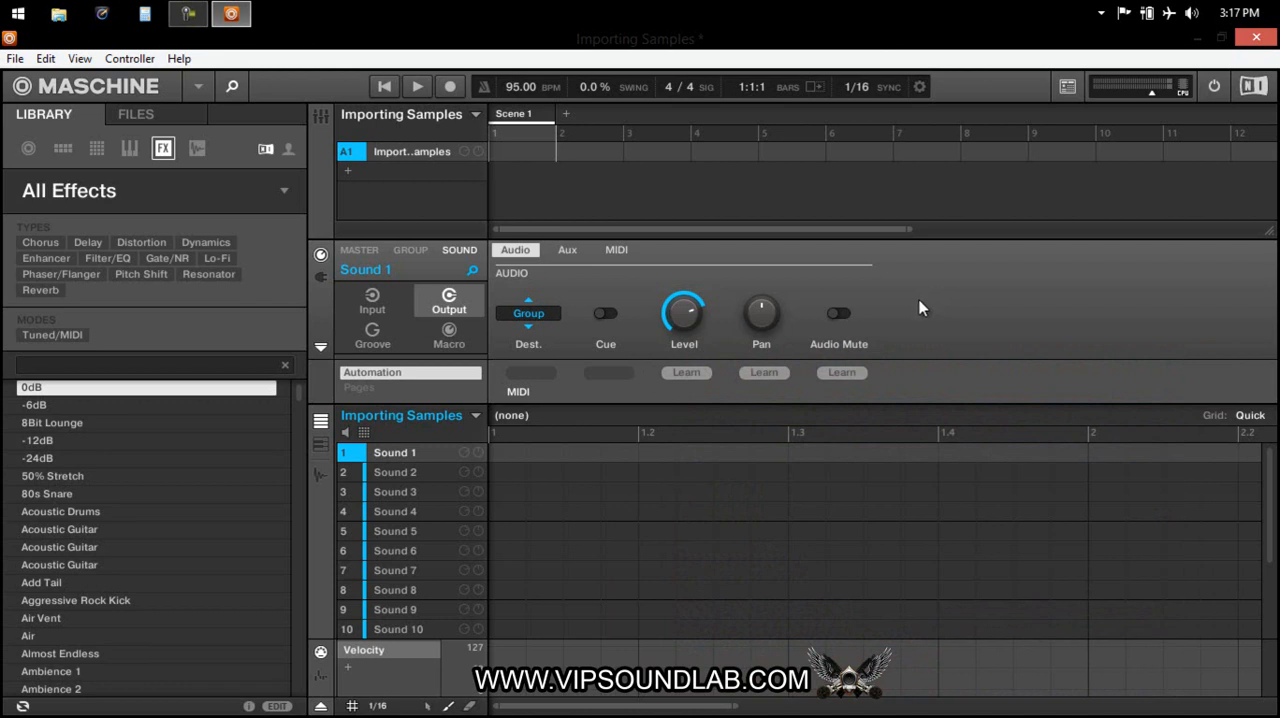
Open Mobile Media Converter and minimize the Maschine window behind it.
key(Tab)
key(Tab)
mouse_move(855, 706)
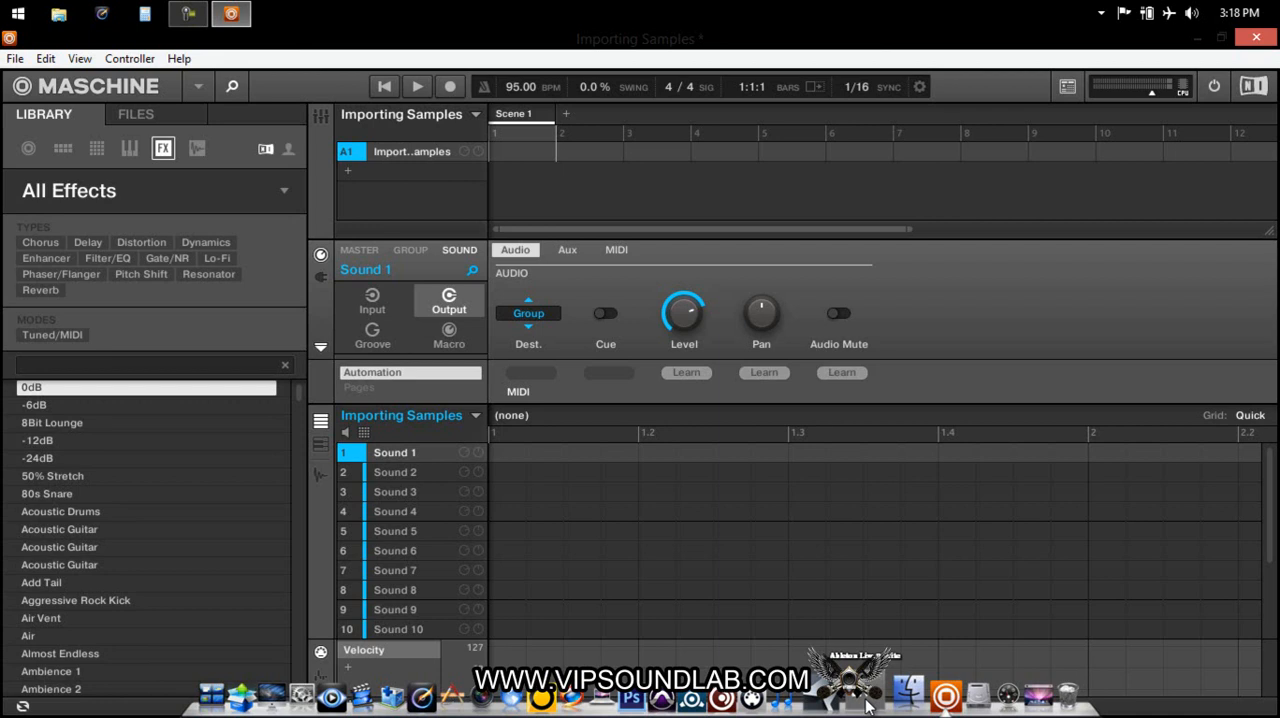
click(806, 697)
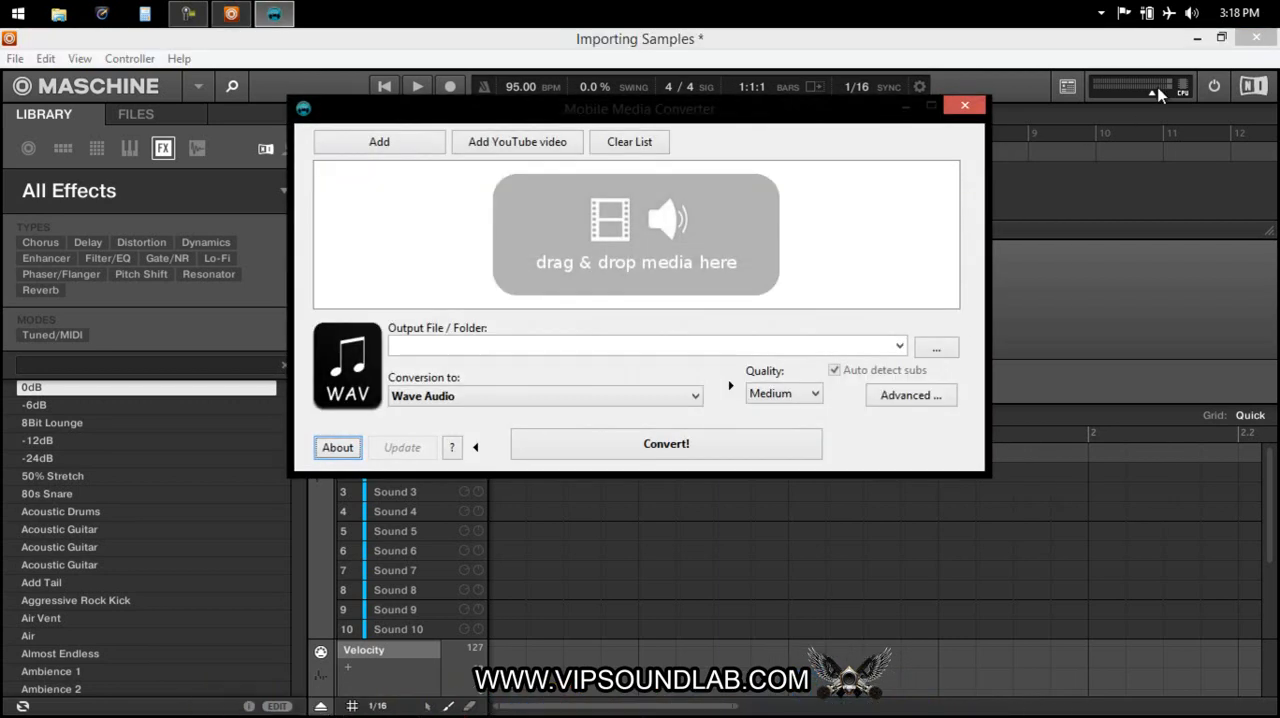
click(1195, 40)
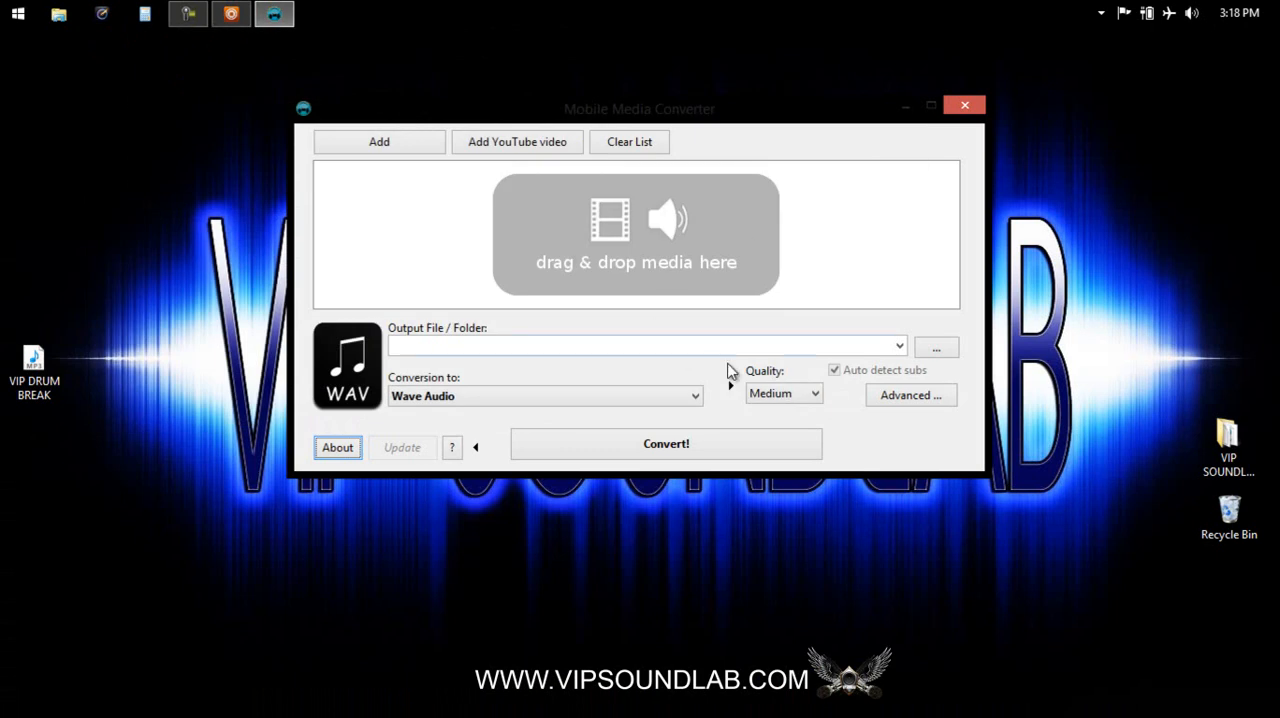
Convert VIP DRUM BREAK.mp3 from the desktop to Wave Audio at High quality and close the converter.
click(781, 394)
click(776, 438)
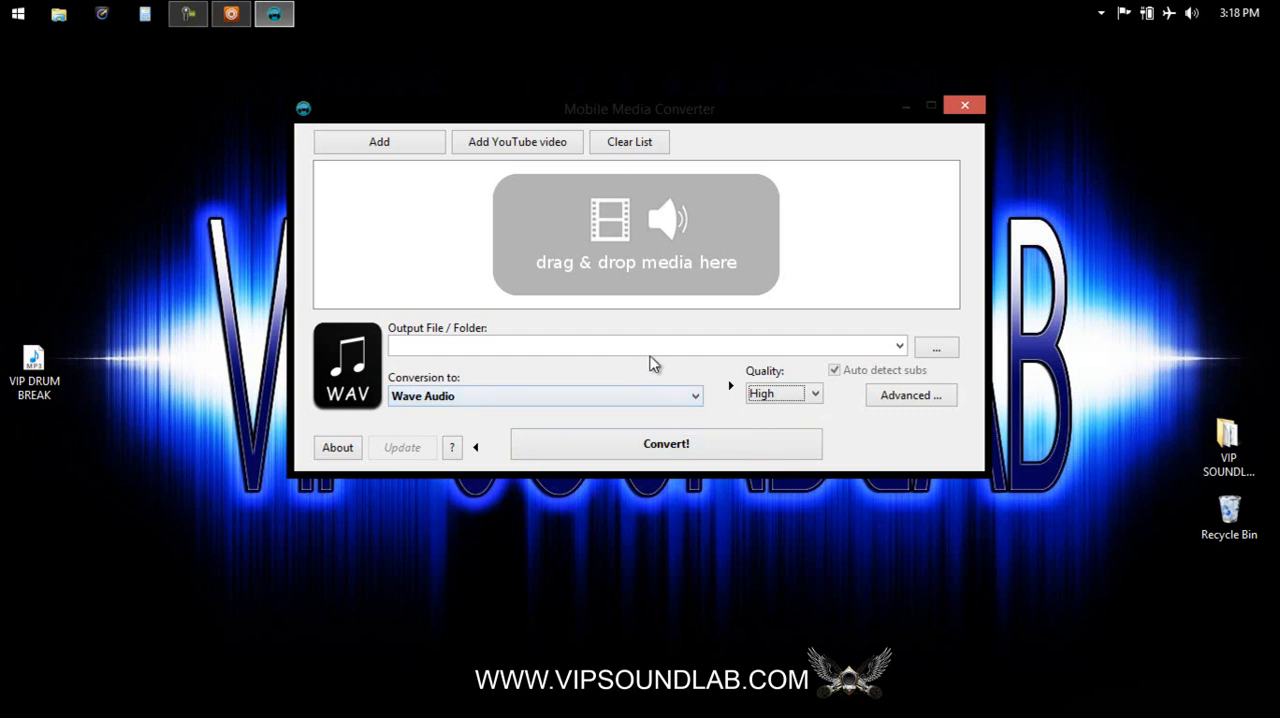
drag(353, 269, 405, 232)
click(714, 452)
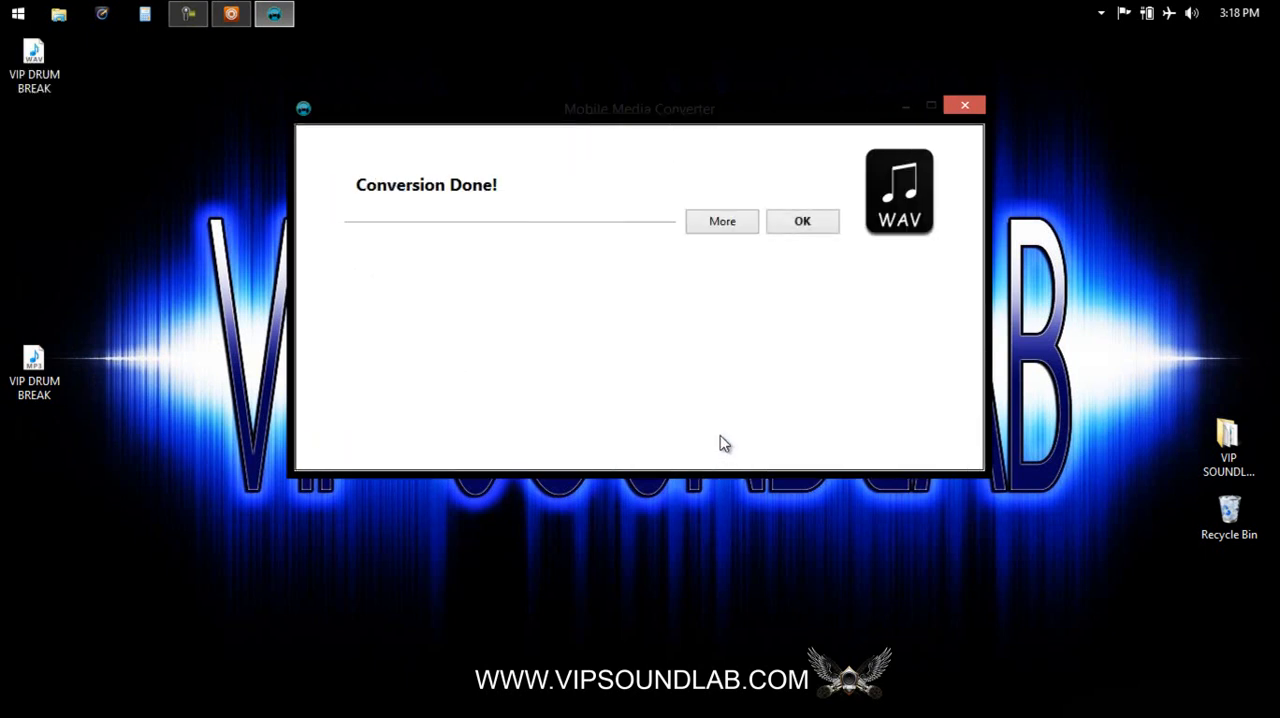
click(808, 223)
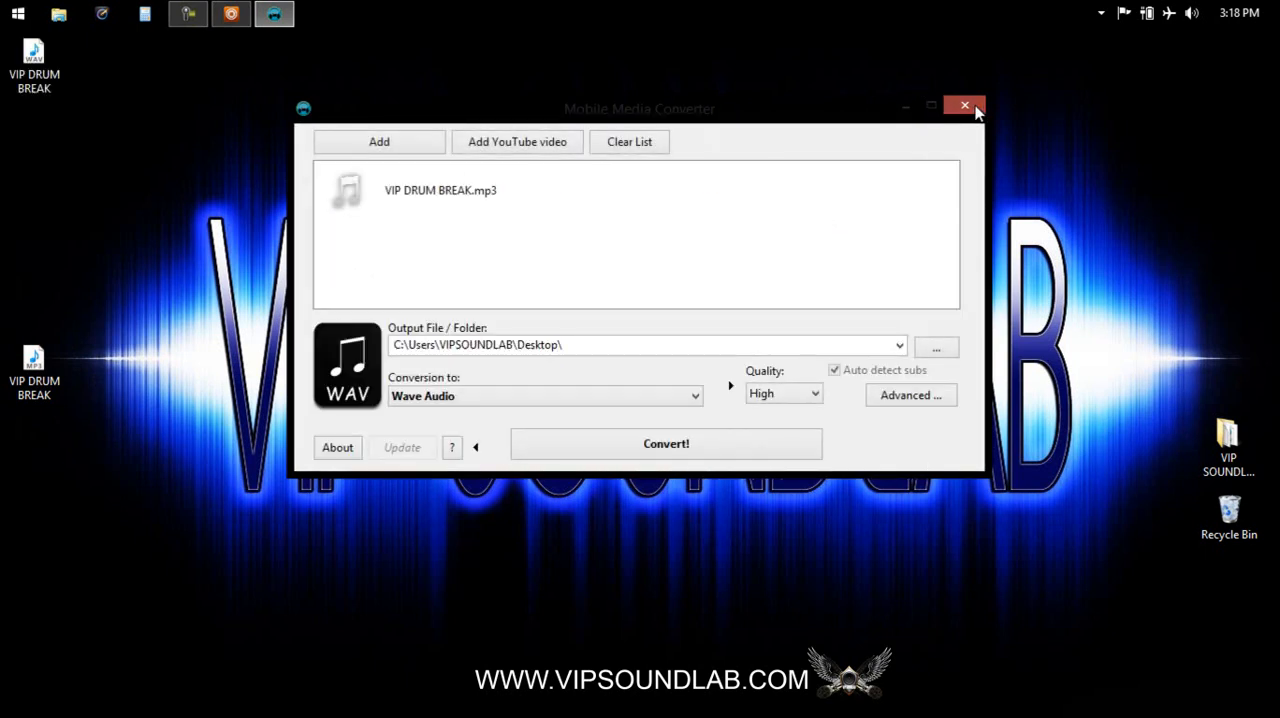
click(975, 108)
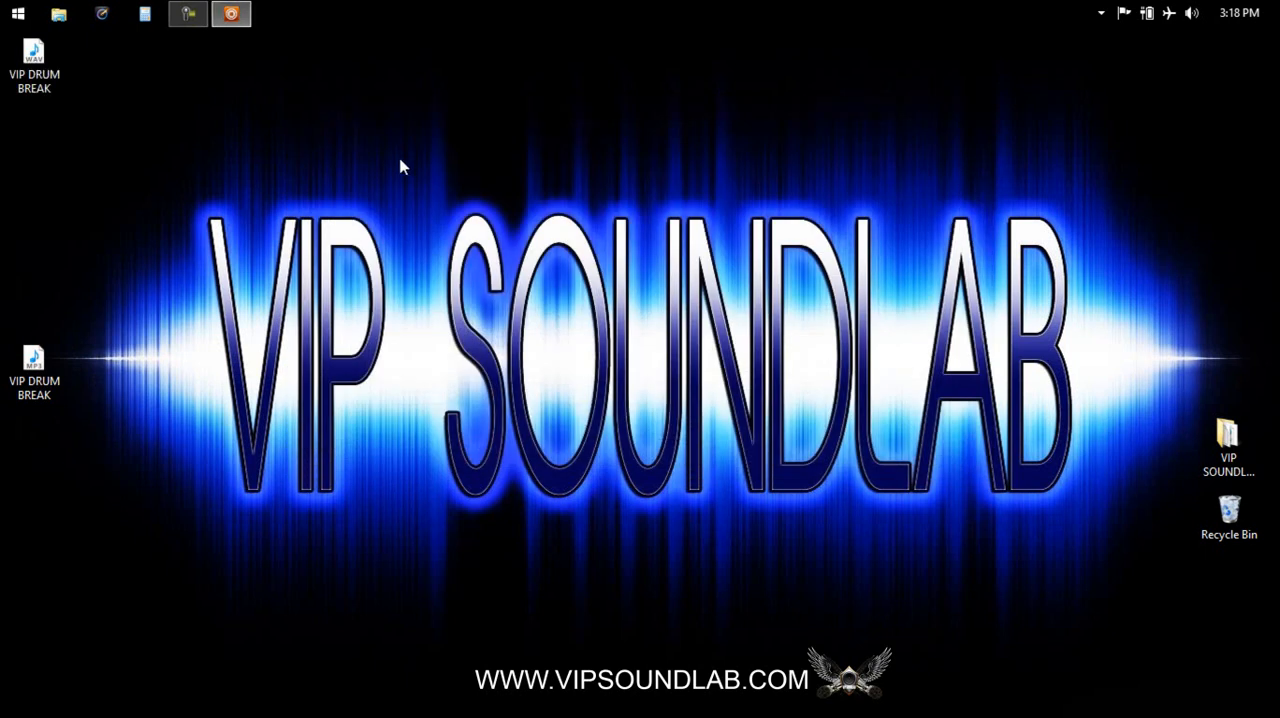
Switch back to Maschine and load the VIP DRUM BREAK WAV file from the desktop onto Sound 1.
click(238, 14)
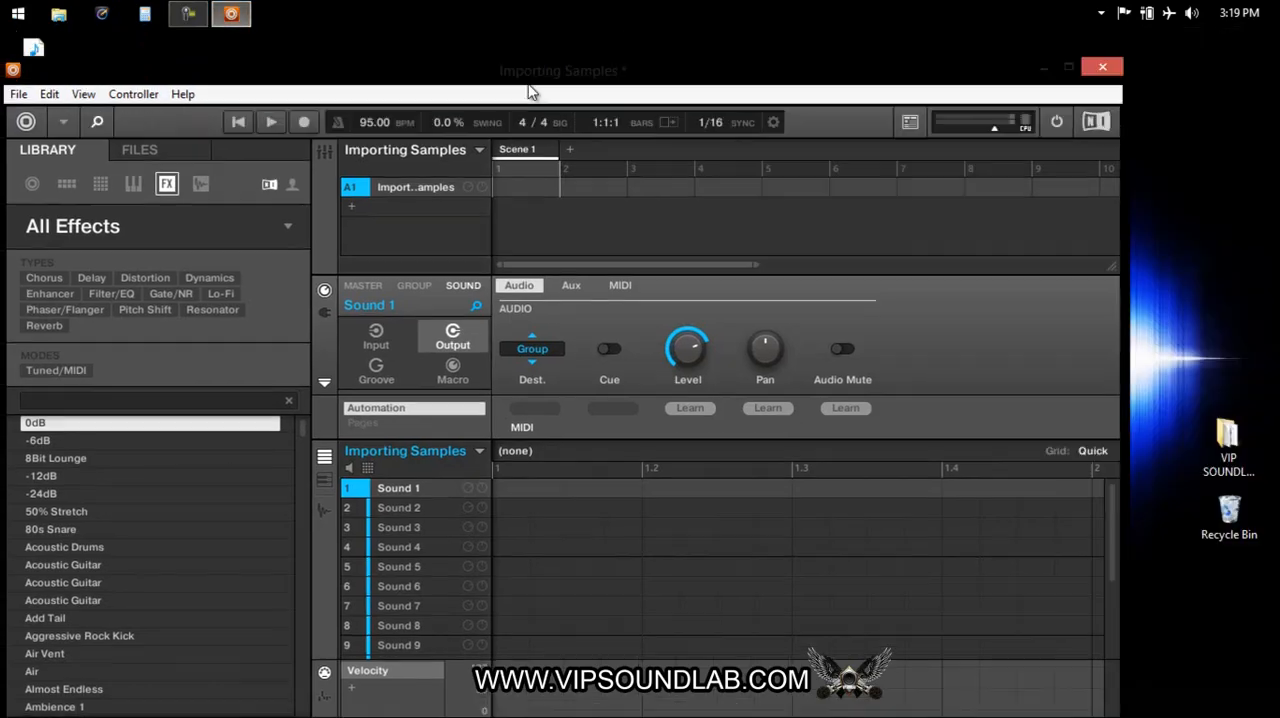
drag(530, 92, 702, 125)
drag(34, 55, 585, 521)
click(1241, 99)
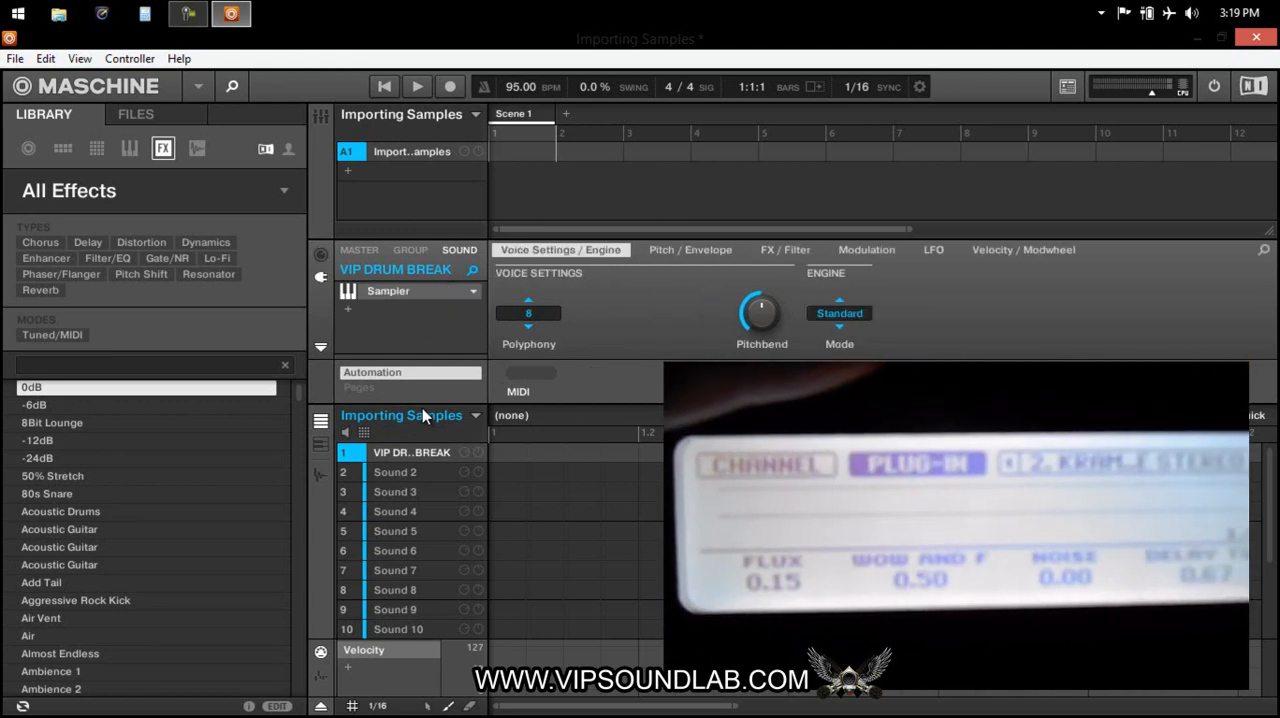
Set the Sampler's polyphony to 1 and open the choke group choices for pad 1.
drag(530, 315, 530, 301)
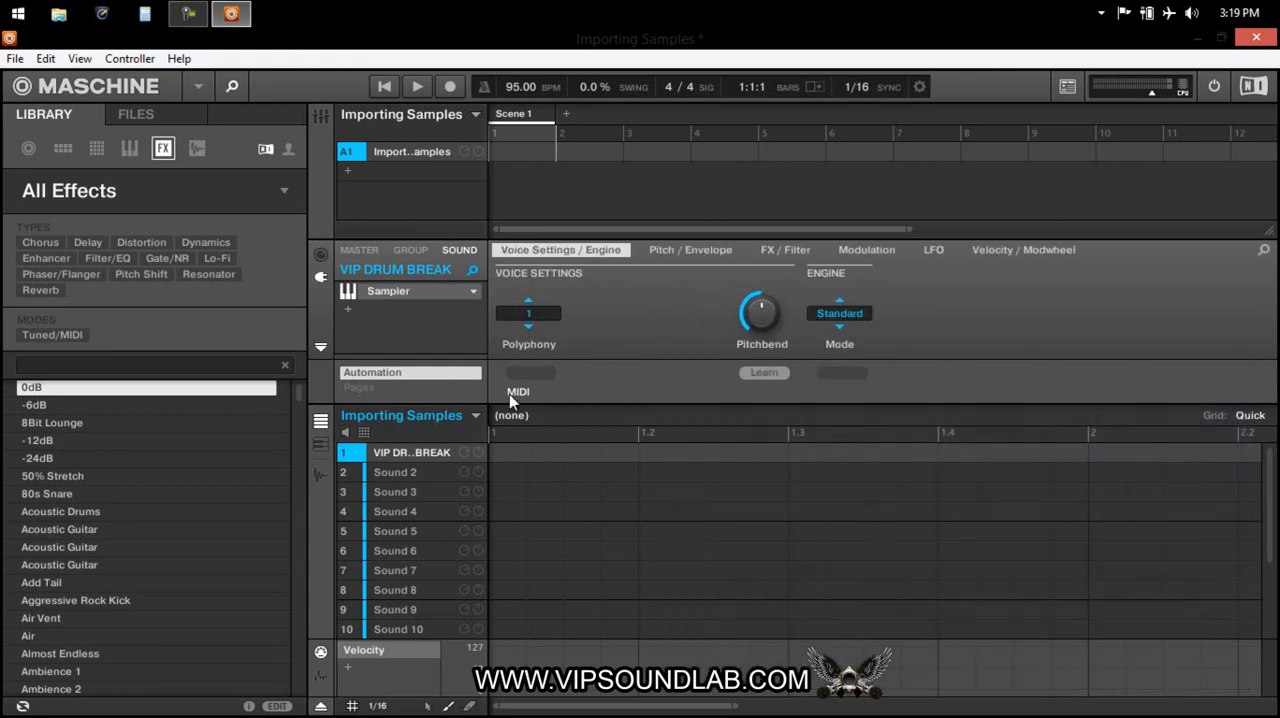
click(364, 432)
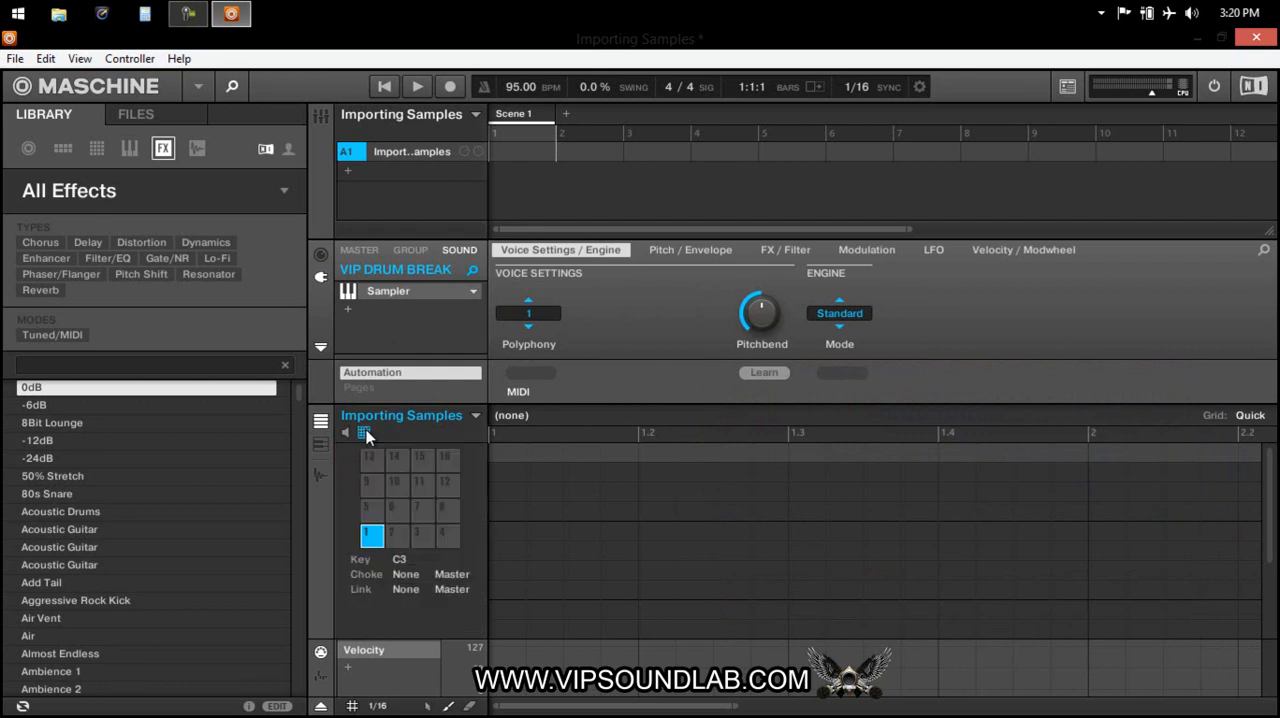
click(397, 576)
click(428, 381)
click(365, 432)
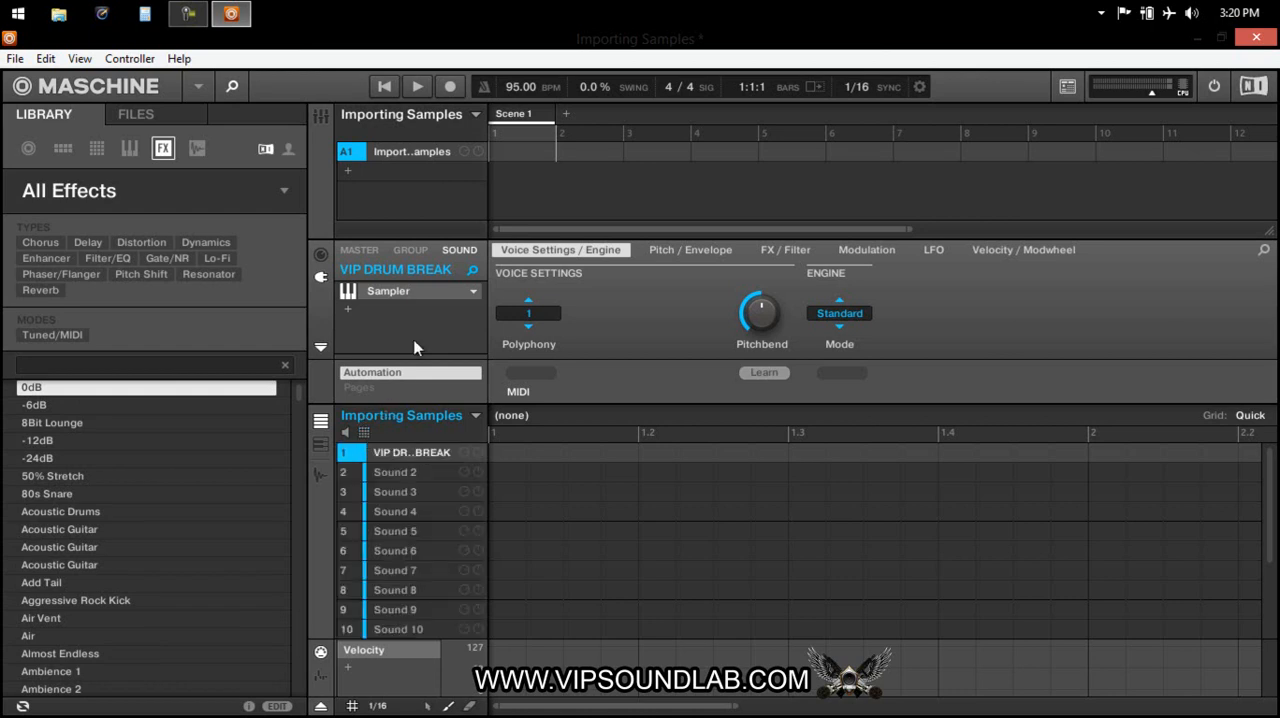
Open the drum break in the sample editor and move its end marker to about 5.7 s.
key(ctrl+e)
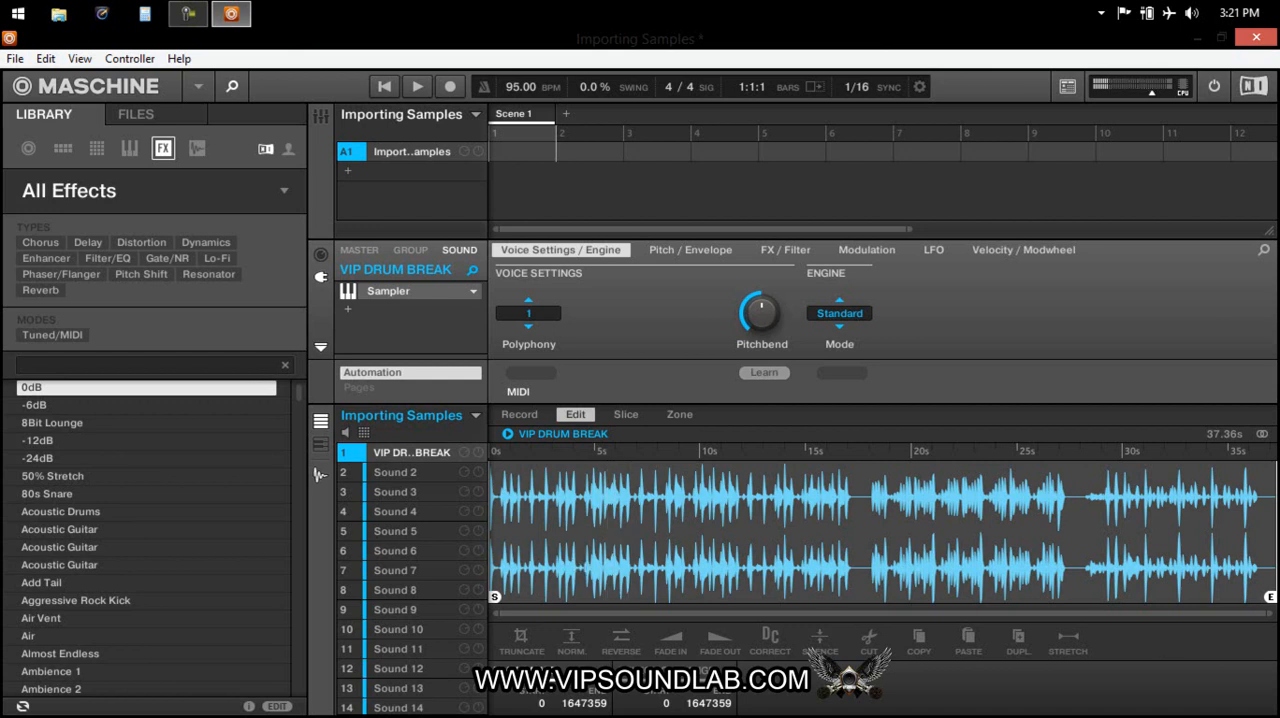
drag(1268, 530, 608, 522)
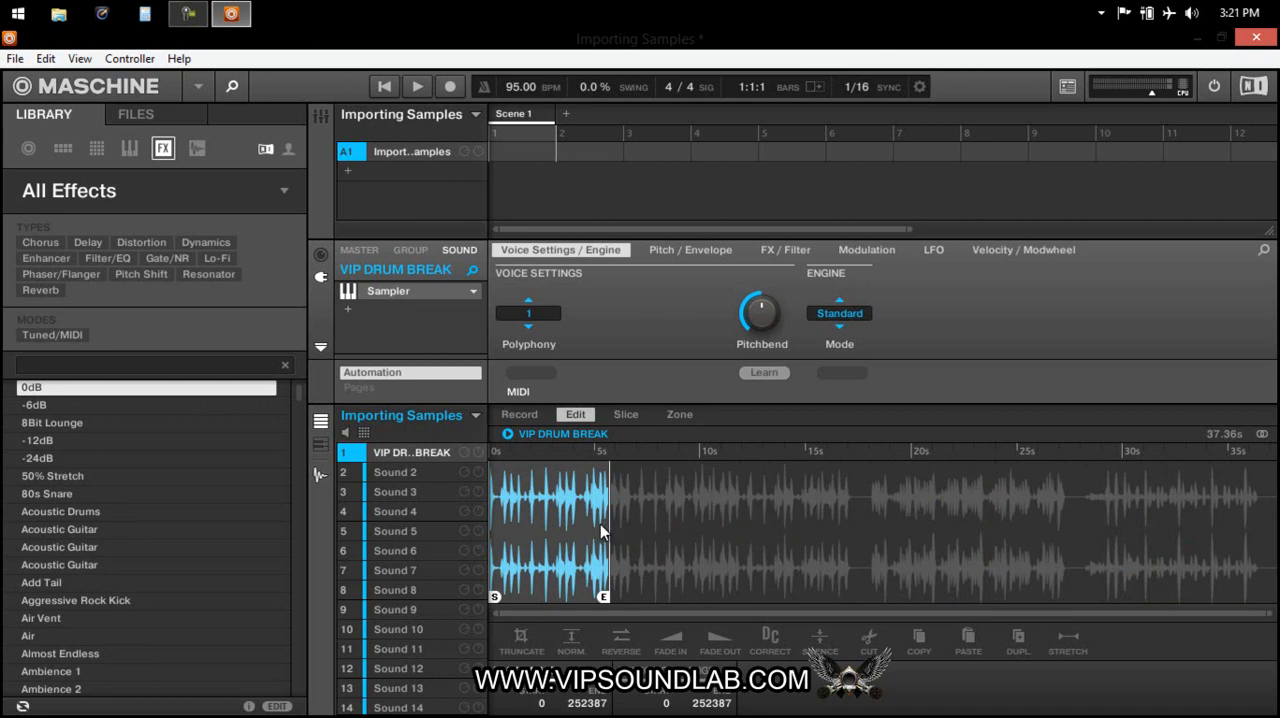
Truncate the drum break at the end marker, then trim about 0.5 s off its start with a second truncation.
key(ctrl+t)
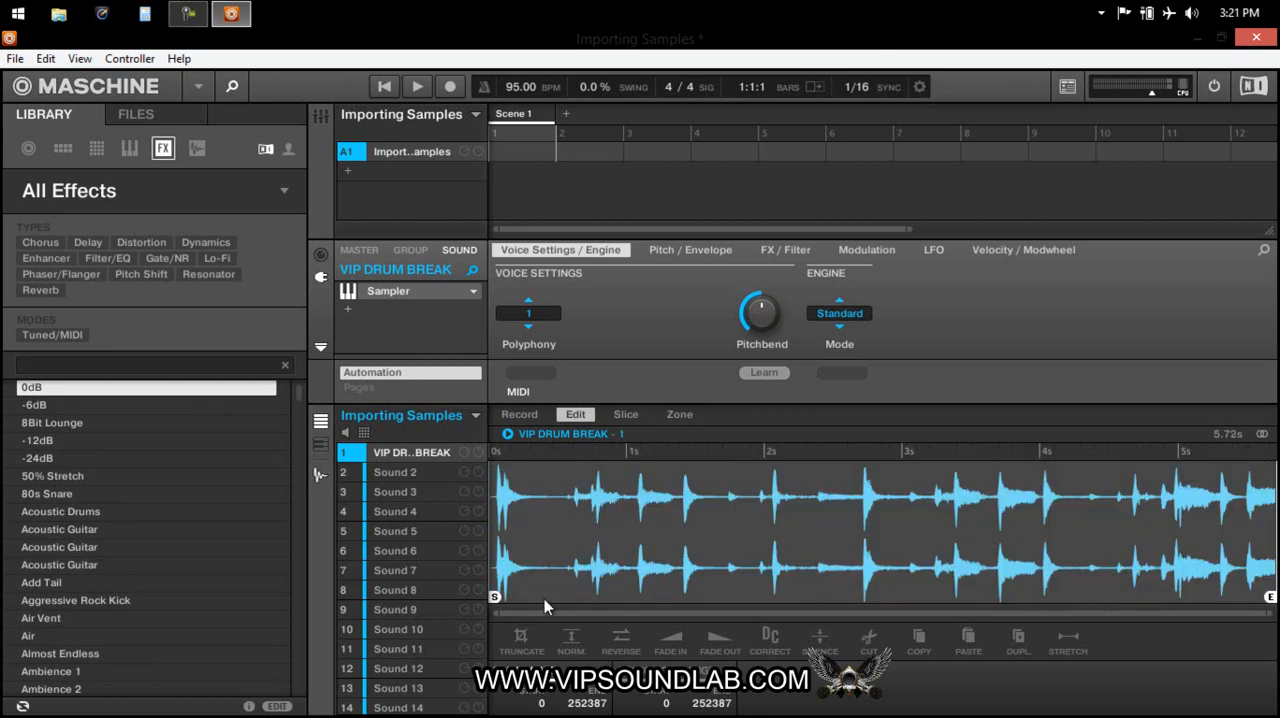
drag(494, 597, 566, 597)
key(ctrl+t)
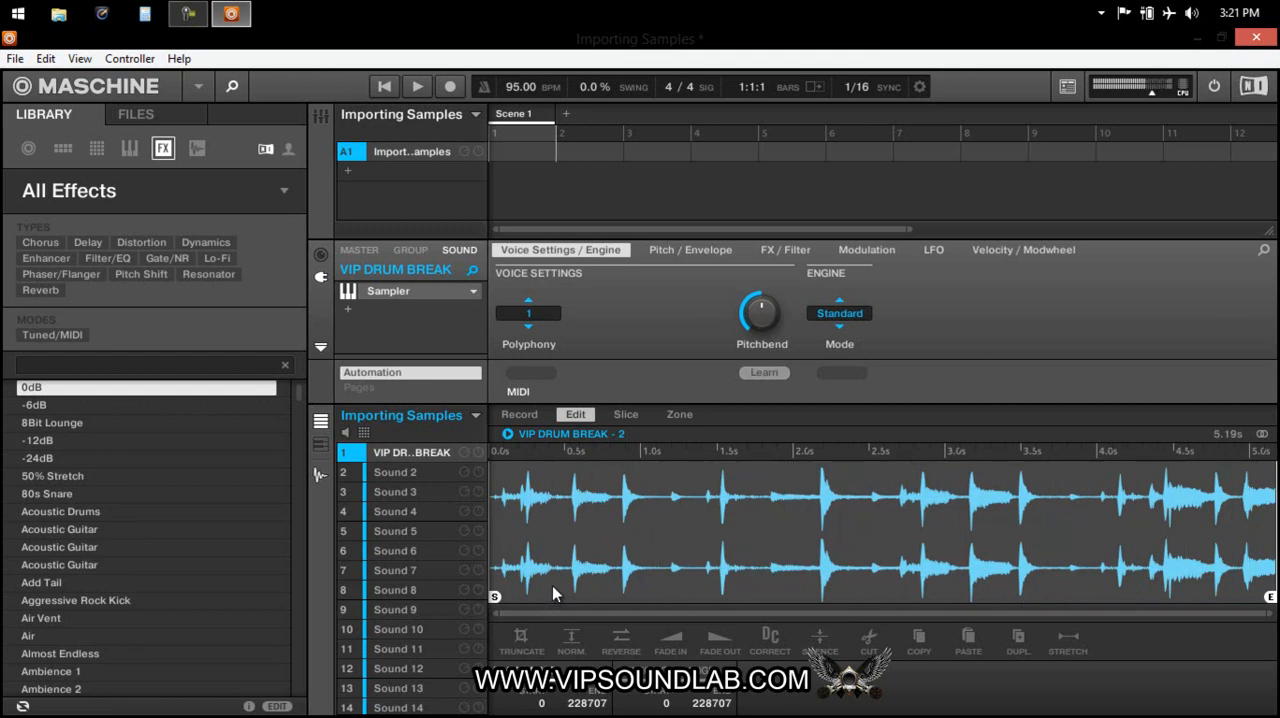
Undo both truncations and the start marker move on the drum break.
key(ctrl+z)
key(ctrl+z)
key(ctrl+z)
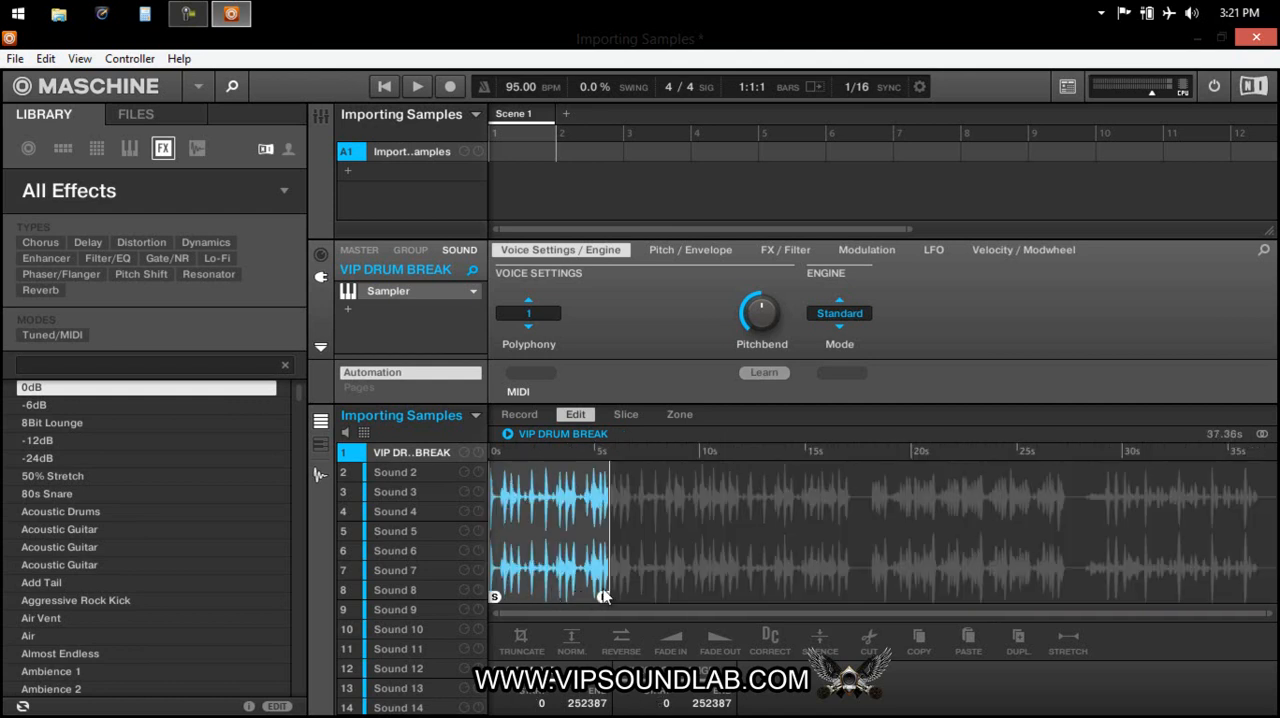
Extend the drum break's end marker to about 6.2 s and truncate the sample.
drag(596, 597, 619, 597)
key(ctrl+t)
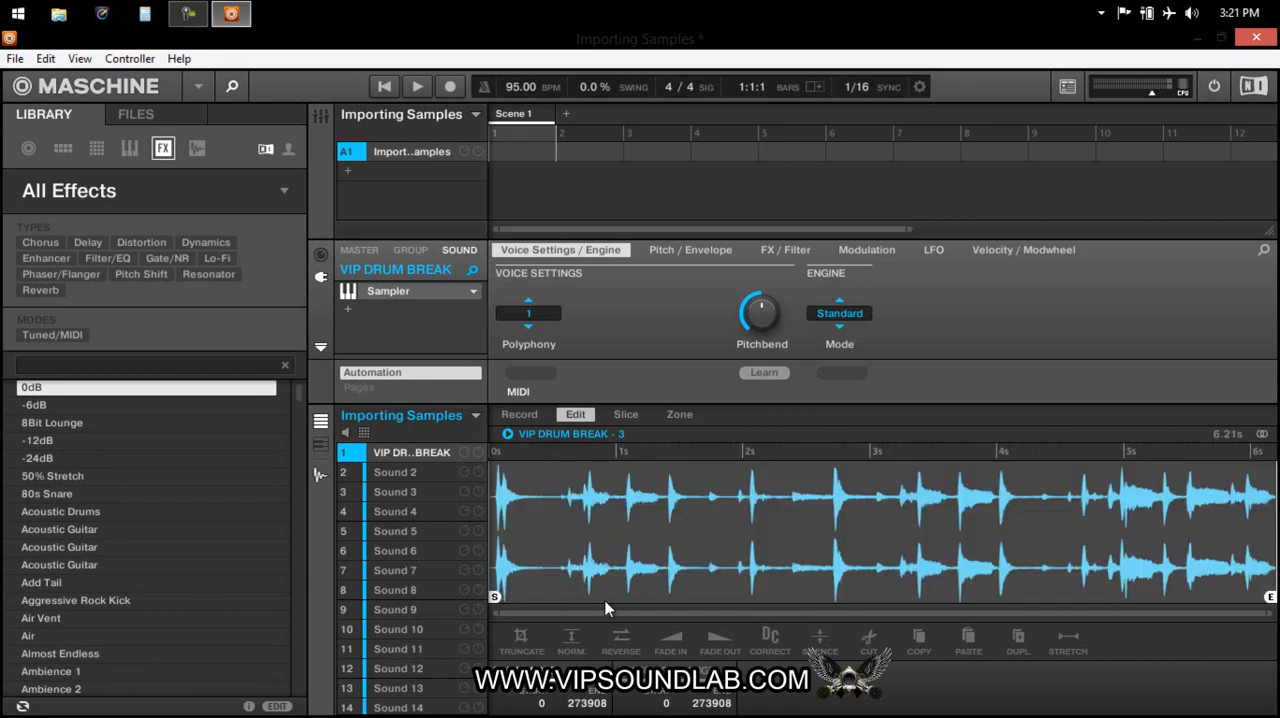
Fine-tune the end marker to about 5.85 s, just before the final hit, and truncate the sample.
drag(1270, 597, 1227, 596)
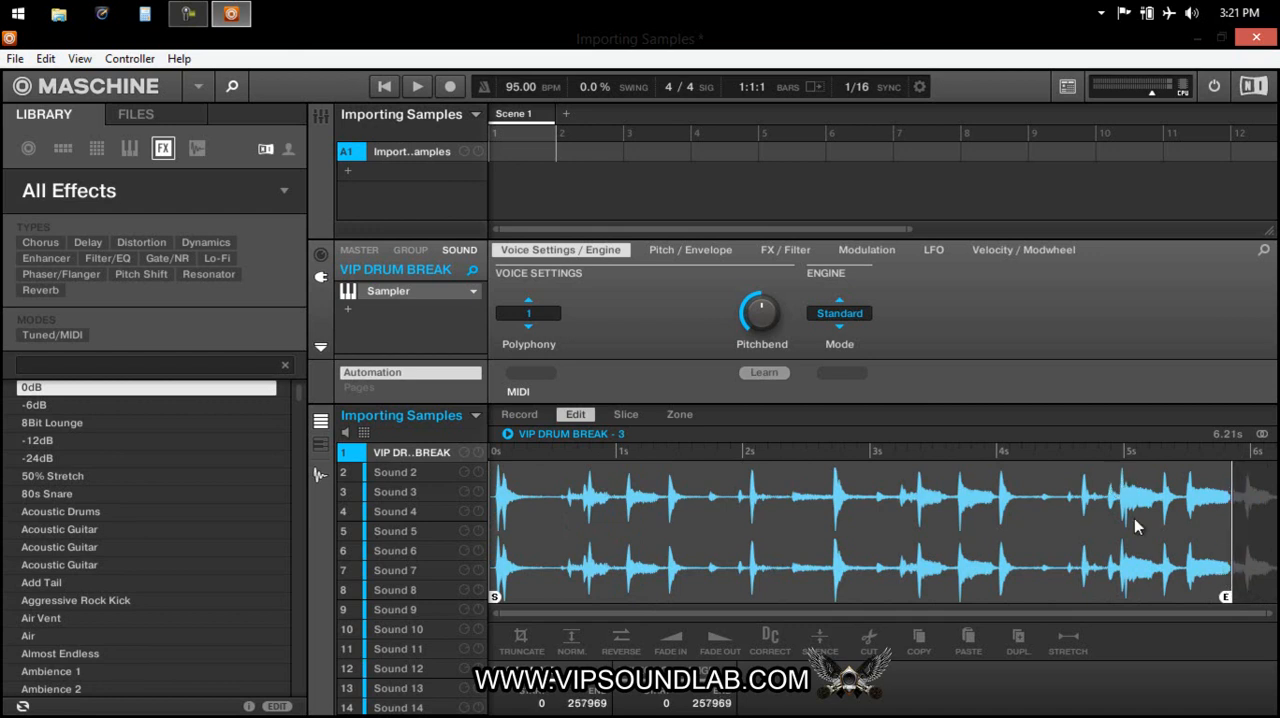
click(1231, 538)
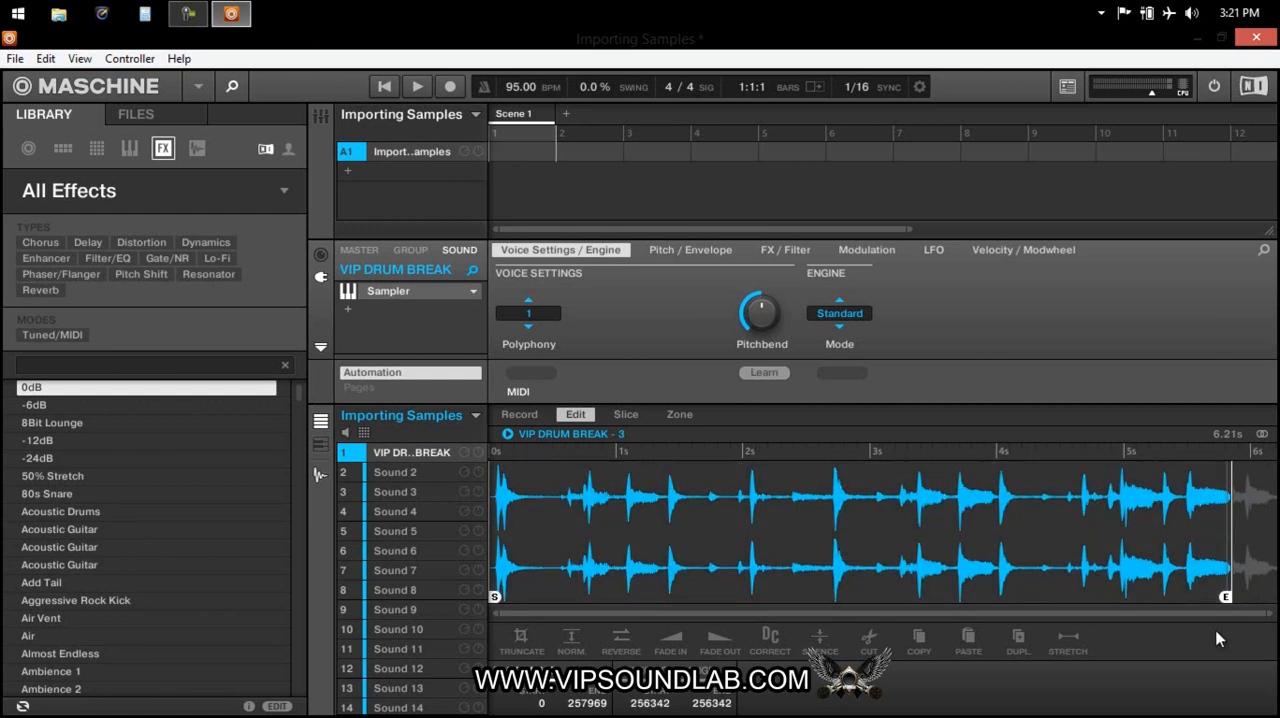
scroll(1246, 537, up, 5)
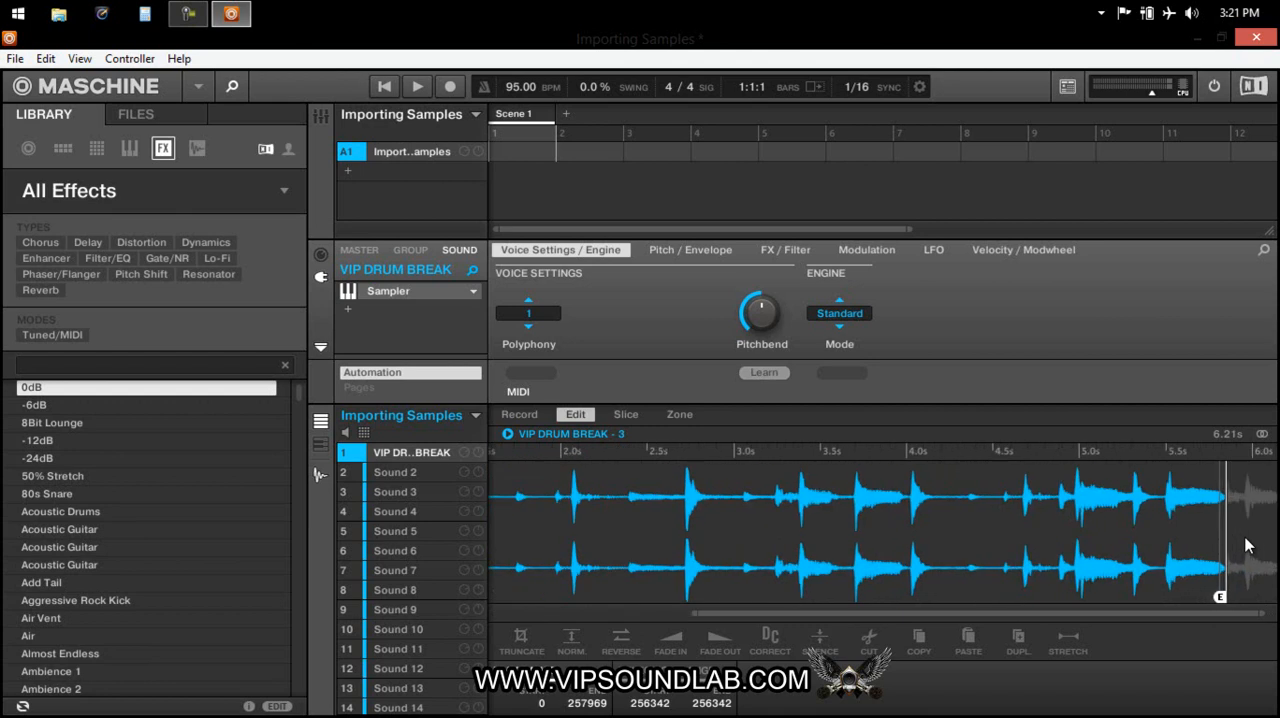
scroll(1205, 562, up, 3)
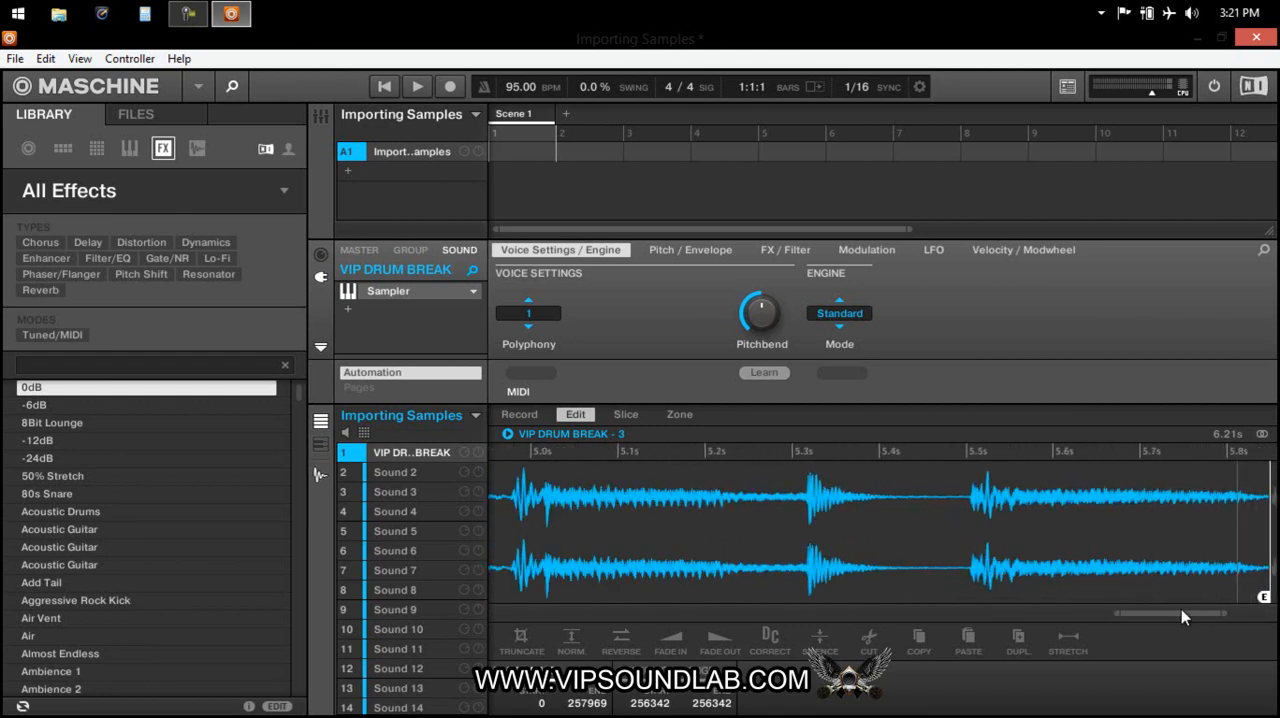
drag(1187, 616, 1234, 616)
scroll(1010, 556, up, 3)
scroll(877, 533, up, 3)
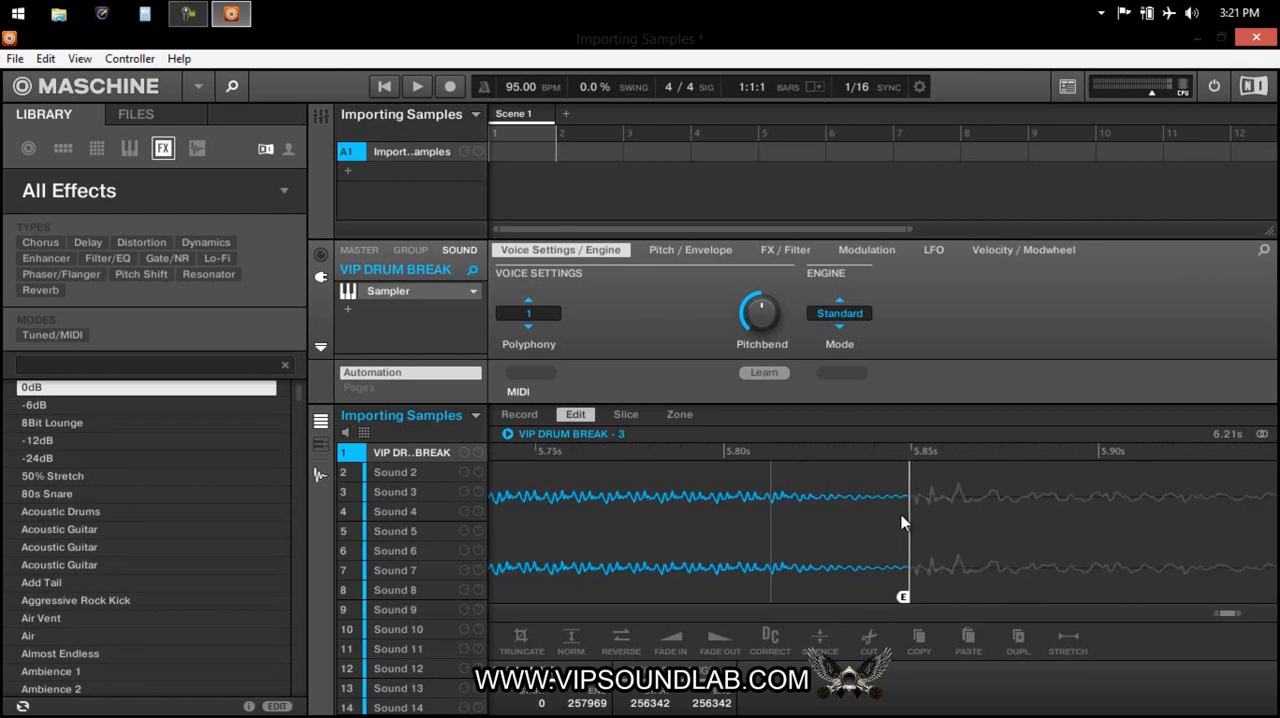
click(909, 512)
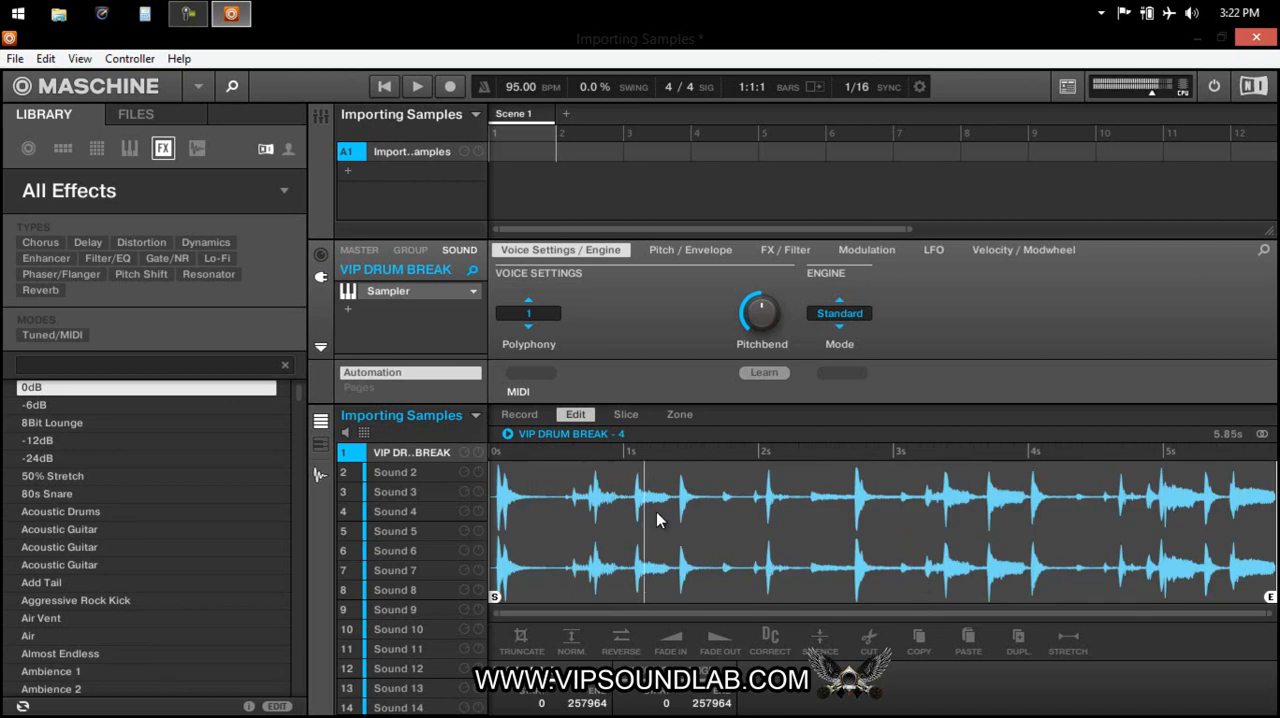
Move the start marker to about 0.57 s, just before the second group of hits, and truncate the sample.
click(562, 527)
scroll(548, 530, up, 10)
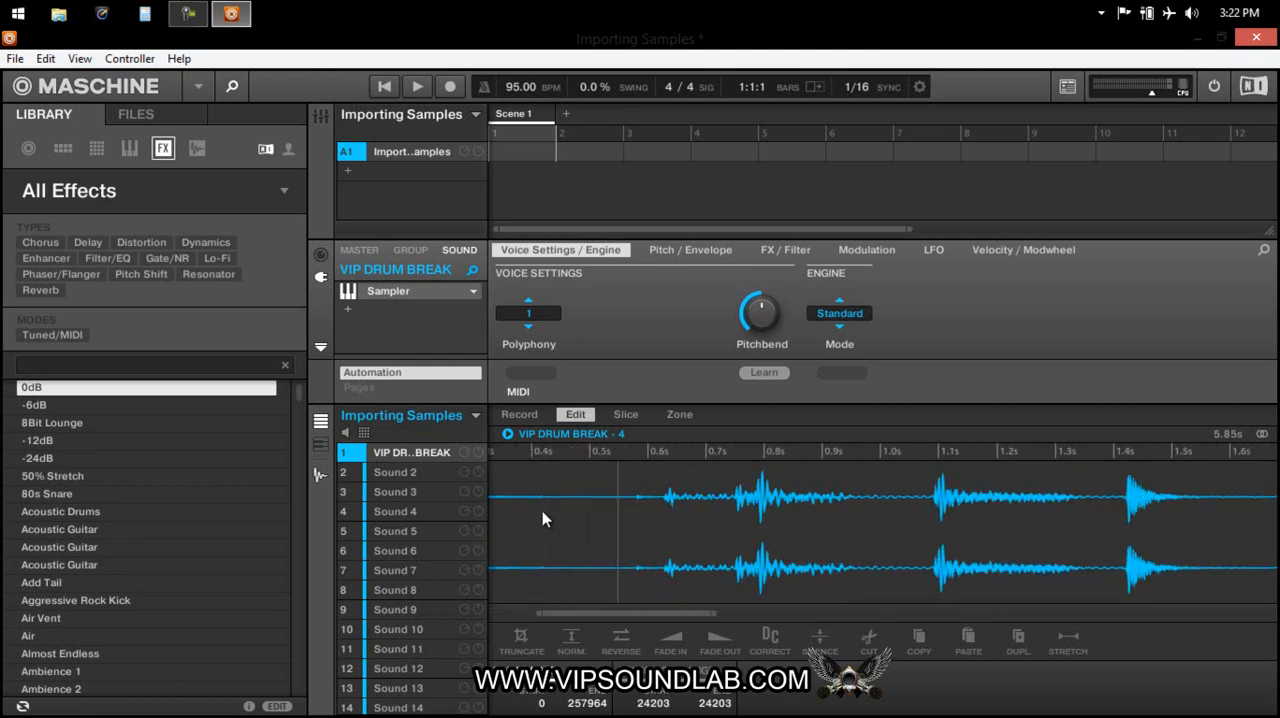
click(794, 522)
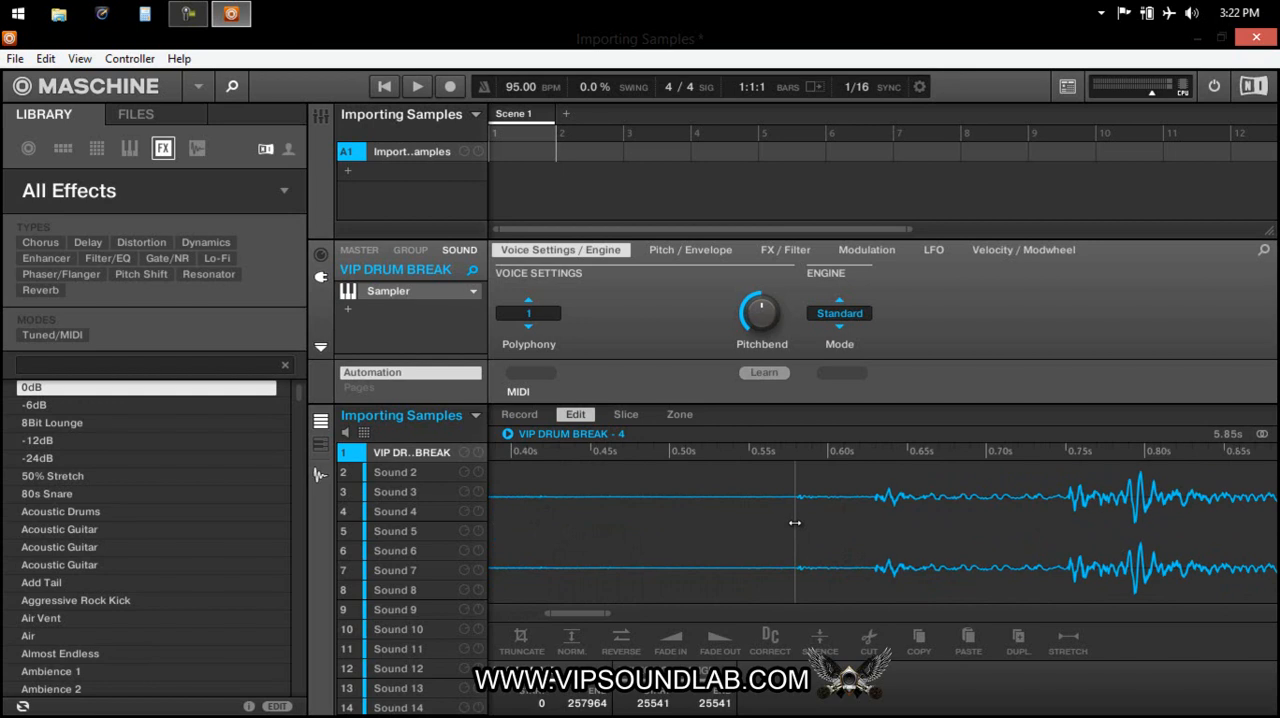
scroll(795, 522, down, 8)
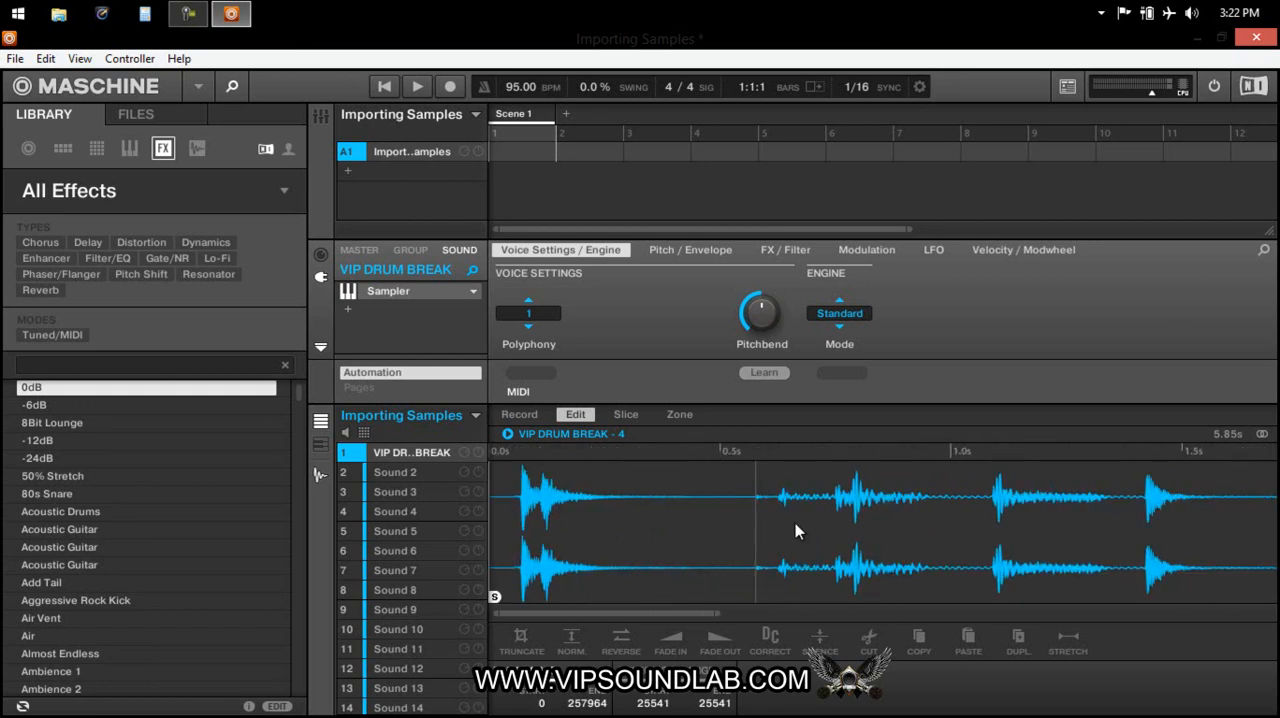
drag(493, 597, 752, 585)
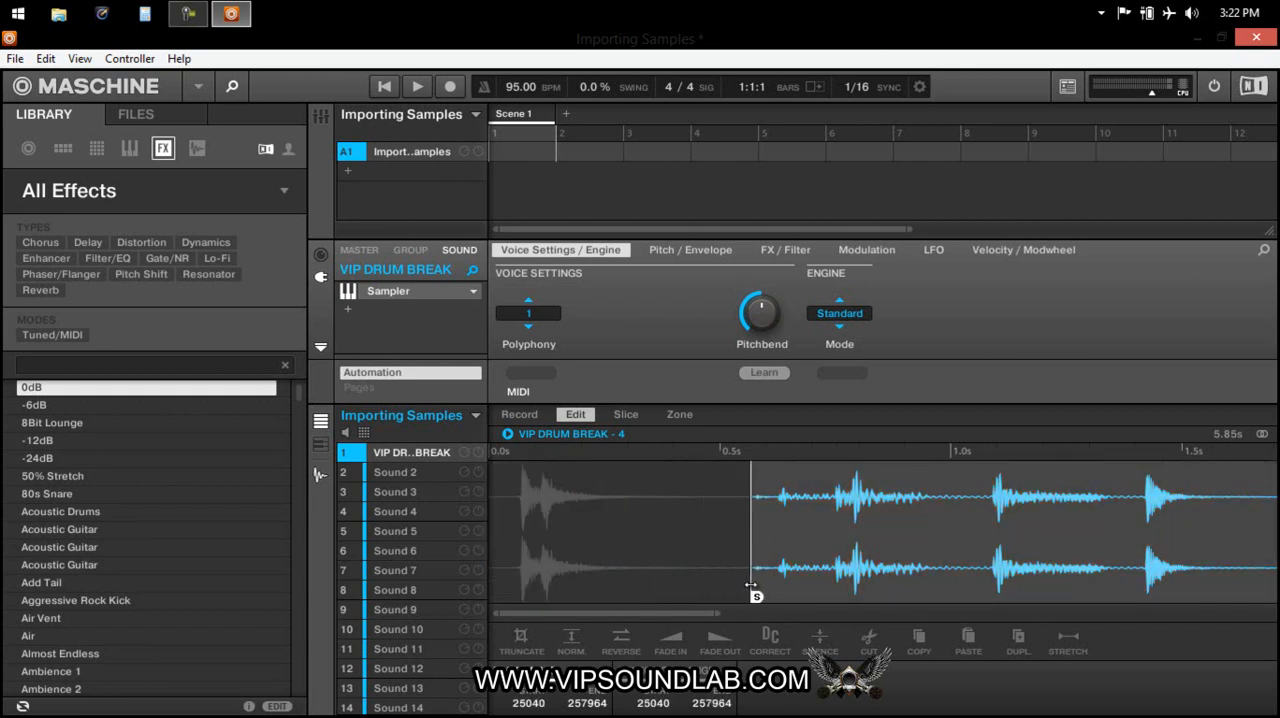
key(ctrl+t)
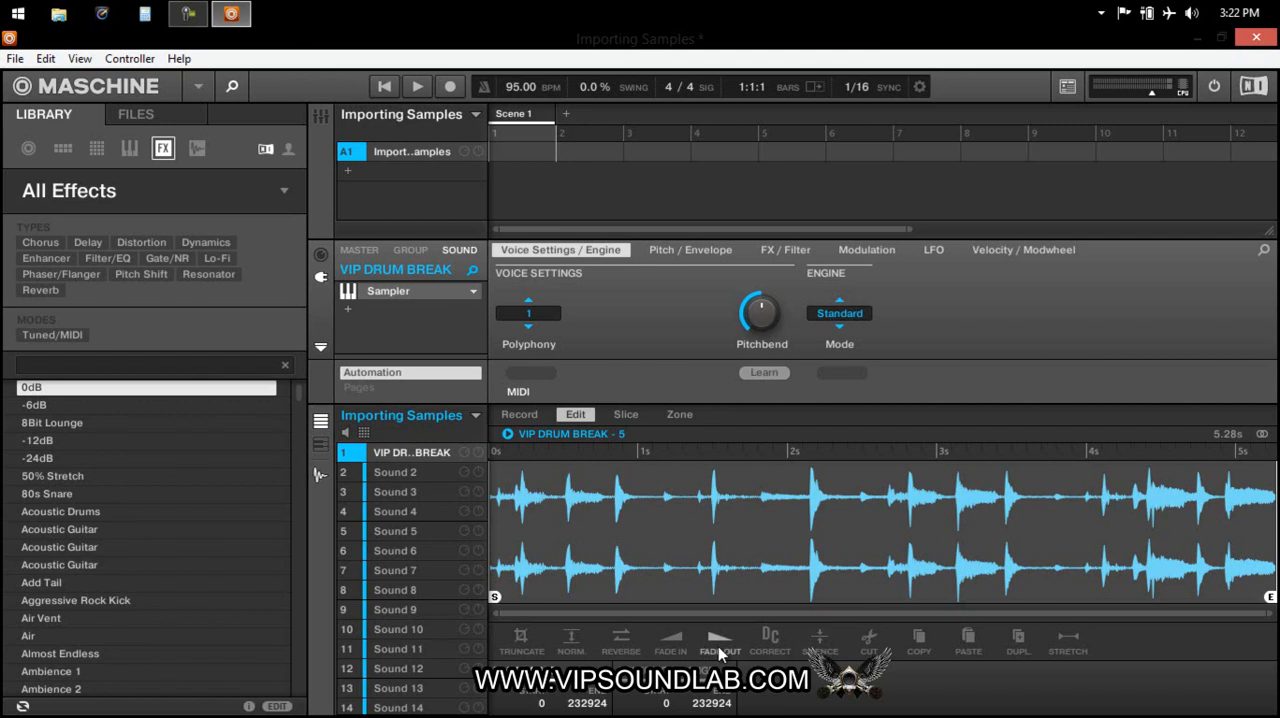
Show the trimmed drum break divided into slices.
click(839, 538)
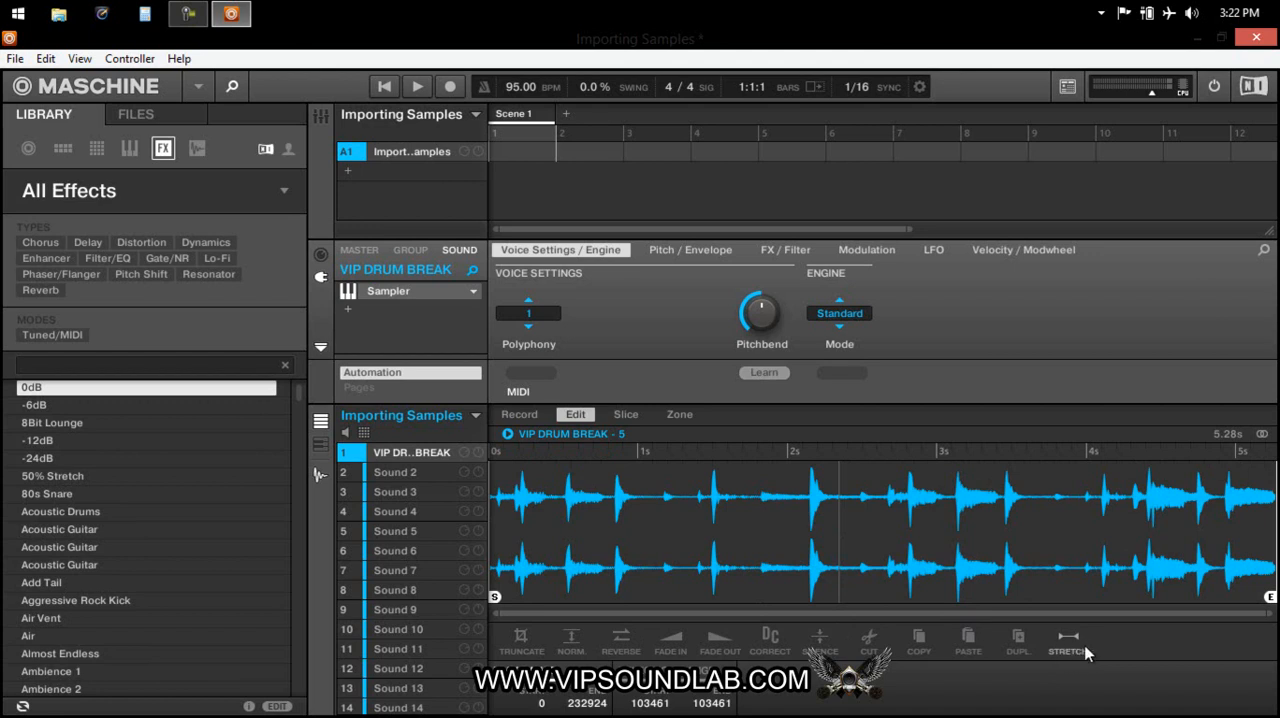
click(623, 416)
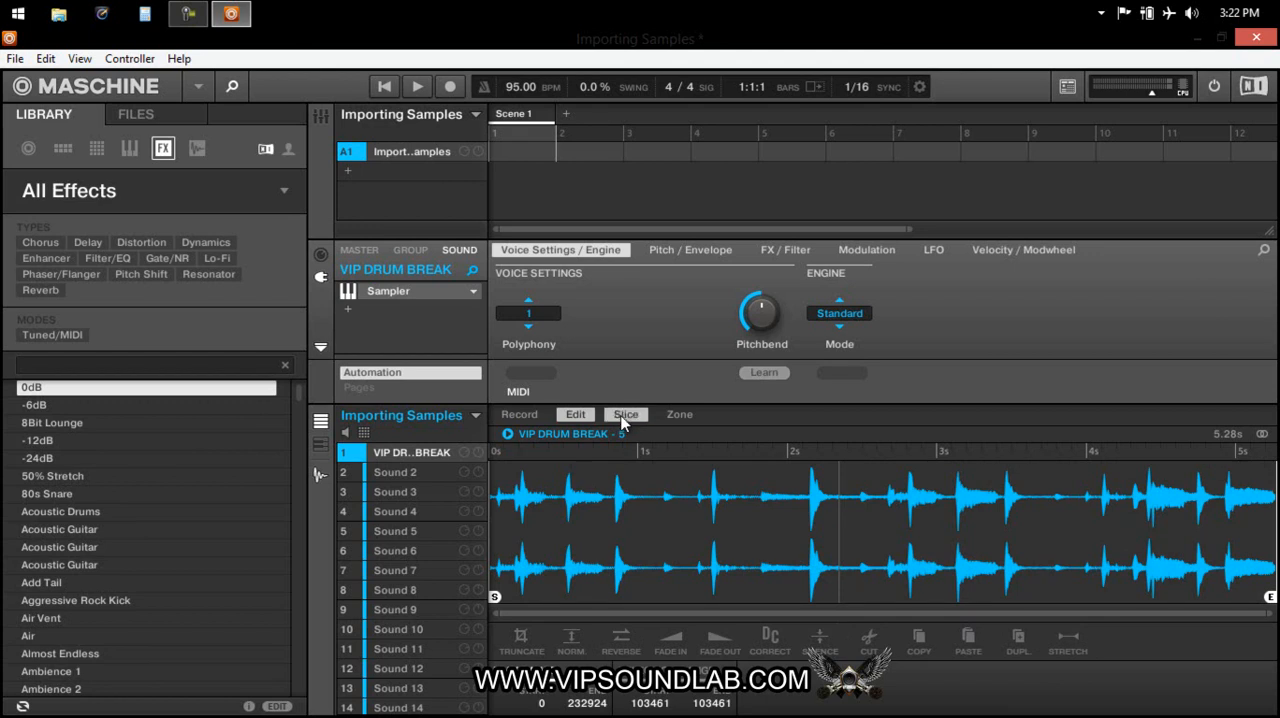
Open the sample recording settings, review the source and input choices, and set the recording mode to Detect.
click(520, 414)
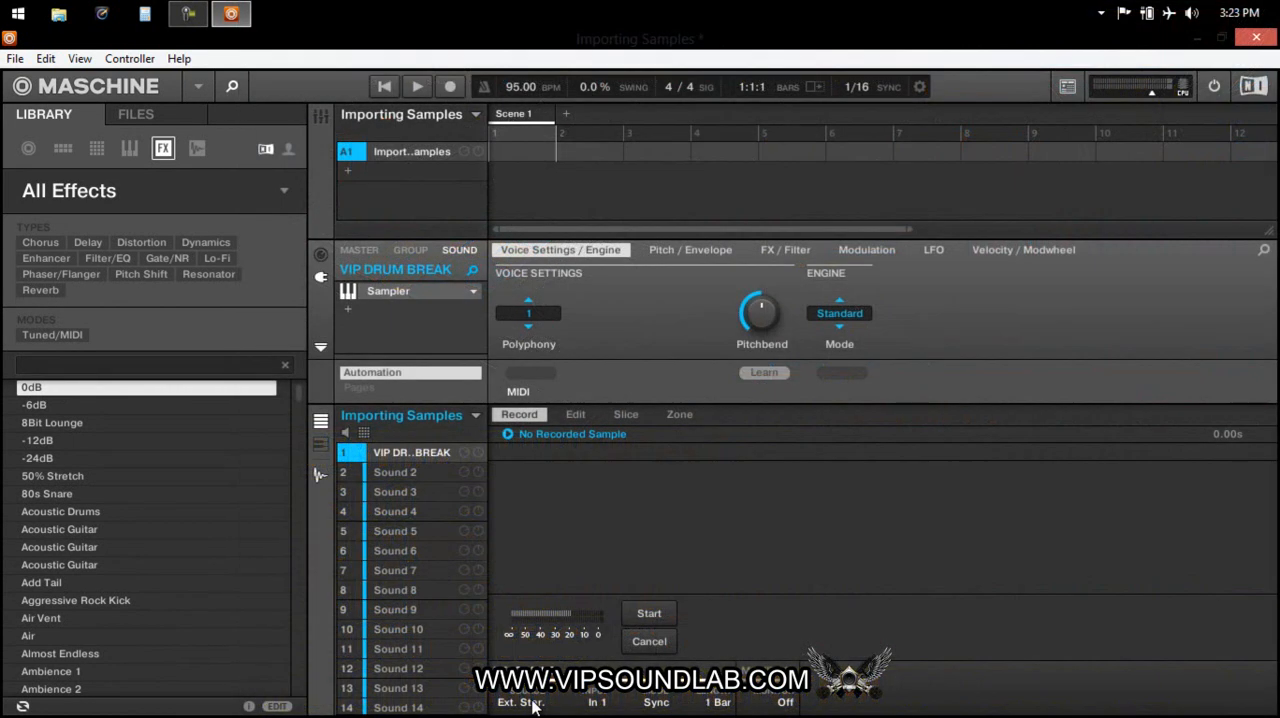
click(530, 702)
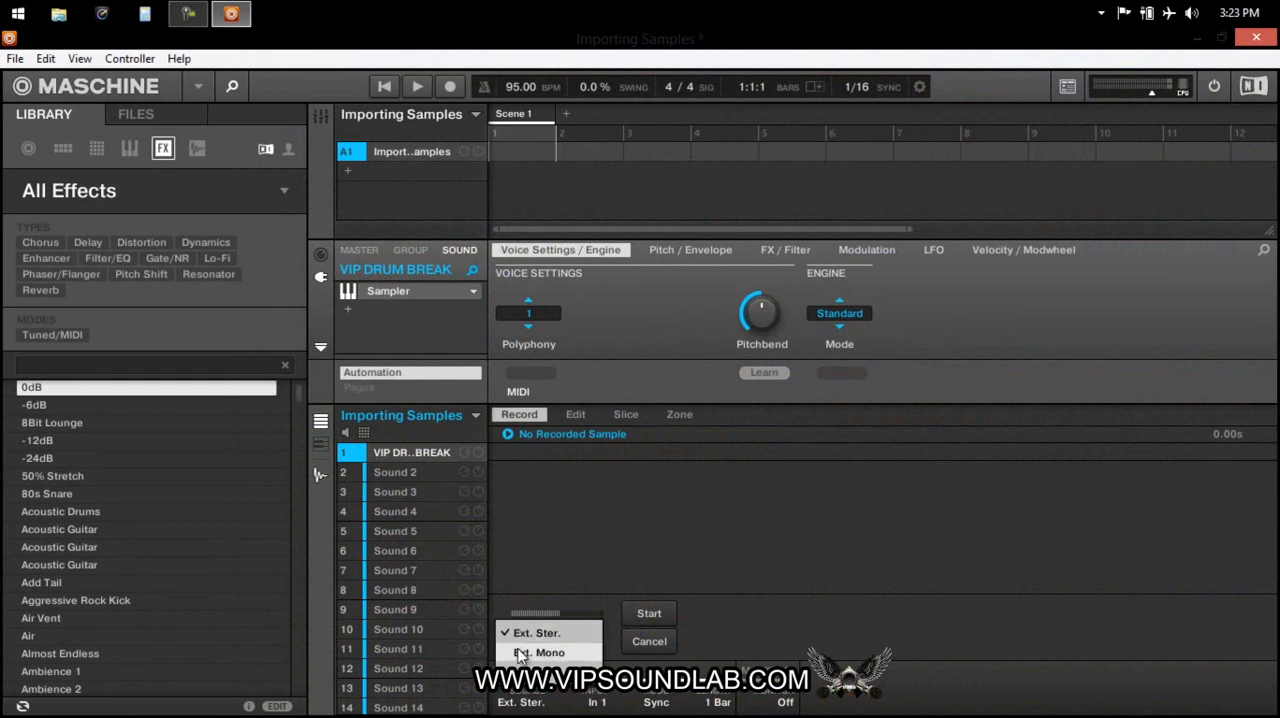
click(523, 704)
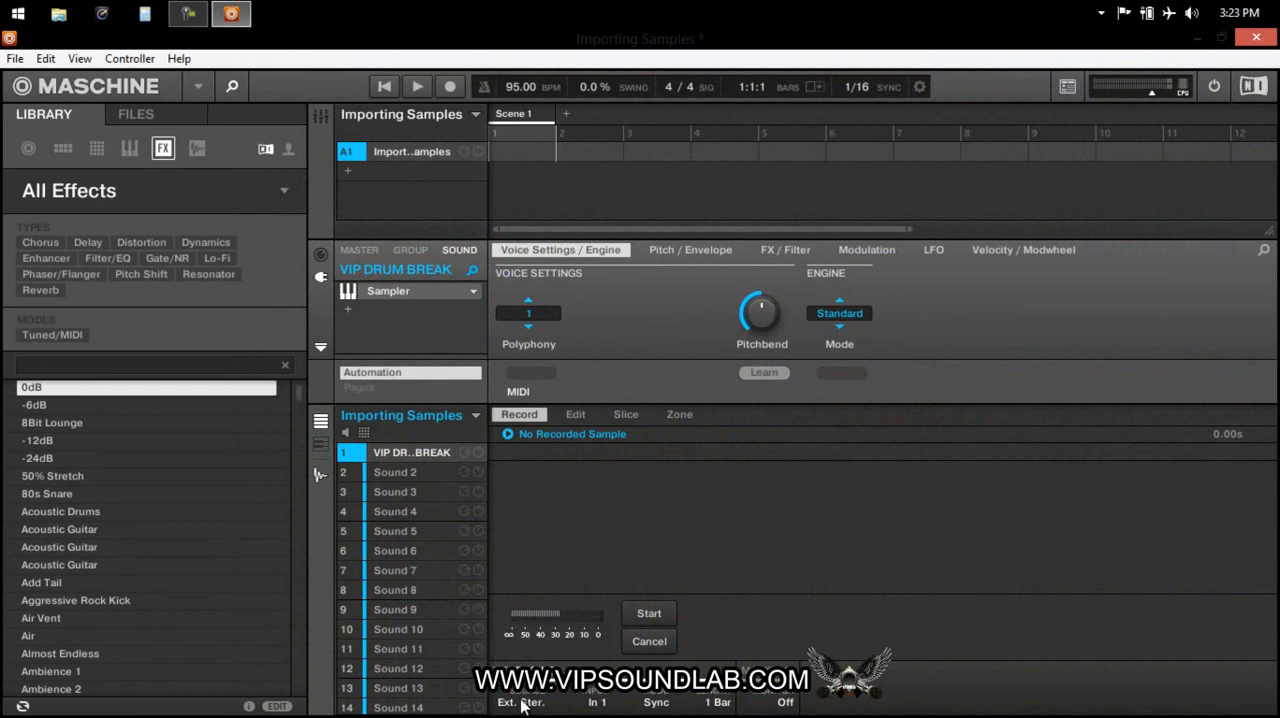
click(598, 703)
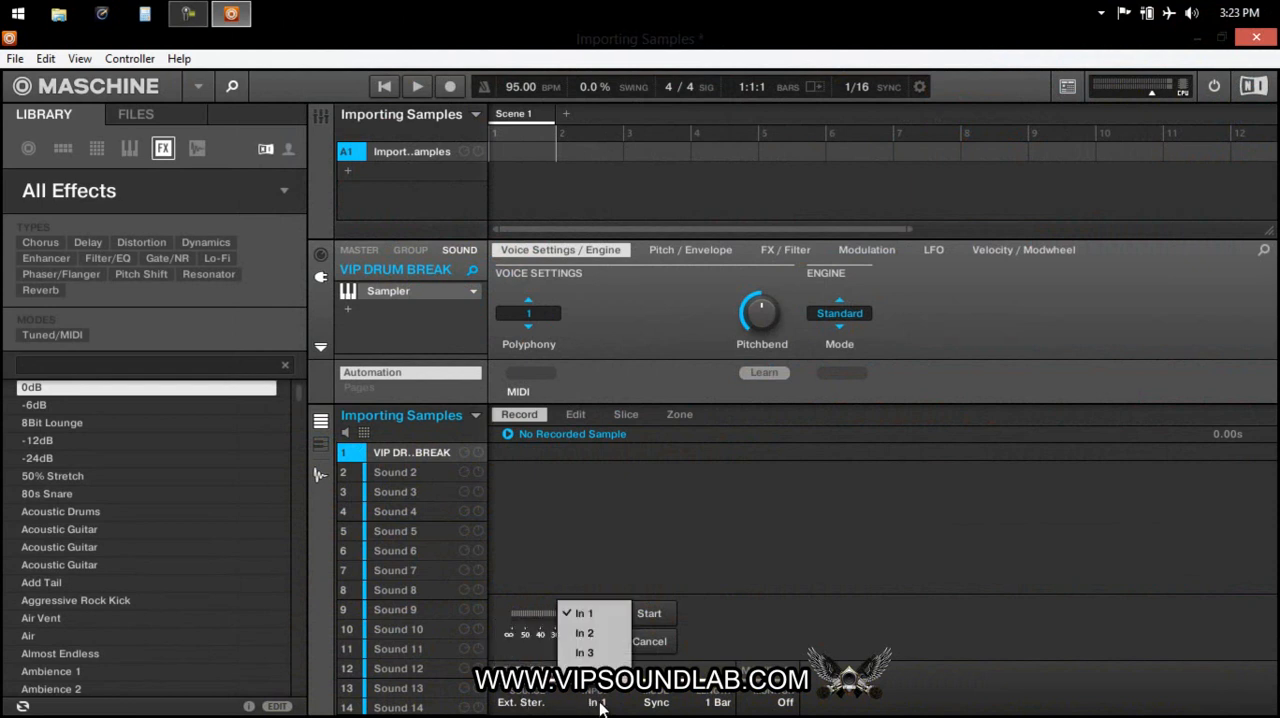
click(655, 703)
click(654, 652)
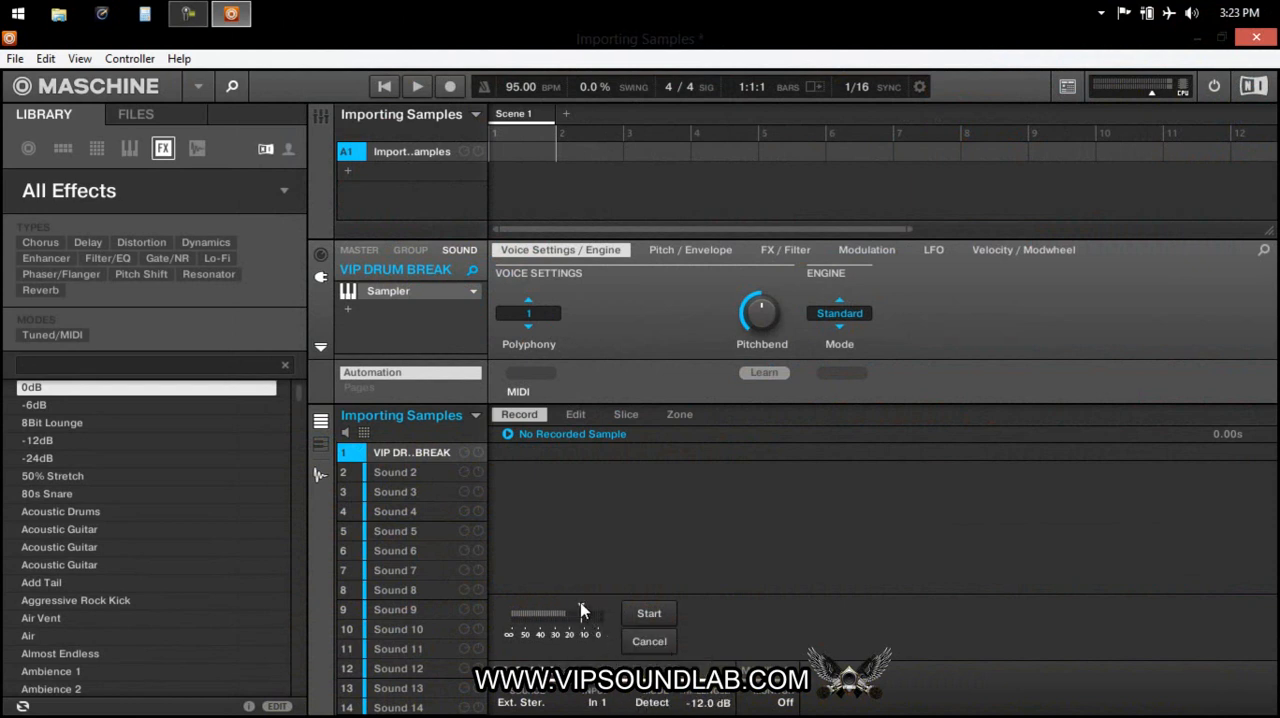
Adjust the recording threshold, switch the recording mode to Sync and review the available recording lengths.
mouse_move(580, 612)
mouse_down()
mouse_move(548, 612)
mouse_move(575, 609)
mouse_up()
click(666, 704)
click(664, 672)
click(720, 703)
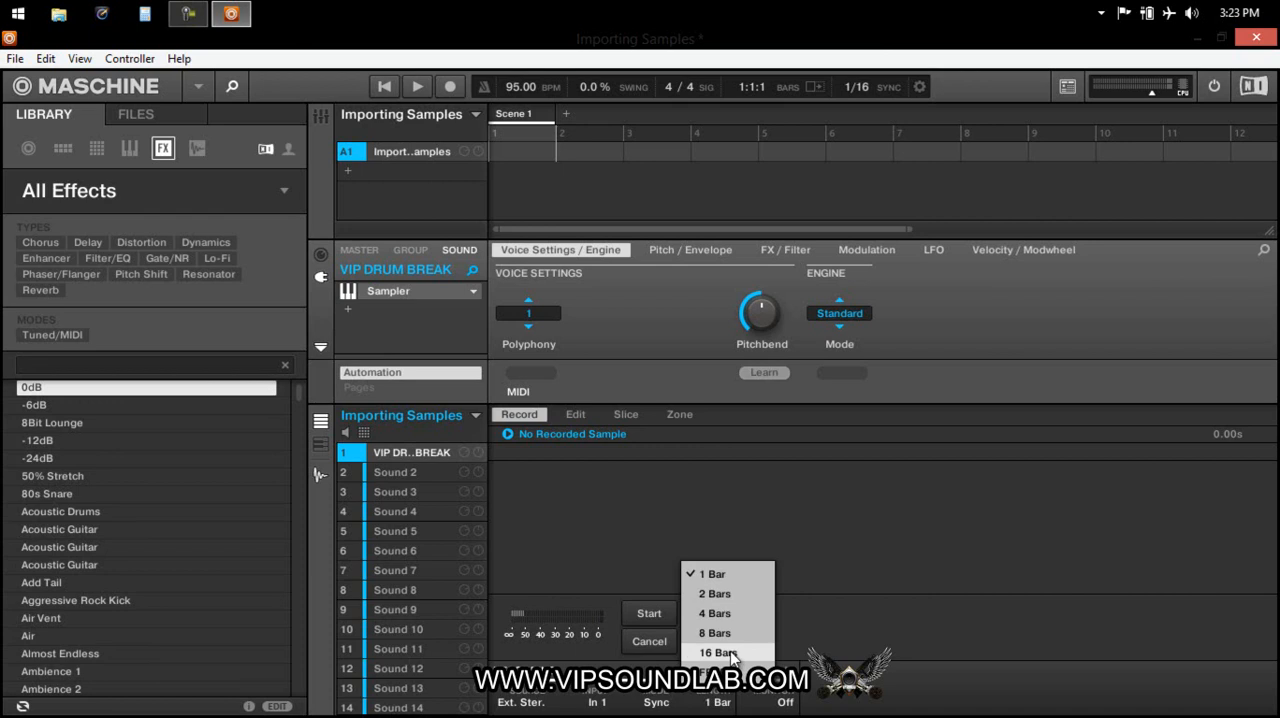
click(803, 603)
Open the slicing view of the drum break, set the slicing mode to Grid and audition several slices.
click(574, 416)
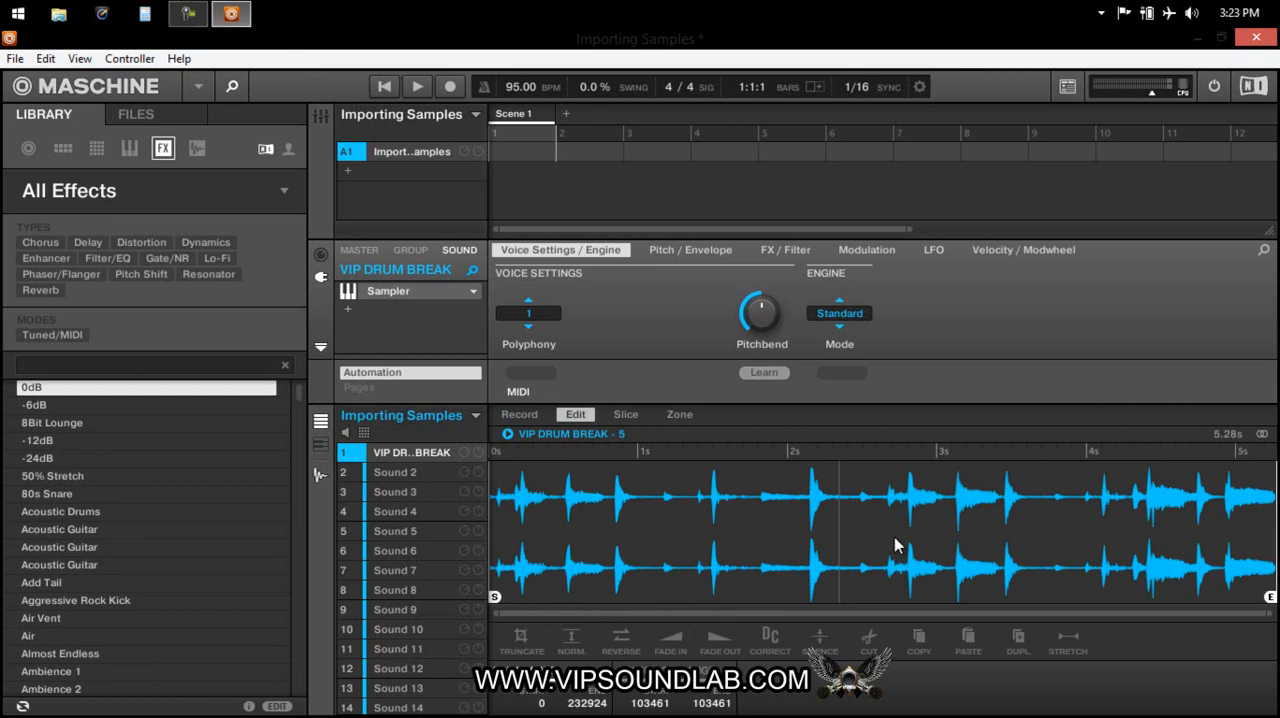
click(627, 414)
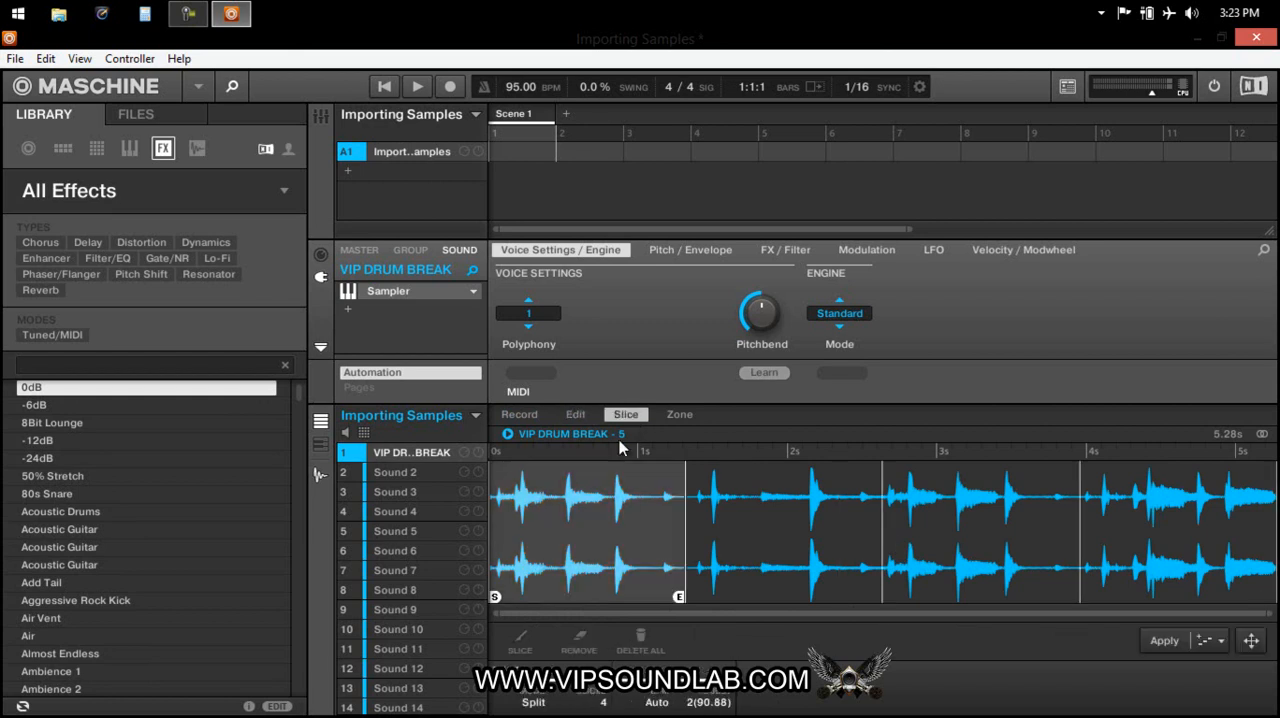
click(542, 700)
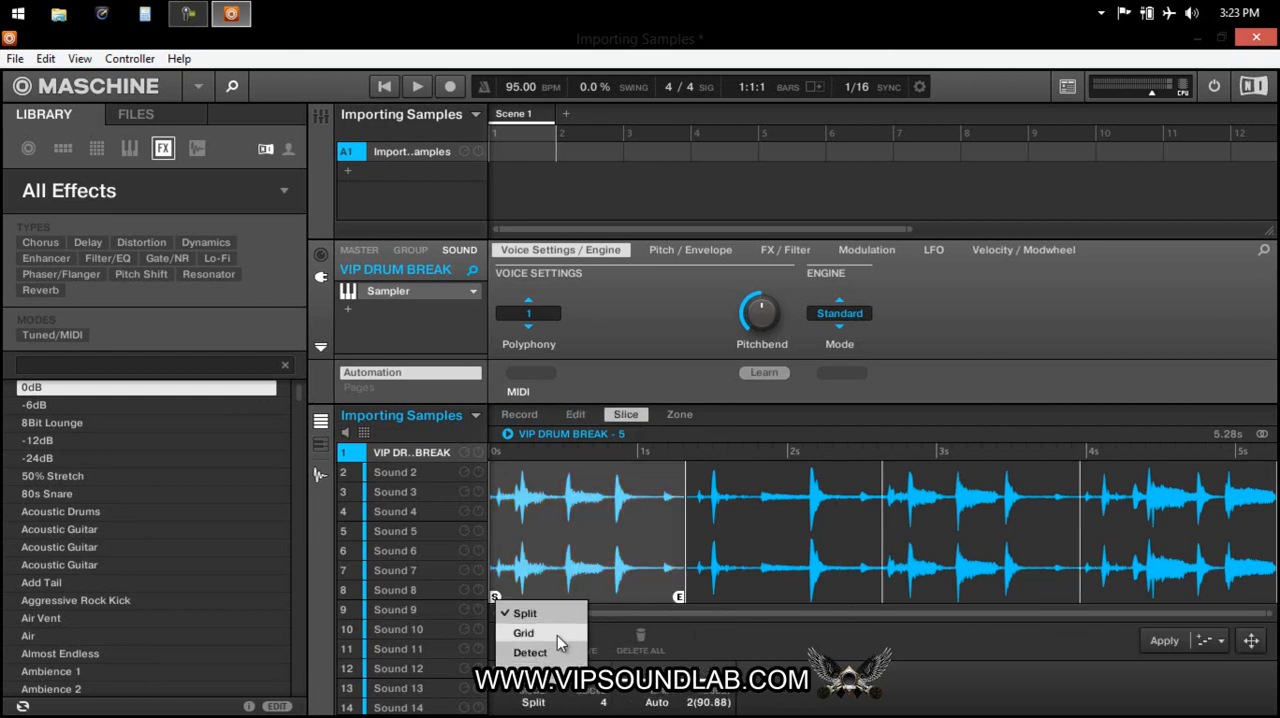
click(557, 638)
click(640, 588)
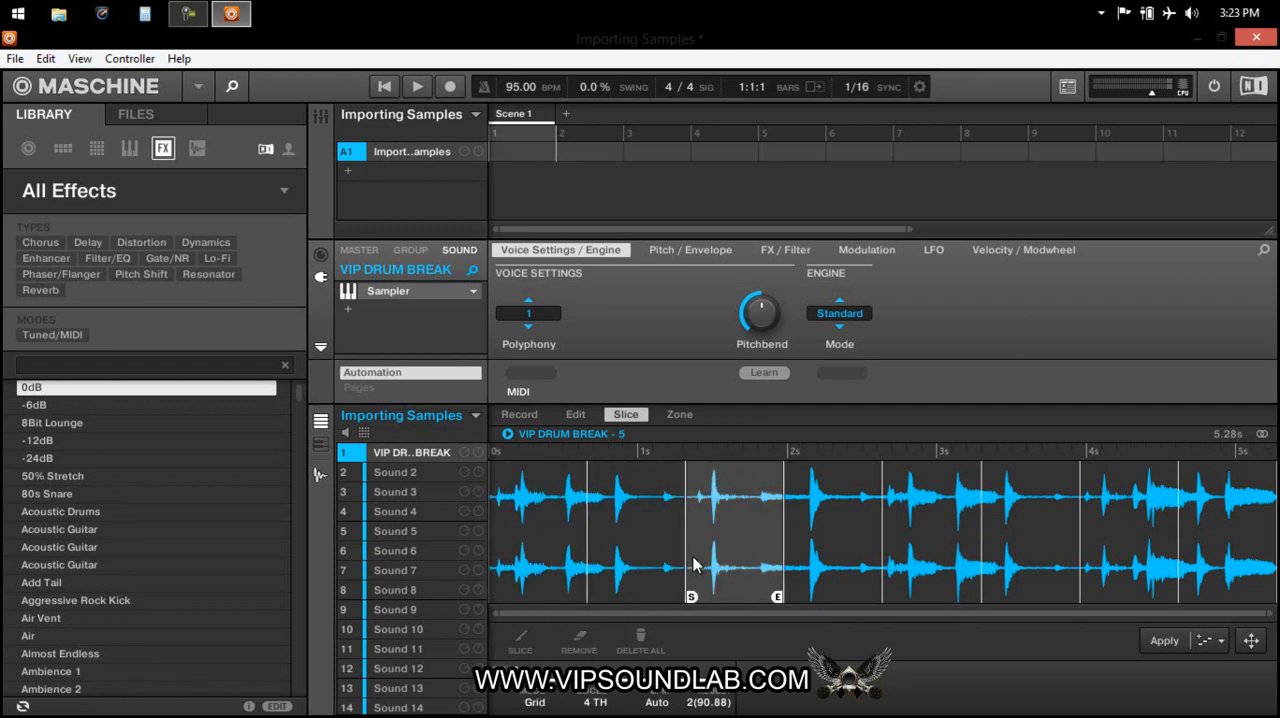
click(735, 588)
click(912, 588)
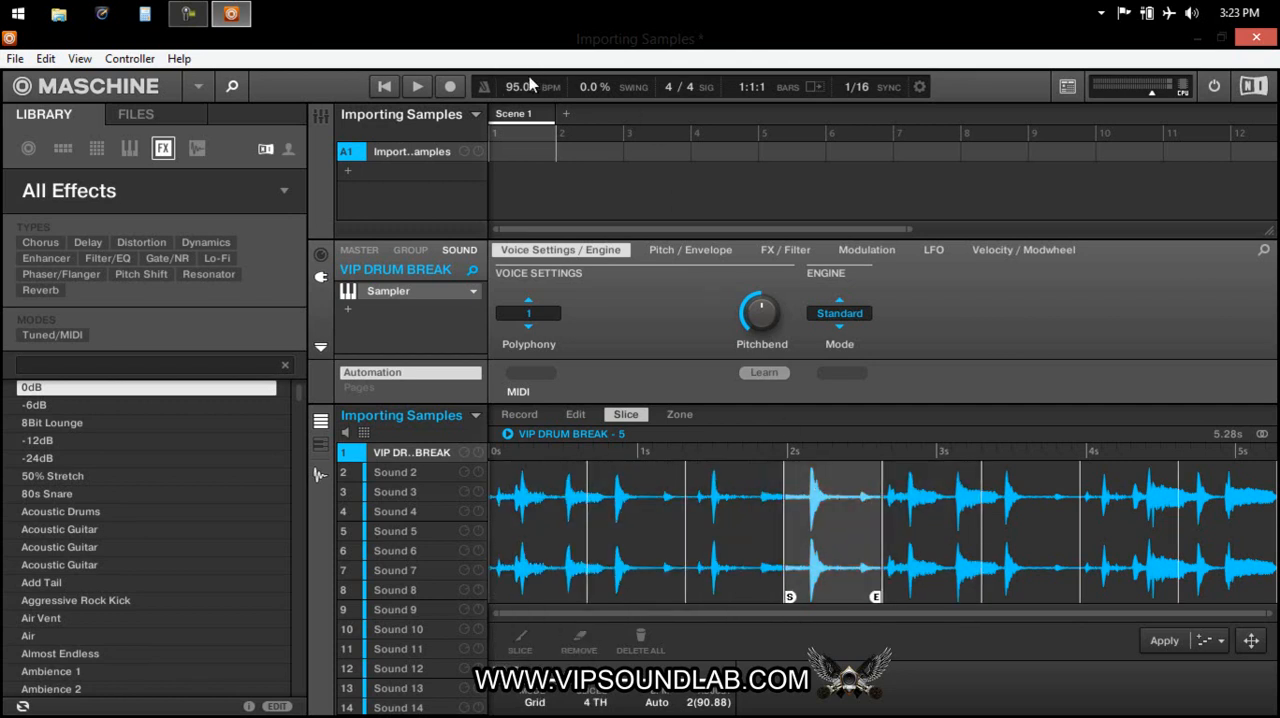
Compare the Detect and Manual slicing modes on the drum break, and return the mode to Split.
click(545, 702)
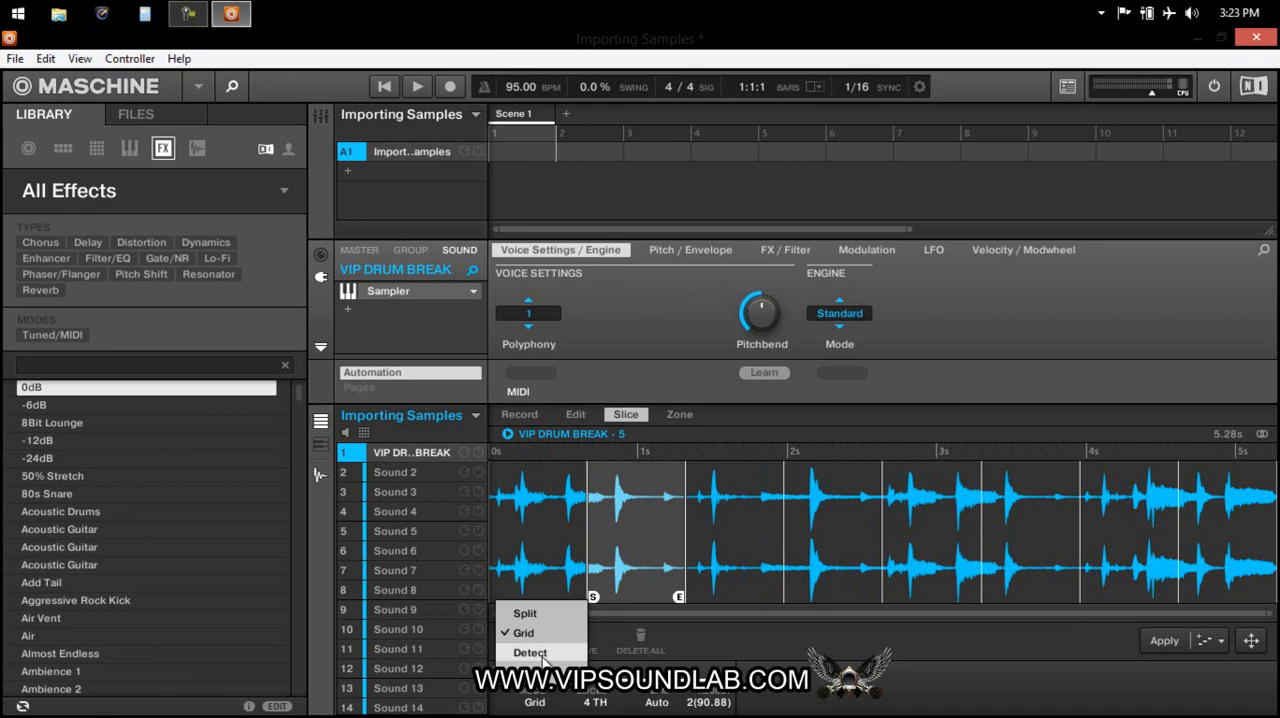
click(543, 660)
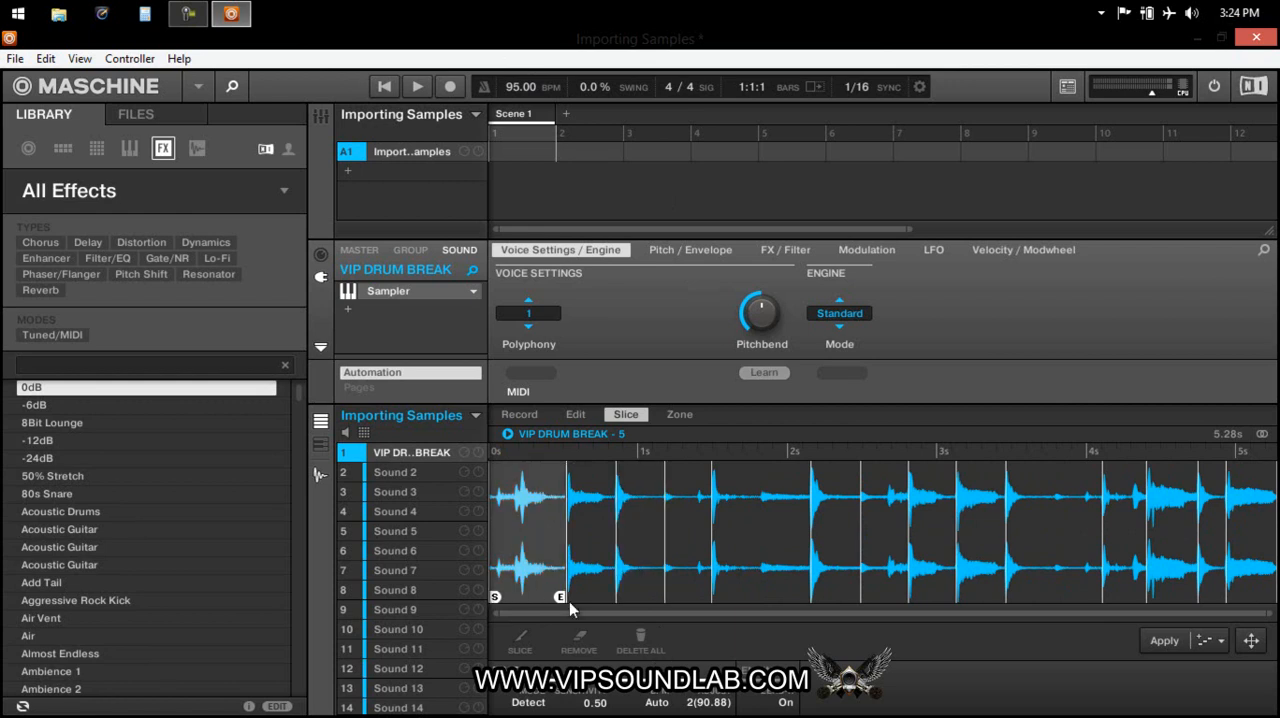
click(533, 703)
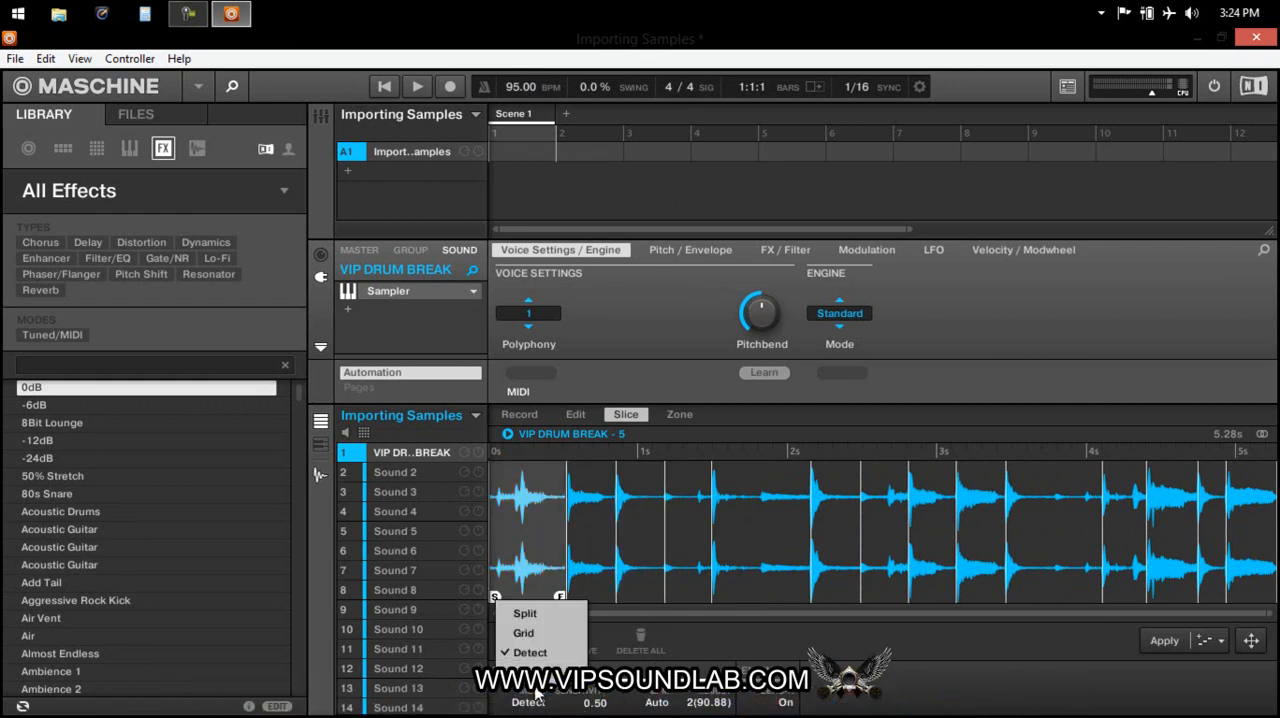
click(530, 671)
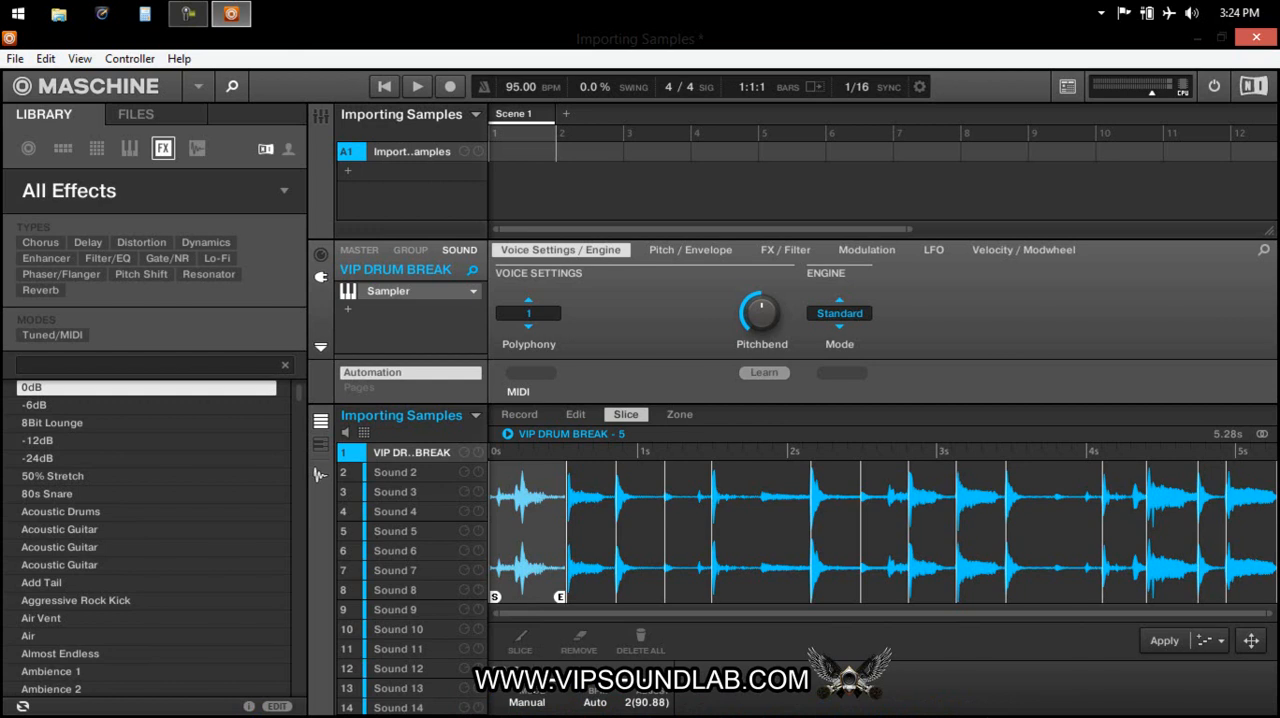
click(520, 640)
click(530, 702)
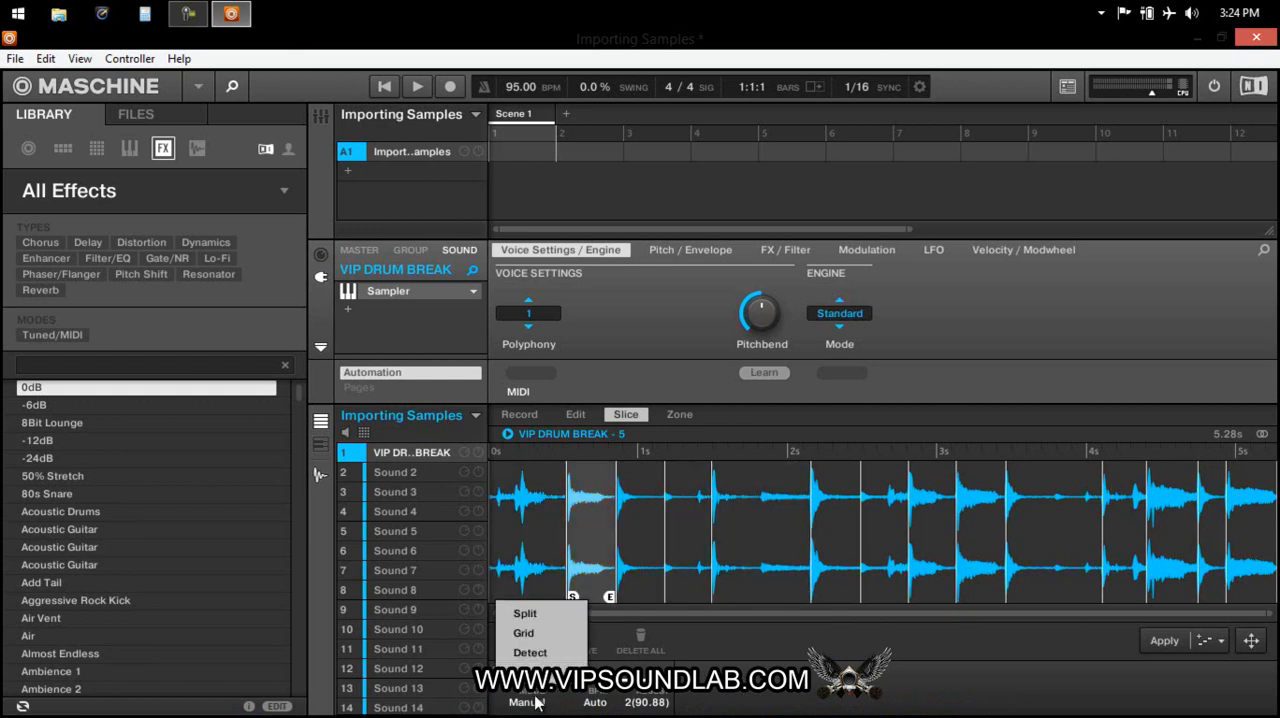
click(530, 614)
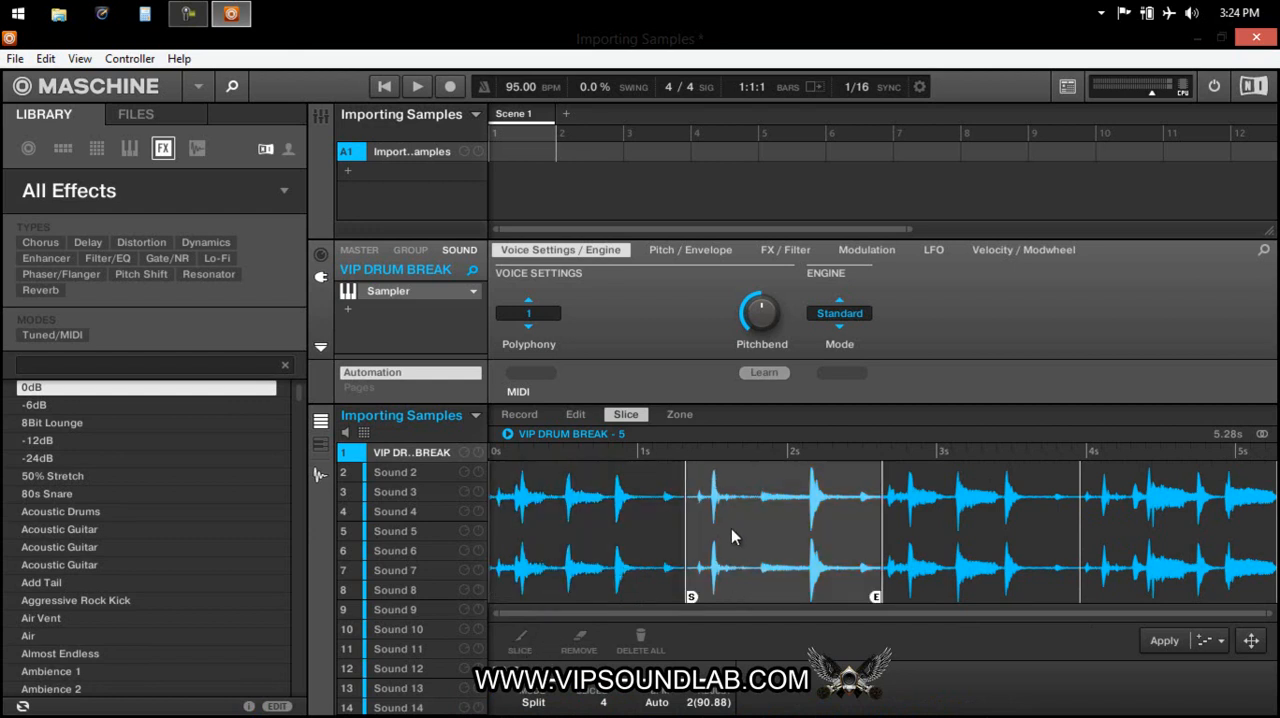
Cut extra slices by hand across the drum break at about 0.5, 0.9, 2.0, 3.3 and 4.5 s.
click(519, 641)
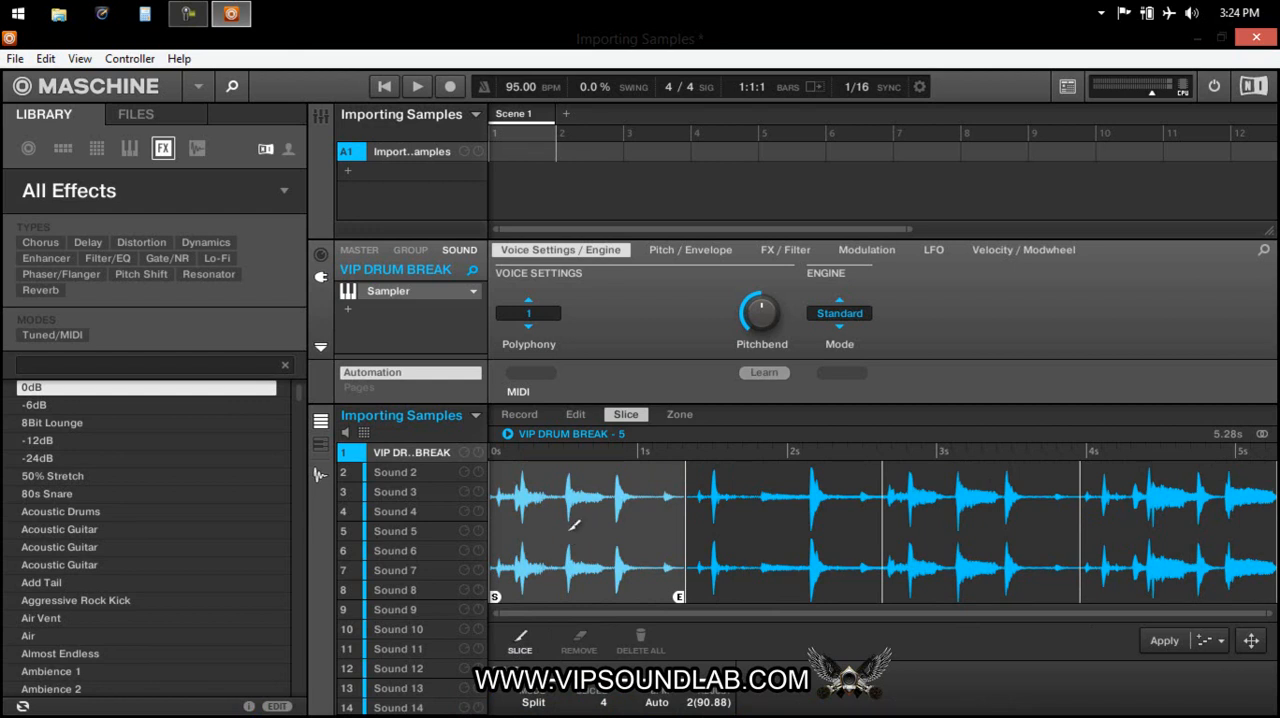
click(561, 516)
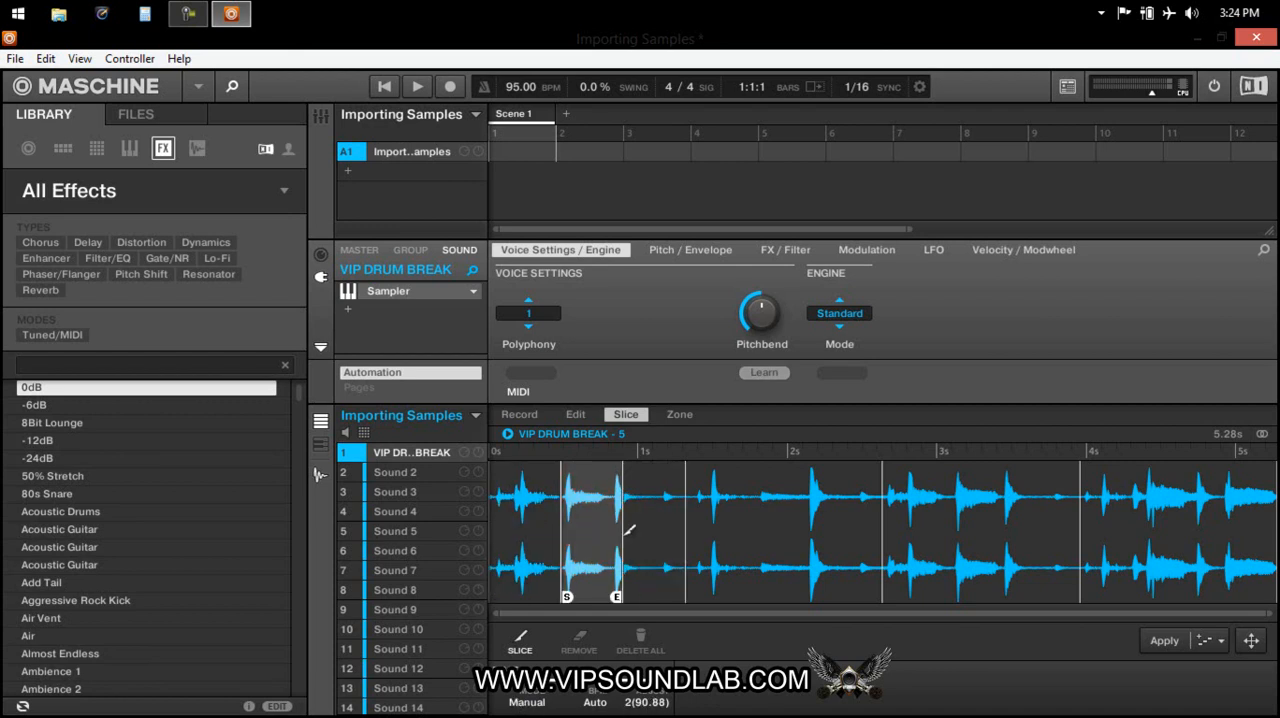
click(622, 530)
click(783, 545)
click(975, 517)
click(1157, 531)
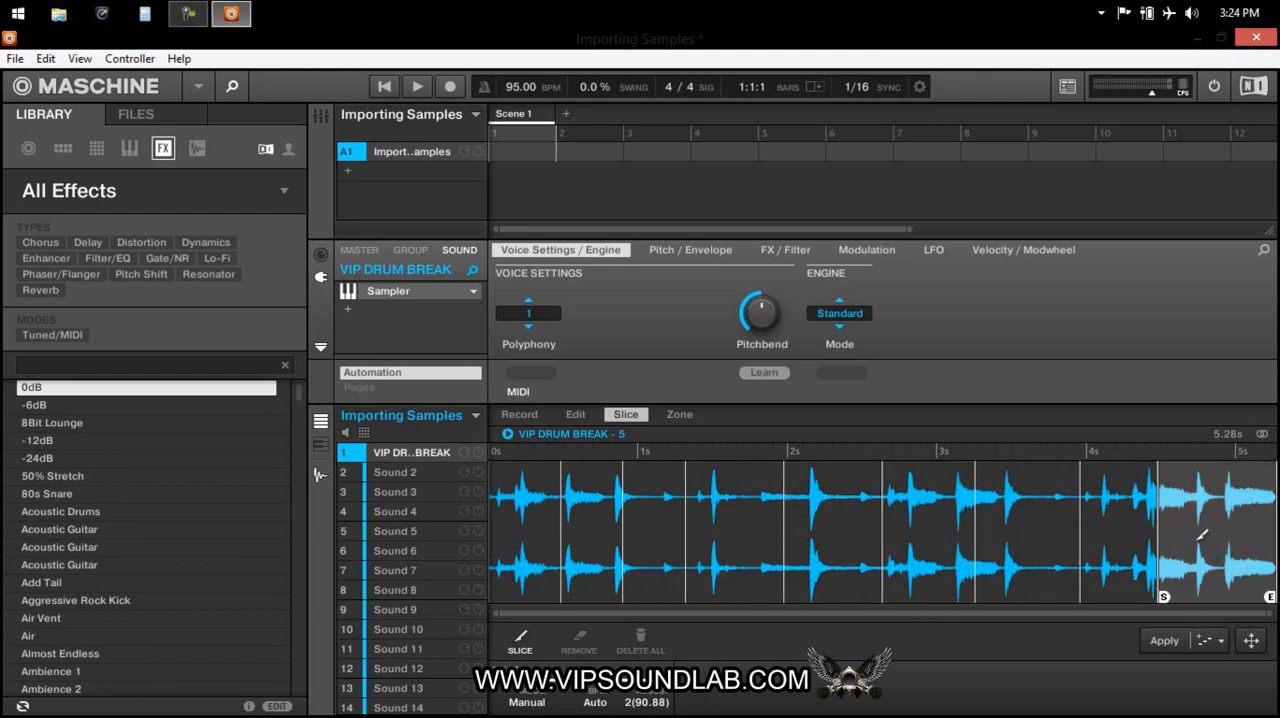
Undo the extra slices cut by hand in the drum break.
key(ctrl+z)
key(ctrl+z)
key(ctrl+z)
key(ctrl+z)
key(ctrl+z)
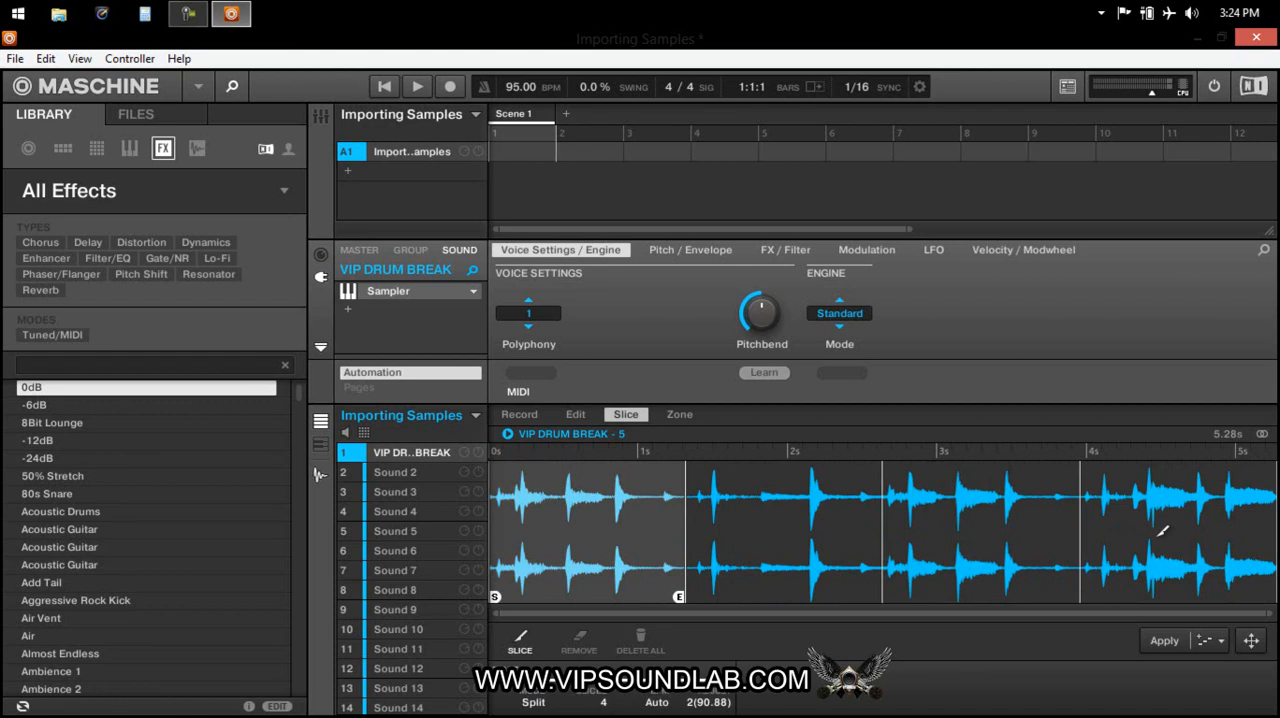
Audition the split slices, and review the pattern options for applying them and the Remove tool.
click(1162, 531)
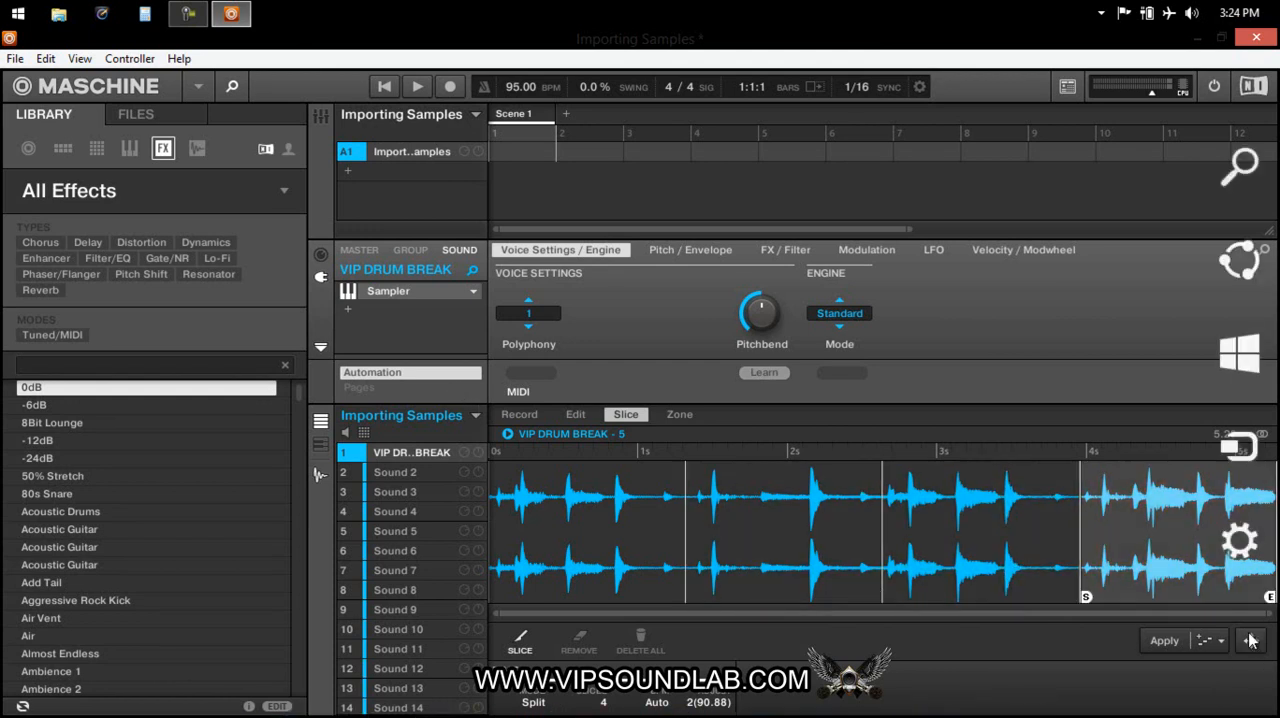
click(974, 595)
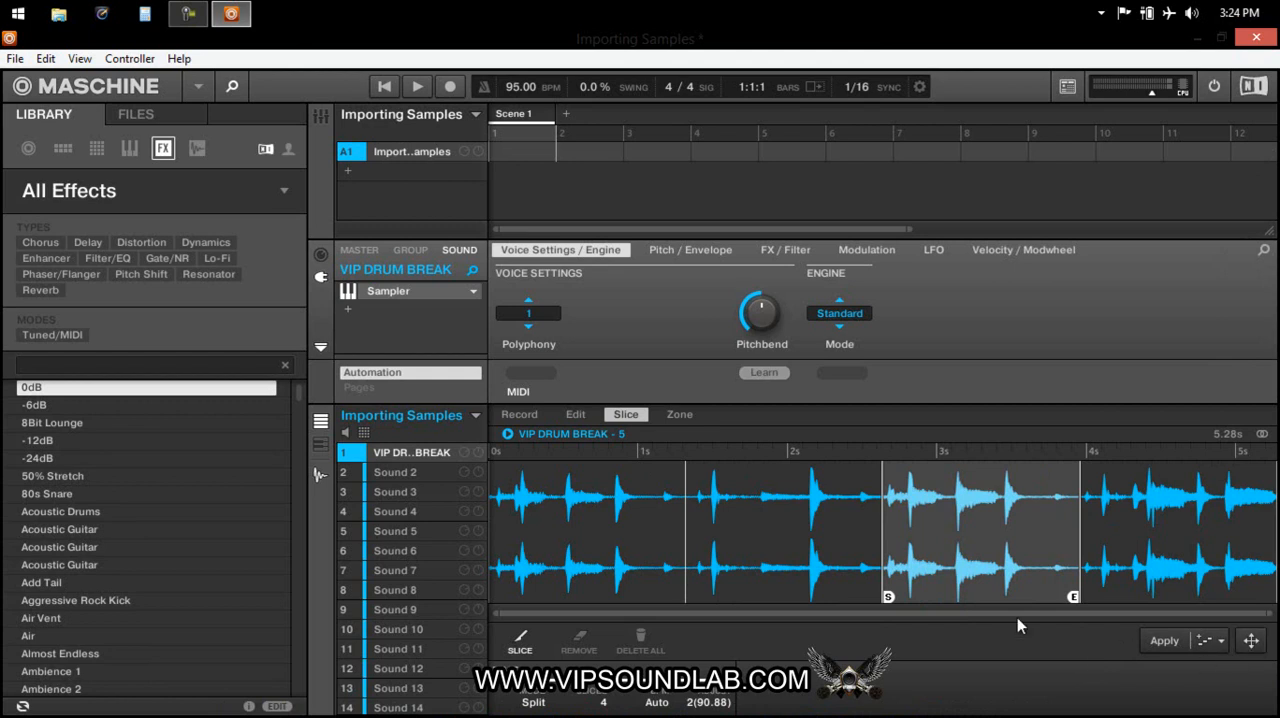
click(603, 516)
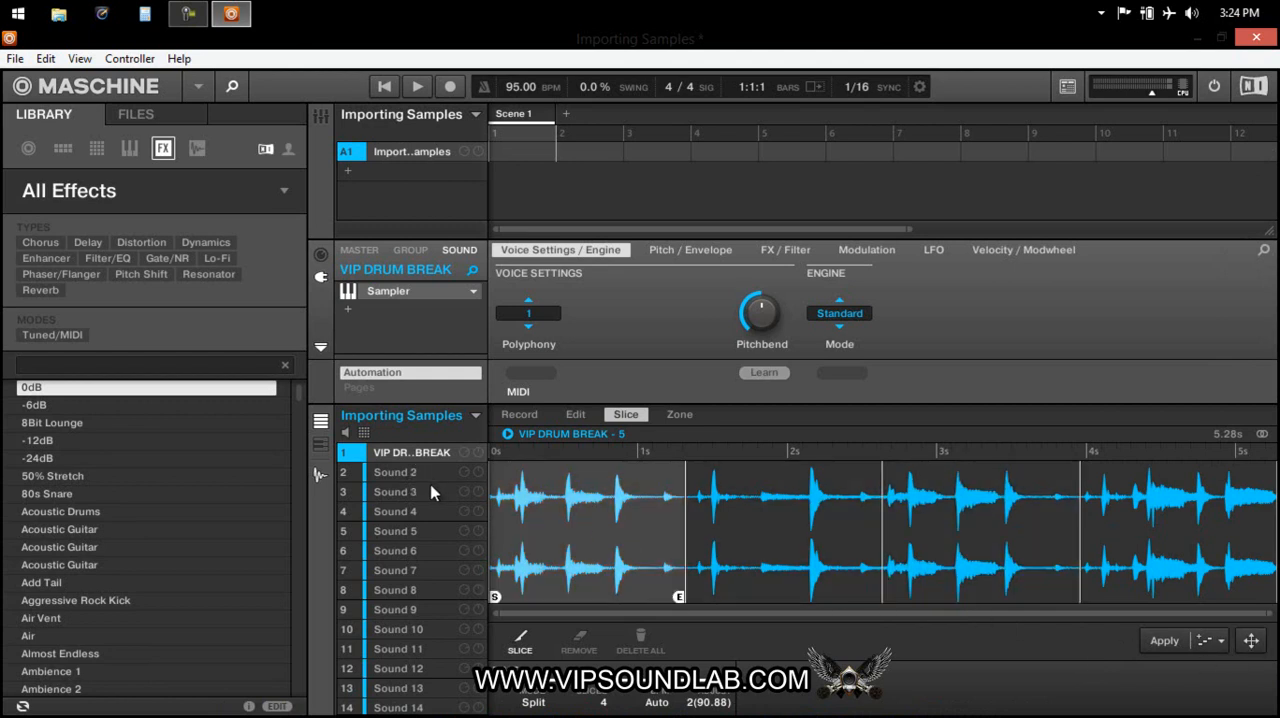
click(1220, 641)
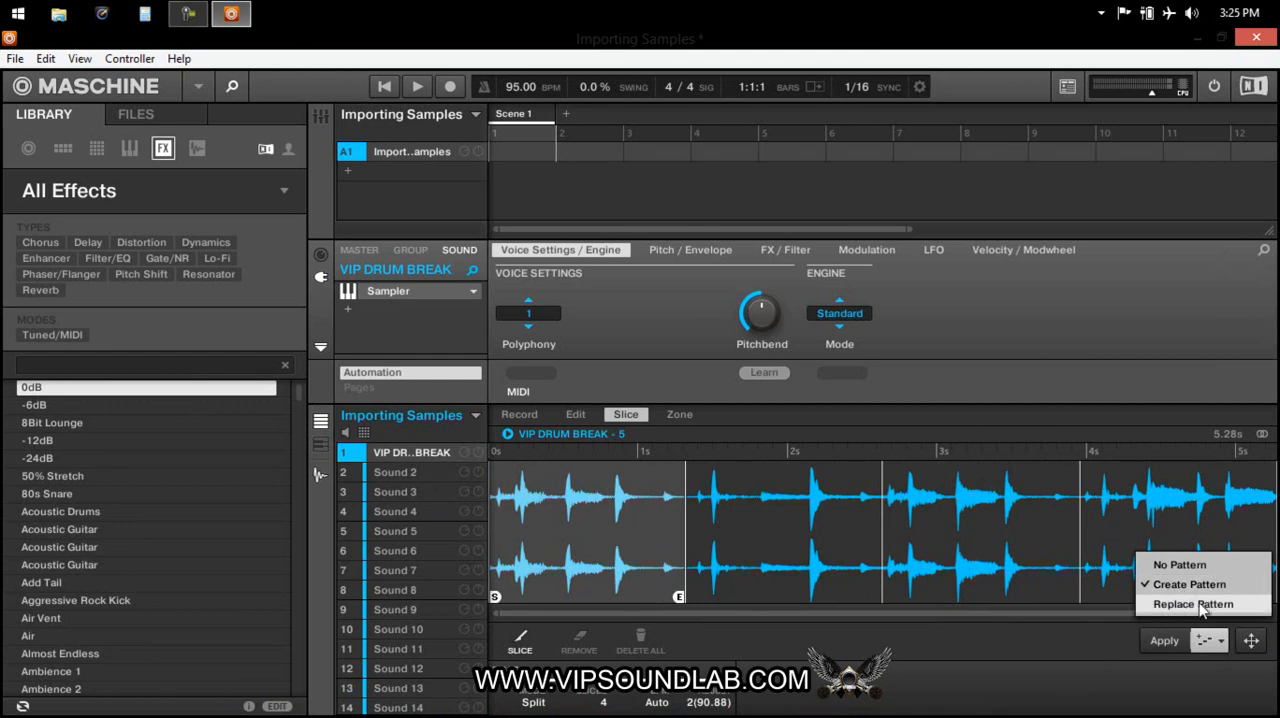
click(1052, 674)
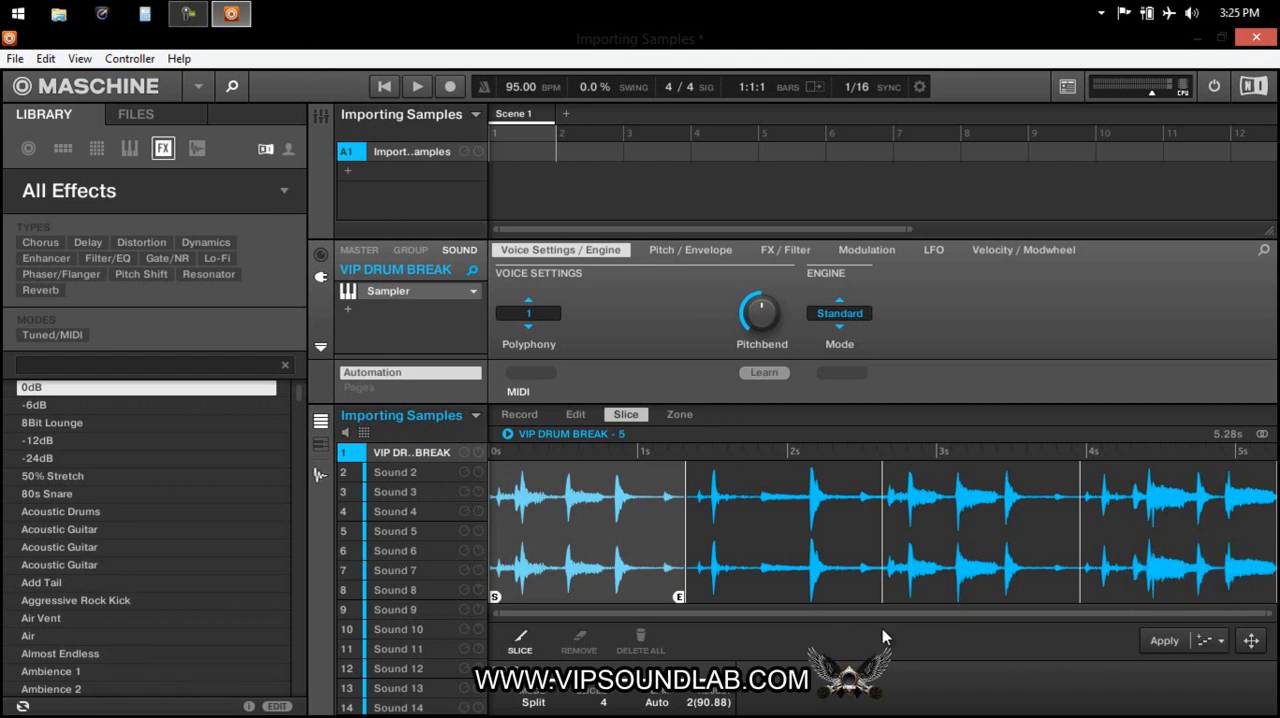
click(580, 640)
click(524, 638)
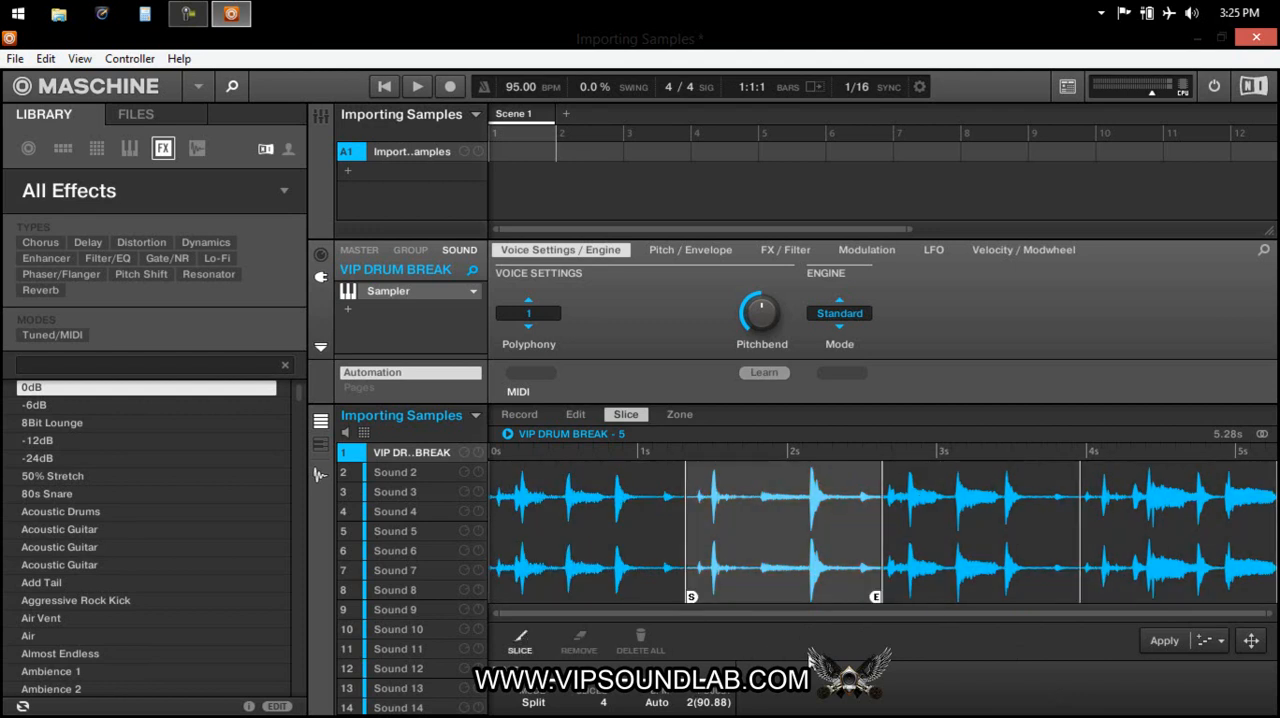
Open the drum break's zone map, narrow the zone to the lowest keys and stretch it back over the full keyboard.
click(679, 414)
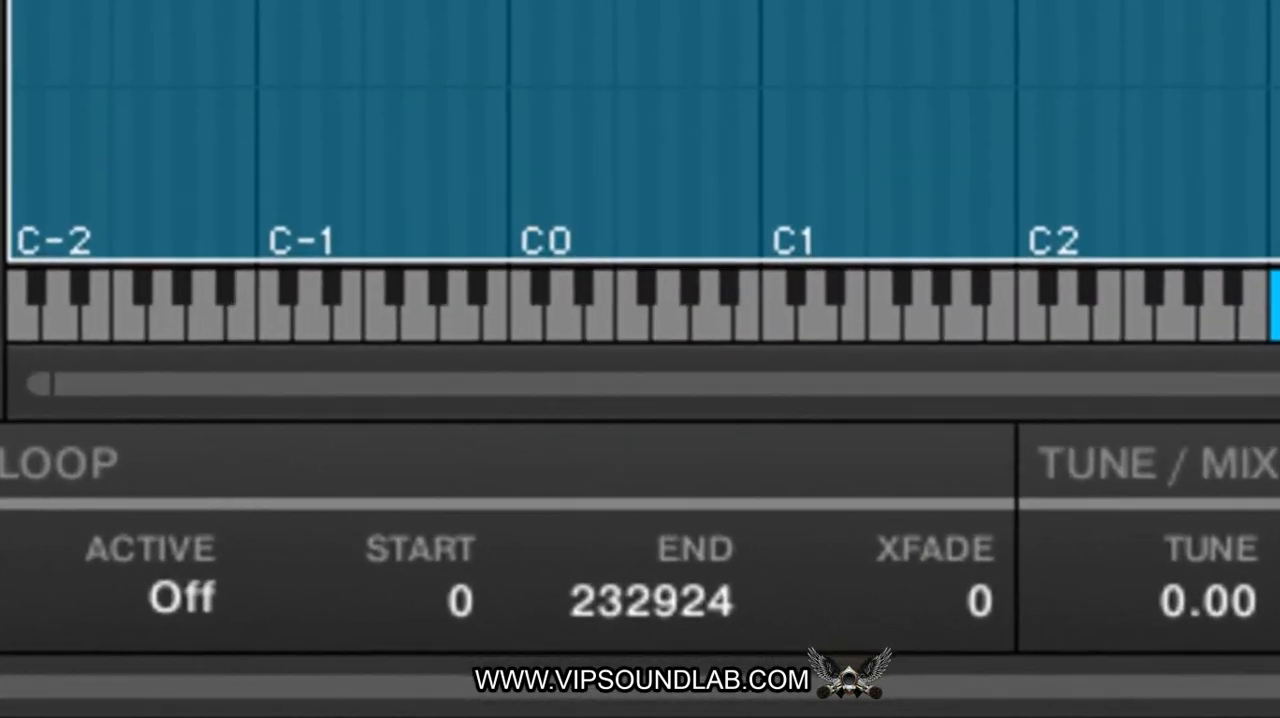
drag(1279, 278, 380, 278)
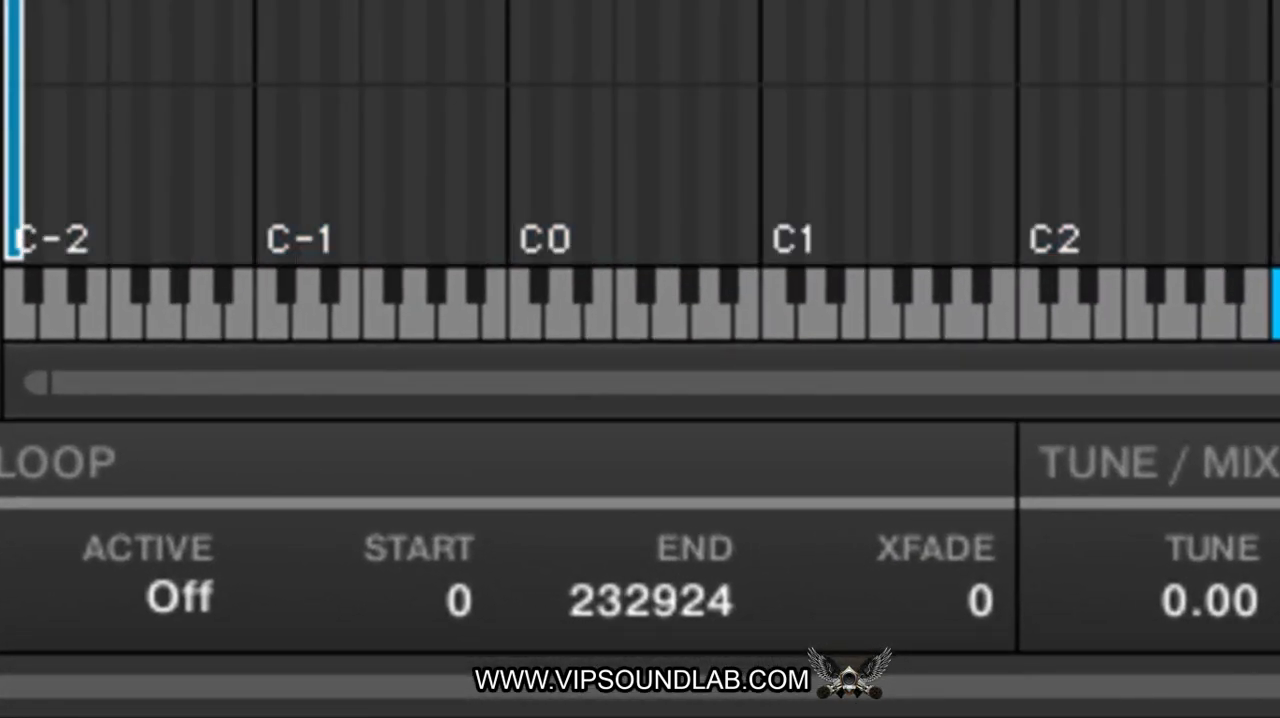
drag(24, 130, 43, 130)
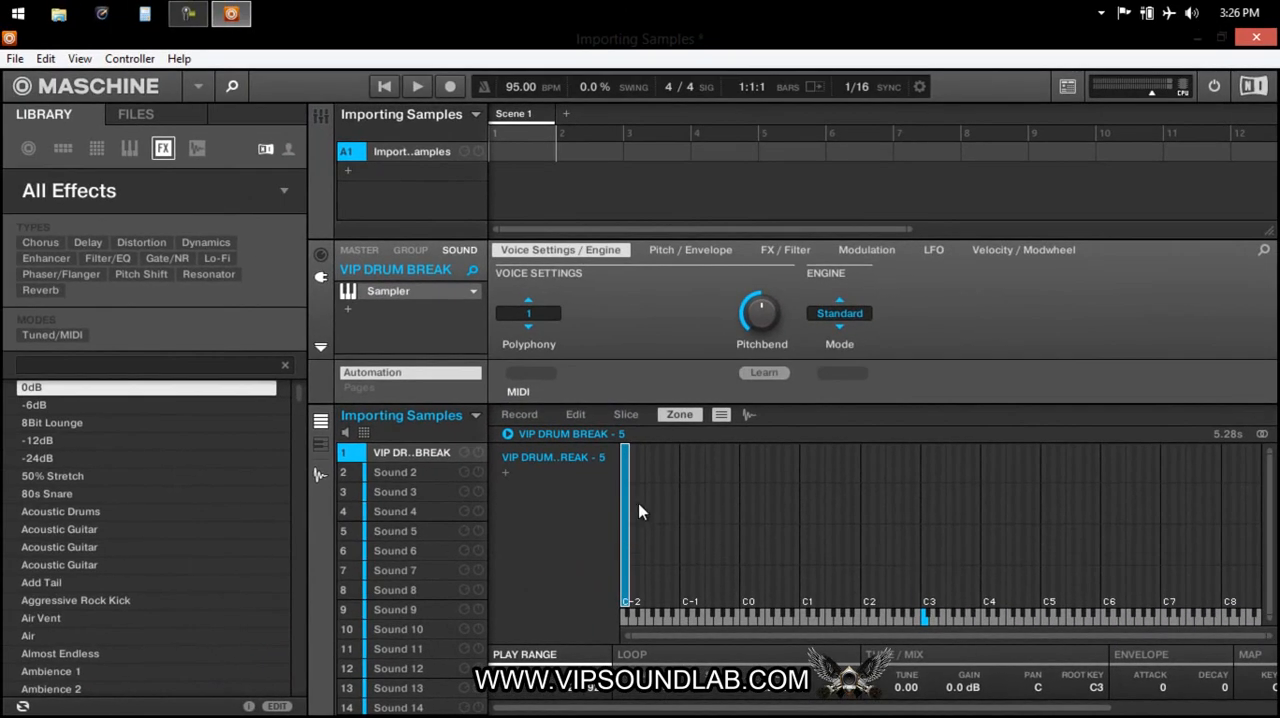
drag(627, 500, 1262, 568)
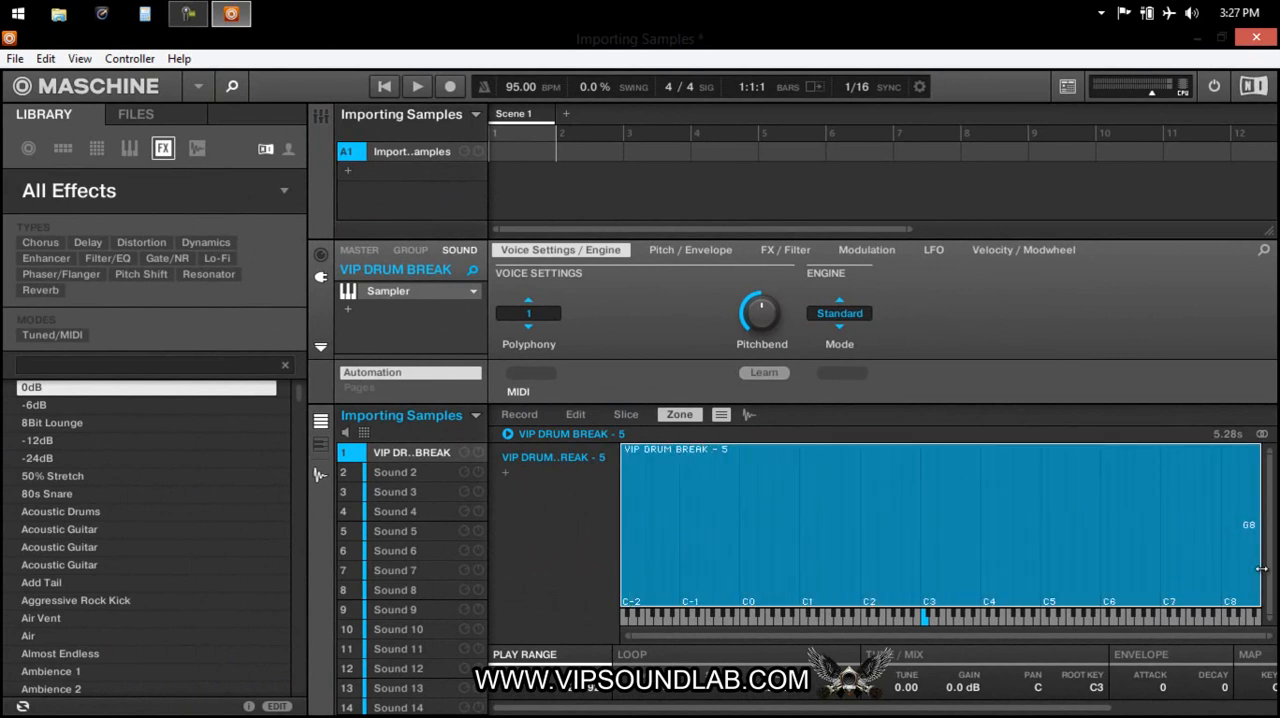
Show the waveform of the drum break's zone and display it as a single channel instead of stereo.
click(626, 414)
click(675, 415)
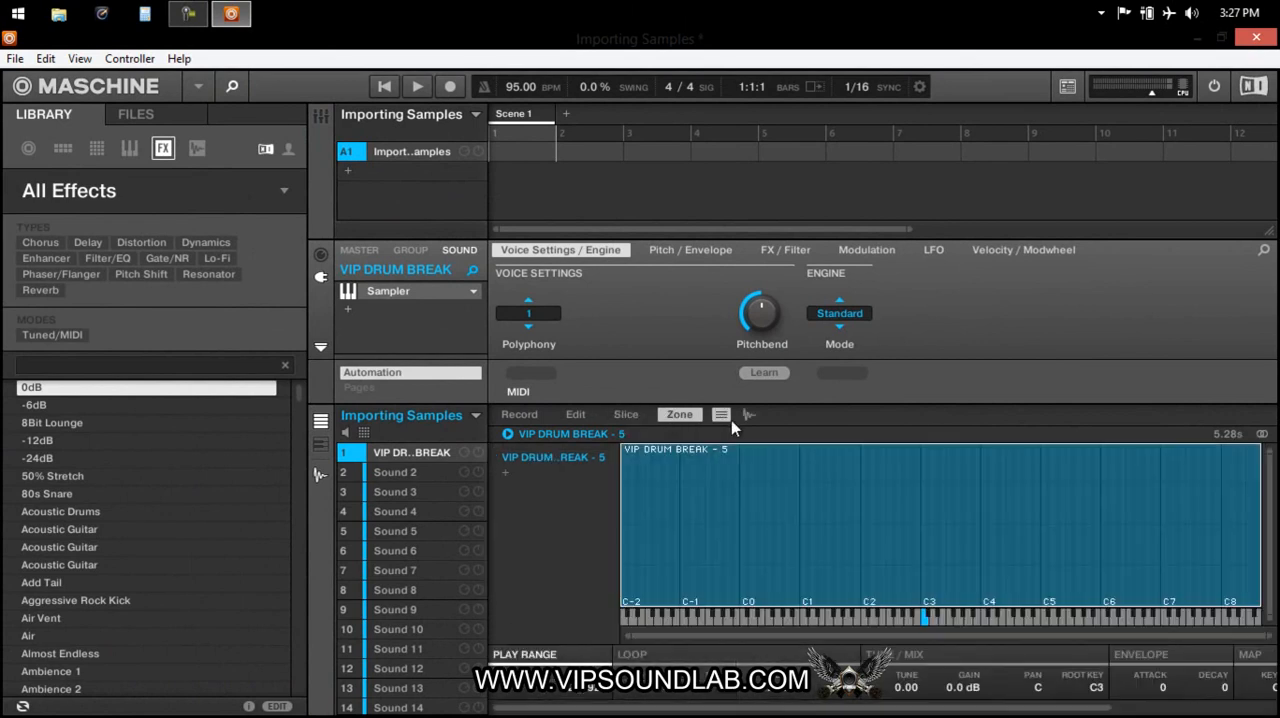
click(745, 421)
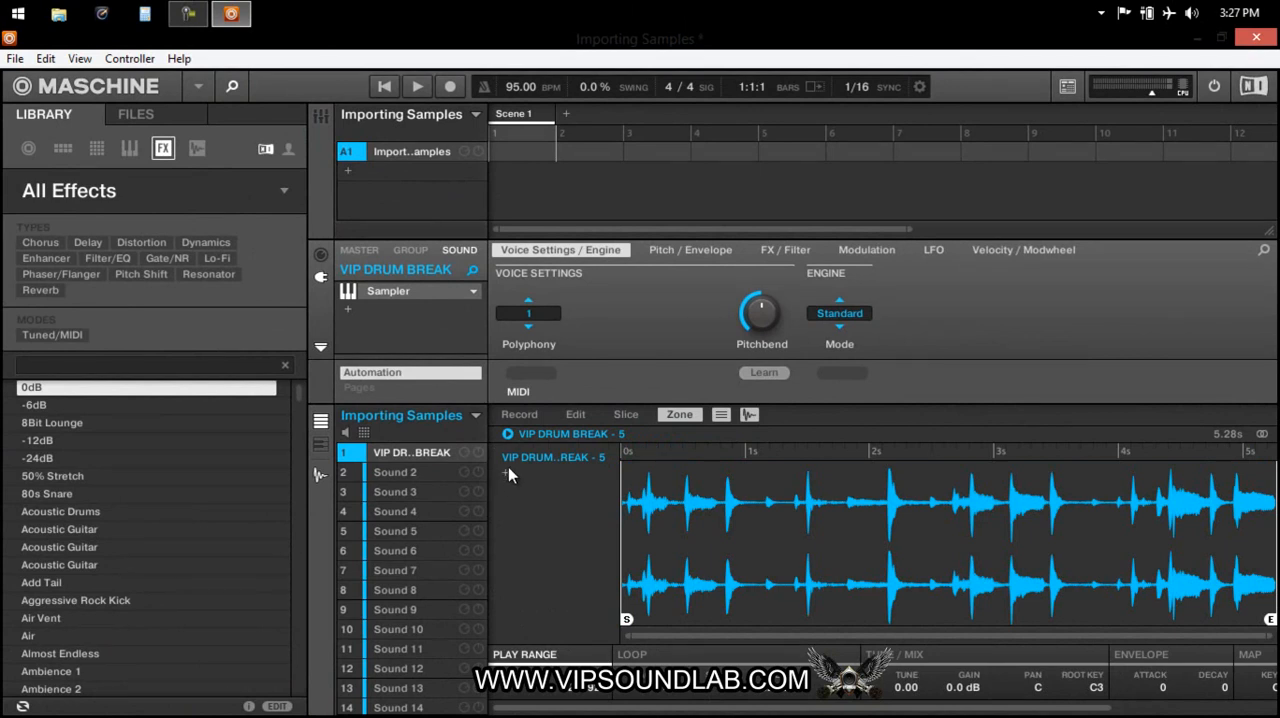
click(1262, 434)
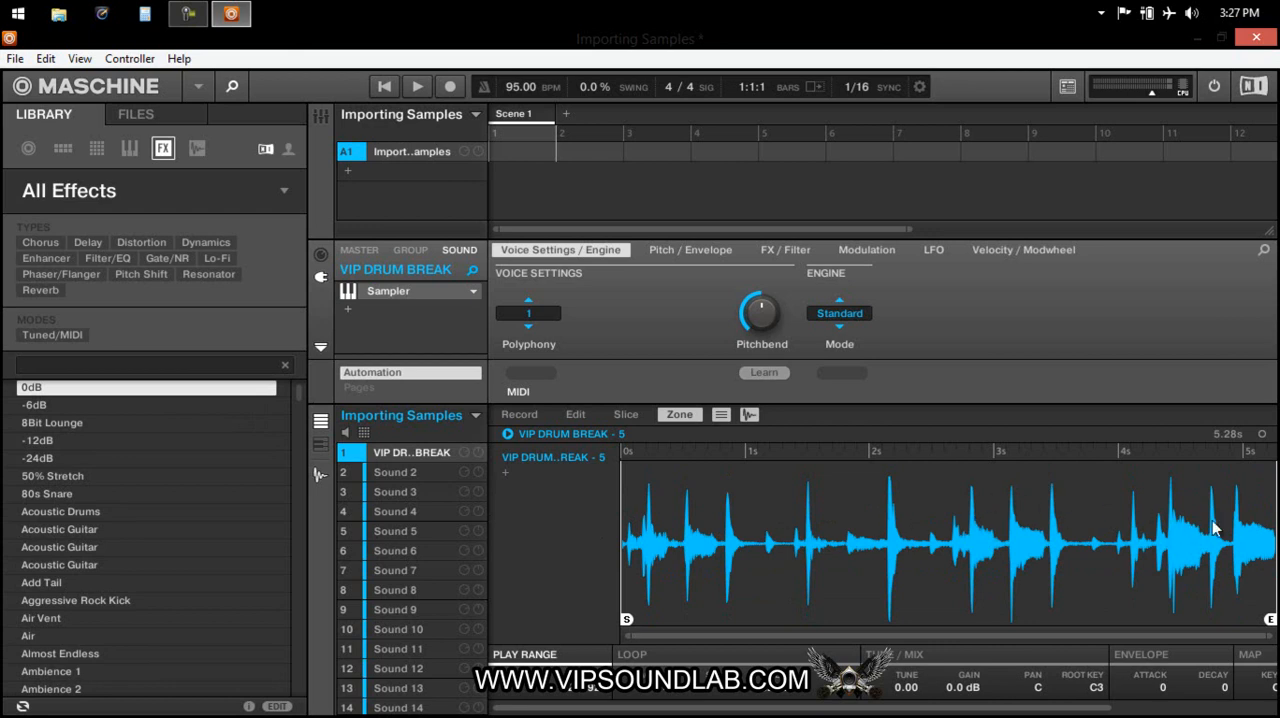
Place the sliced drum break onto Sound 2 with its pattern, and show the pattern for the whole group.
click(626, 415)
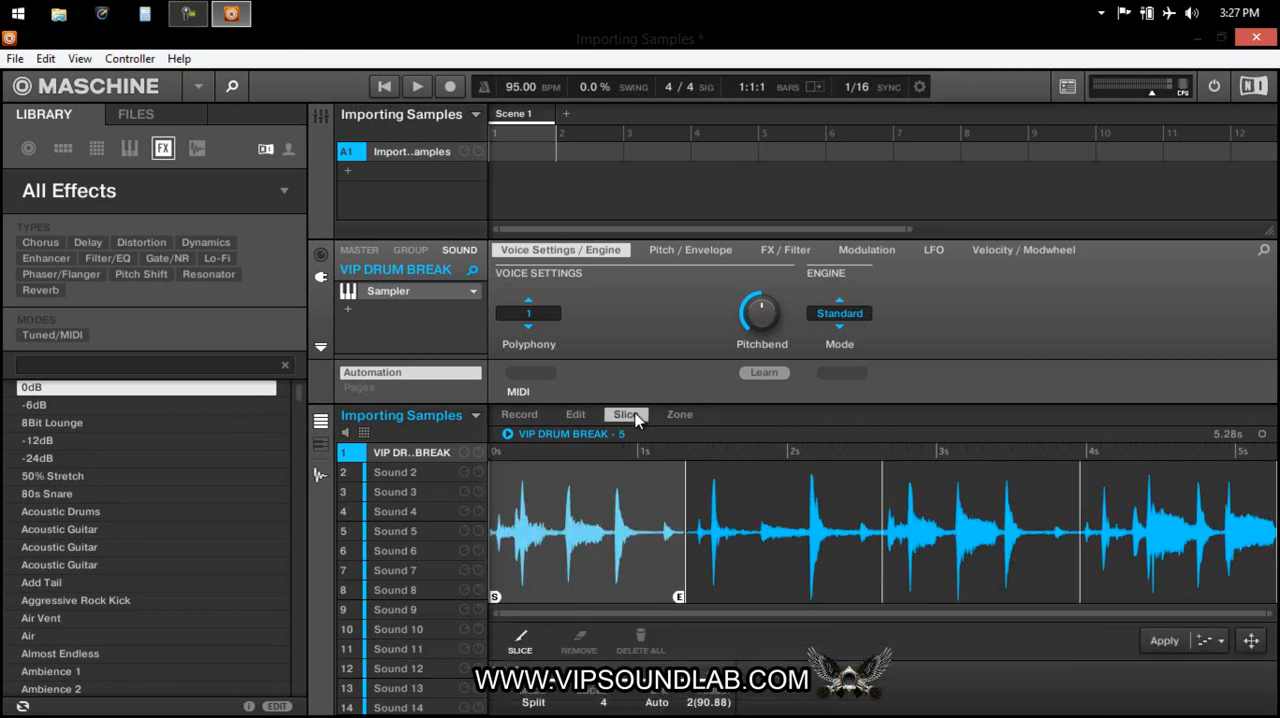
click(1261, 434)
click(1260, 434)
drag(1257, 643, 421, 469)
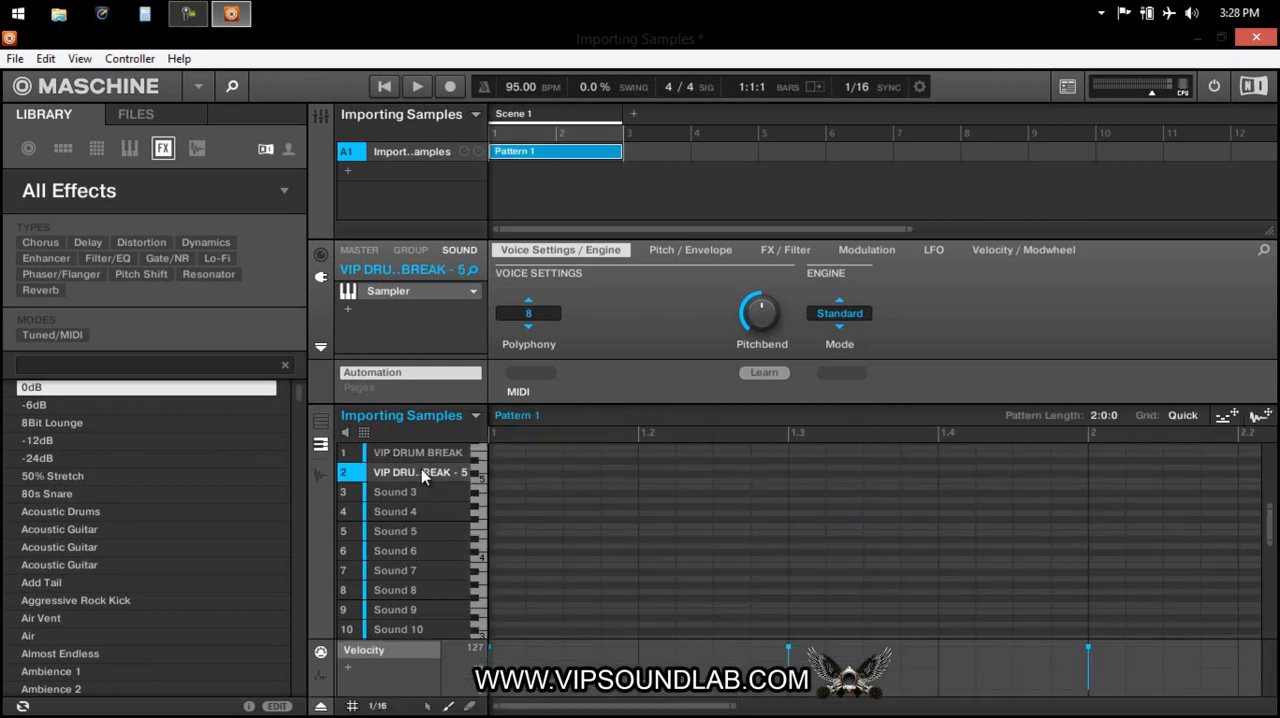
click(321, 421)
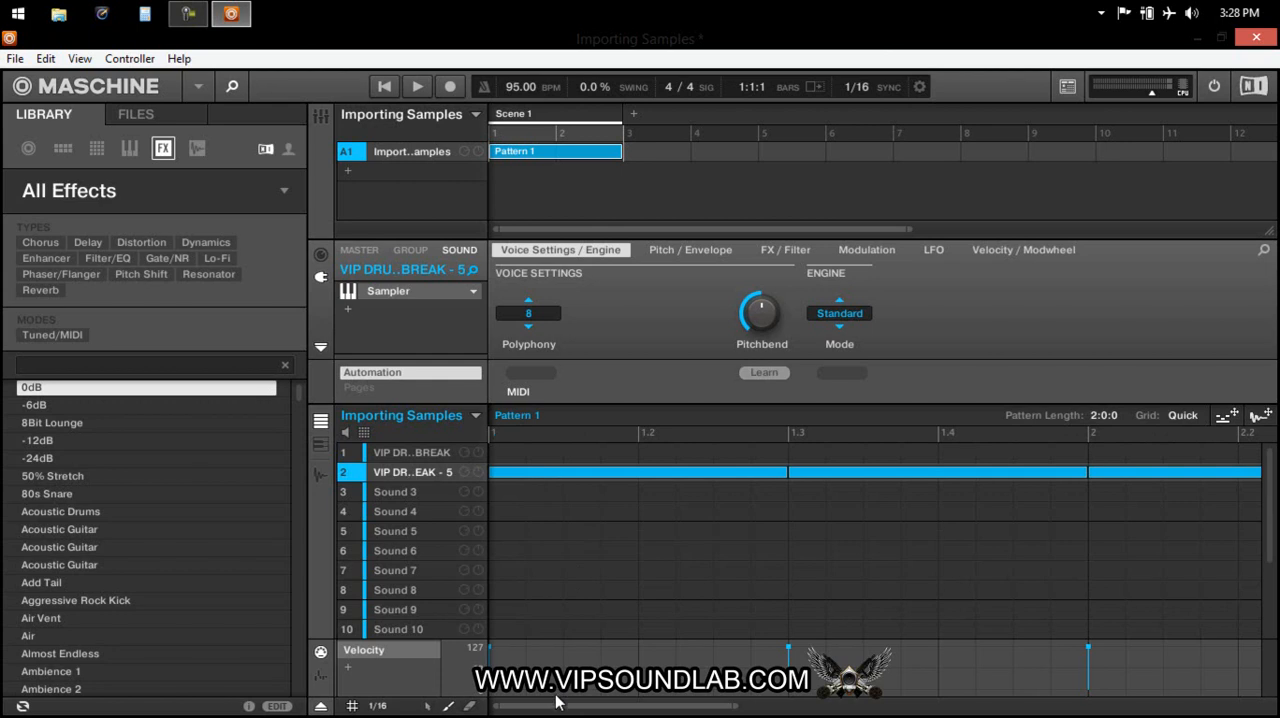
mouse_move(558, 706)
mouse_down()
mouse_move(556, 693)
mouse_move(557, 716)
mouse_up()
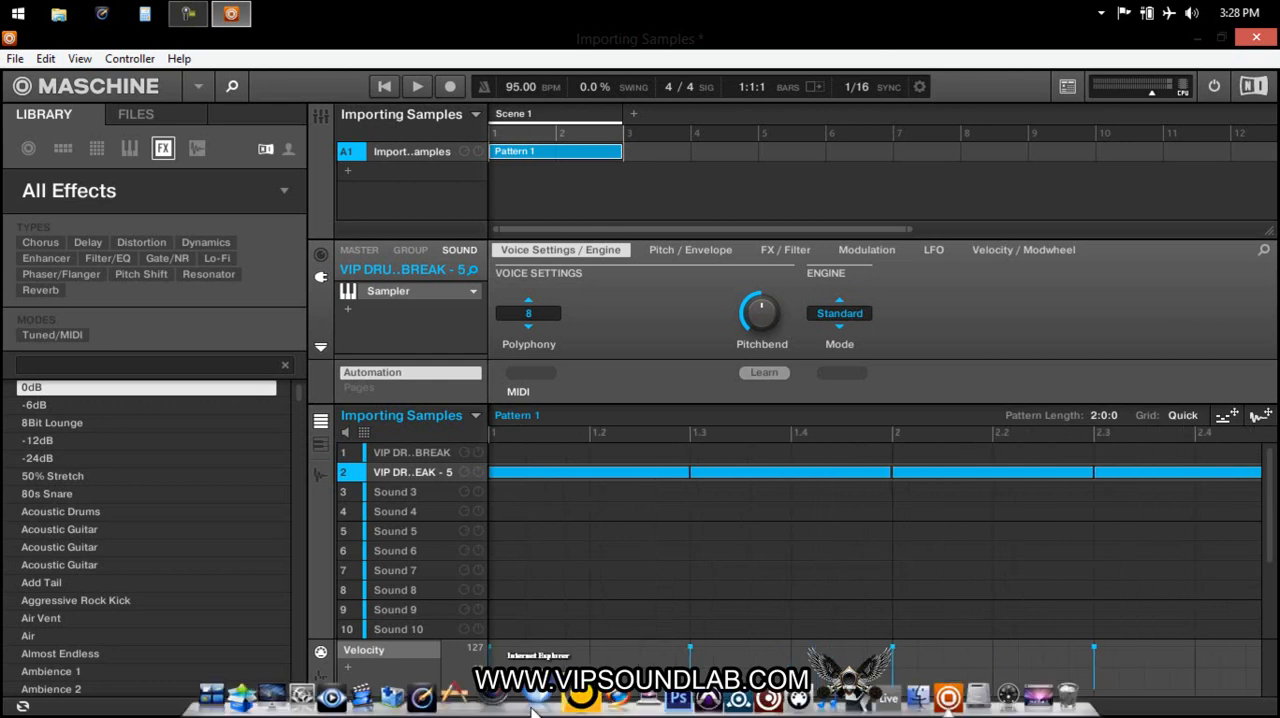
Draw three test notes on Sound 4 around beat 2.3, and erase all notes from Pattern 1.
click(1131, 511)
click(1106, 511)
click(1081, 511)
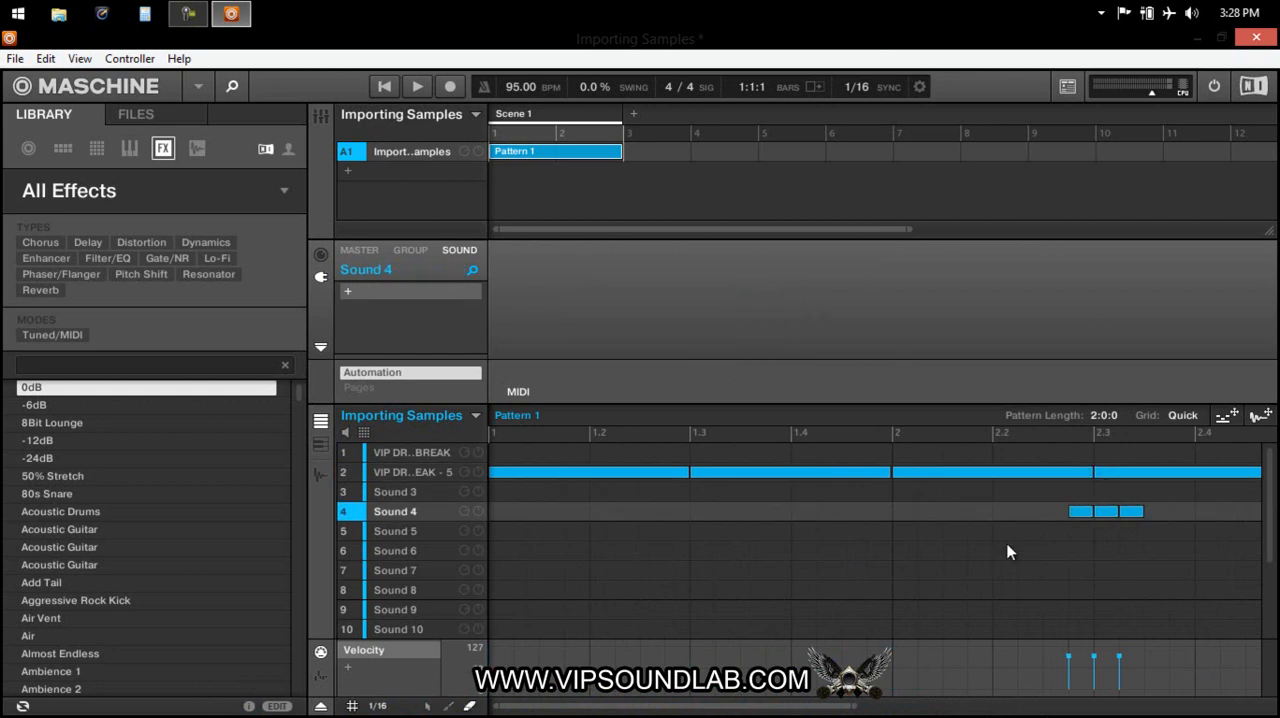
mouse_move(1103, 503)
mouse_down()
mouse_move(1140, 488)
mouse_move(655, 466)
mouse_up()
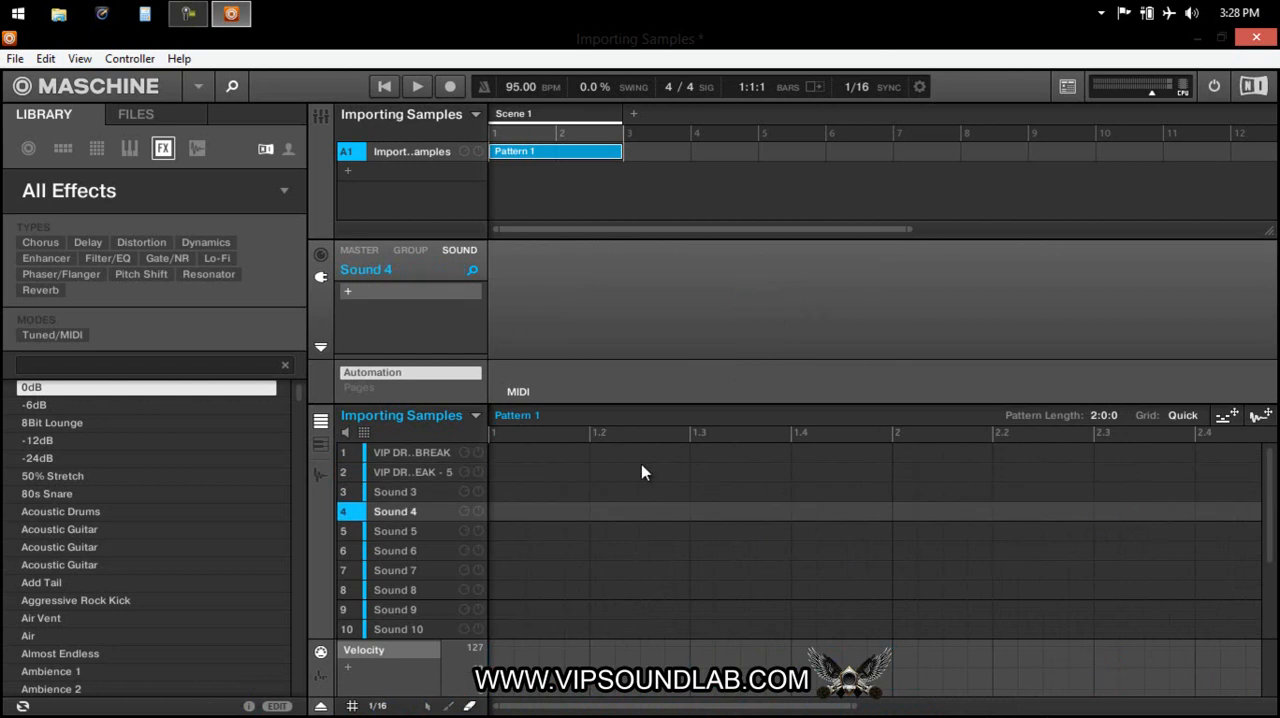
Show the sliced drum break on Sound 2 in the keyboard note view, with its polyphony set to 1.
click(393, 474)
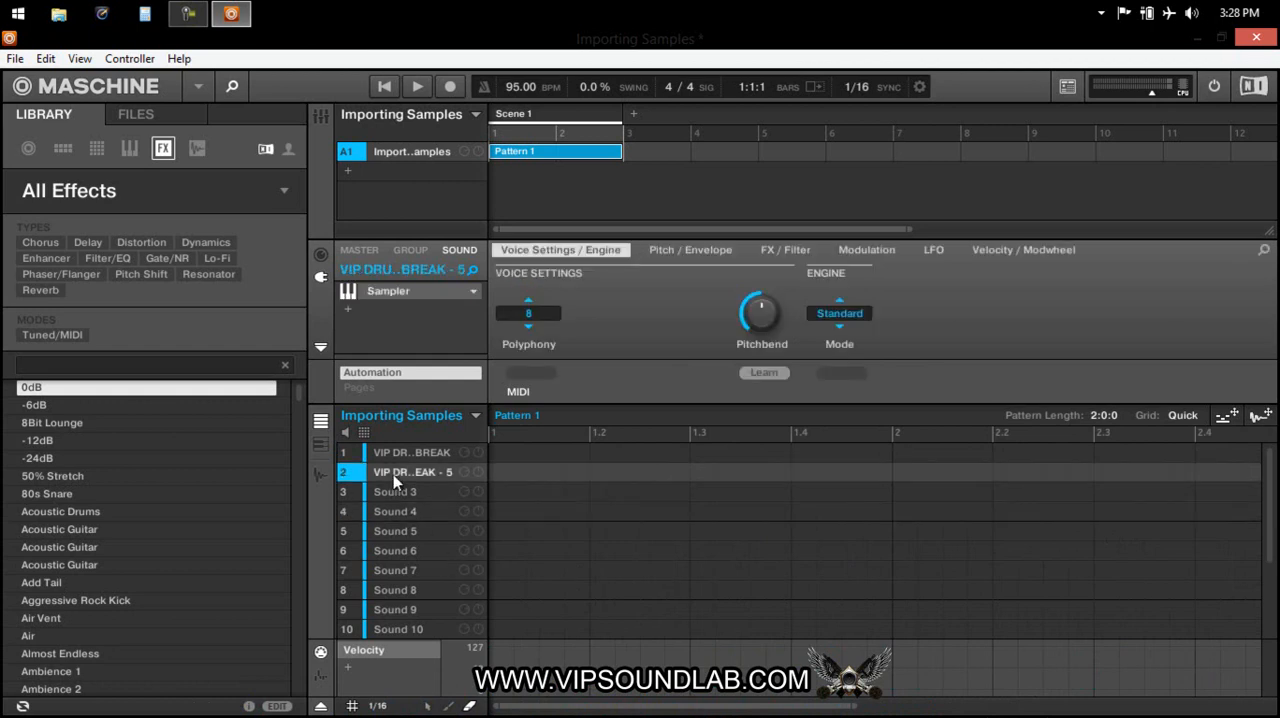
click(431, 707)
key(k)
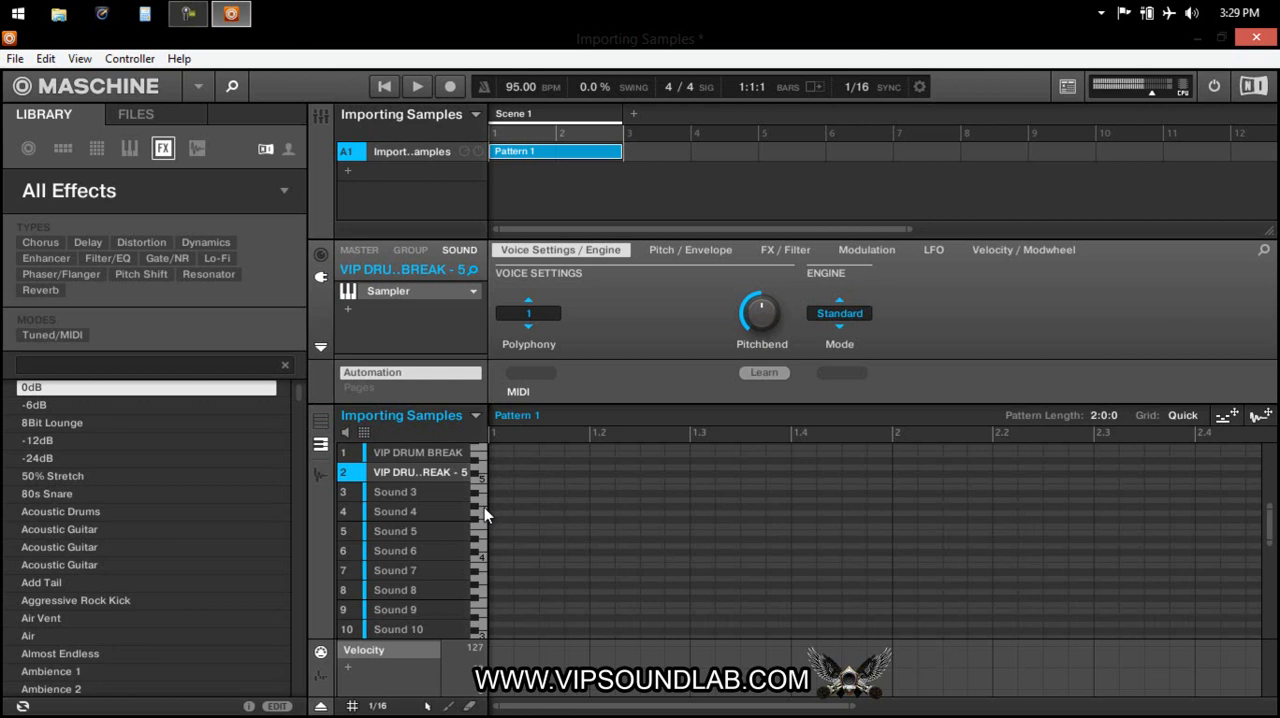
Open the slicing view of Sound 2's drum break and audition its fourth, third and second slices.
click(320, 477)
key(d)
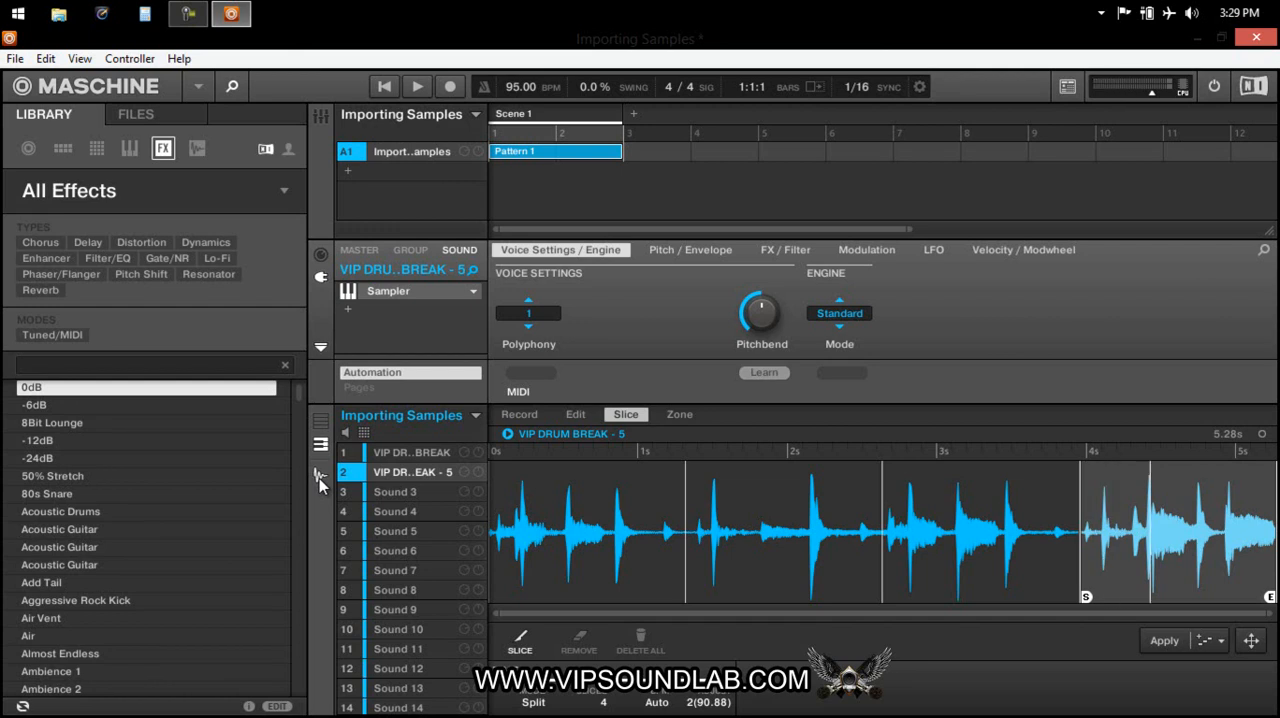
key(x)
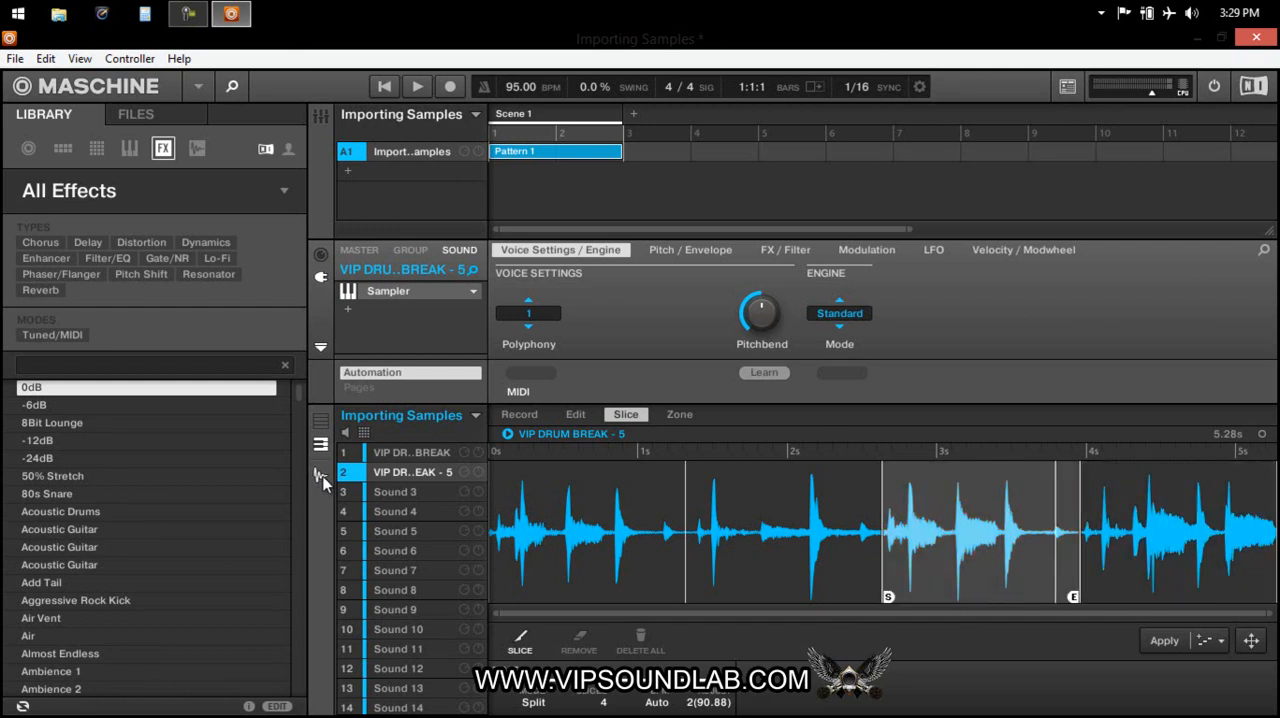
key(s)
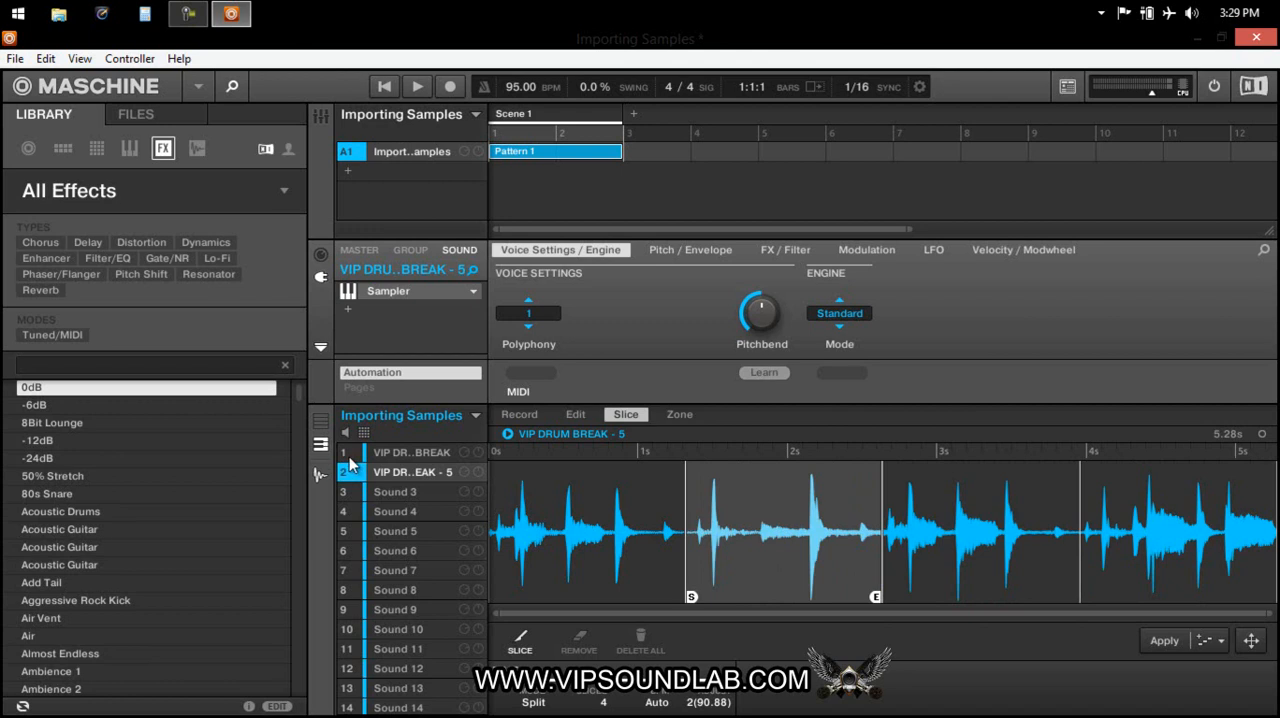
Switch Sound 2's drum break to the sample editing view and audition the third and second slices there.
click(575, 414)
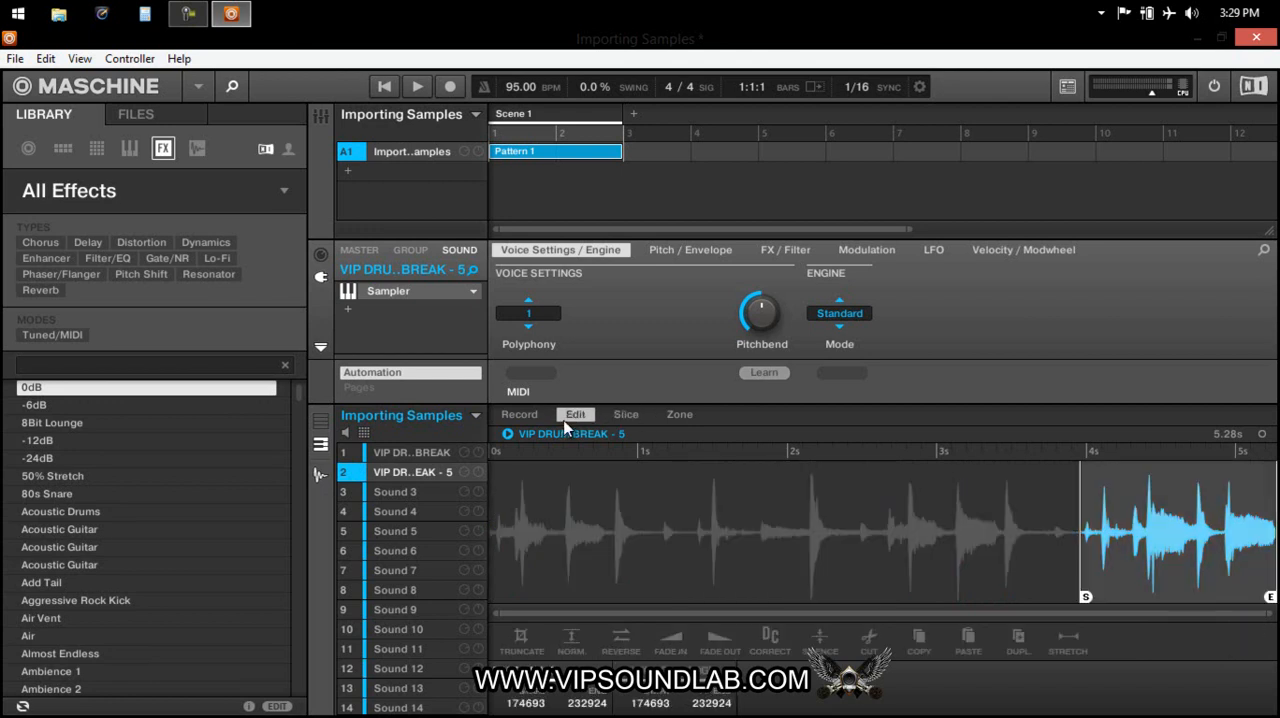
key(x)
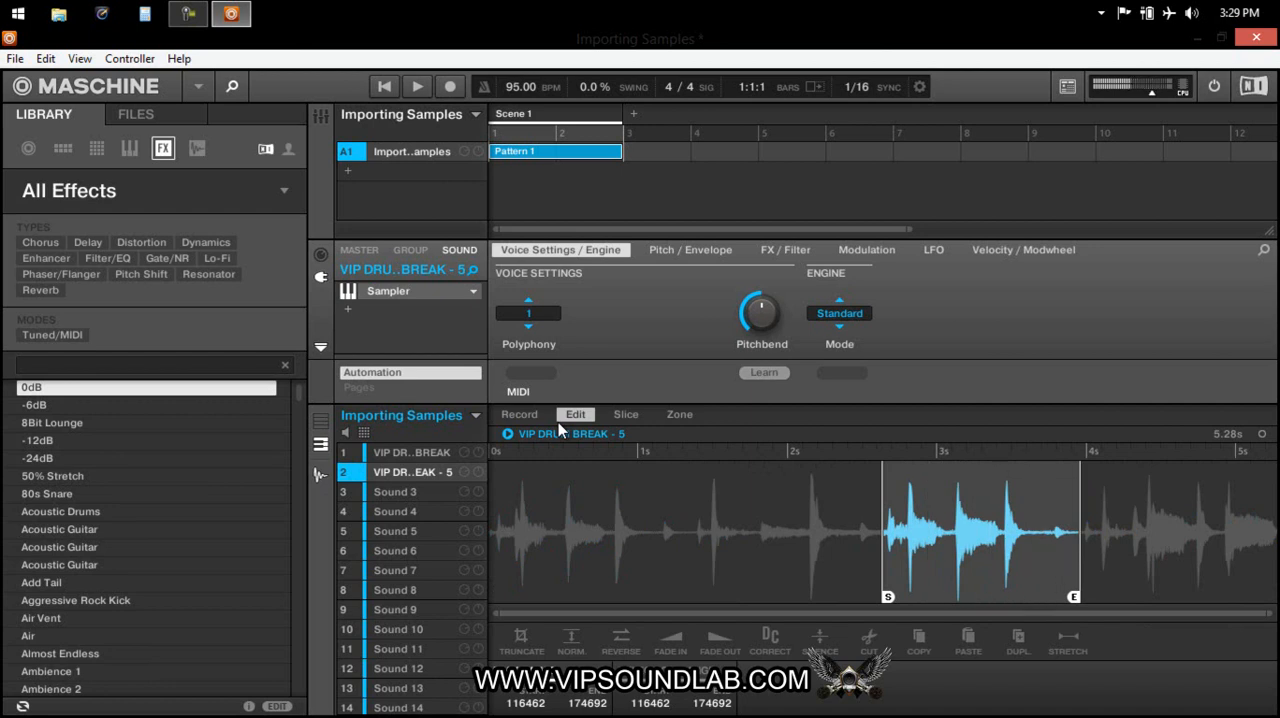
key(s)
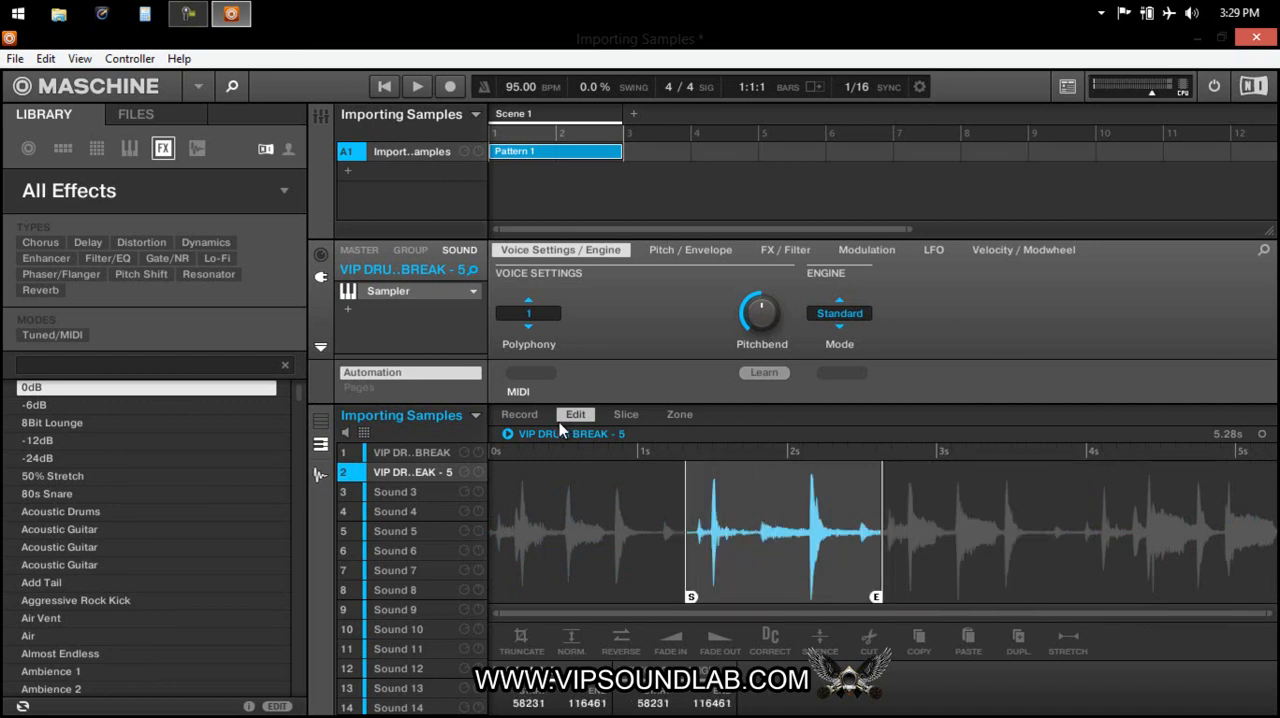
Return to the slicing view, extend the third slice's start back to about 2.5 s over the second slice, and audition both slices.
click(624, 418)
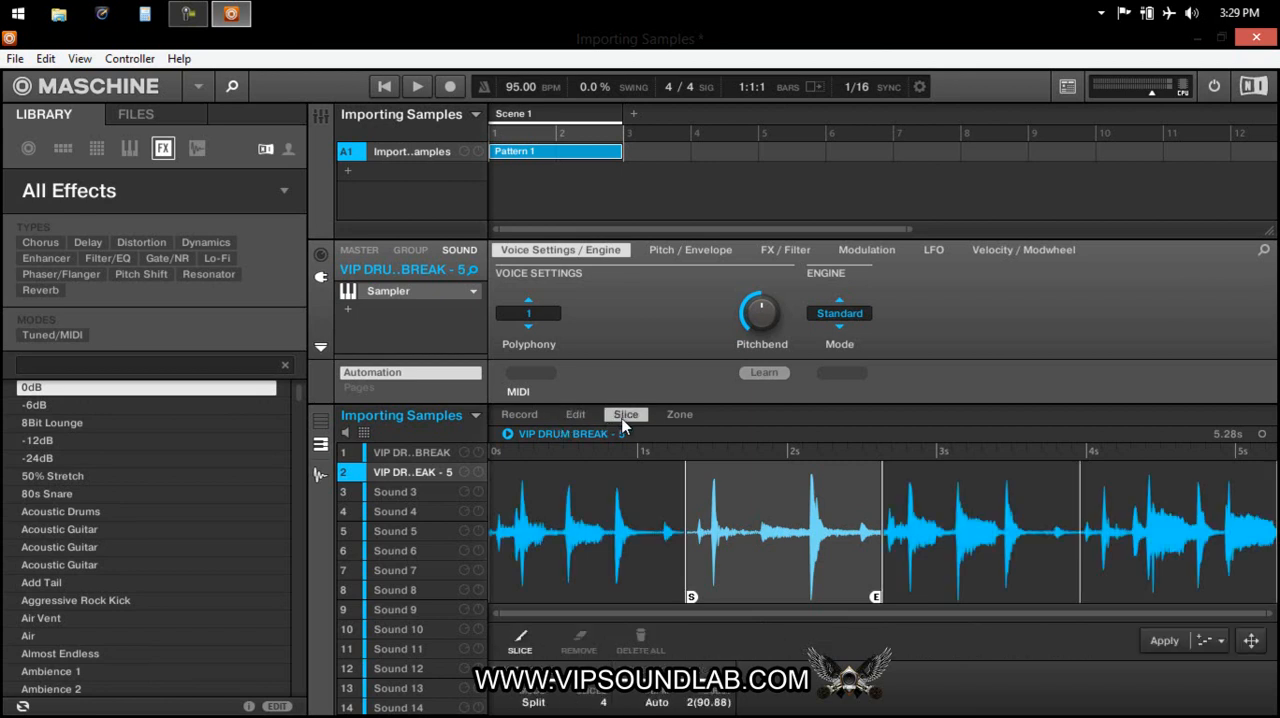
key(x)
click(928, 577)
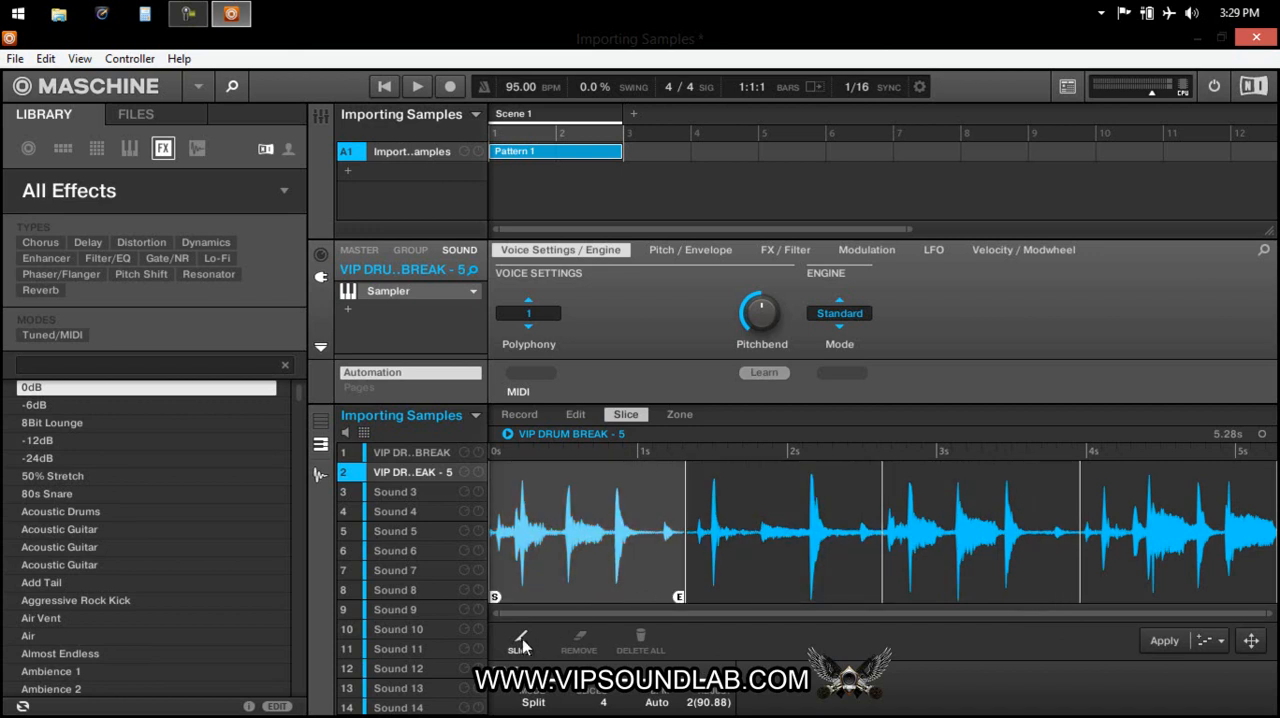
click(890, 592)
drag(888, 600, 862, 600)
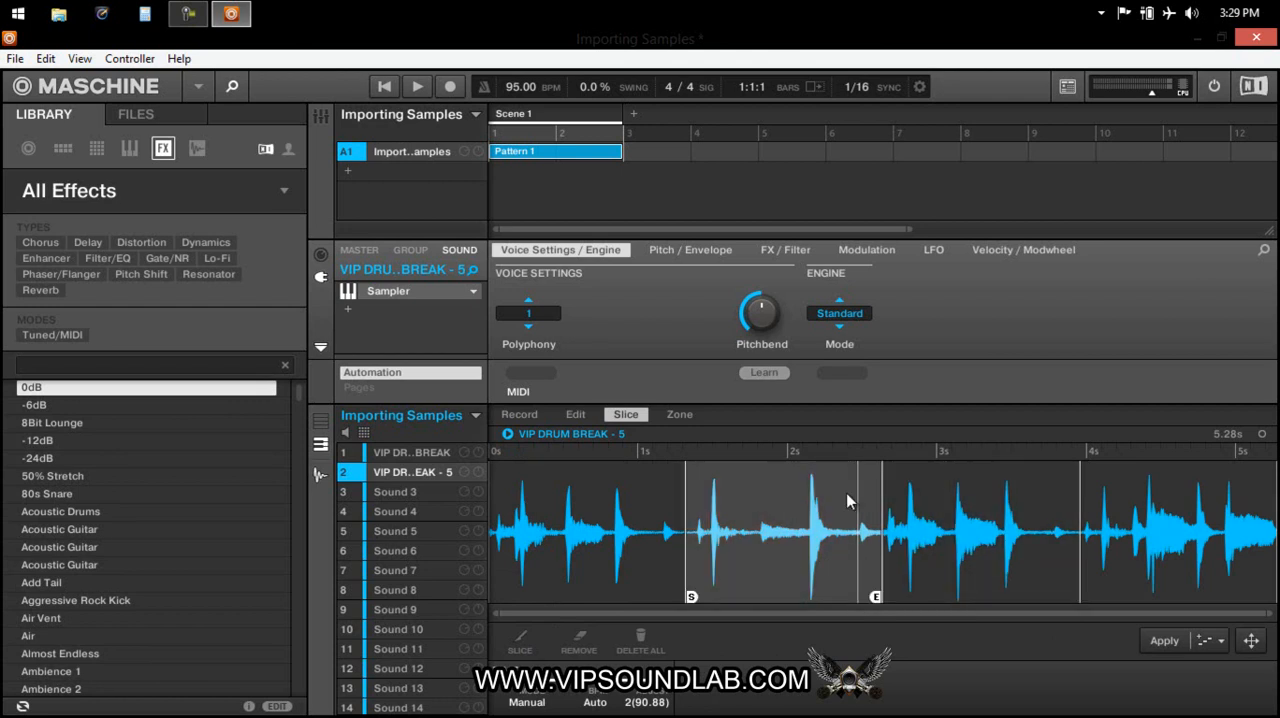
click(823, 544)
click(856, 528)
click(834, 556)
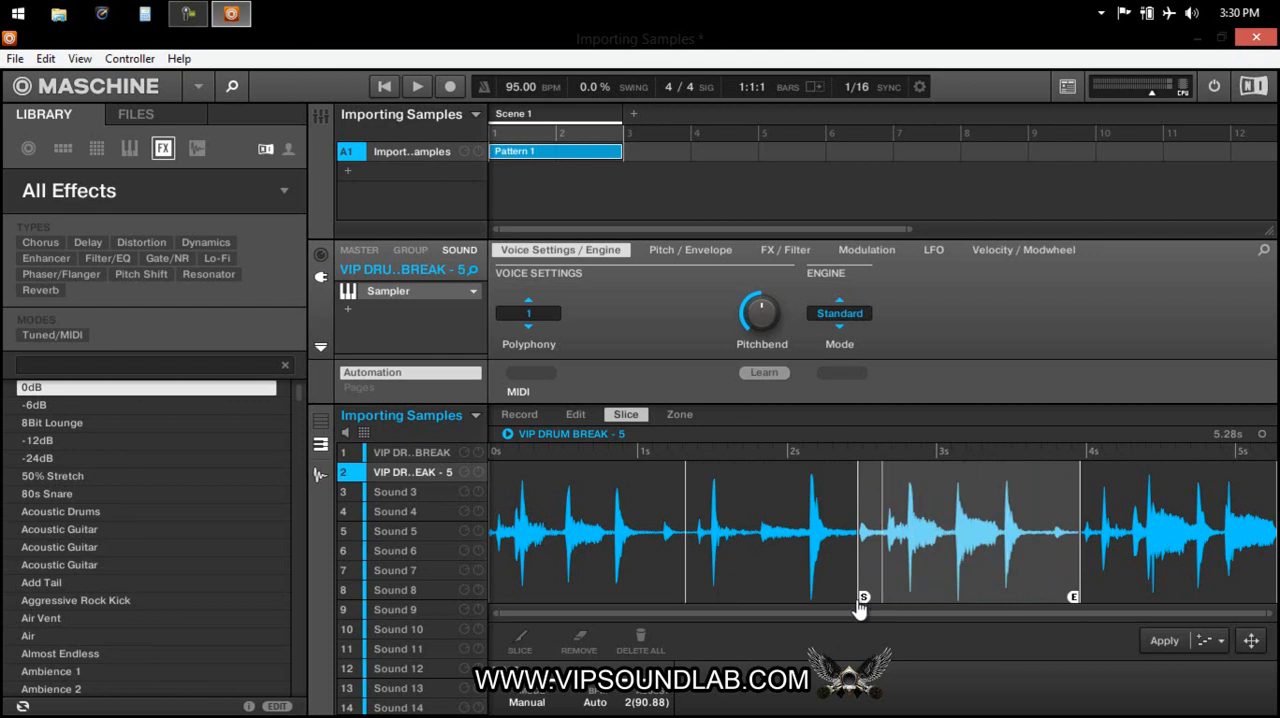
Move the third slice's start forward to the end of the second slice, and audition the second and first slices.
drag(862, 601, 887, 601)
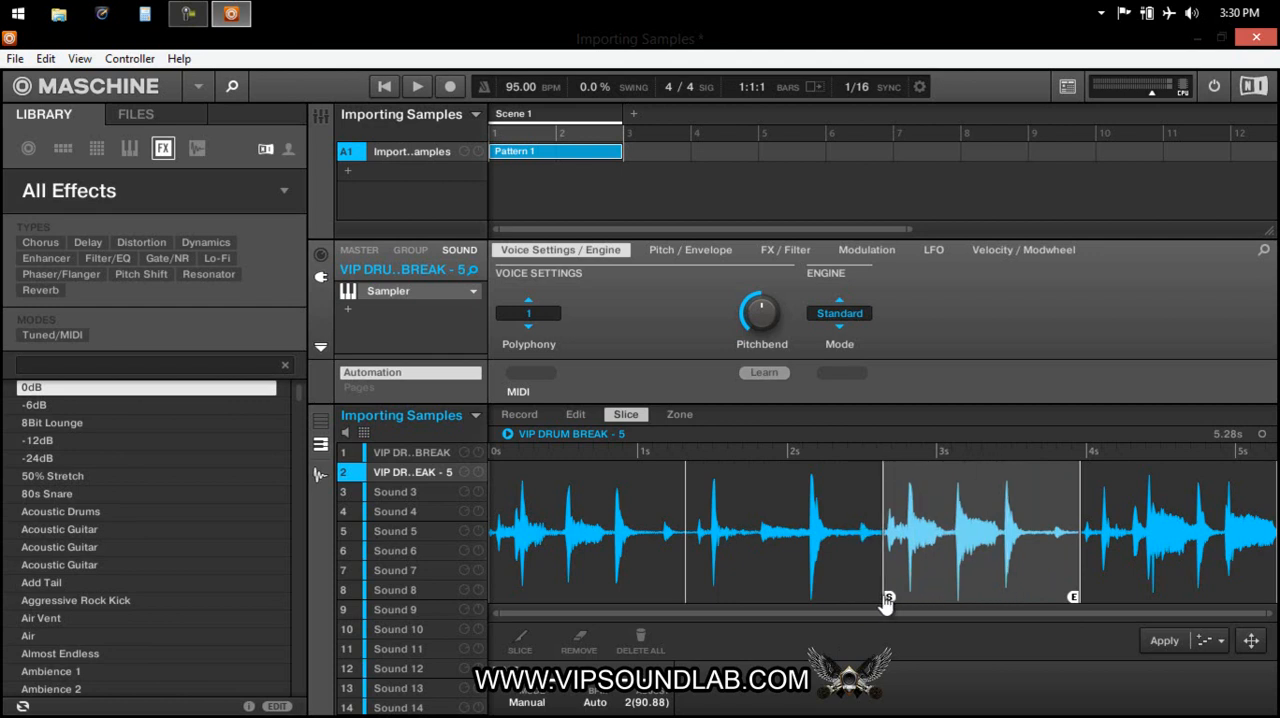
click(880, 597)
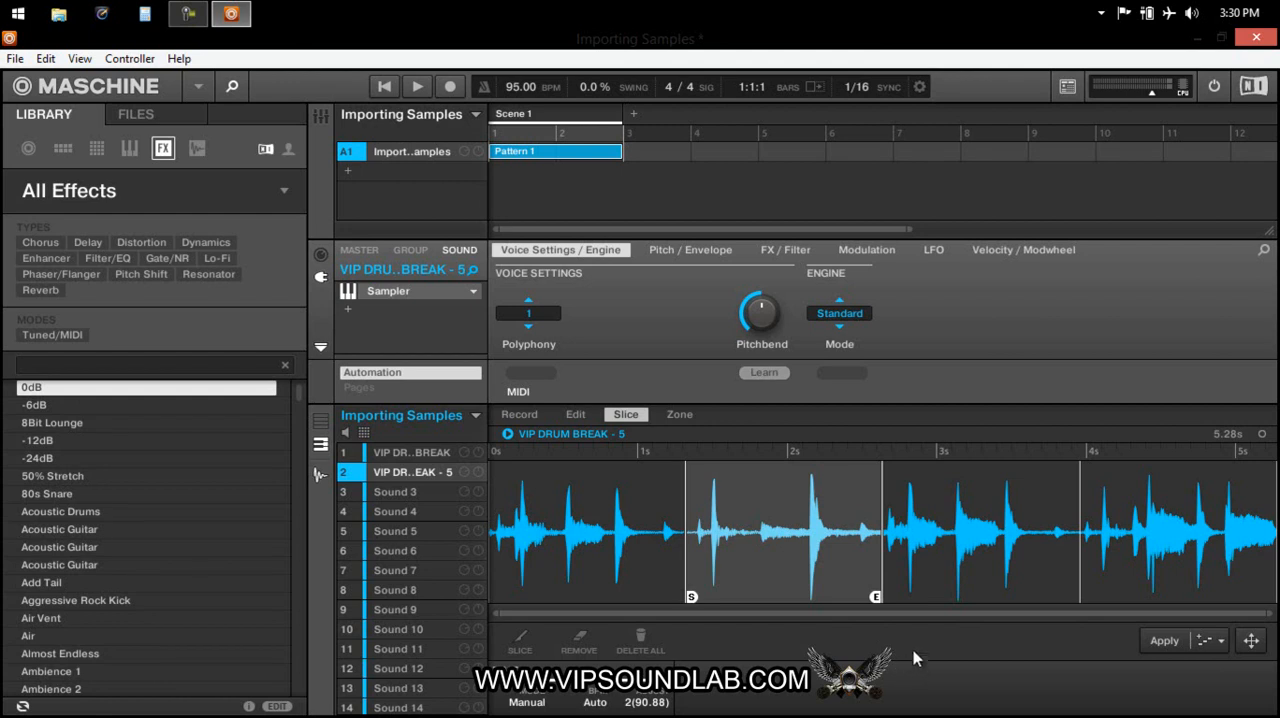
click(640, 528)
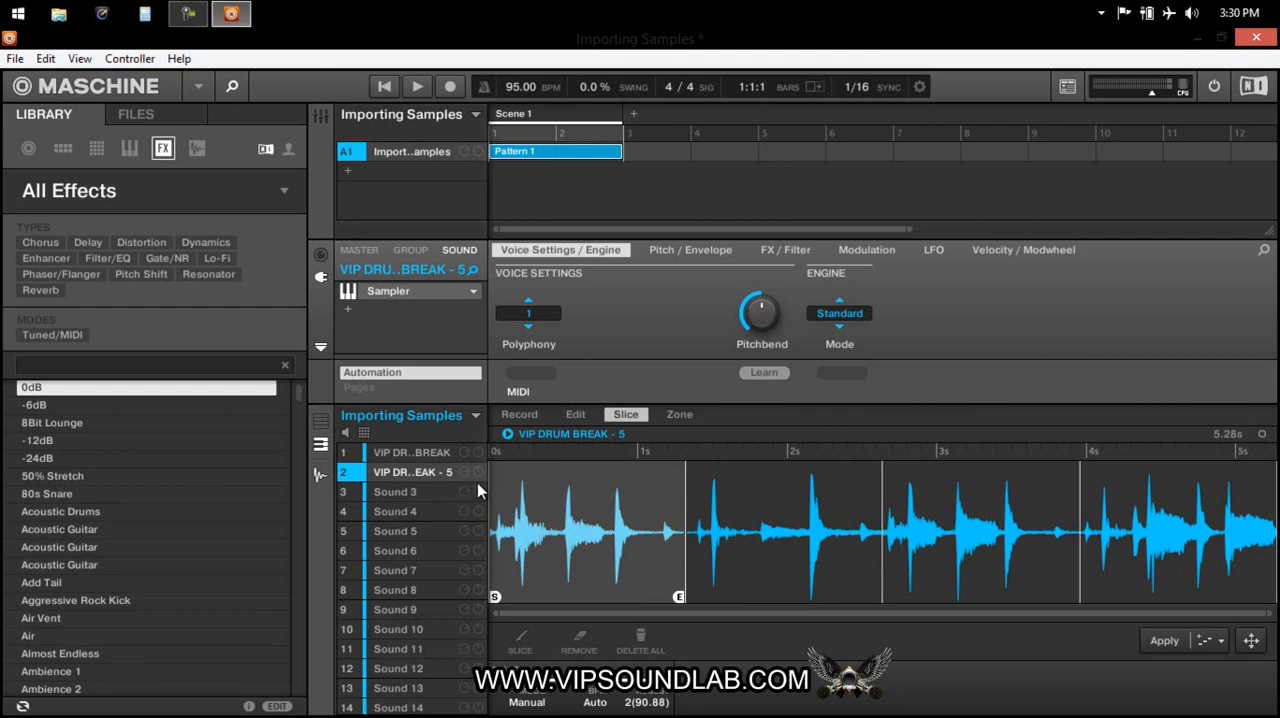
Show Sound 2's Sampler in the mixer view and look over its waveform, tune, saturation, filter and envelope controls.
key(ctrl+m)
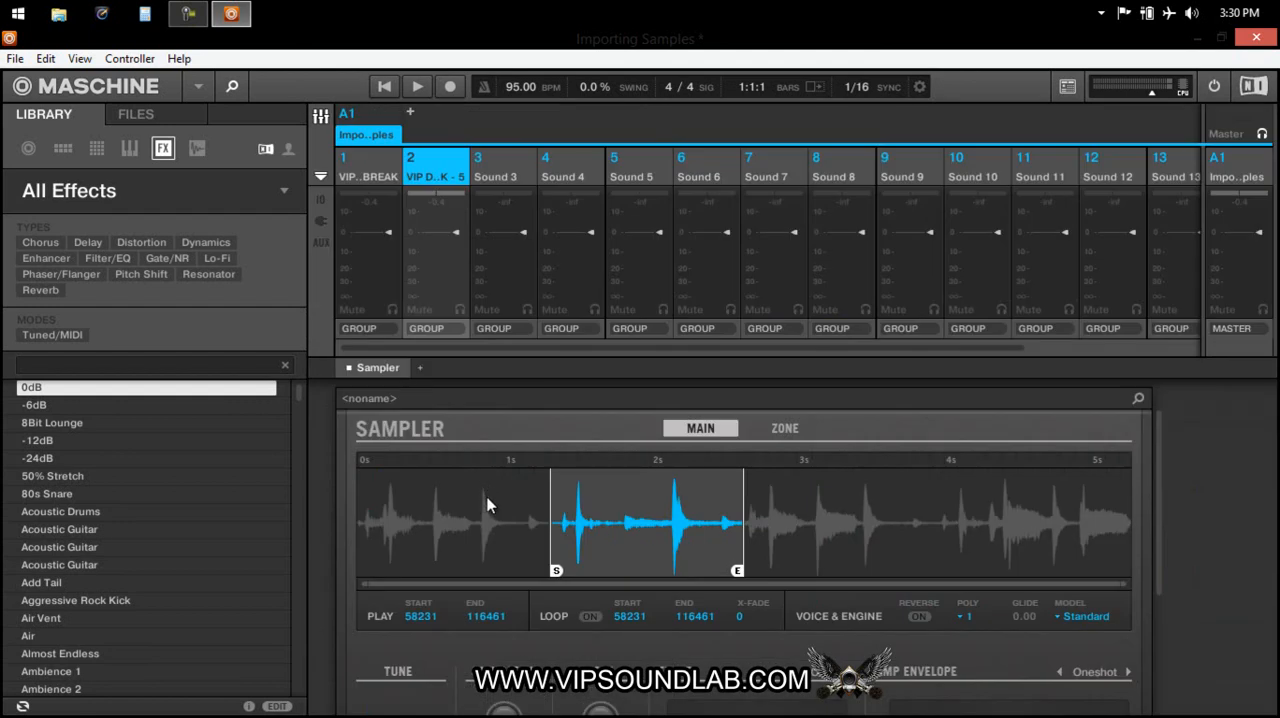
scroll(1160, 440, down, 3)
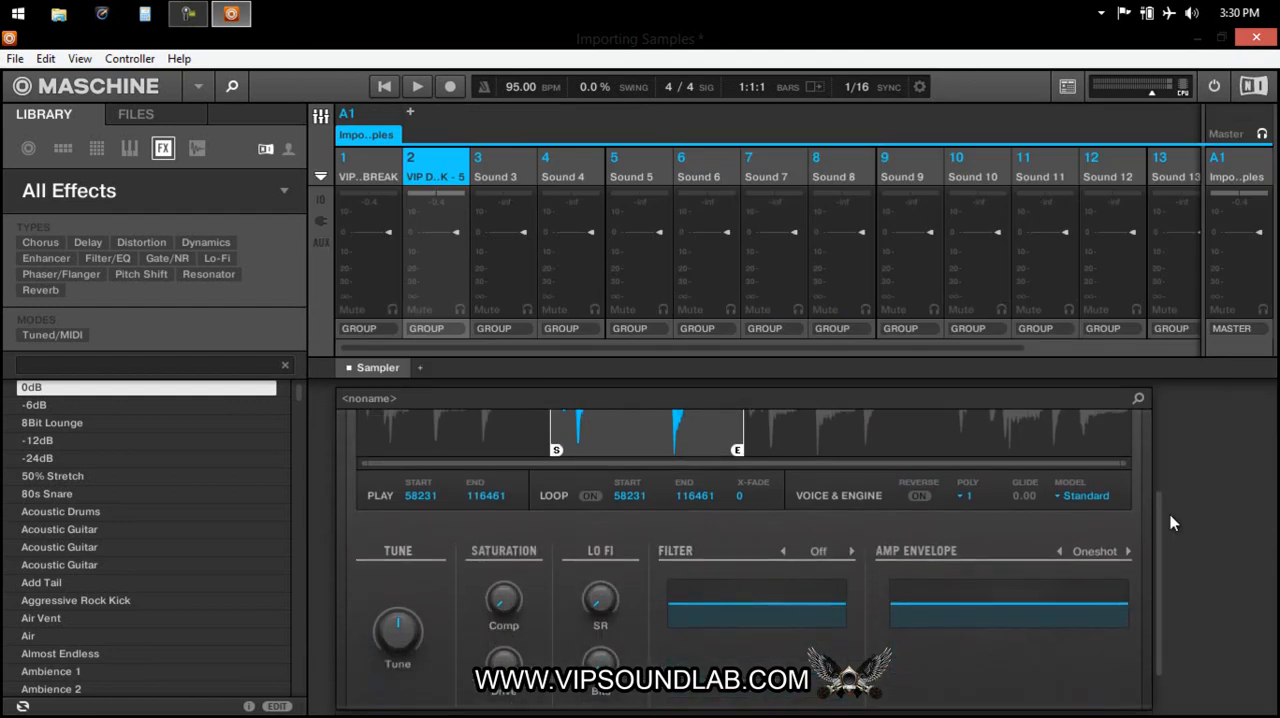
scroll(1153, 541, down, 1)
drag(1154, 530, 1154, 467)
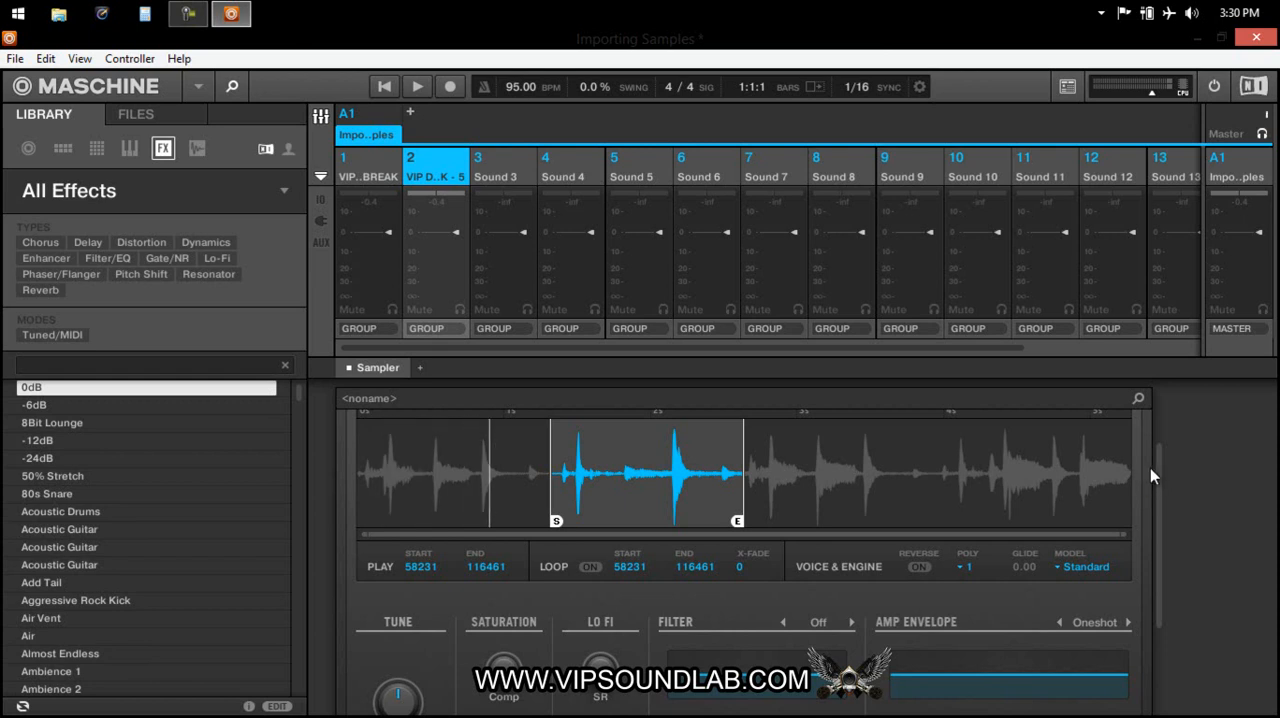
click(498, 454)
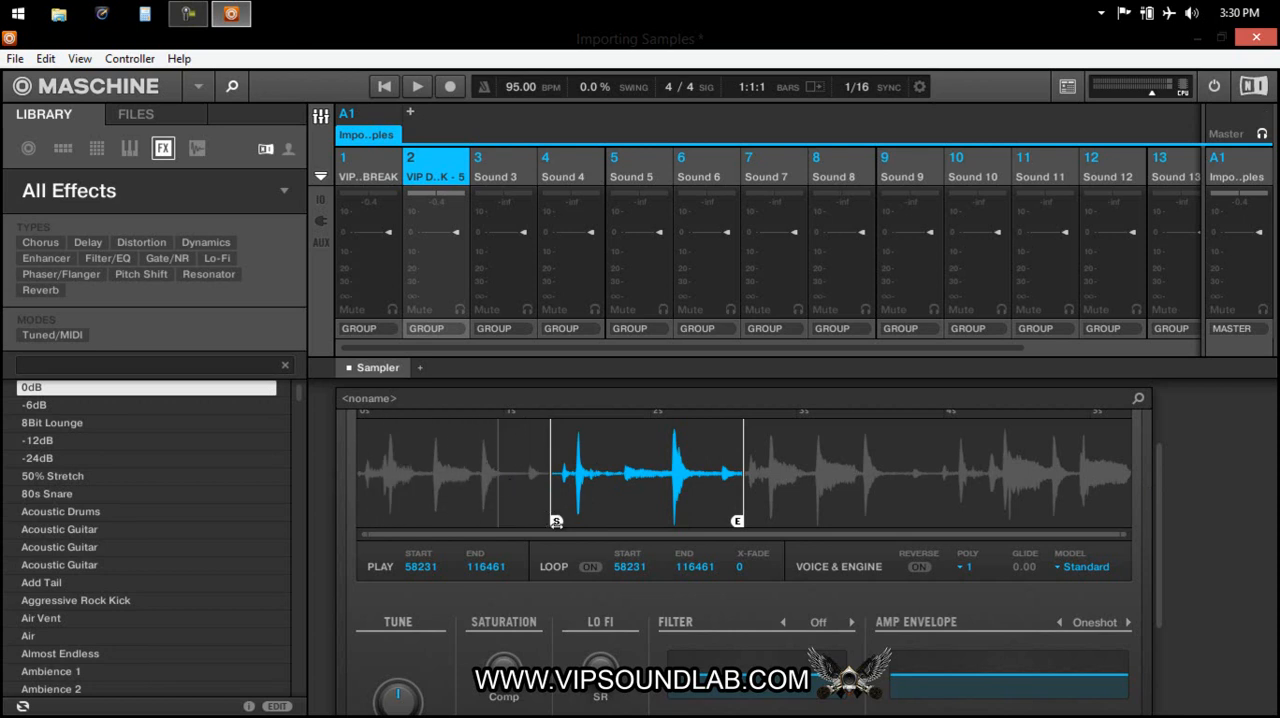
Try extending the second slice's play start to 0 in the Sampler, undo it, and return to the arrangement view.
drag(556, 521, 363, 521)
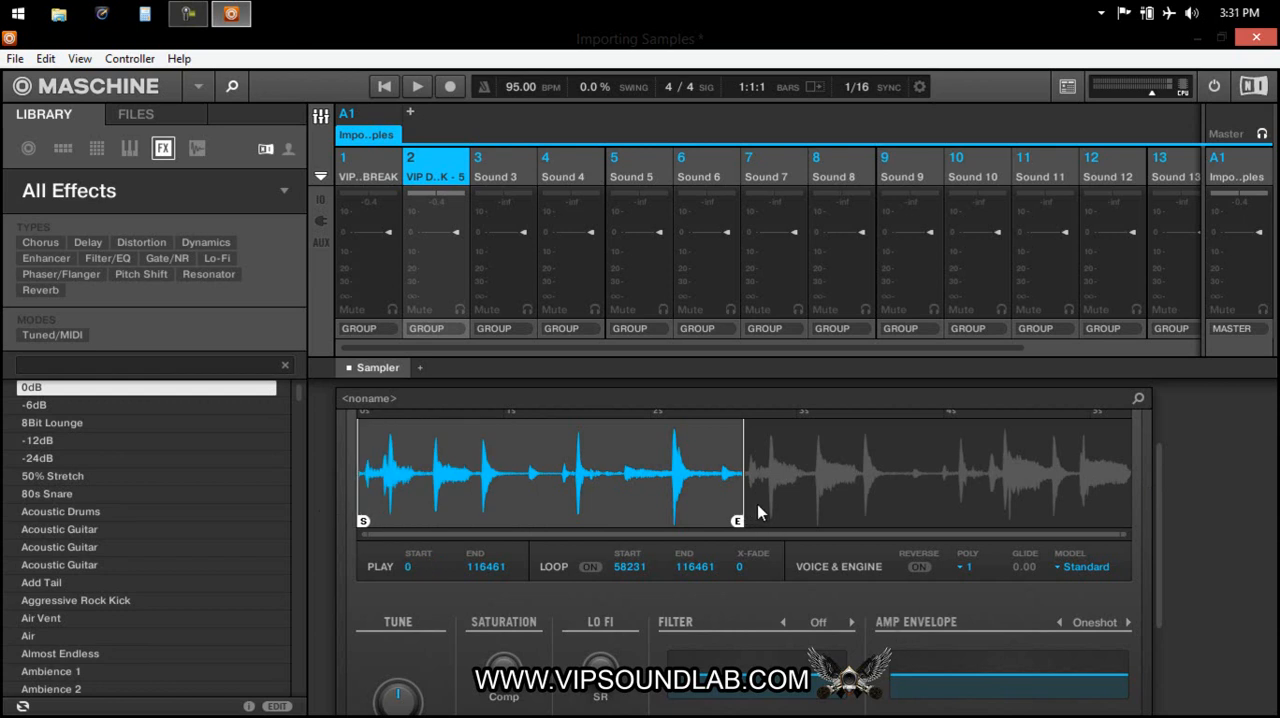
key(ctrl+z)
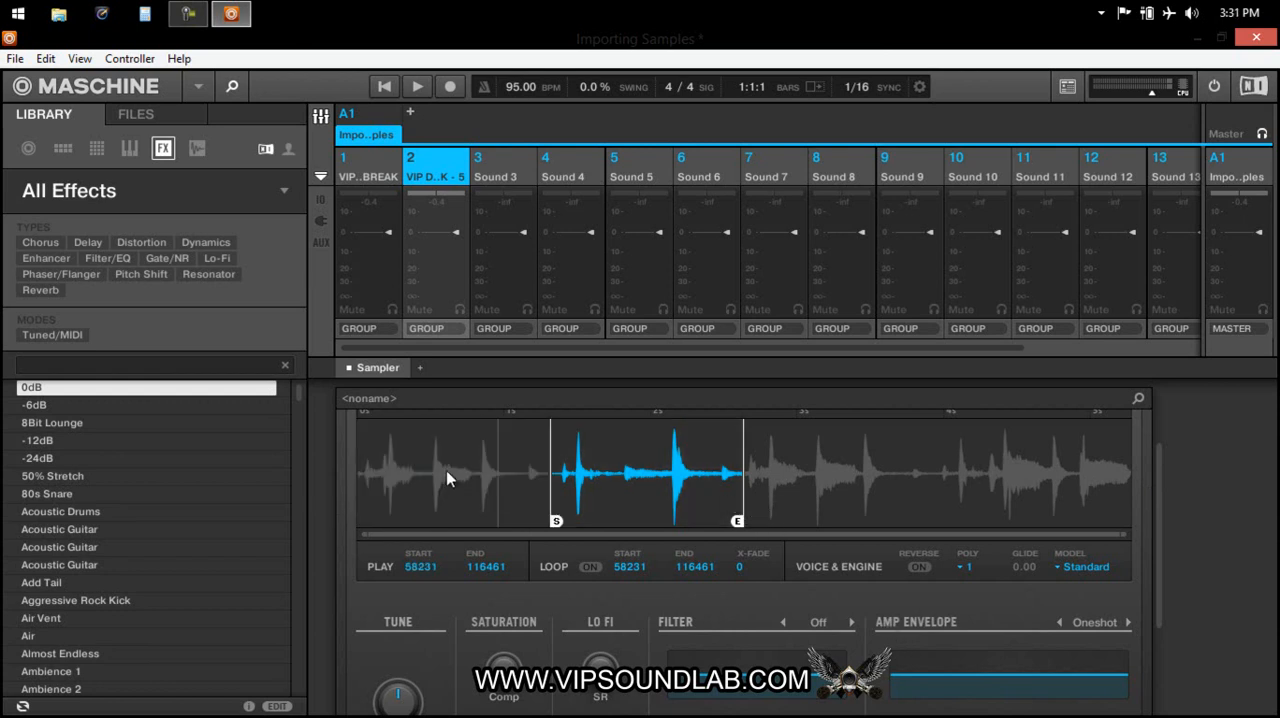
key(Tab)
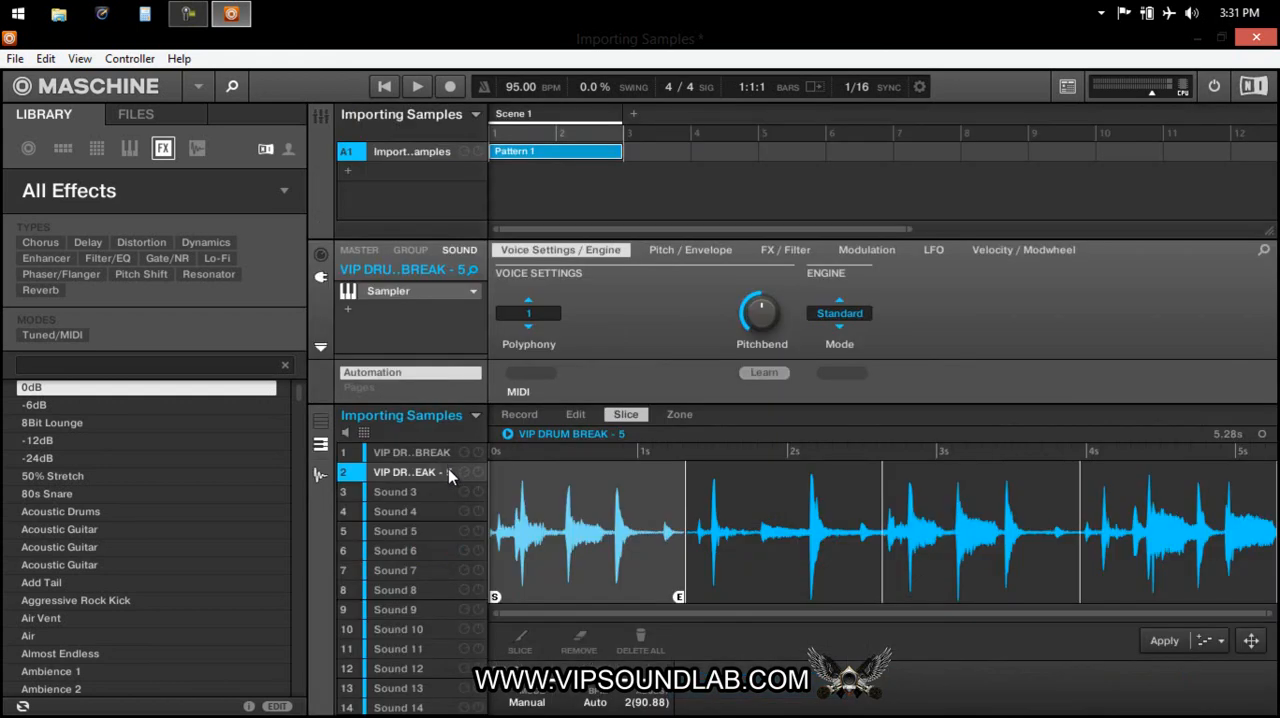
Compare the full drum break on Sound 1 with the slice ranges on Sound 2 in the sample editing view.
click(443, 460)
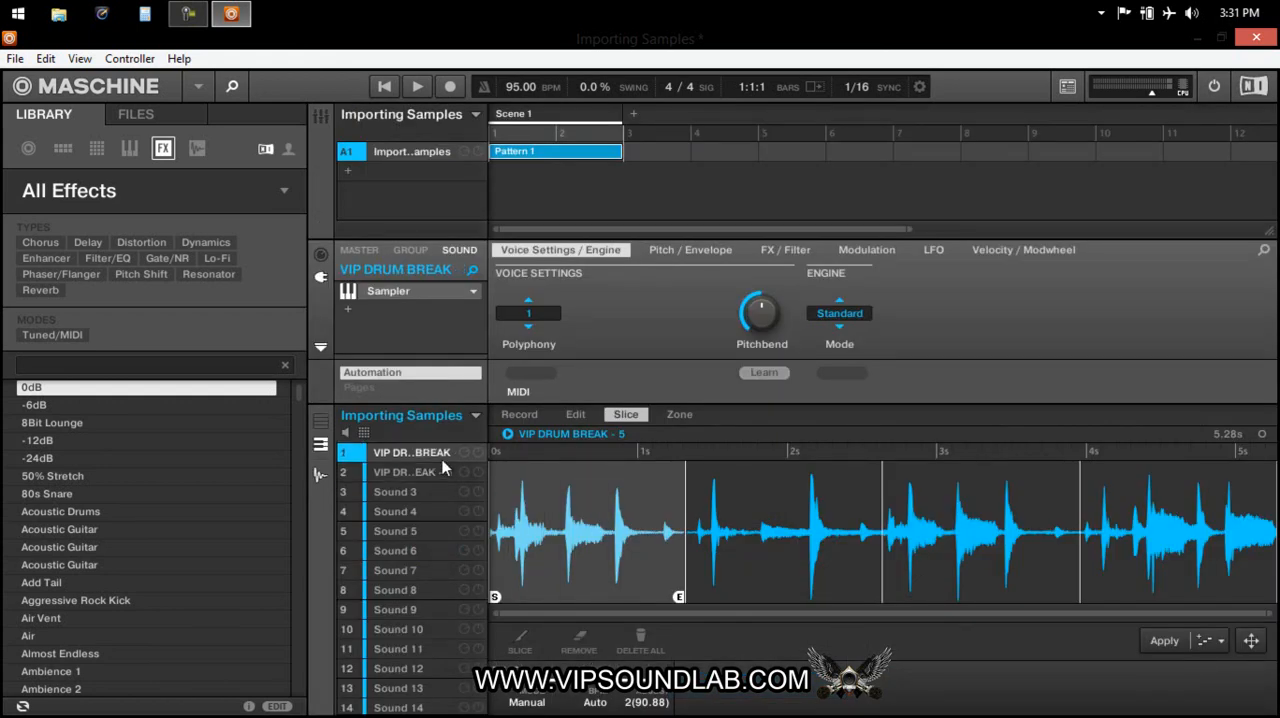
click(442, 460)
click(575, 415)
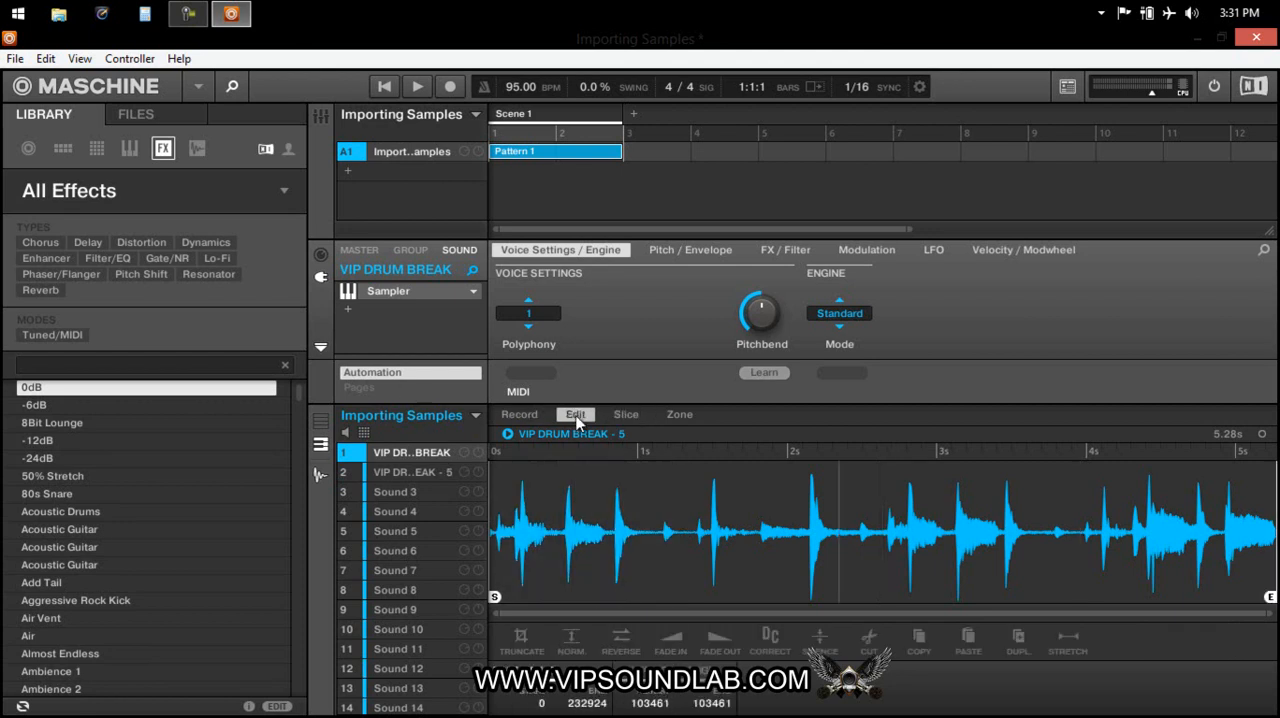
click(432, 477)
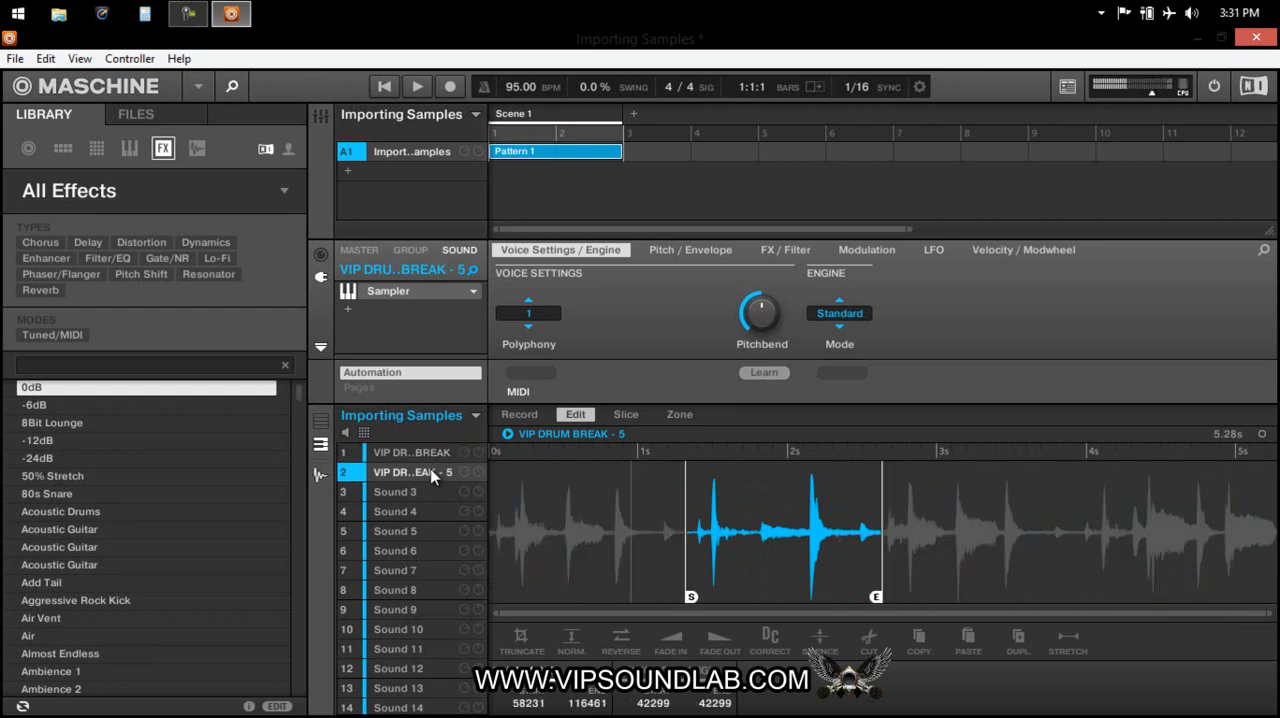
click(432, 477)
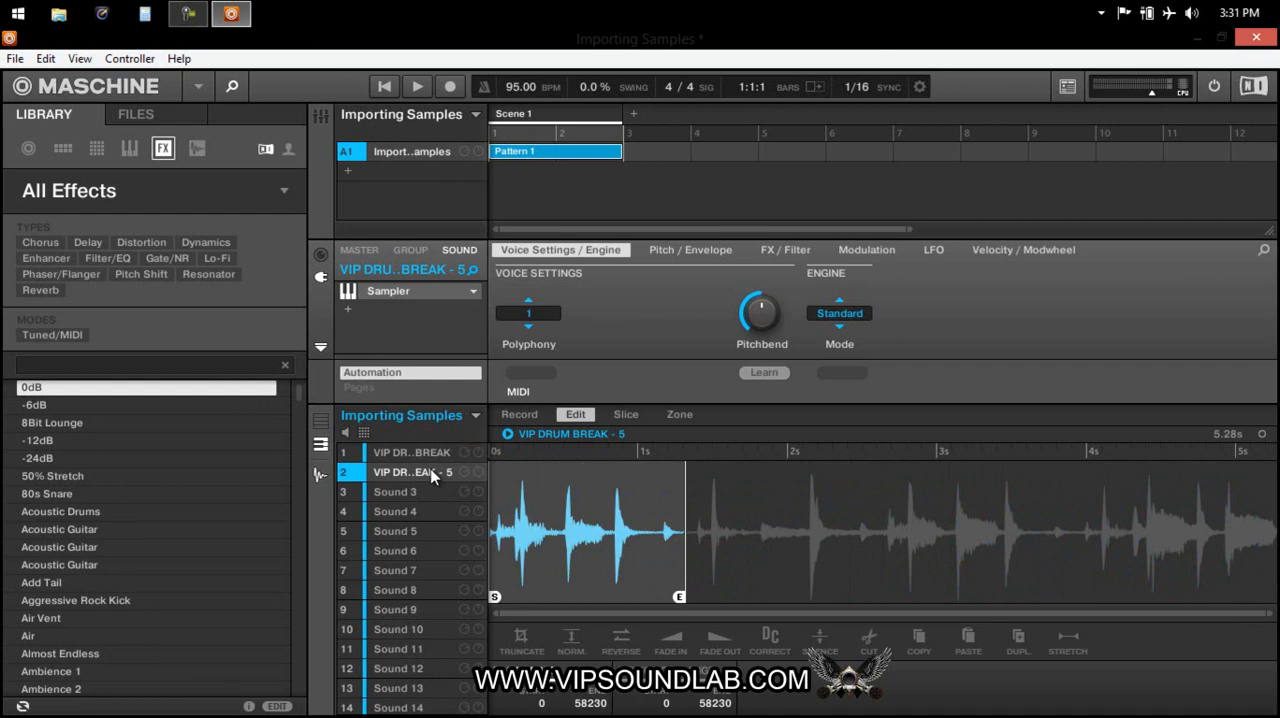
Open Sound 2's Sampler in the mixer view and extend the first slice's play end to 232924.
key(ctrl+m)
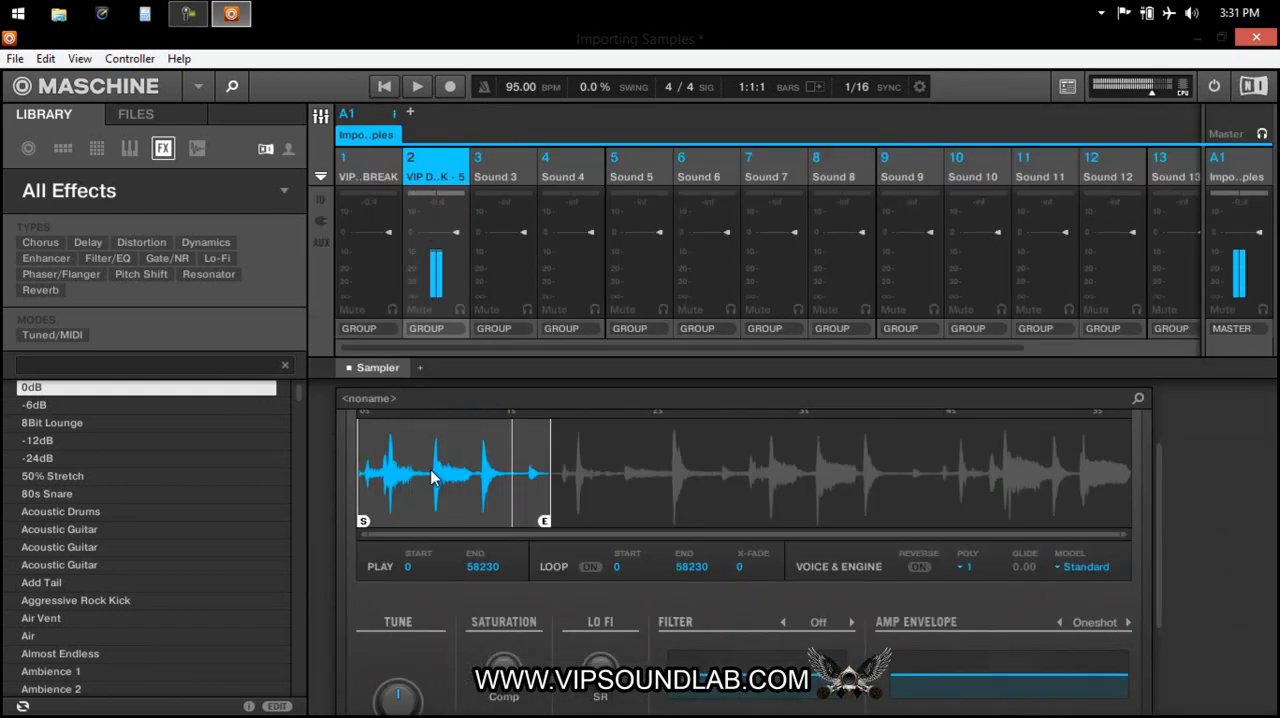
drag(546, 522, 1125, 522)
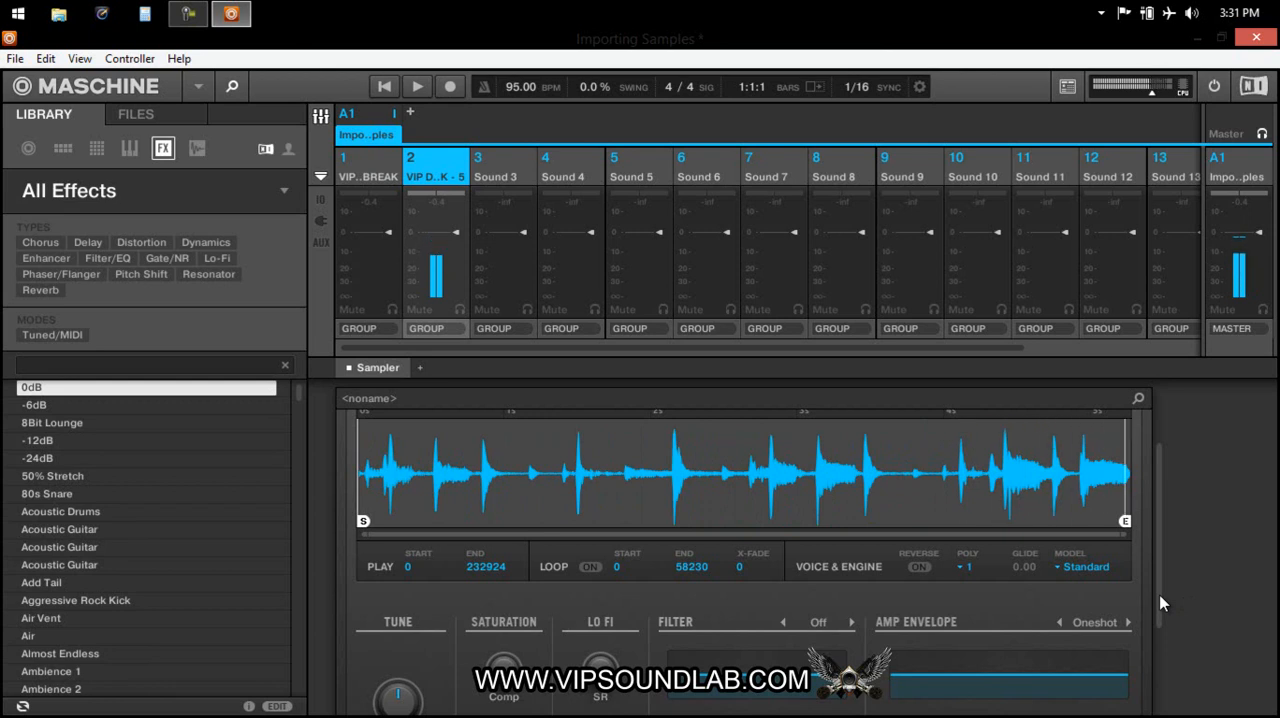
Turn the Sampler's Tune setting down slightly for the extended drum break on Sound 2.
scroll(1160, 598, up, 2)
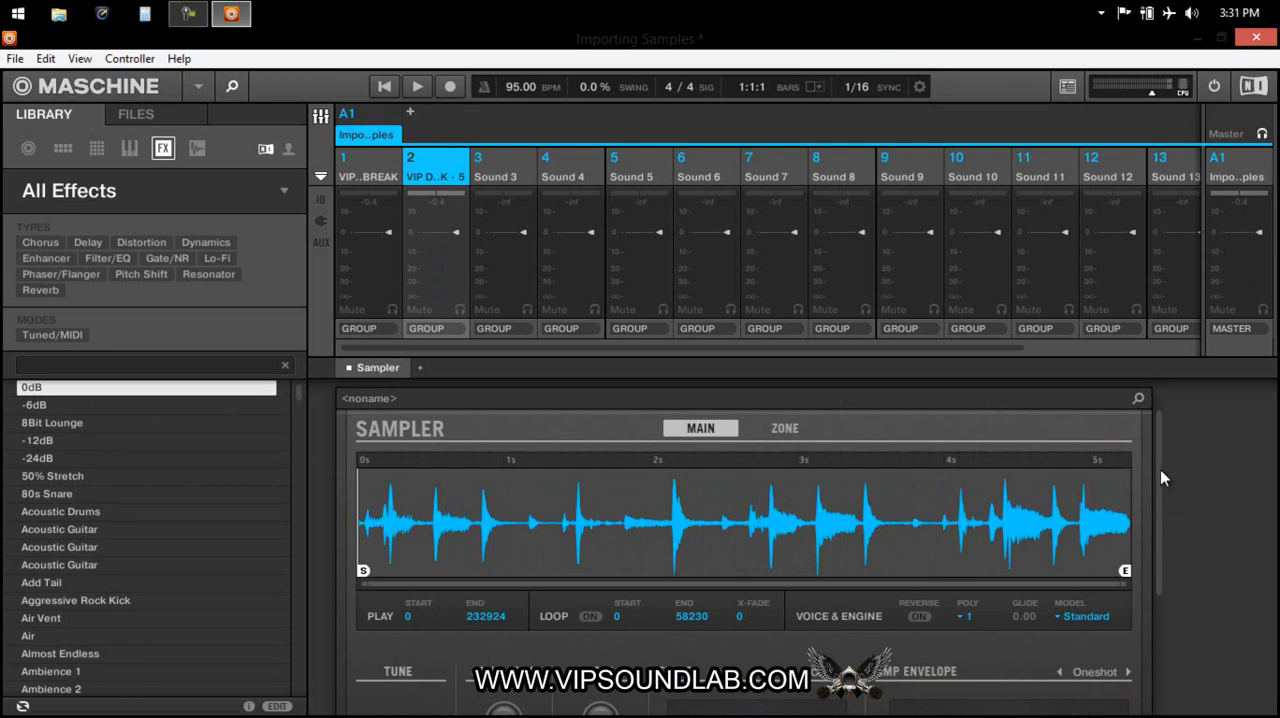
scroll(1165, 500, down, 2)
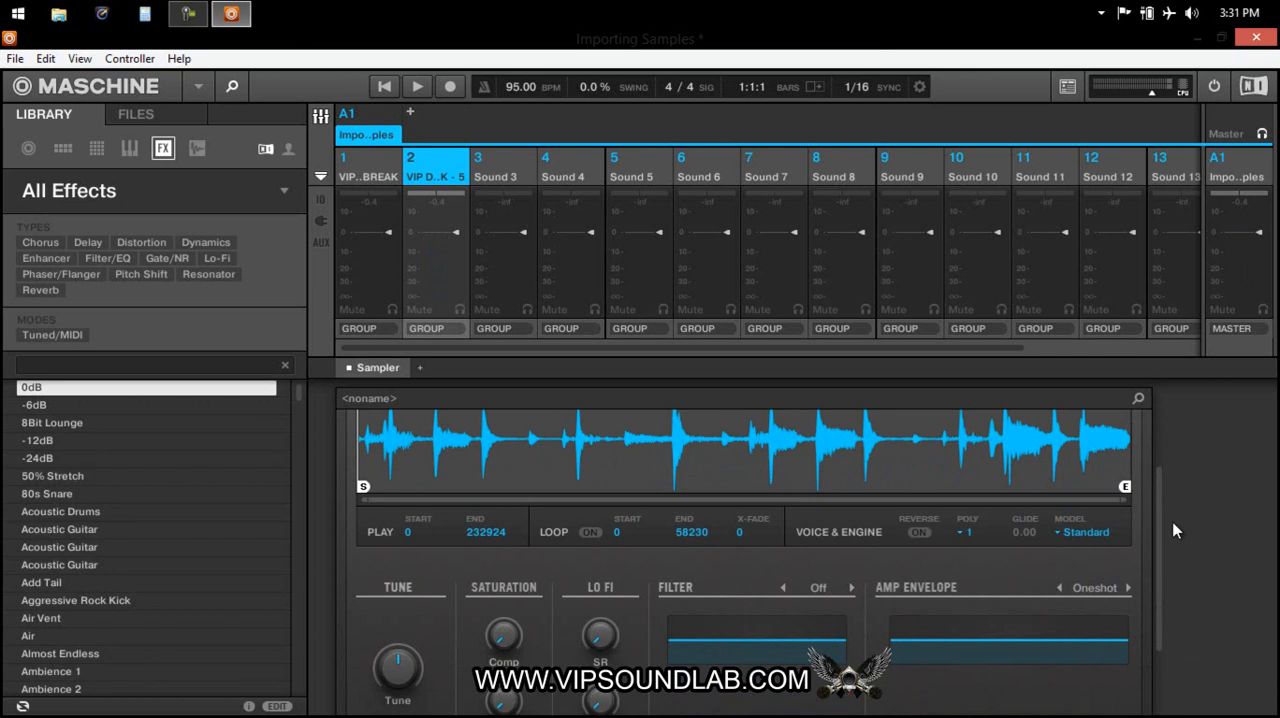
scroll(1172, 550, down, 2)
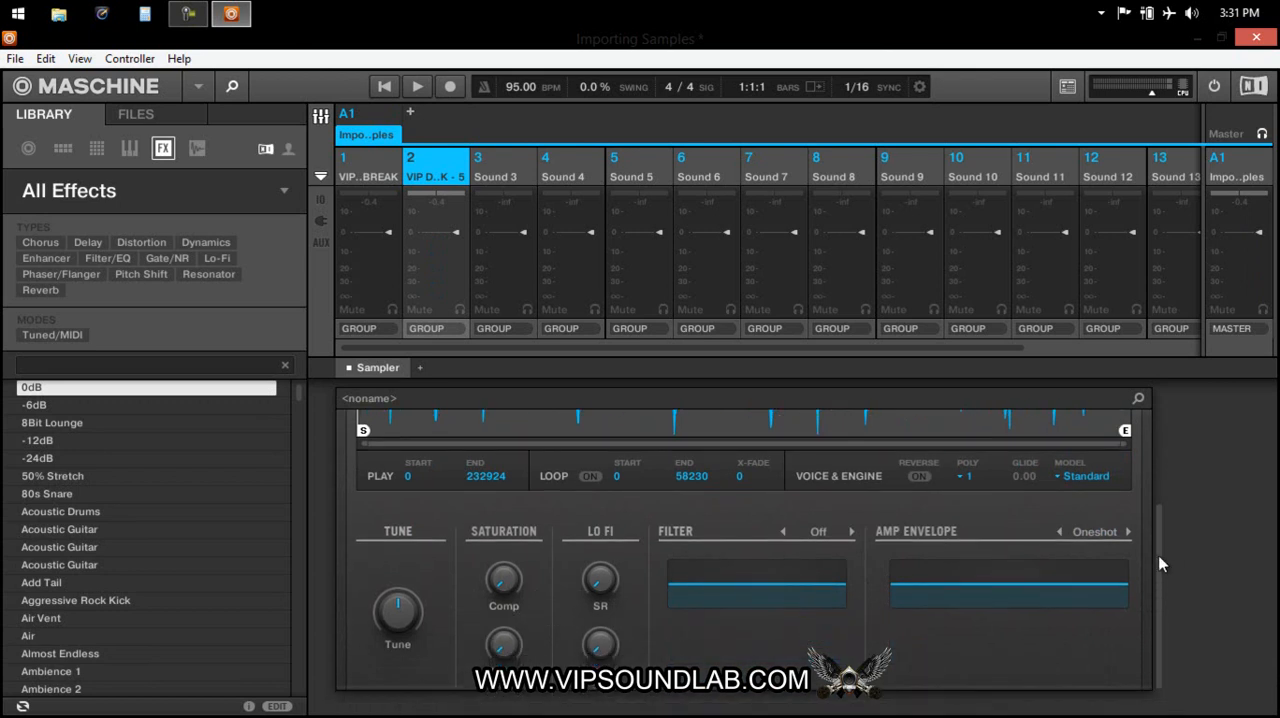
mouse_move(399, 615)
drag(398, 610, 398, 613)
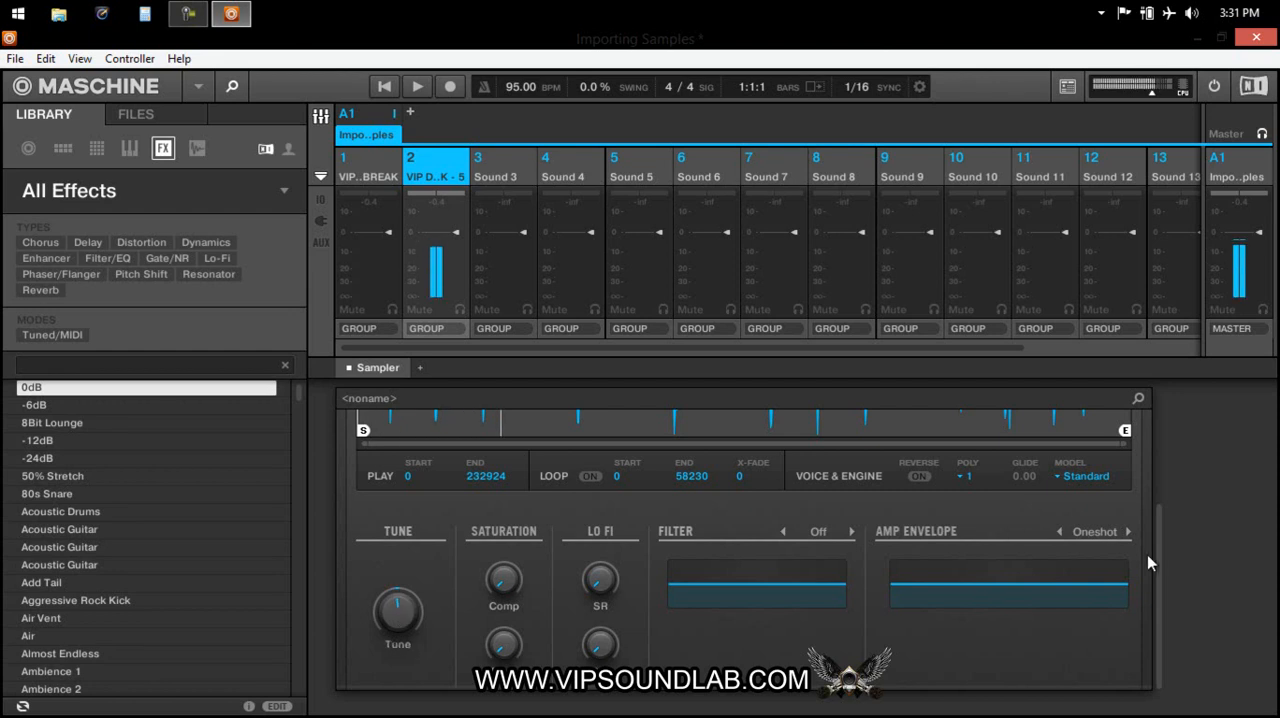
Turn on looping in Sound 2's Sampler for the range from 0 to 58230.
drag(1160, 571, 1169, 461)
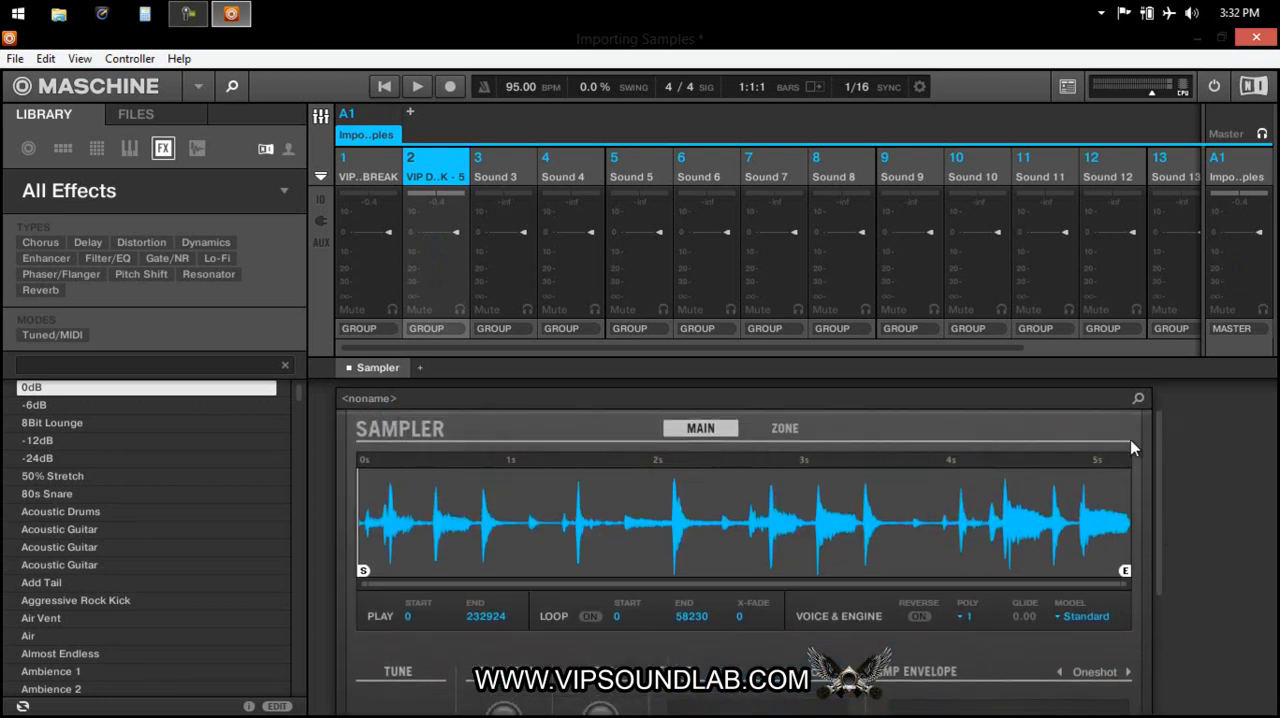
click(588, 617)
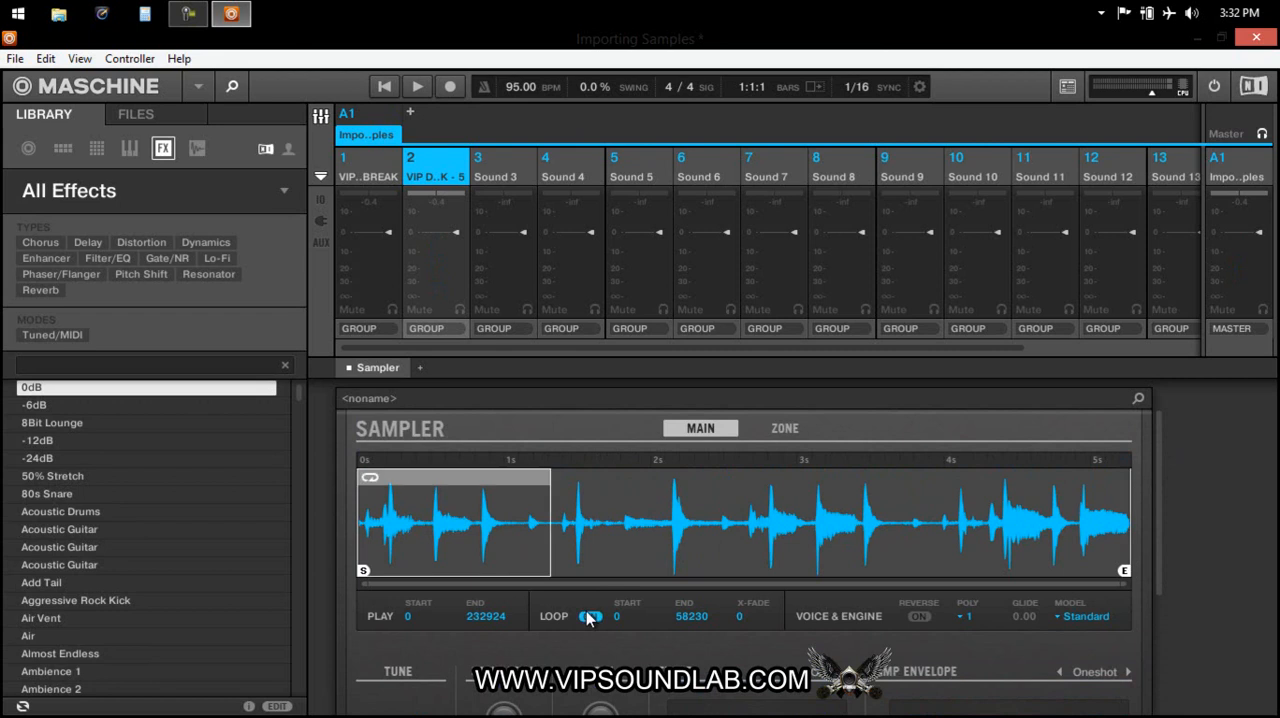
Extend Sound 2's Sampler loop end to 232643 and set the Amp Envelope type to ADSR.
drag(564, 511, 1185, 572)
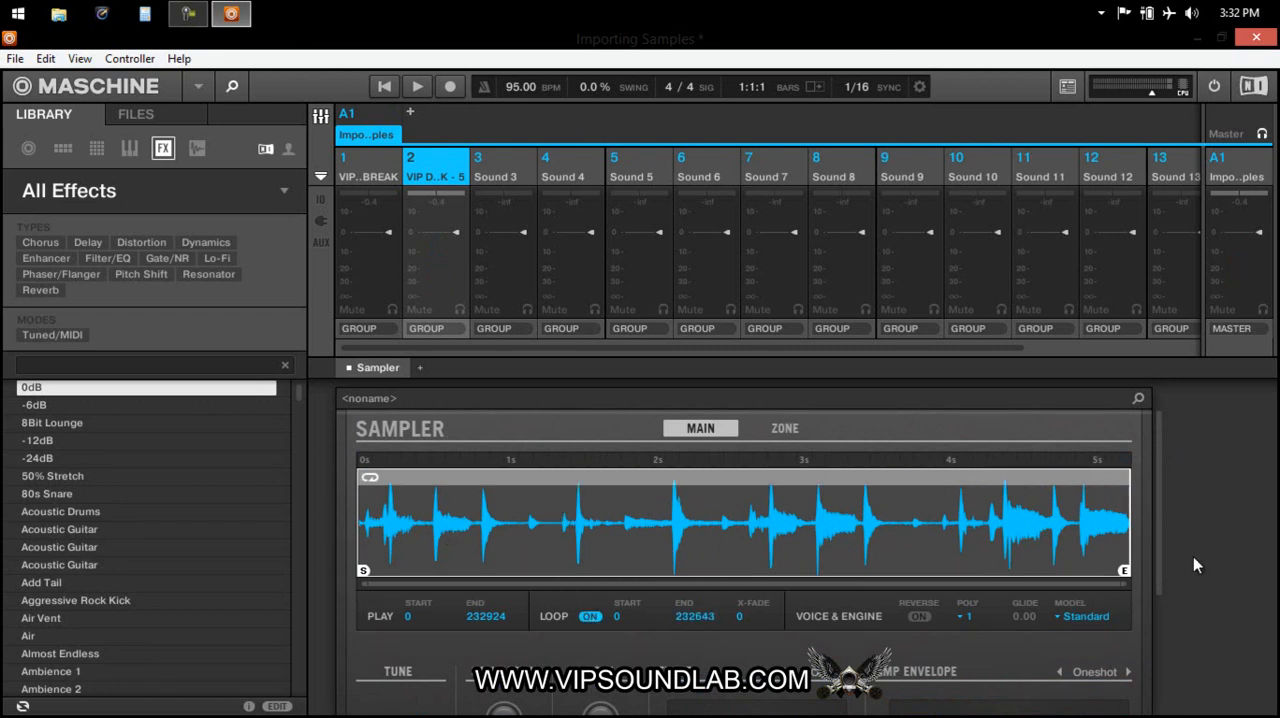
scroll(1162, 521, down, 1)
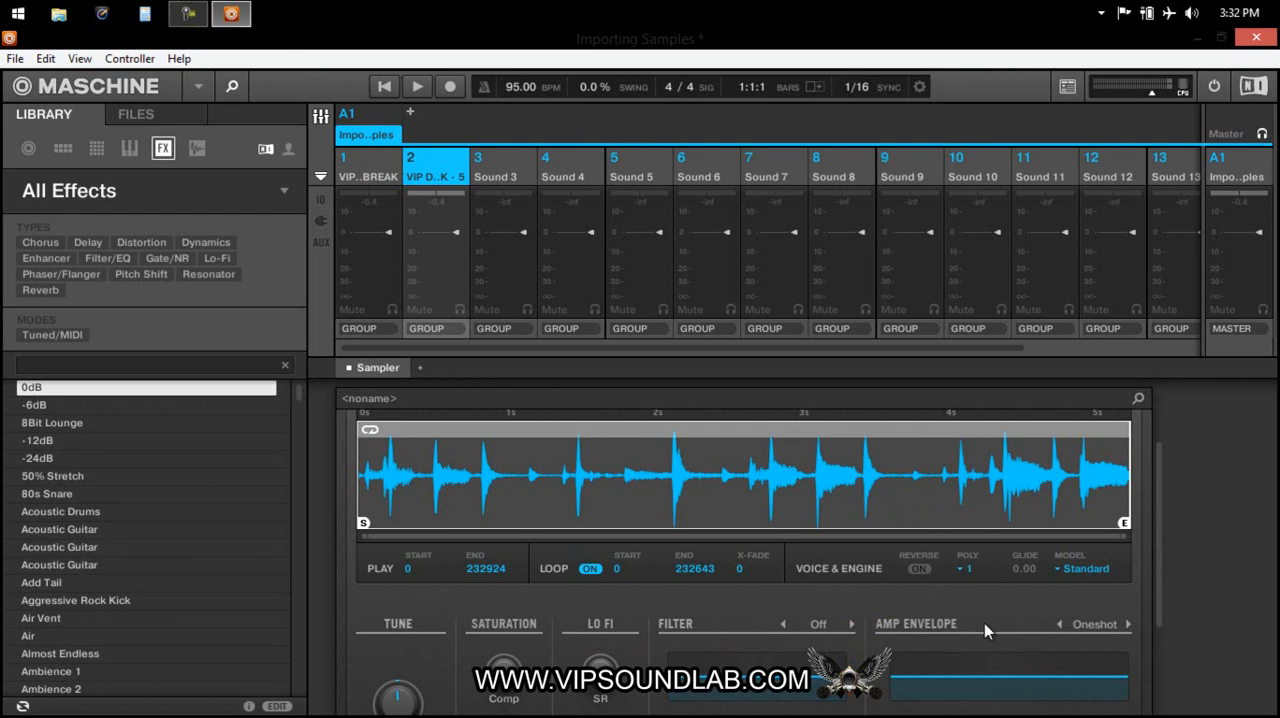
key(s)
click(1097, 626)
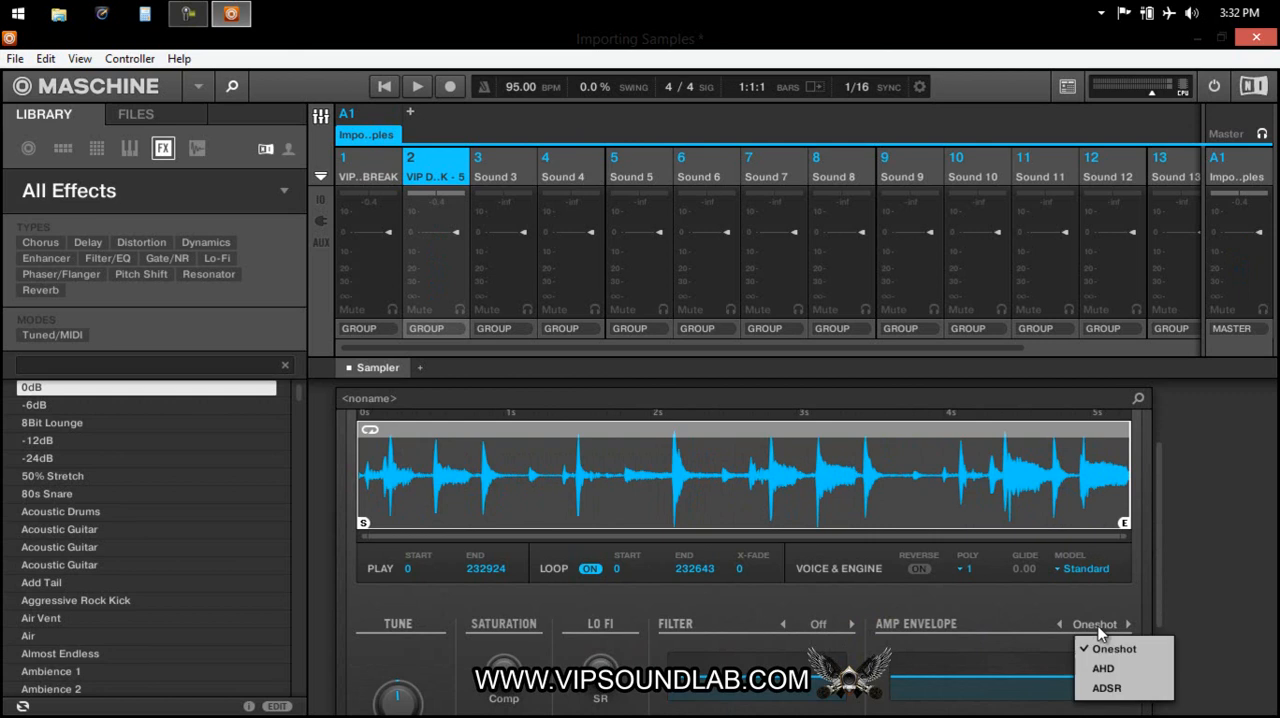
click(1107, 688)
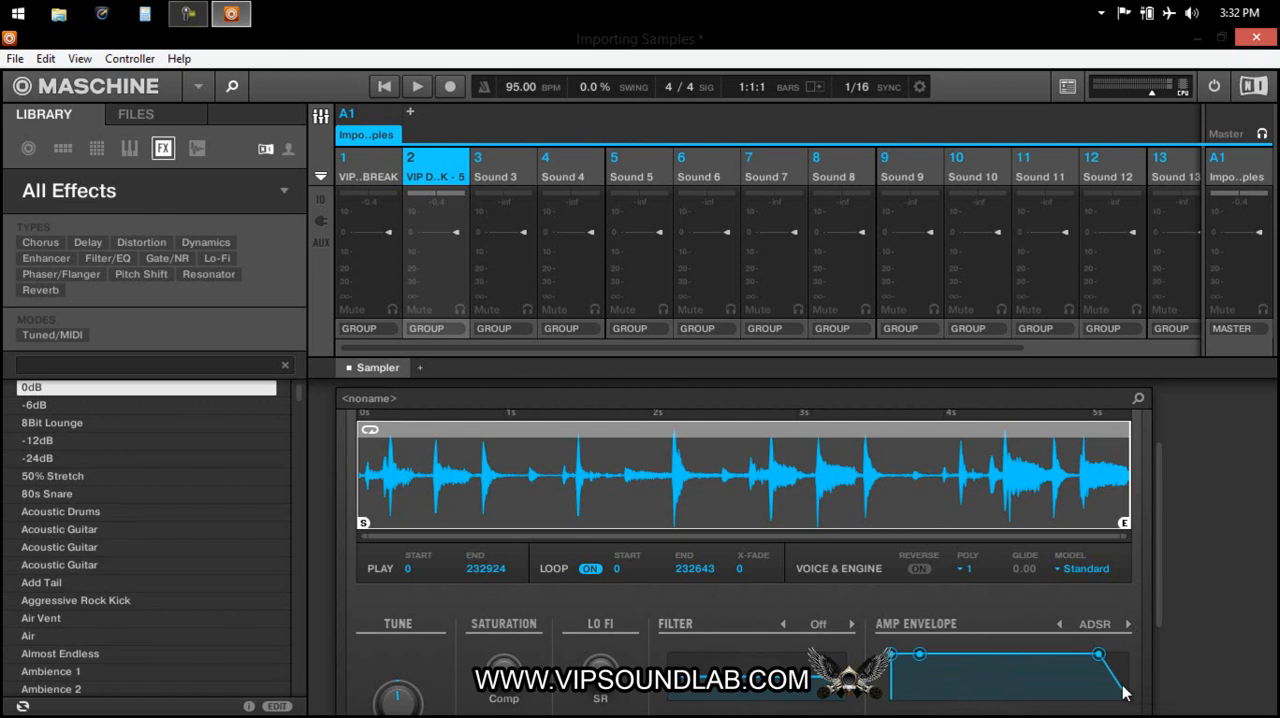
scroll(1160, 537, down, 1)
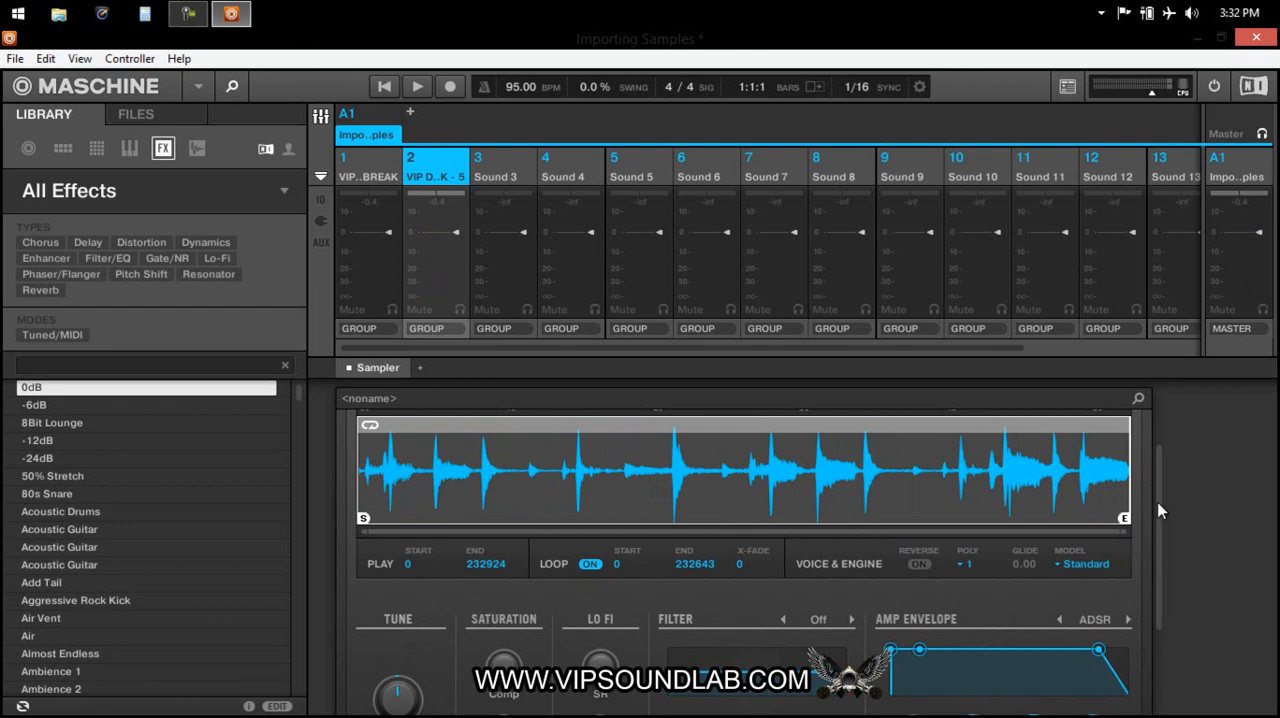
Switch the Amp Envelope to AHD and lengthen its hold and decay while auditioning the drum break.
scroll(1160, 512, down, 3)
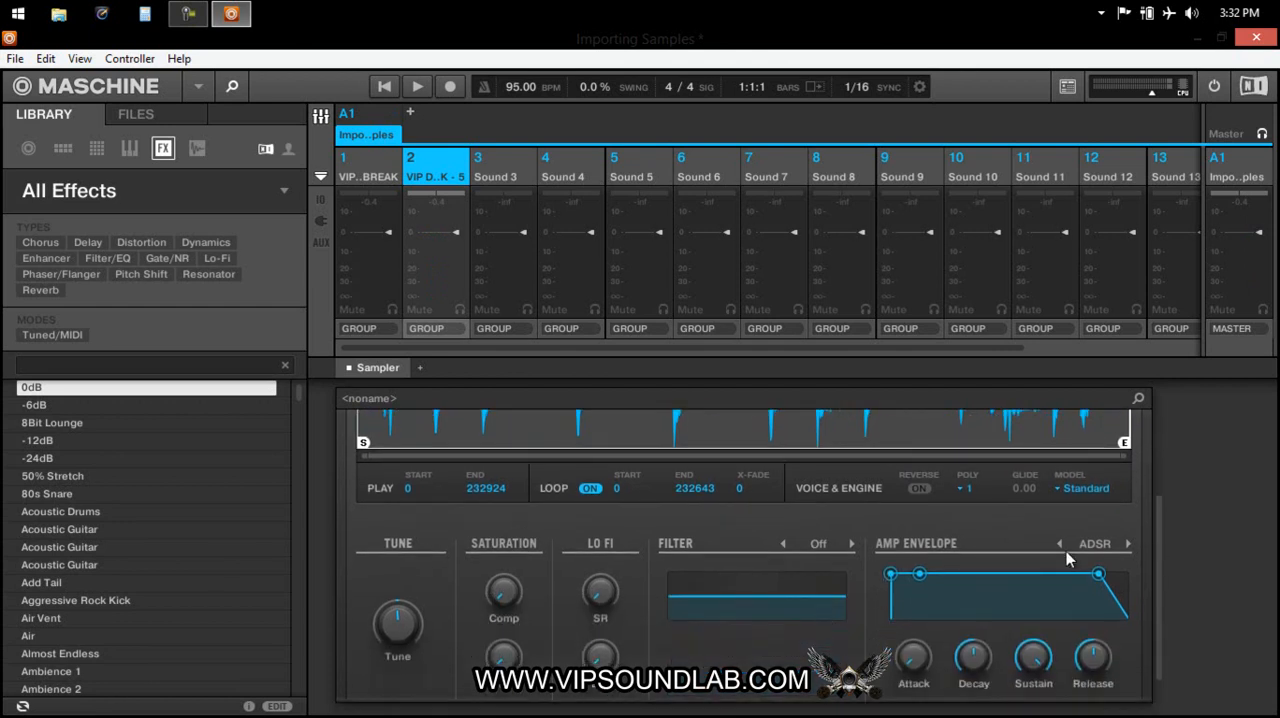
click(1061, 545)
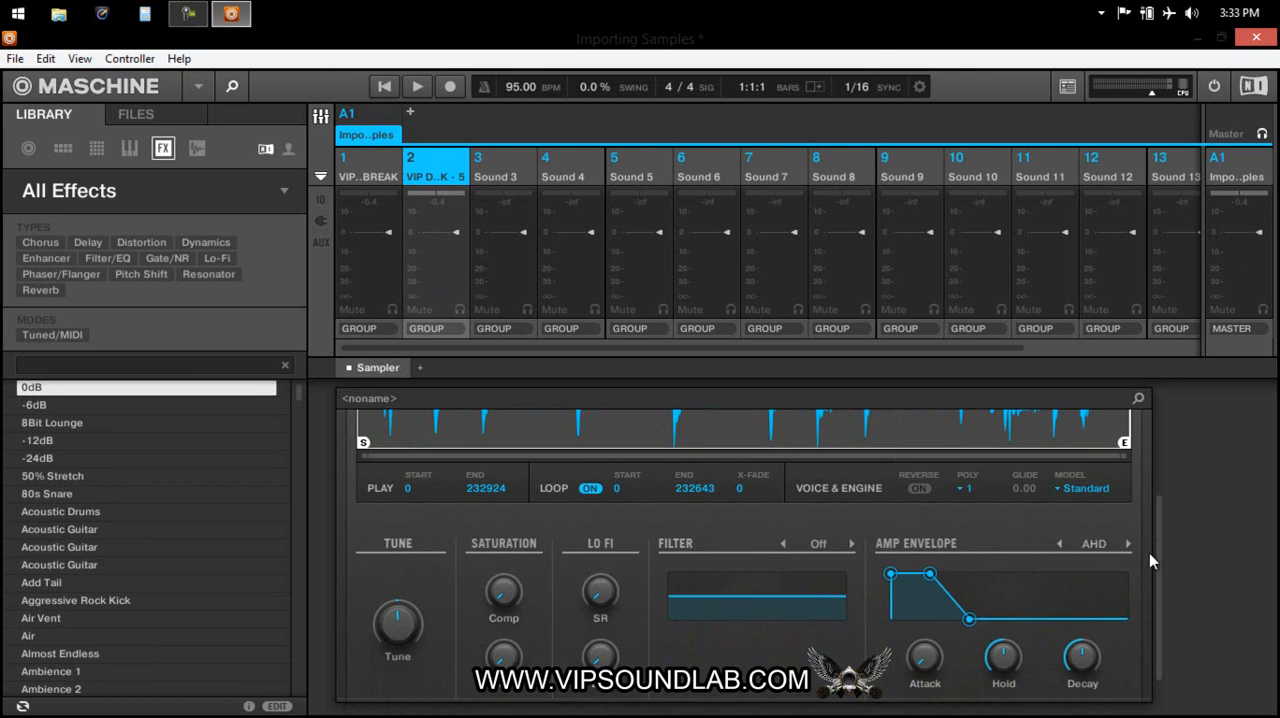
drag(1160, 522, 1160, 497)
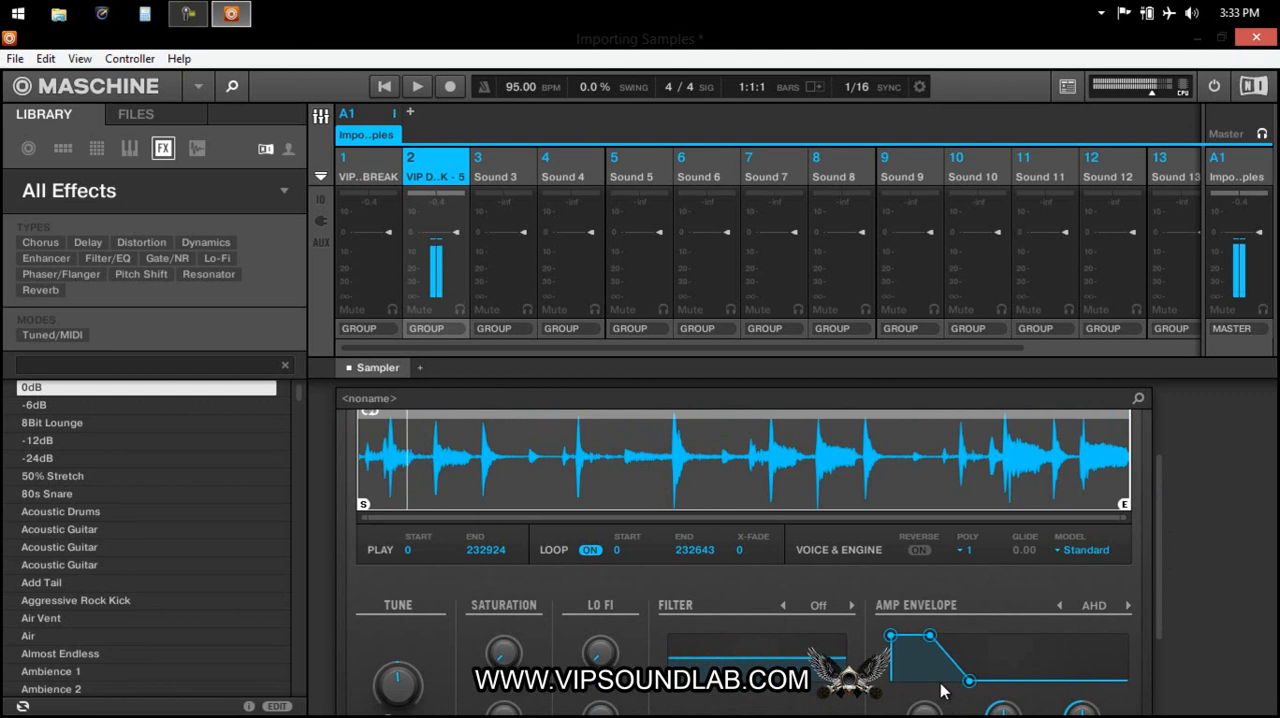
drag(968, 681, 1009, 680)
drag(931, 637, 970, 640)
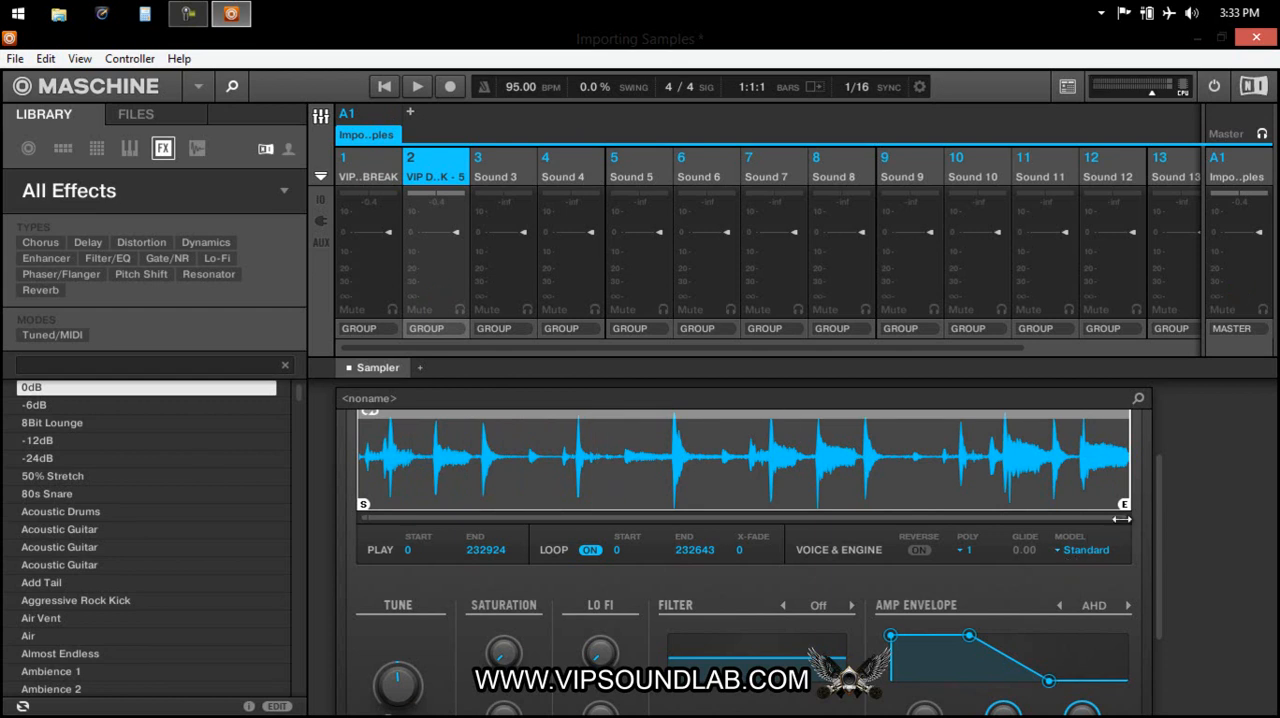
Switch Sound 2's Amp Envelope back to ADSR.
scroll(1158, 545, down, 2)
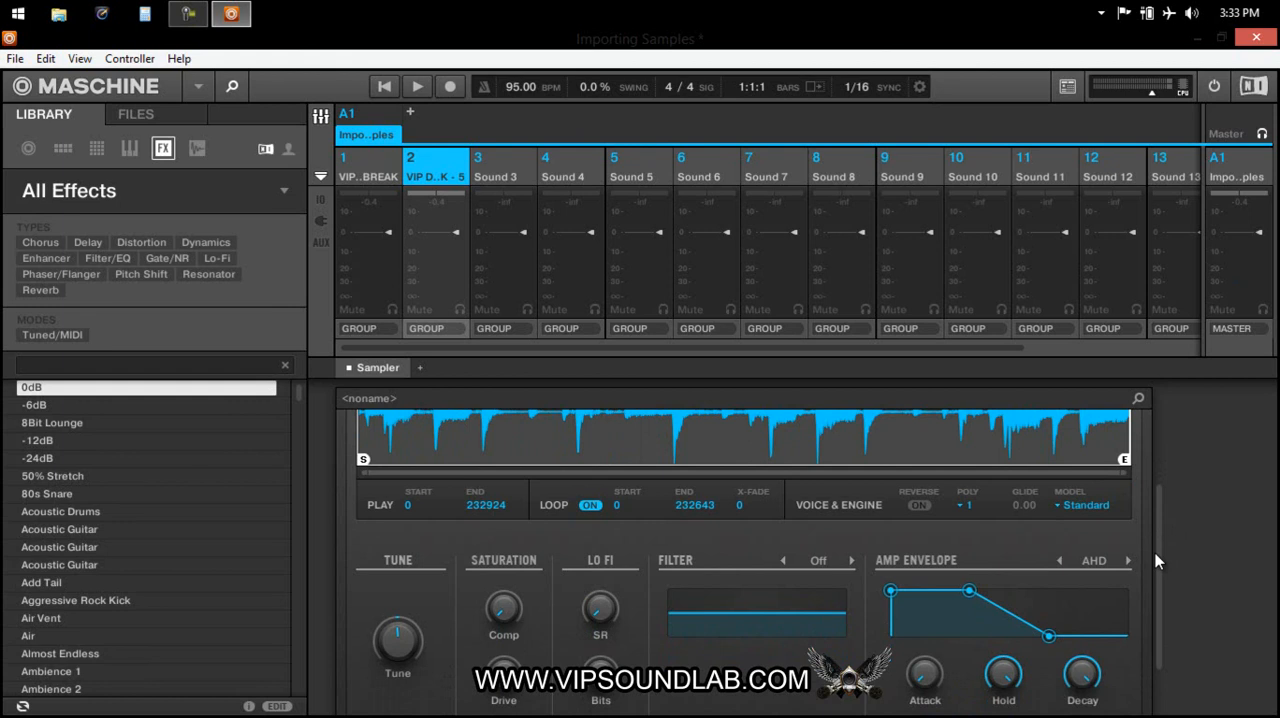
scroll(1156, 560, down, 1)
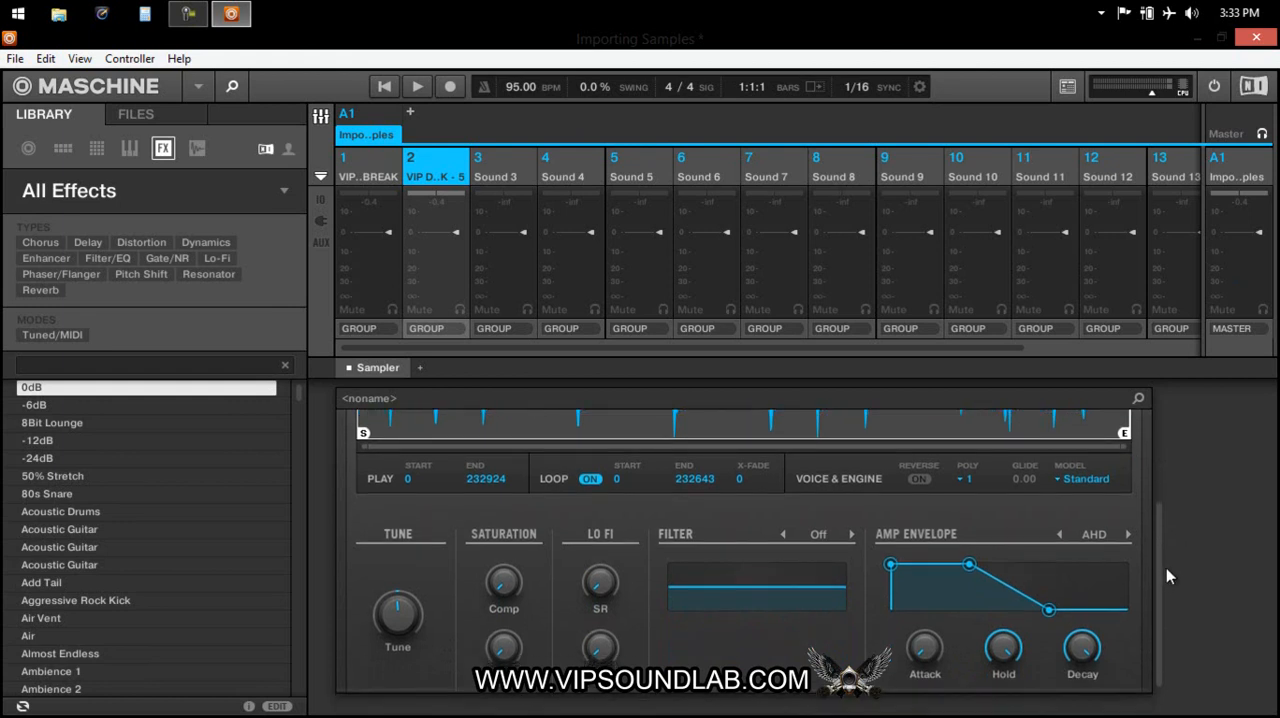
scroll(1166, 571, up, 4)
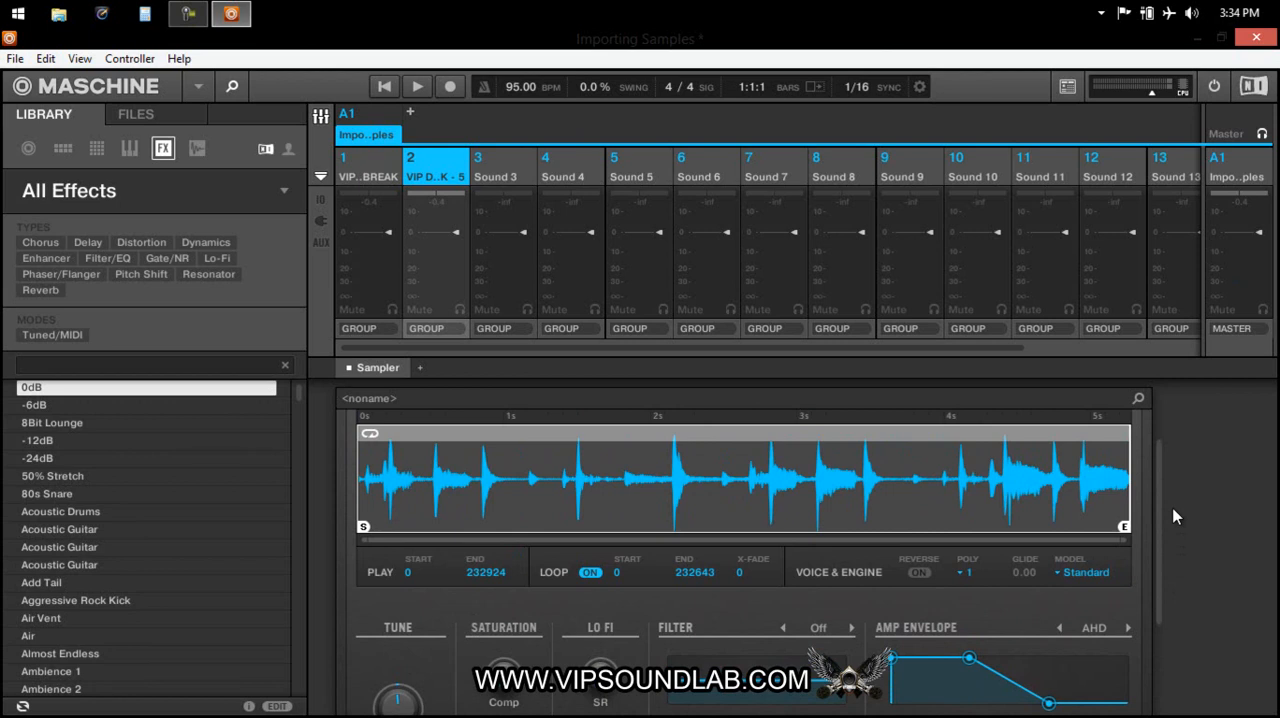
scroll(1176, 530, down, 1)
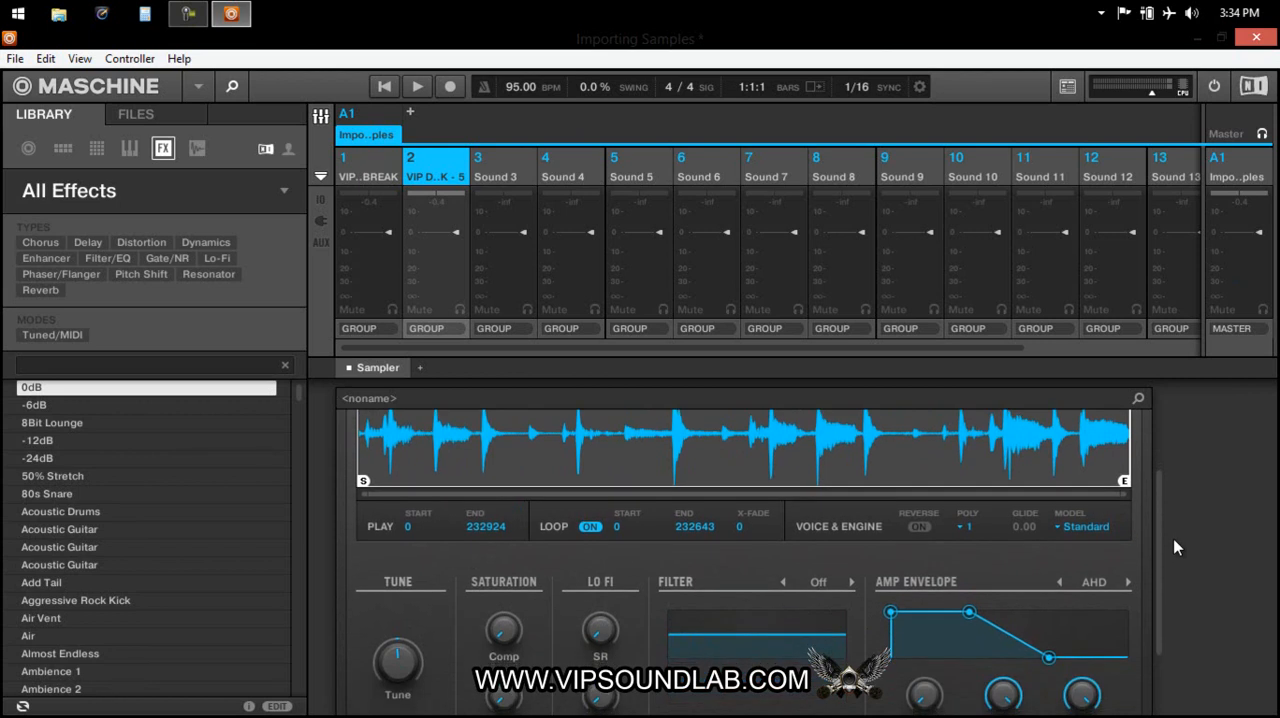
scroll(1175, 540, up, 1)
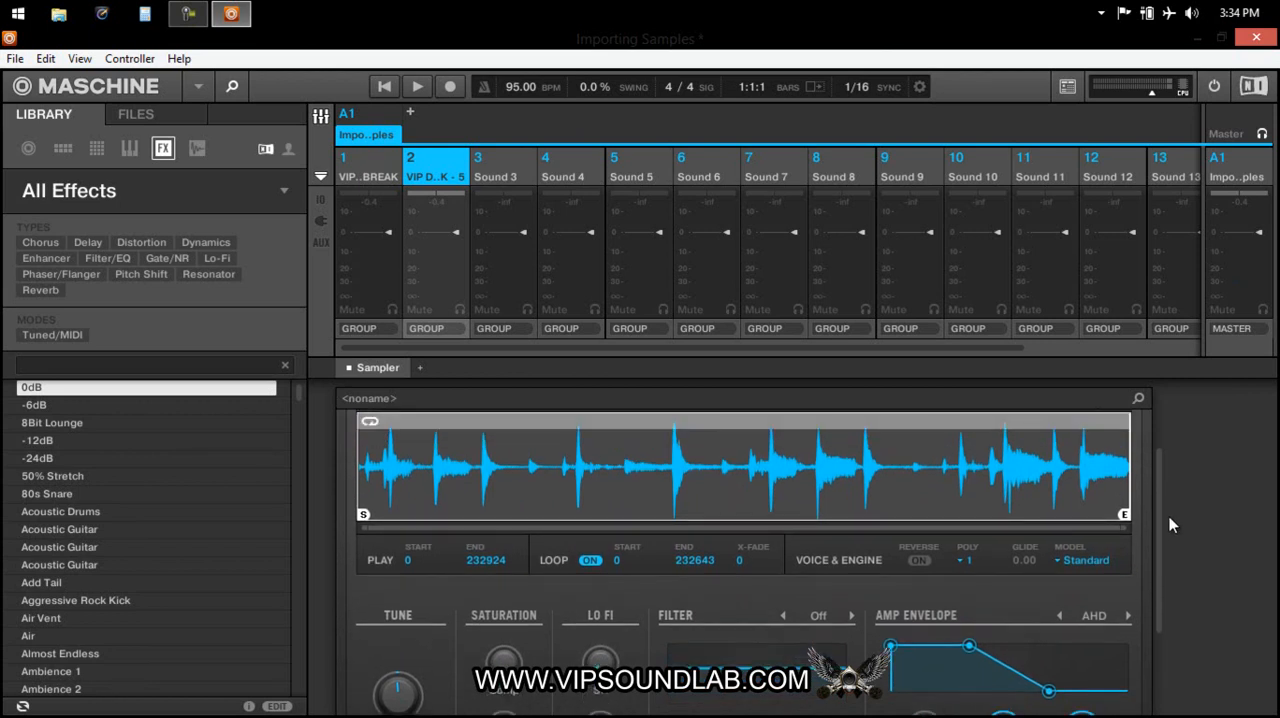
scroll(1169, 516, down, 2)
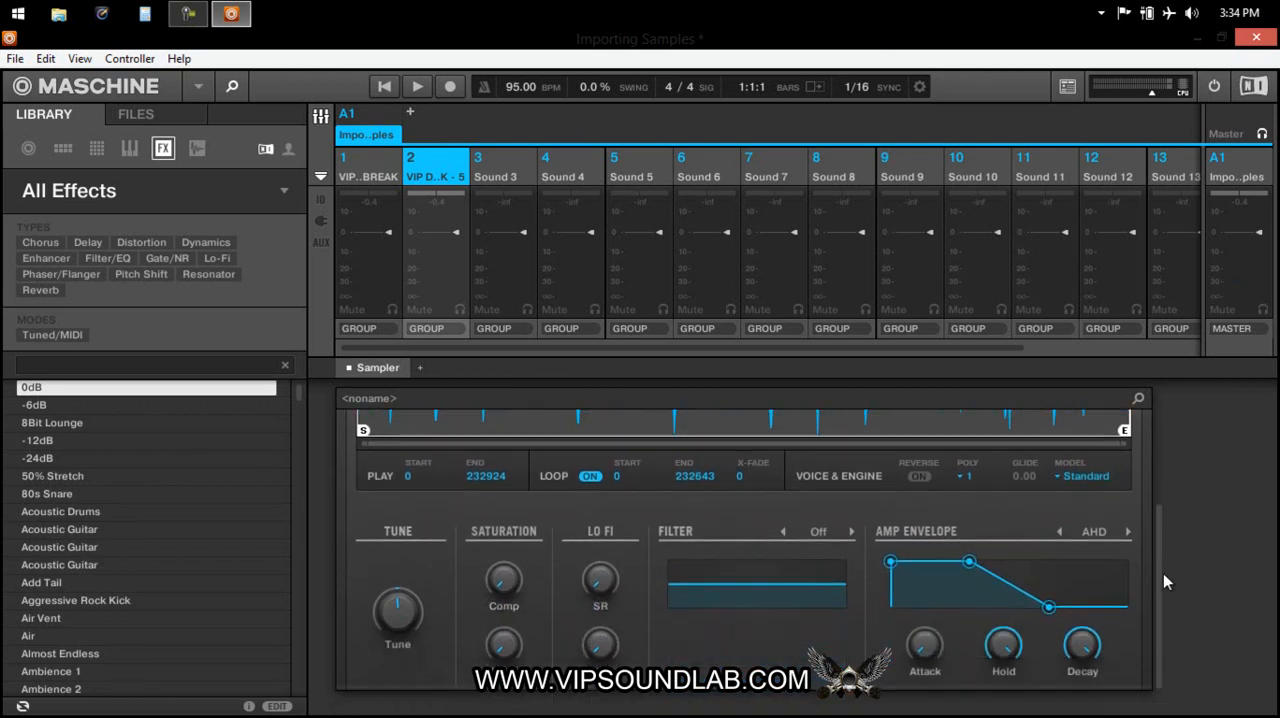
click(1129, 532)
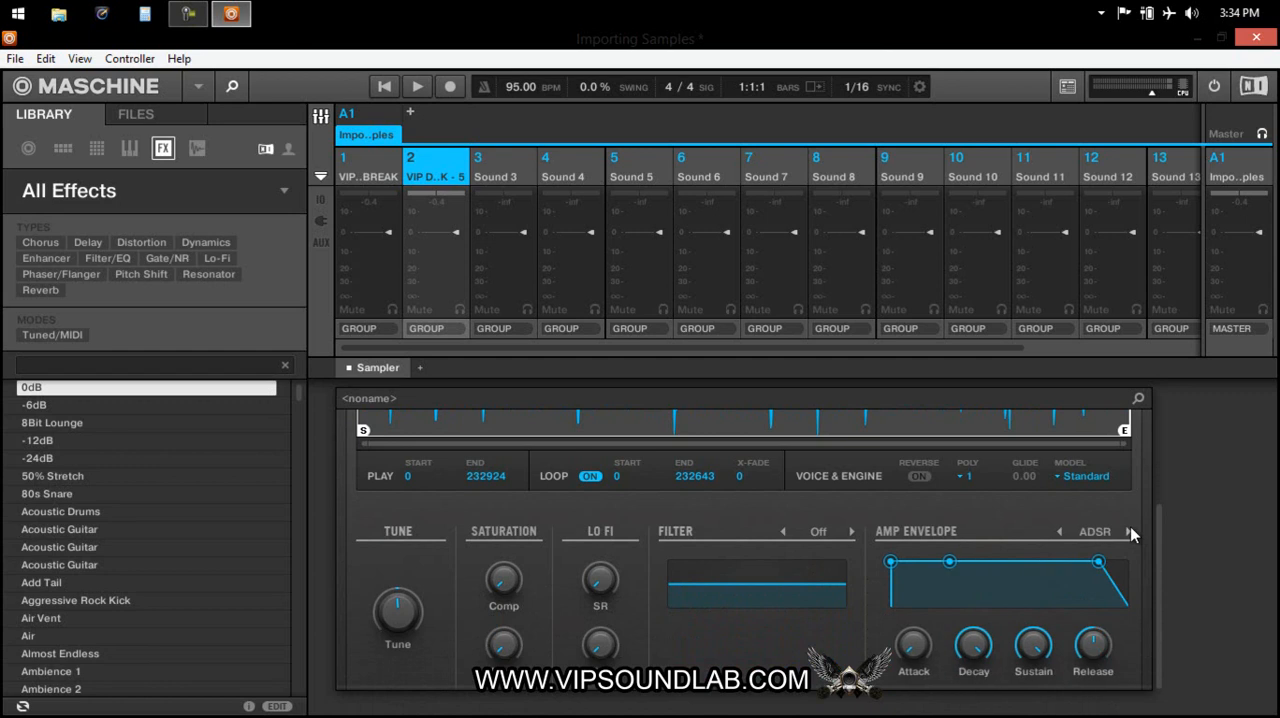
Set the Sampler's Saturation Comp to 35.0 % and raise Drive slightly for the looping drum break.
scroll(1158, 542, up, 2)
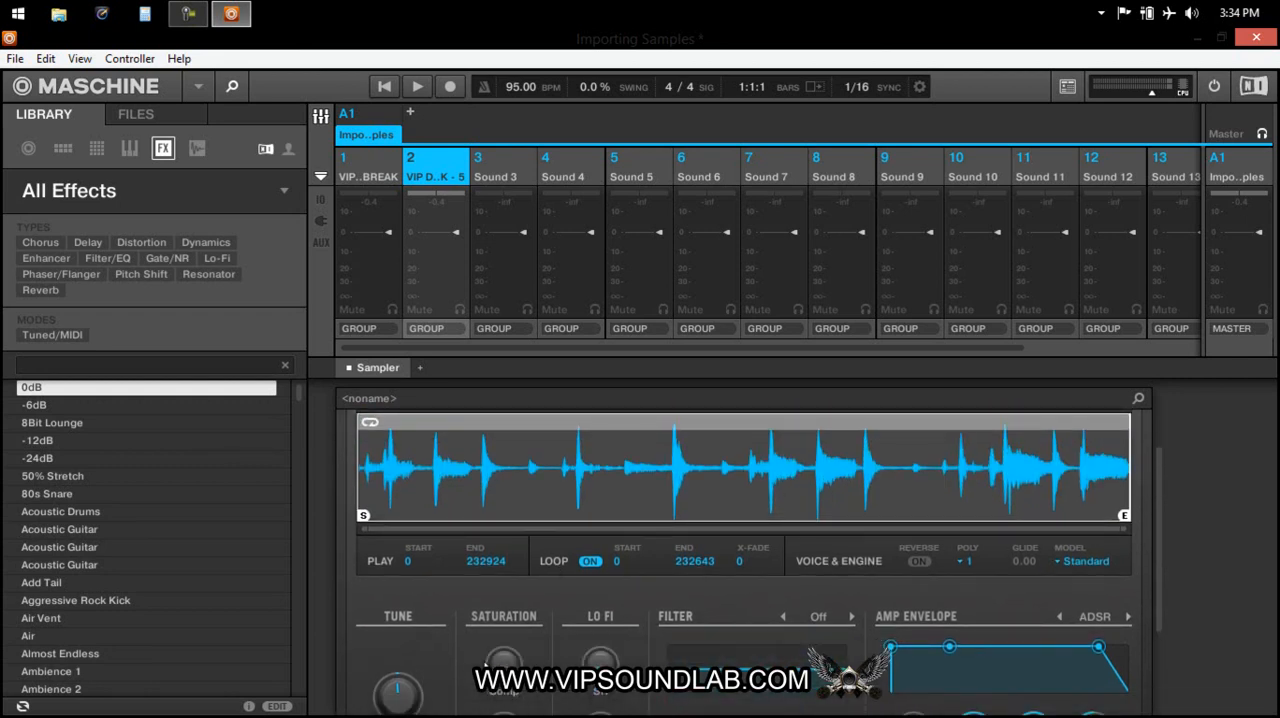
drag(504, 668, 504, 666)
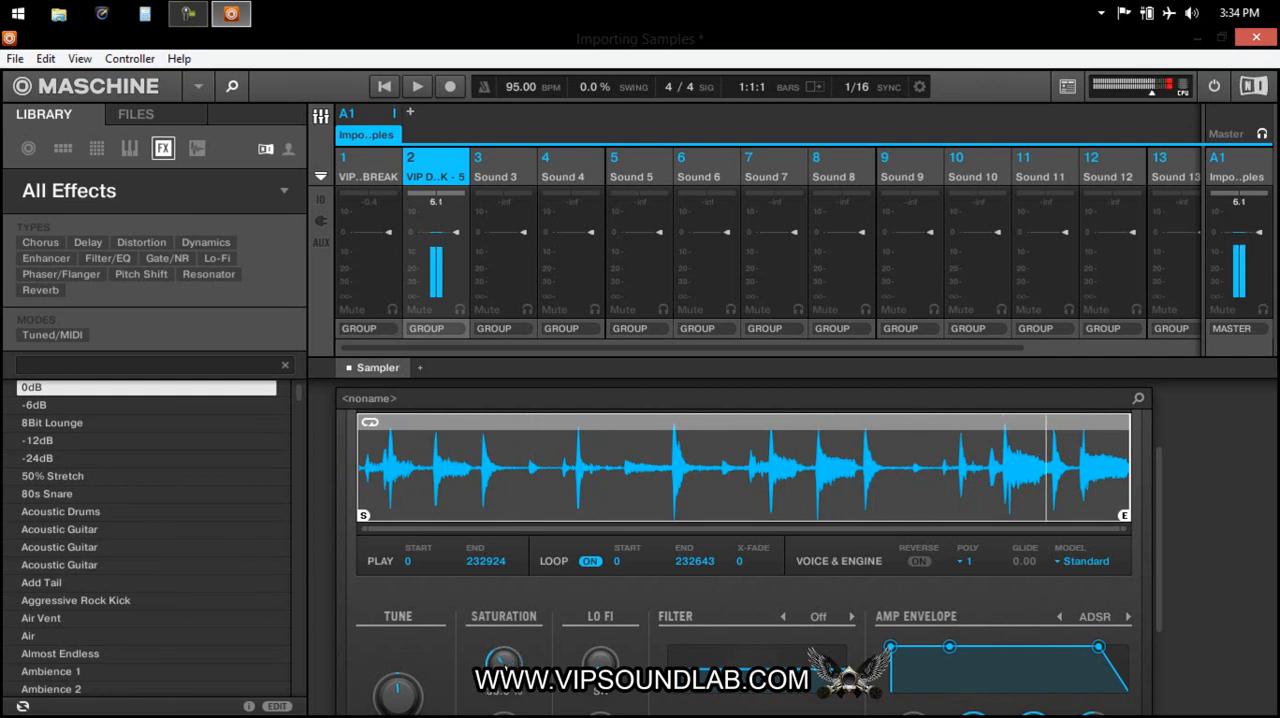
drag(1162, 521, 1164, 553)
mouse_move(508, 599)
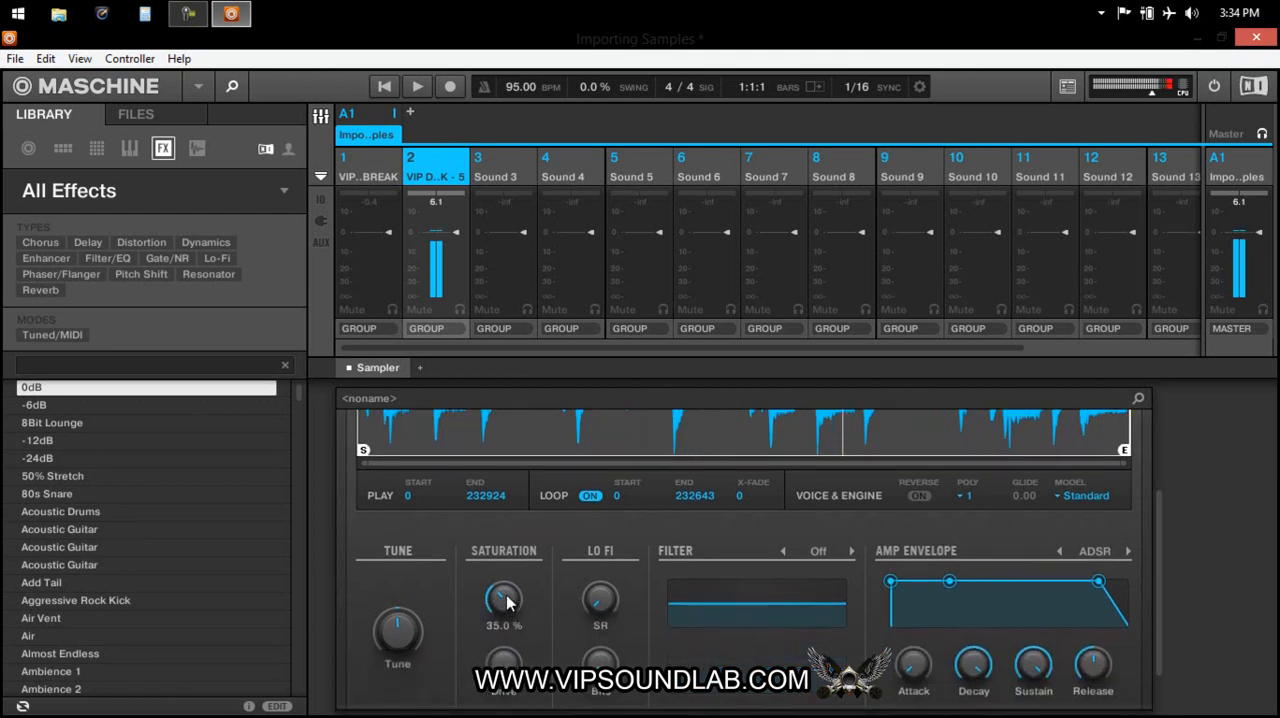
drag(507, 663, 507, 637)
Raise the Lo Fi Bits setting slightly on Sound 2's Sampler.
scroll(1159, 558, up, 1)
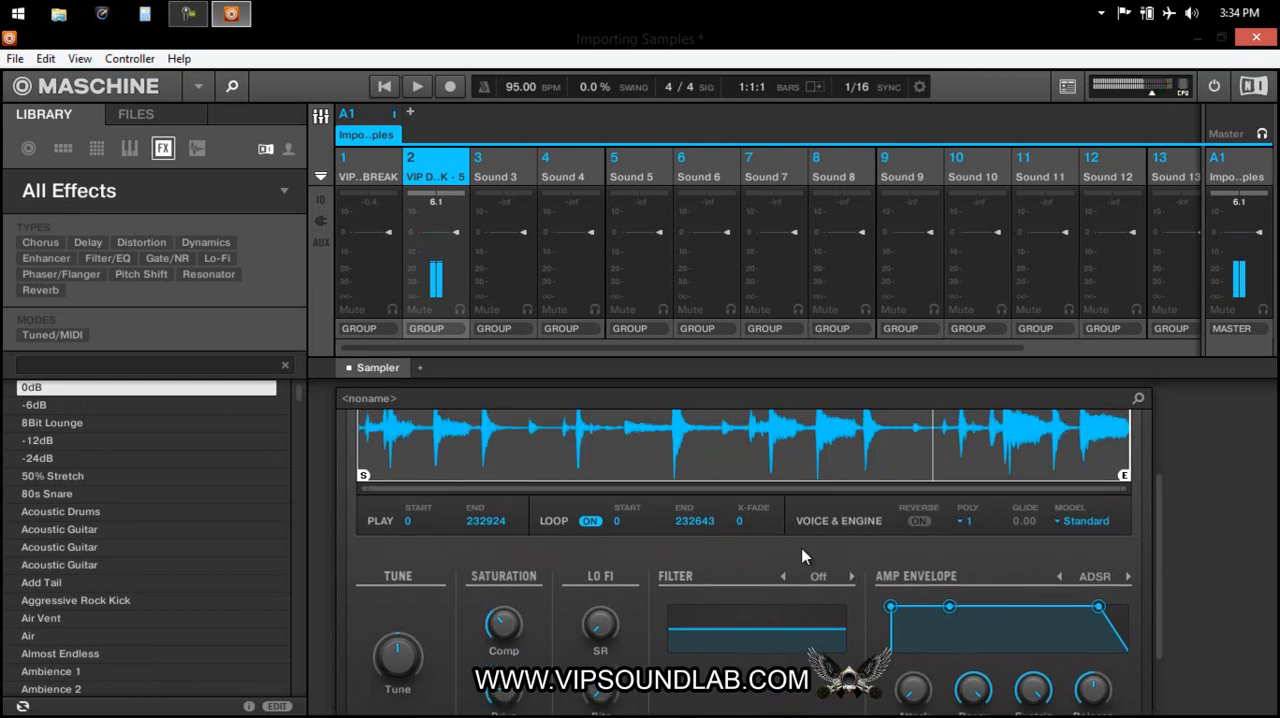
scroll(1160, 539, down, 2)
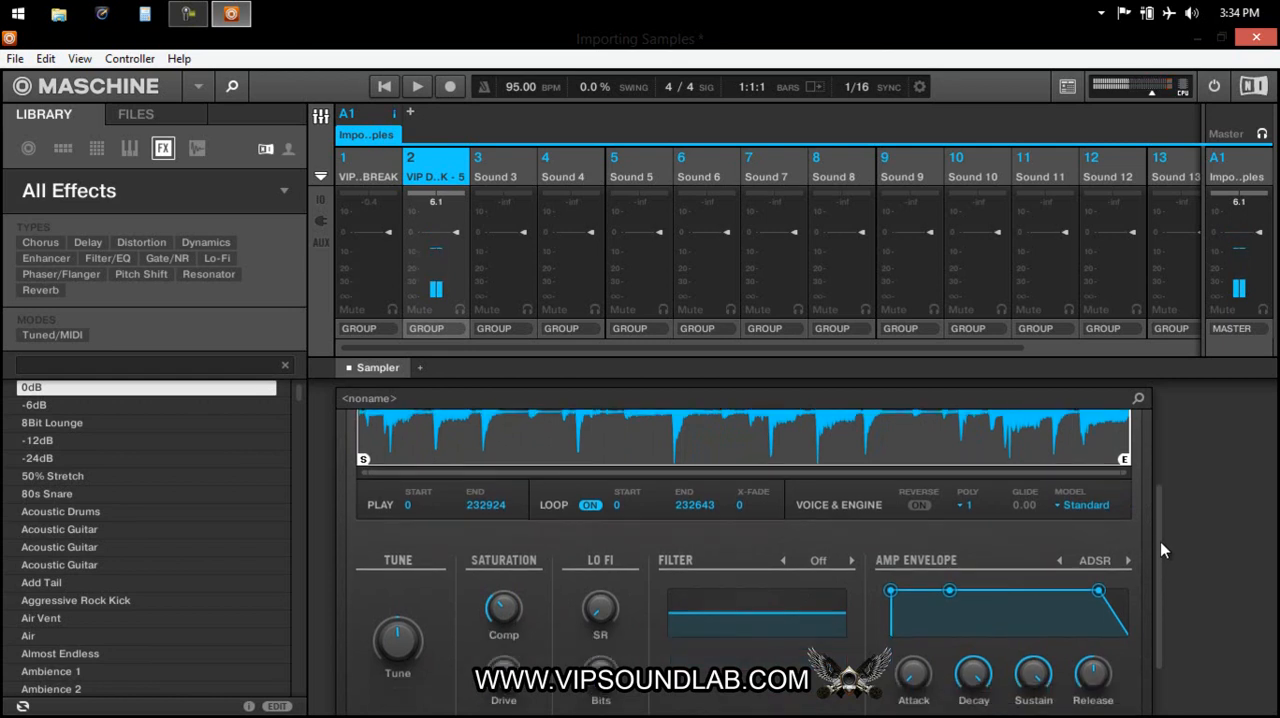
scroll(1153, 545, up, 2)
scroll(1148, 520, up, 1)
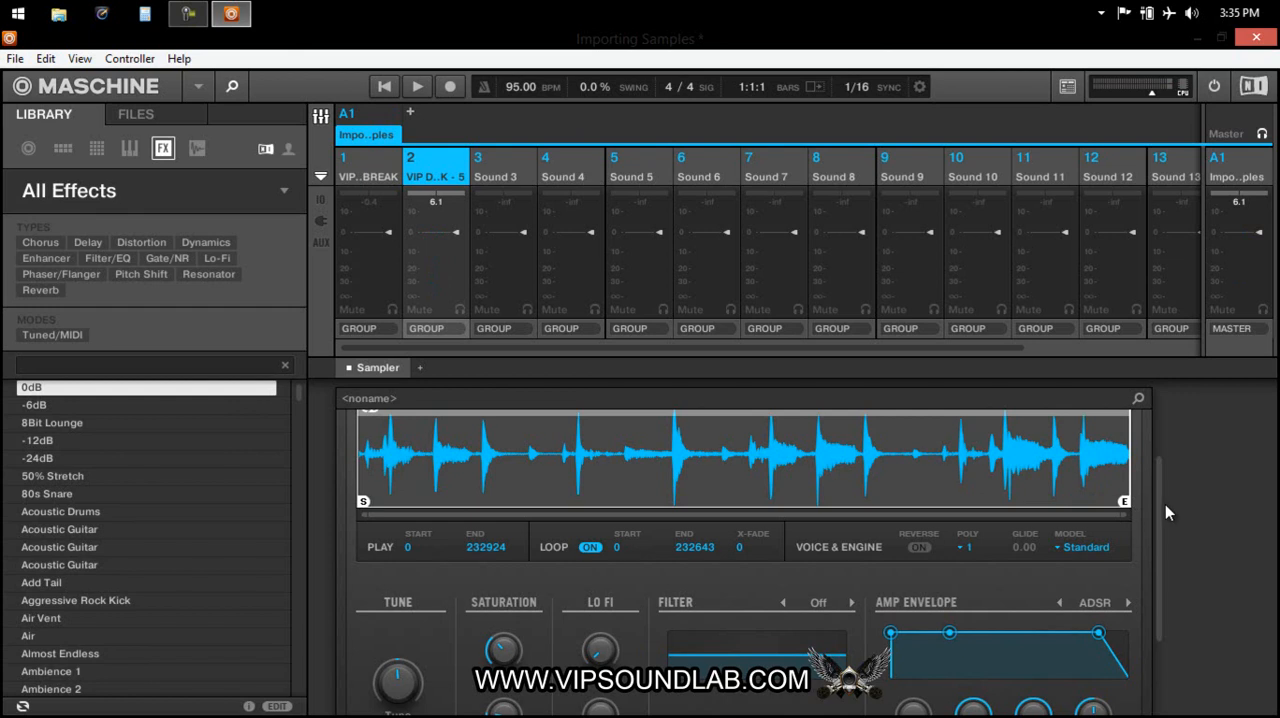
drag(1163, 512, 1160, 549)
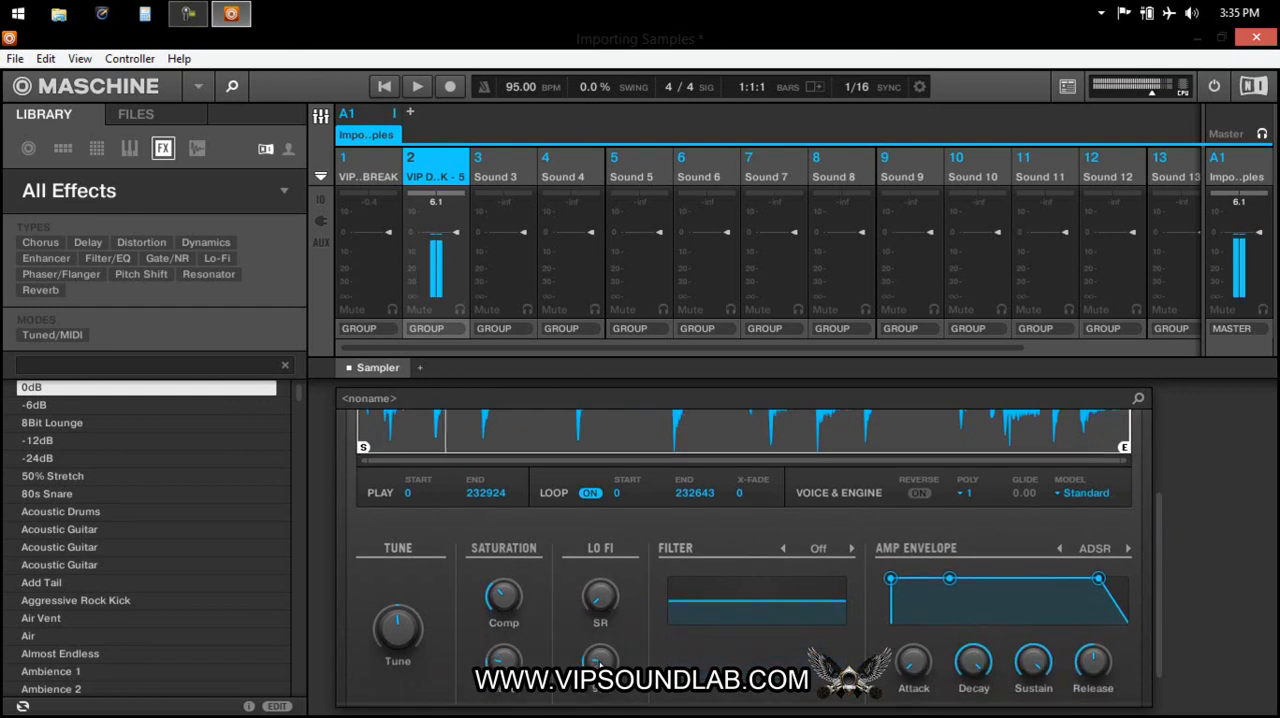
drag(600, 664, 600, 660)
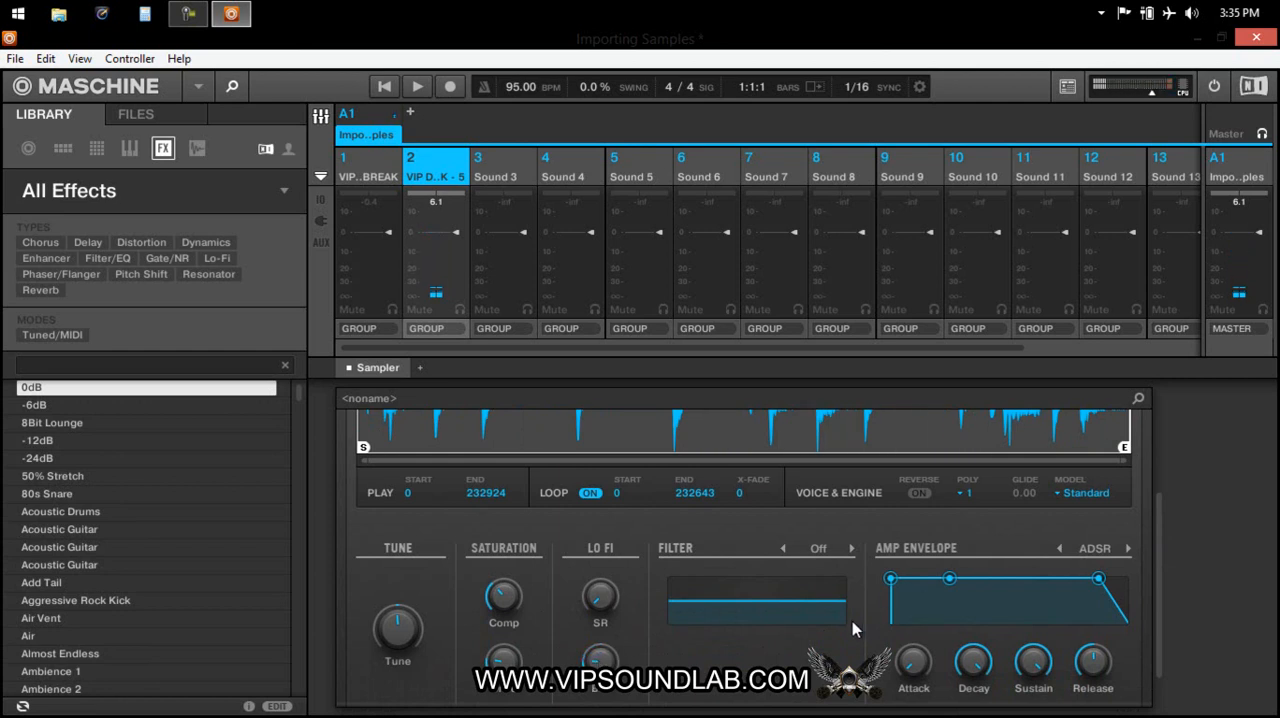
Set the Sampler's filter to LP2 and adjust its cutoff and resonance while the drum break plays.
click(818, 550)
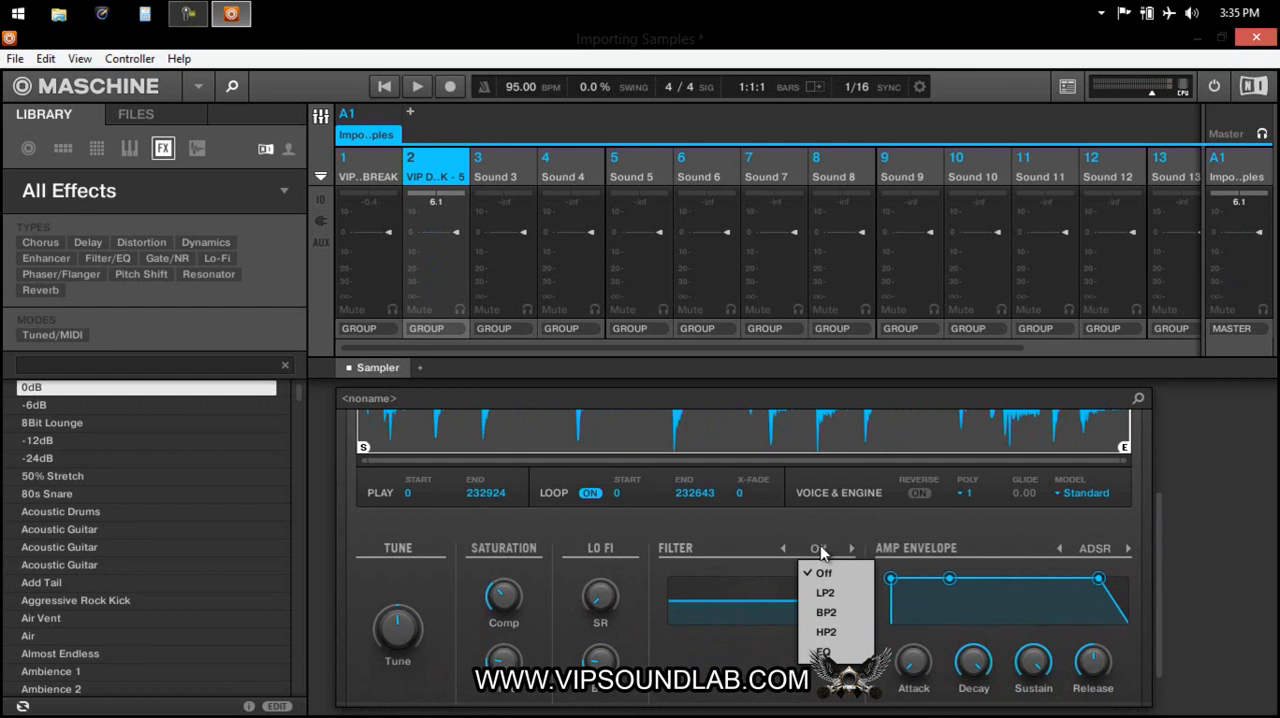
click(833, 595)
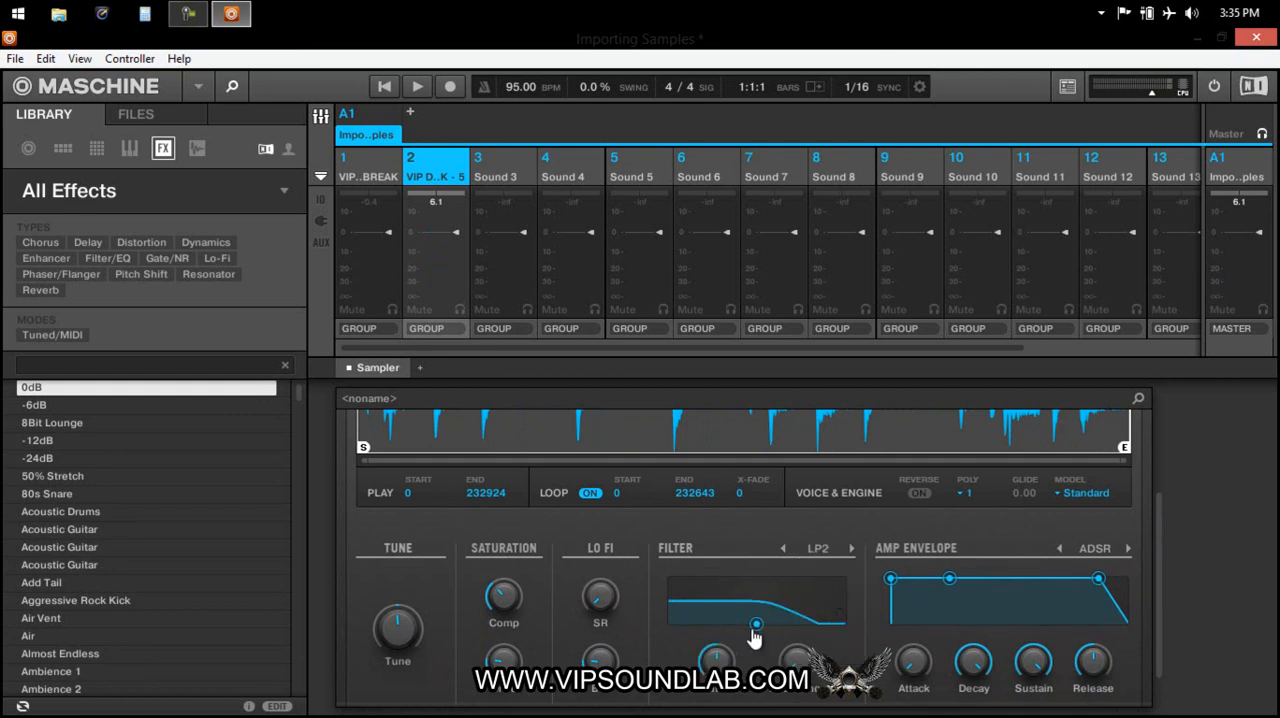
mouse_move(716, 663)
mouse_down()
mouse_move(716, 688)
mouse_move(716, 630)
mouse_move(716, 684)
mouse_move(716, 668)
mouse_up()
mouse_move(799, 668)
mouse_down()
mouse_move(799, 638)
mouse_move(801, 667)
mouse_up()
drag(750, 630, 749, 602)
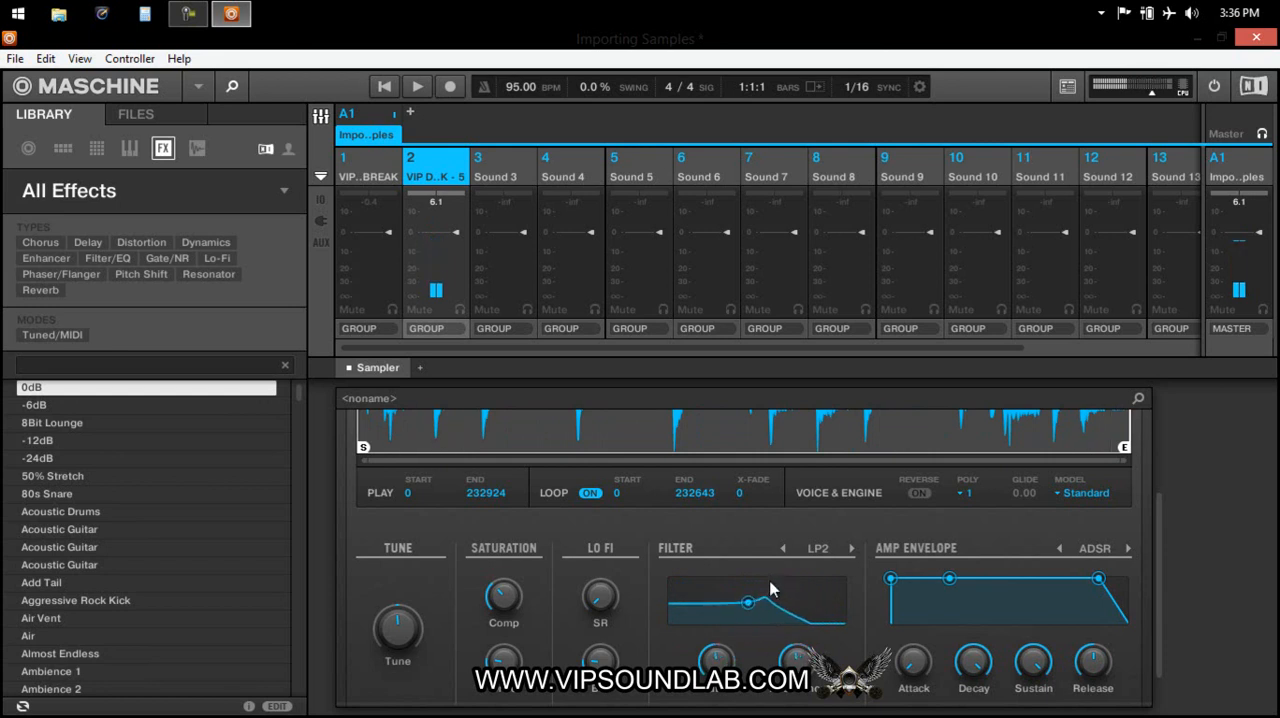
Lower the LP2 filter's cutoff and bring its resonance down to flatten the peak in the curve.
drag(1159, 590, 1161, 526)
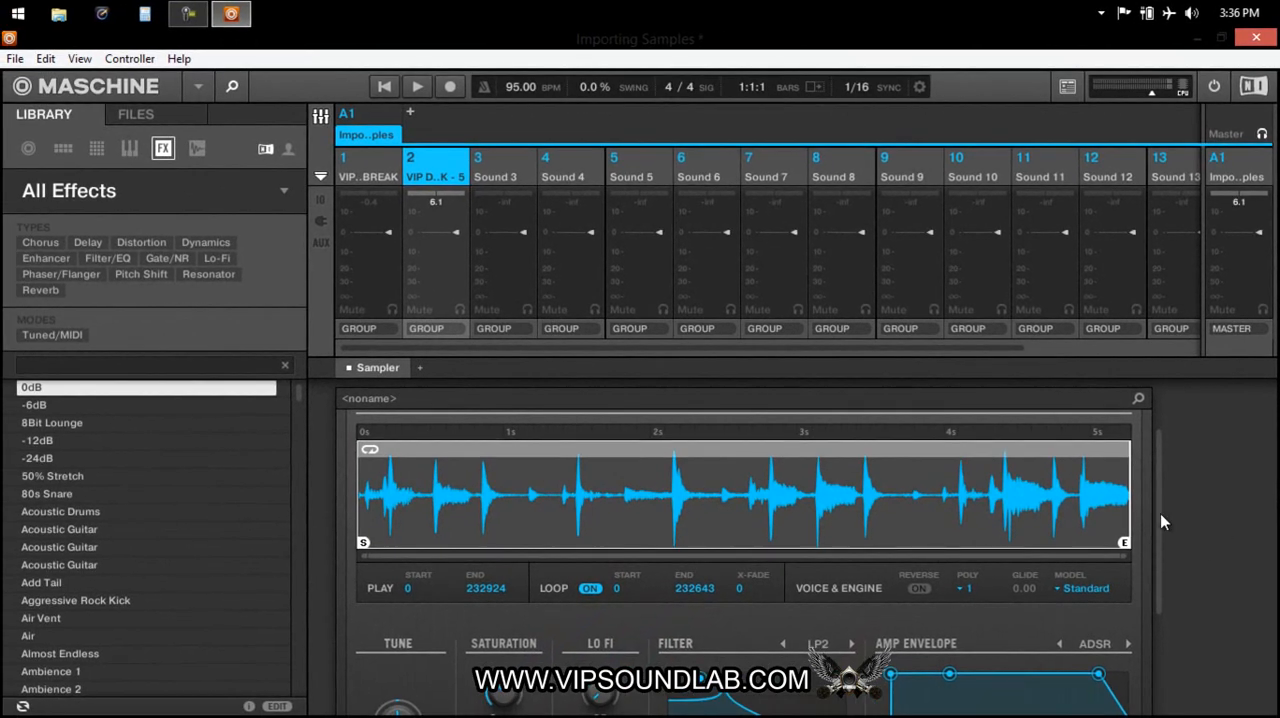
drag(1160, 521, 1166, 582)
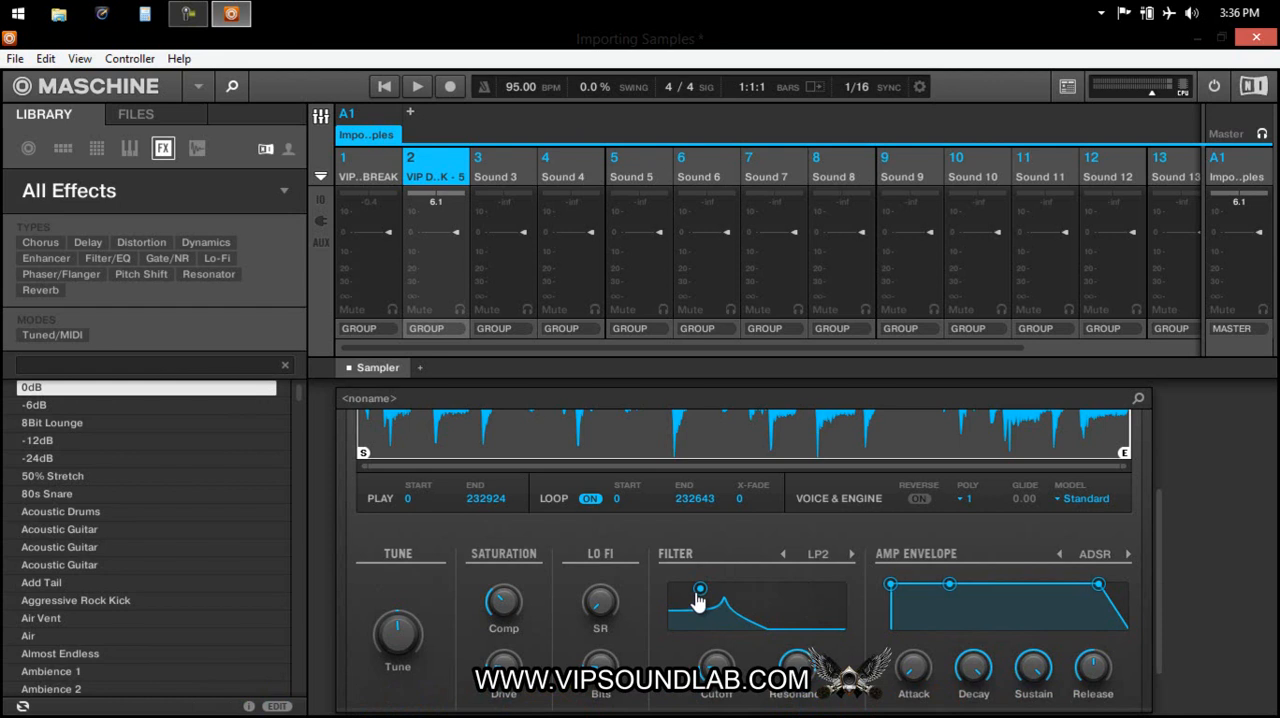
drag(699, 590, 691, 628)
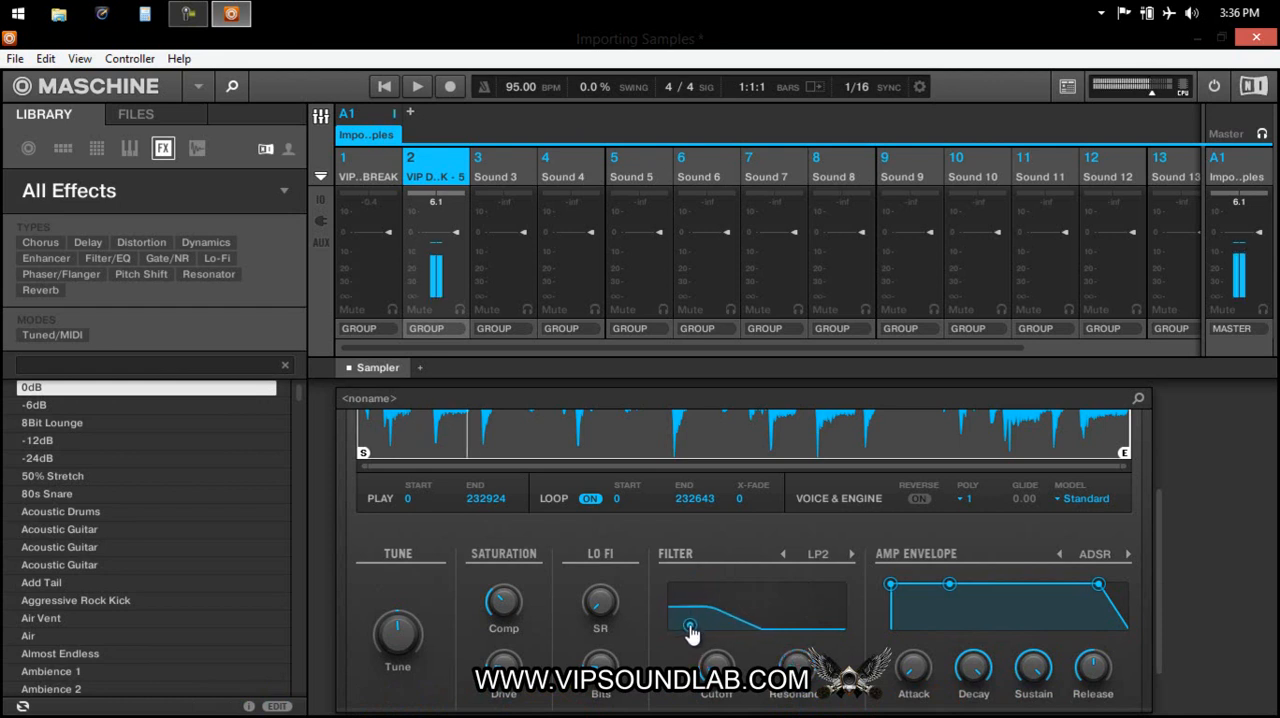
Try heavier Saturation Comp and Drive on the filtered break, reduce both again, and add slight resonance to the LP2 filter.
drag(512, 605, 511, 604)
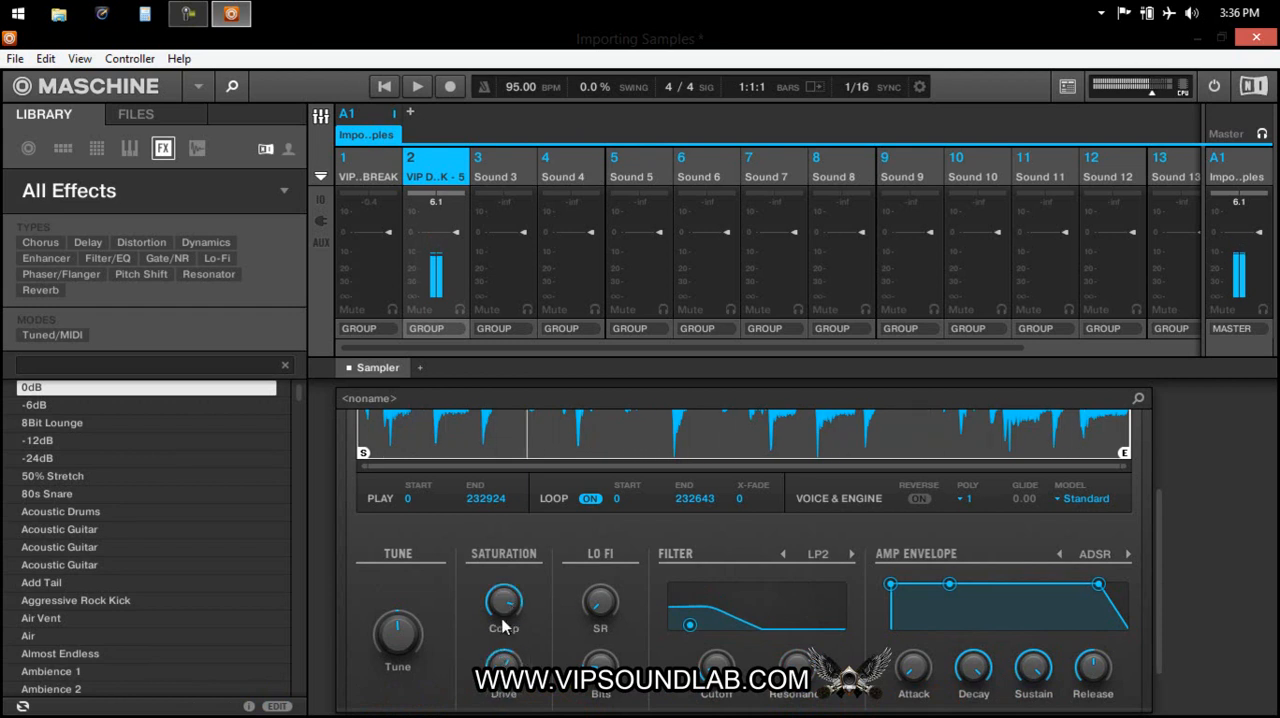
scroll(503, 603, down, 5)
mouse_move(689, 625)
mouse_down()
mouse_move(711, 618)
mouse_move(688, 609)
mouse_move(694, 620)
mouse_up()
drag(503, 666, 503, 708)
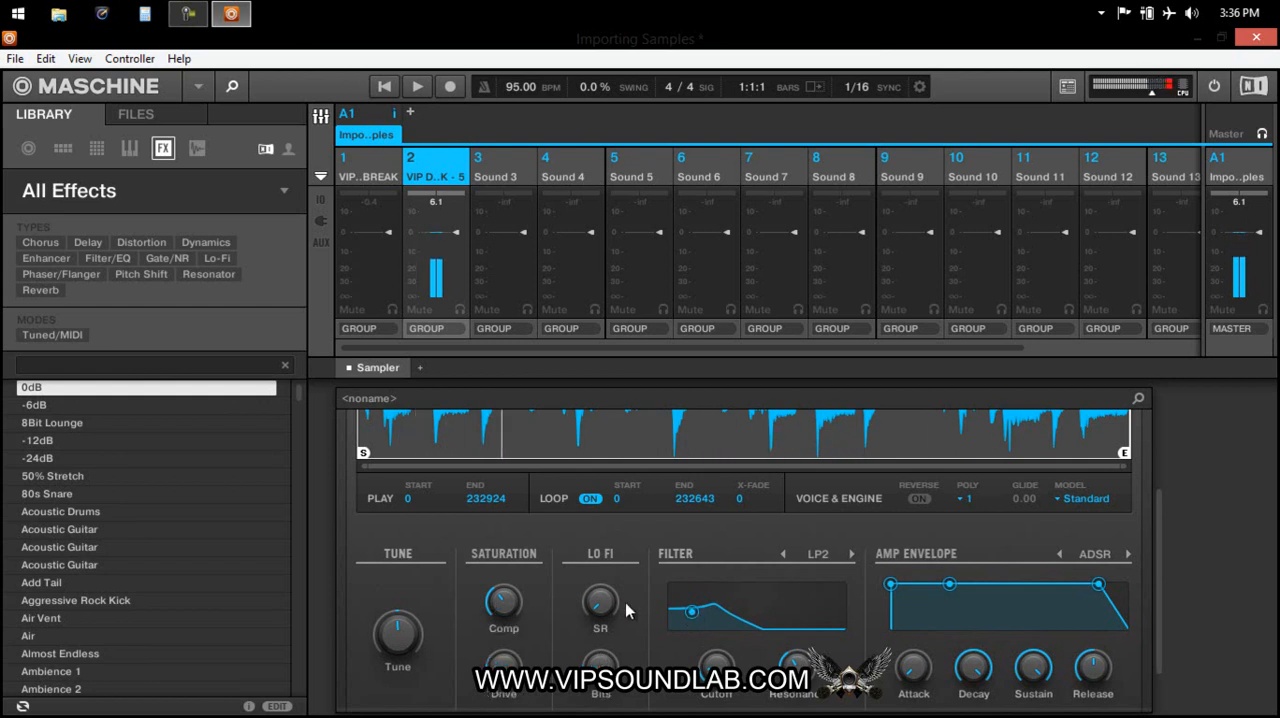
mouse_move(692, 612)
mouse_down()
mouse_move(704, 612)
mouse_move(690, 624)
mouse_up()
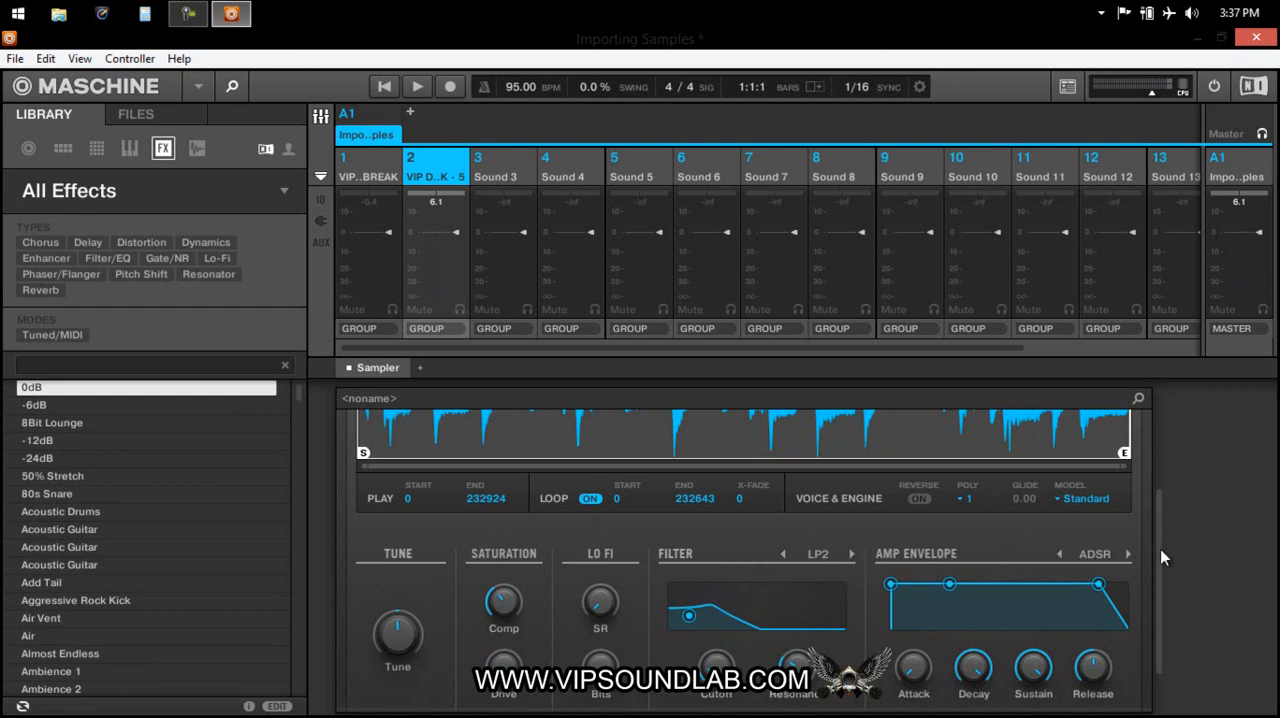
Change the Sampler's filter to BP2 and raise its cutoff toward the high frequencies.
mouse_move(1160, 531)
mouse_down()
mouse_move(1158, 492)
mouse_move(1158, 526)
mouse_up()
click(852, 561)
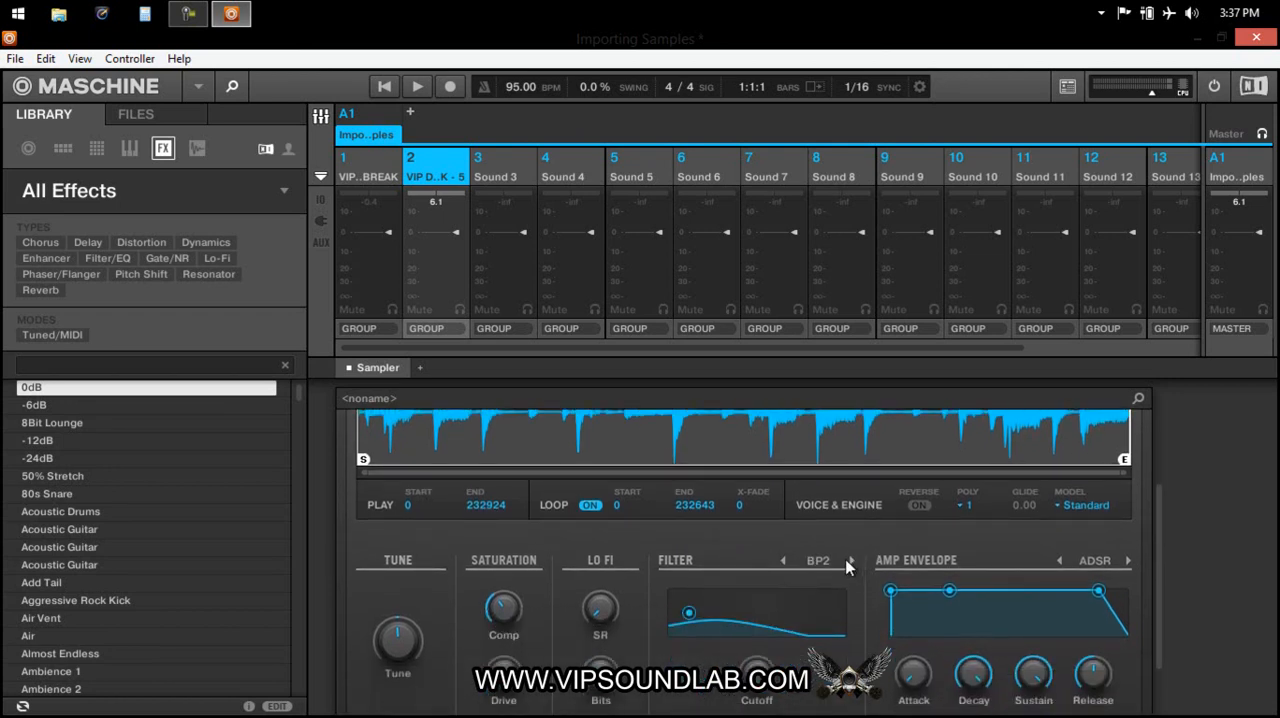
drag(695, 628, 794, 619)
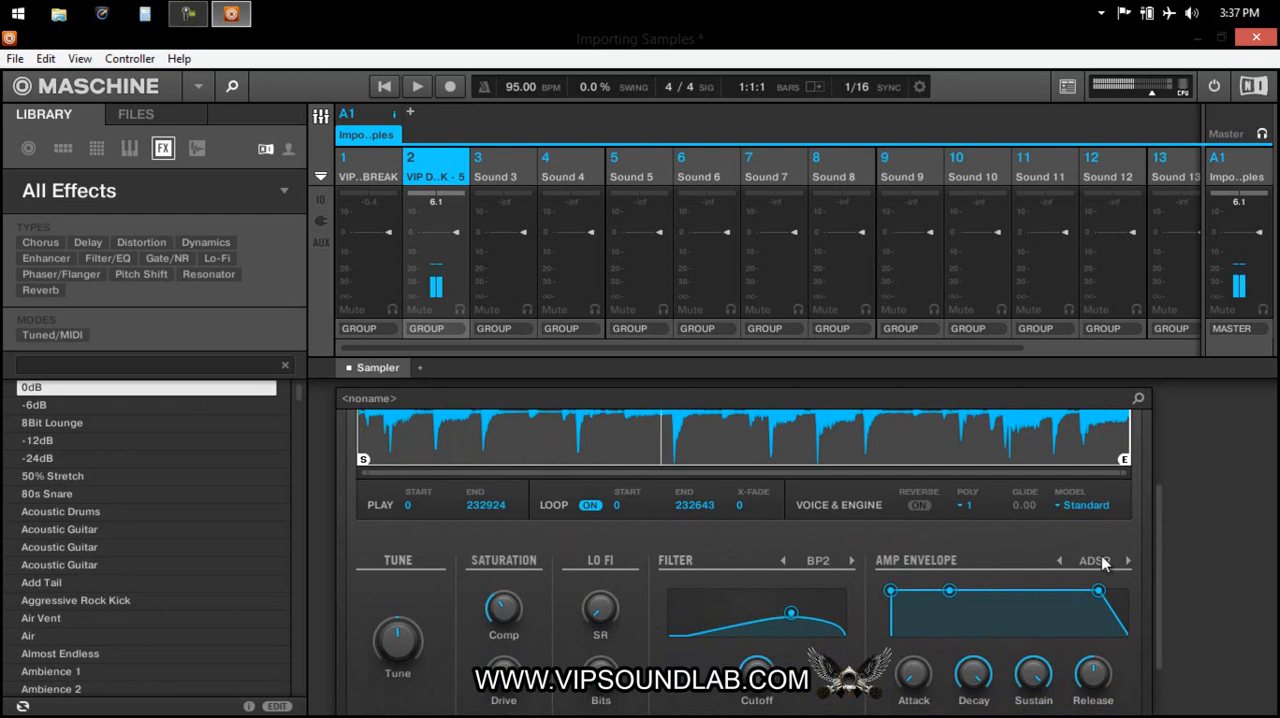
Lower the BP2 filter's cutoff slightly, switch the Sampler's filter to HP2 and bring its cutoff down.
mouse_move(1157, 580)
mouse_down()
mouse_move(1160, 527)
mouse_move(1162, 559)
mouse_up()
mouse_move(790, 636)
mouse_down()
mouse_move(690, 624)
mouse_move(812, 636)
mouse_move(774, 631)
mouse_move(775, 648)
mouse_up()
click(852, 581)
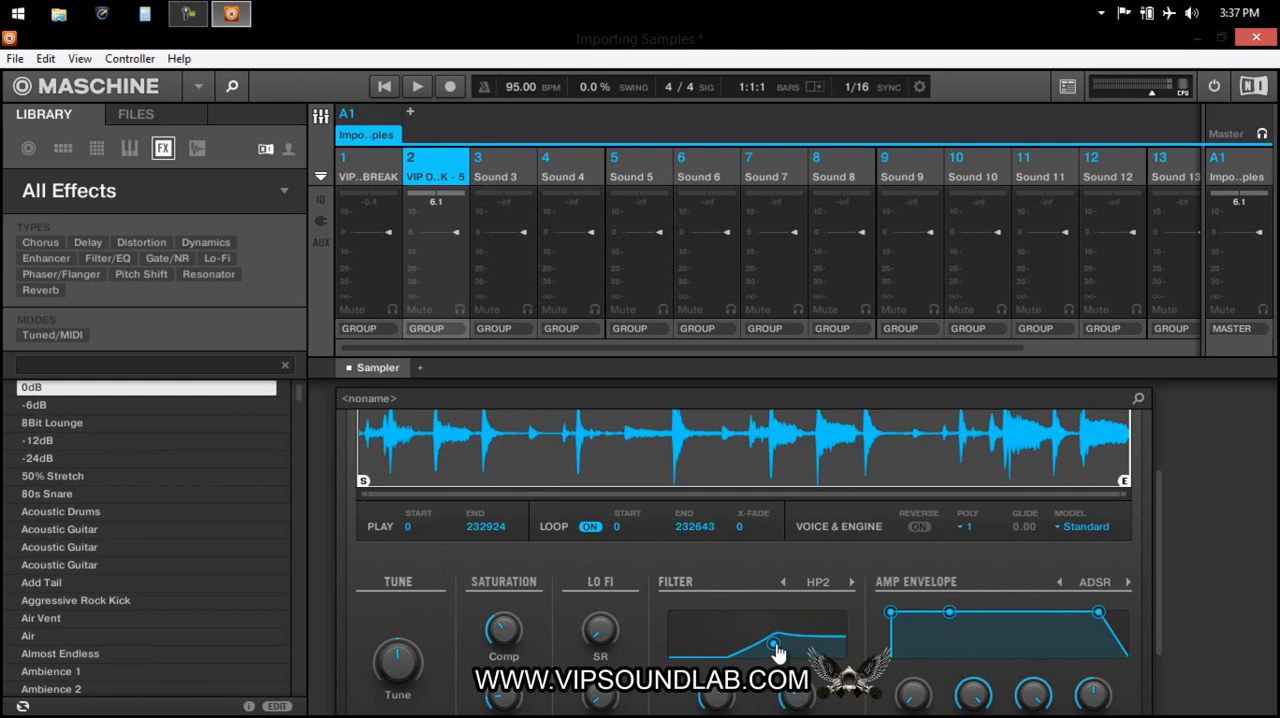
drag(777, 652, 752, 643)
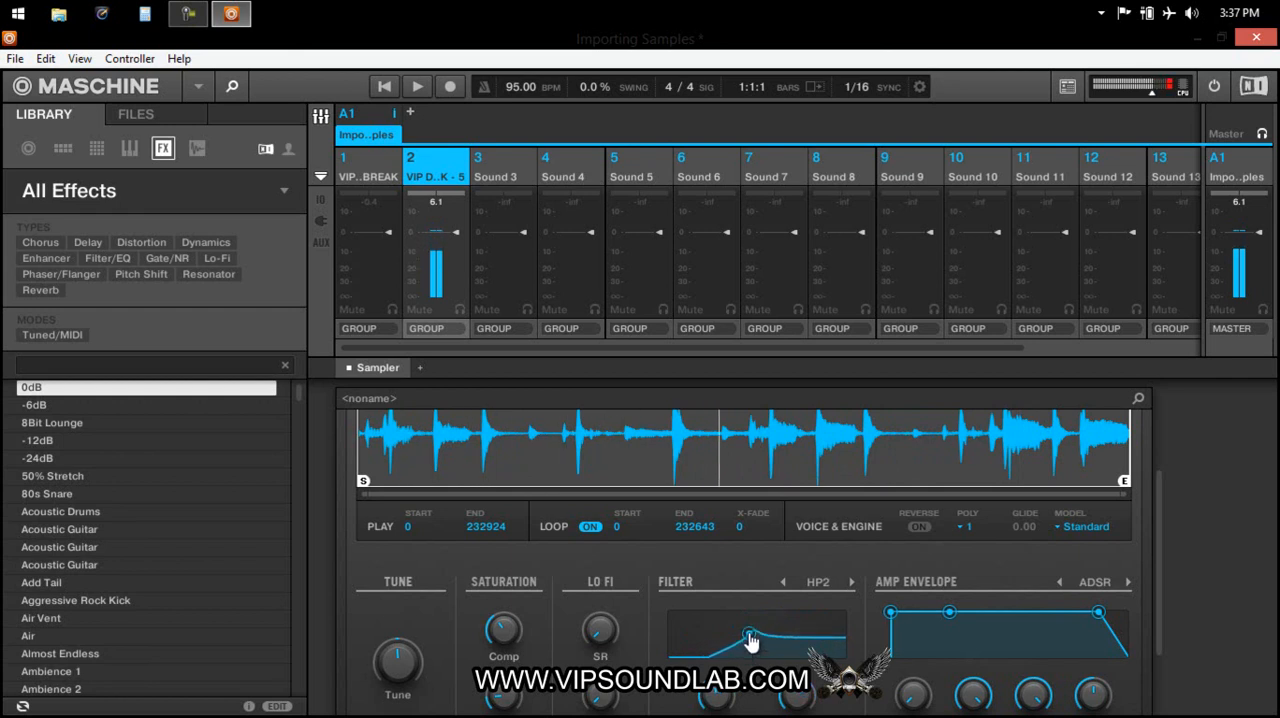
Change the Sampler's filter to EQ and move its band to the low frequencies with a slight boost.
click(850, 583)
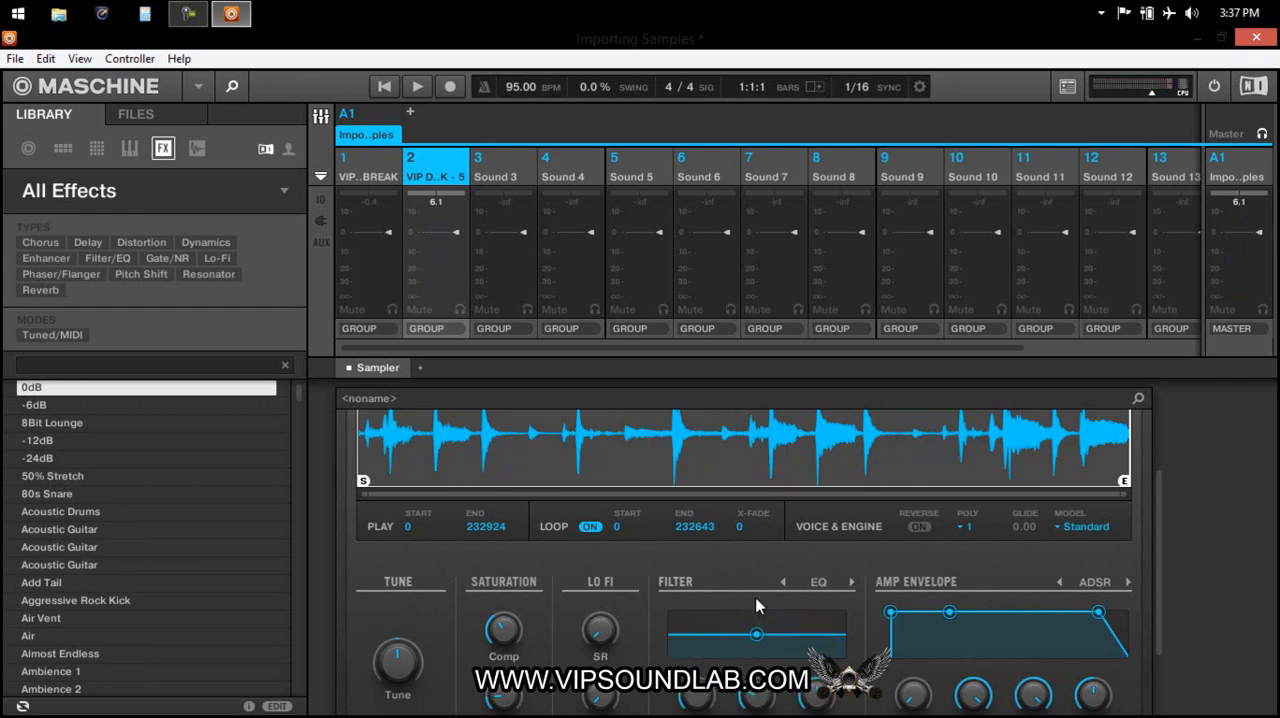
drag(757, 642, 700, 640)
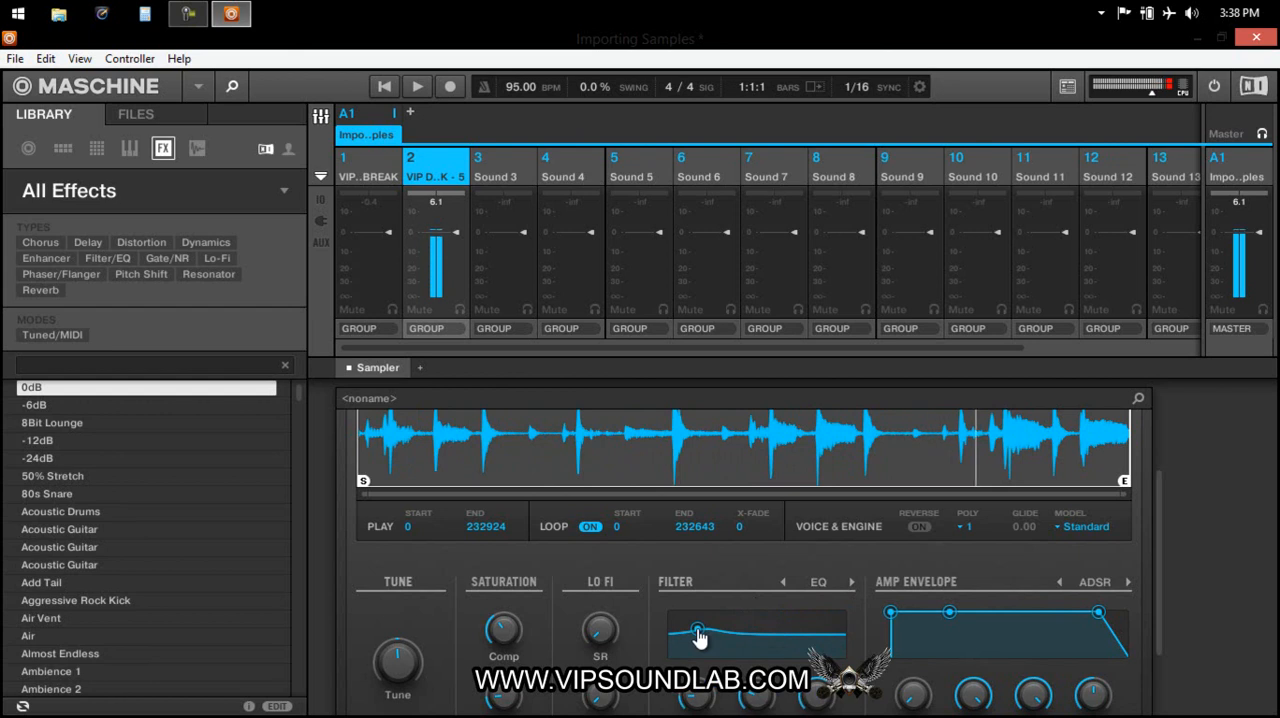
drag(1160, 548, 1160, 597)
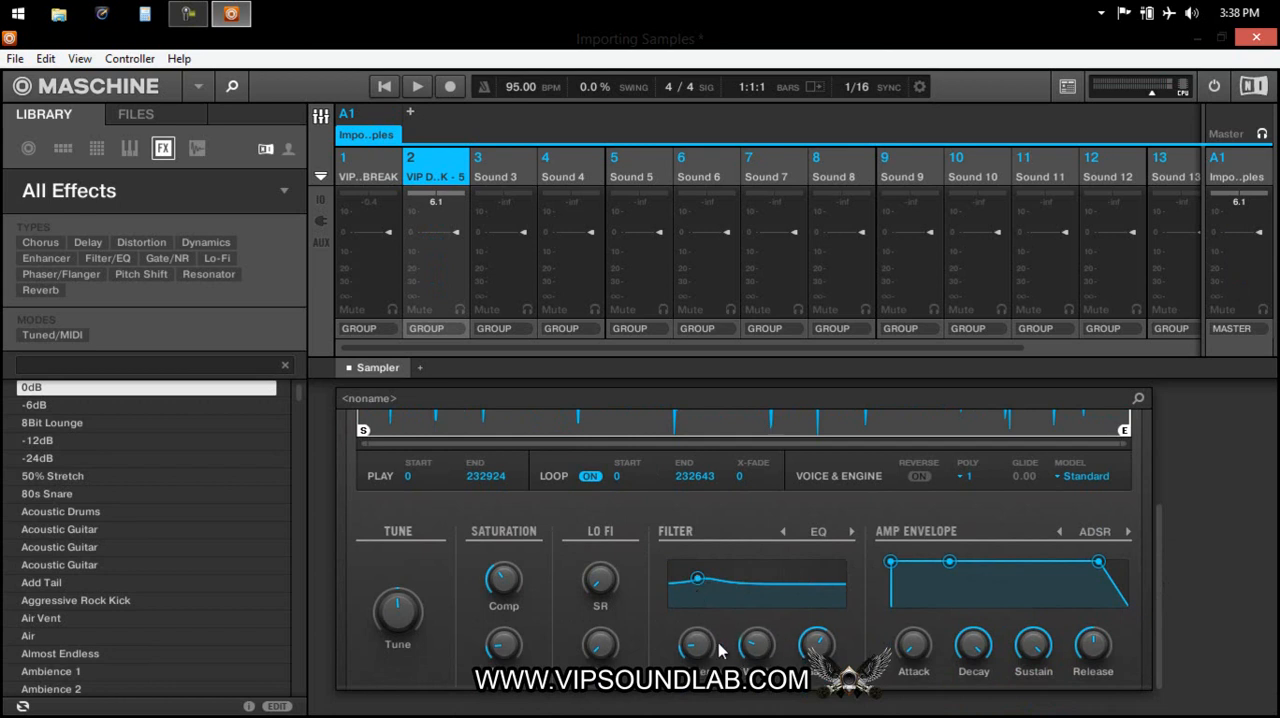
Set the Sampler's voice engine model to MP60 for the drum break.
click(1078, 483)
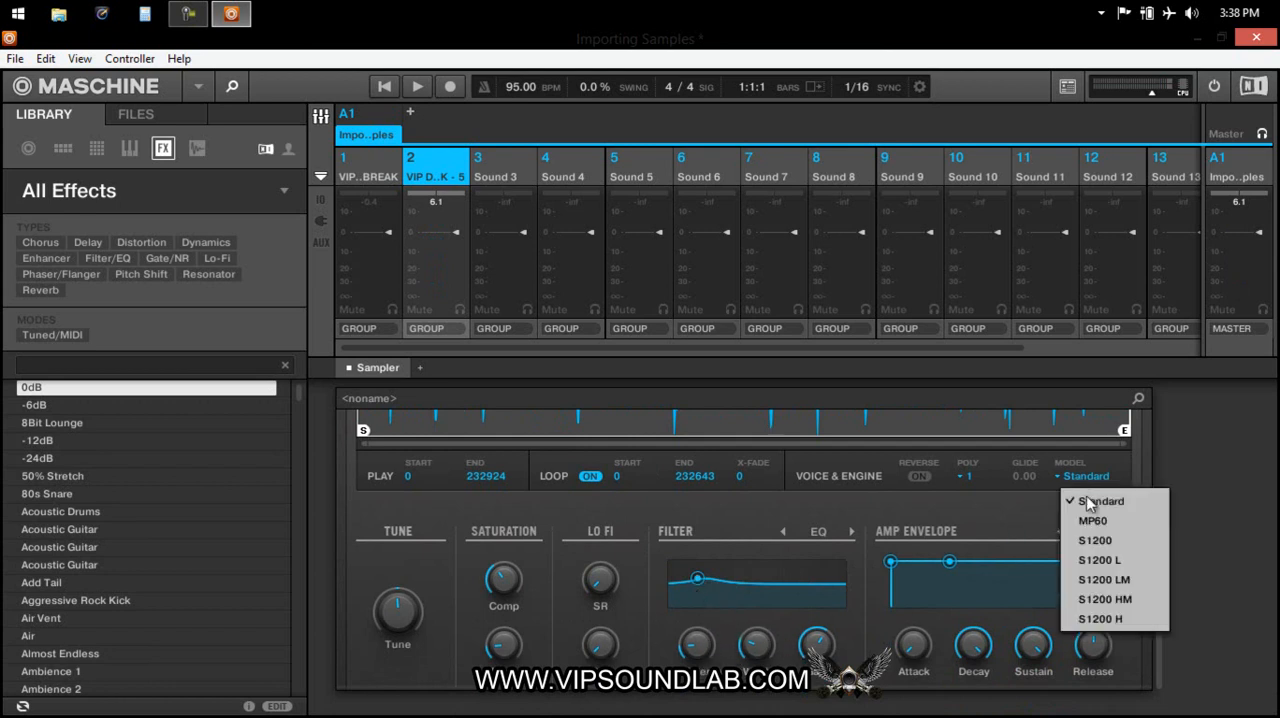
click(1098, 519)
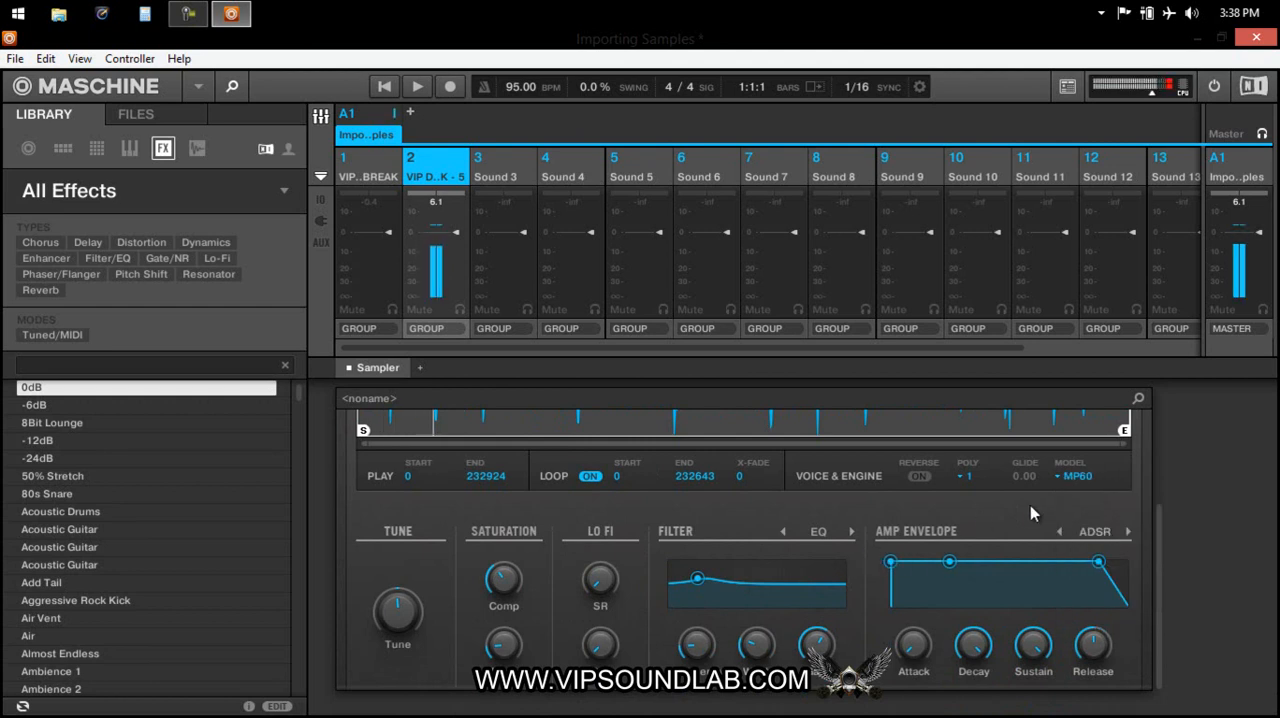
drag(1160, 560, 1161, 486)
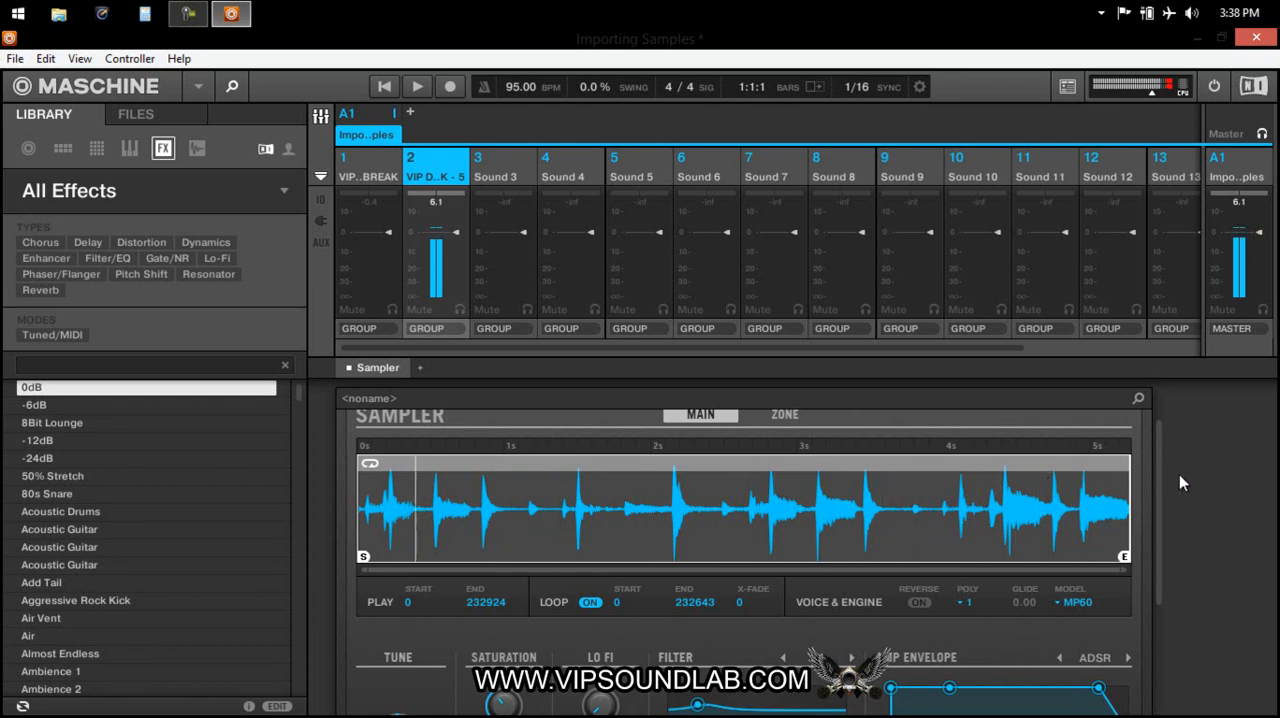
mouse_move(1154, 470)
mouse_down()
mouse_move(1140, 578)
mouse_move(1164, 463)
mouse_up()
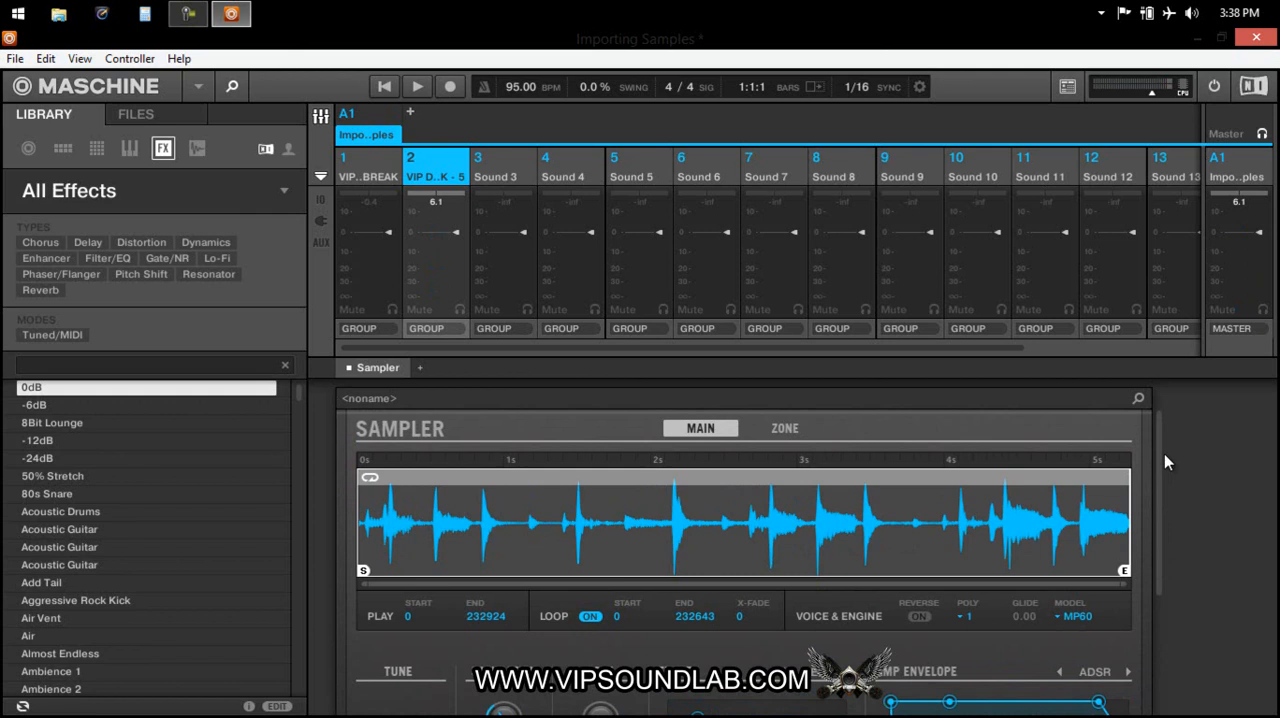
mouse_move(1162, 478)
mouse_down()
mouse_move(1160, 587)
mouse_move(1165, 457)
mouse_up()
Examine the output destinations available for group A1 while keeping it routed to Master.
click(1236, 330)
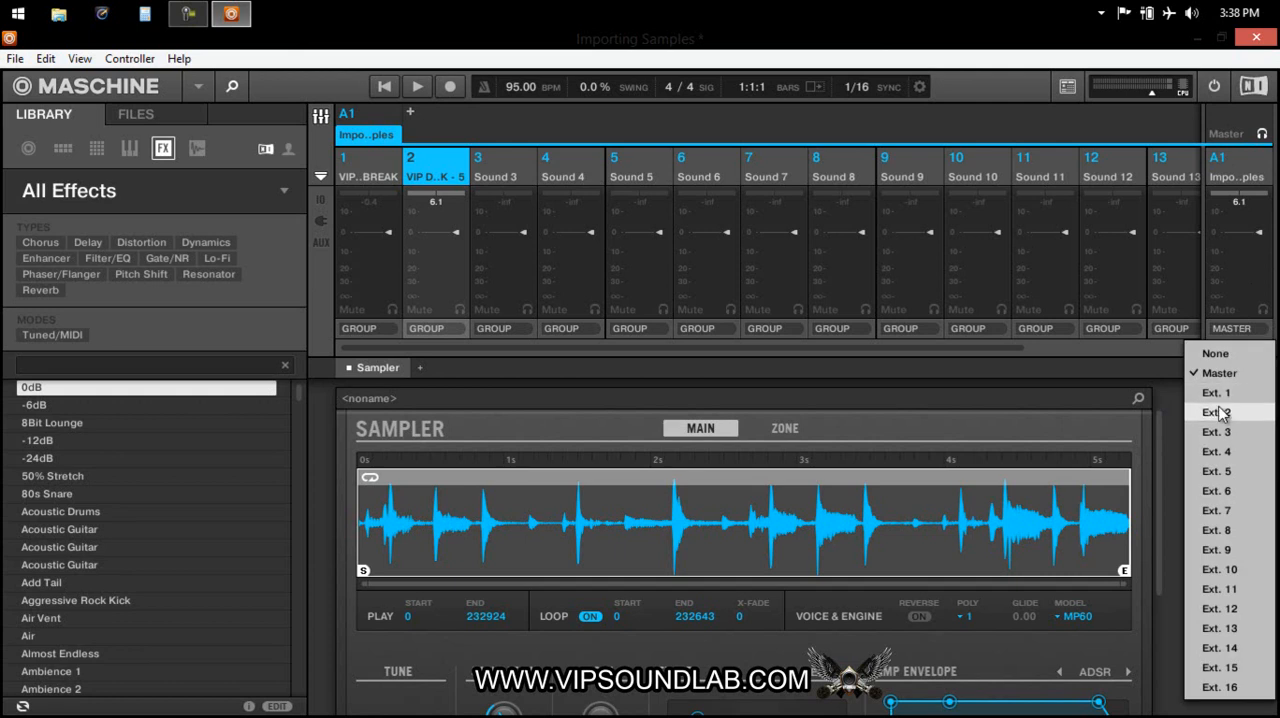
click(1173, 378)
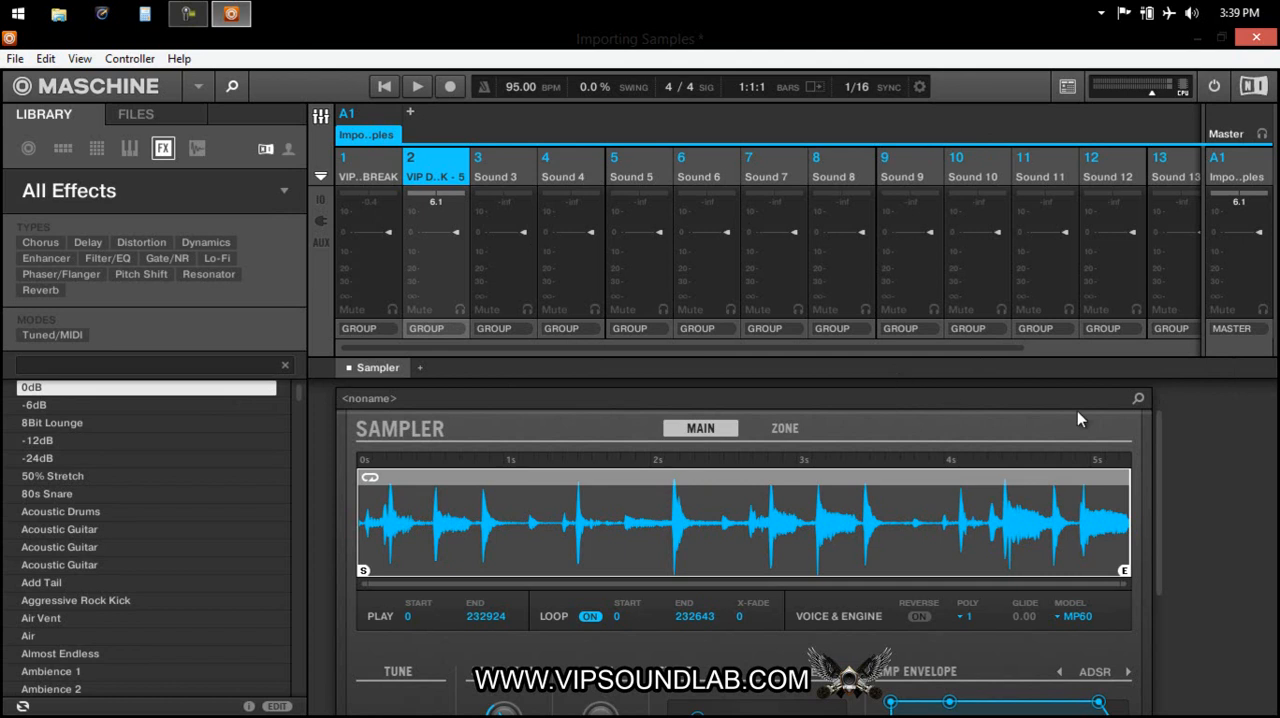
mouse_move(1161, 439)
mouse_down()
mouse_move(1155, 543)
mouse_move(1167, 515)
mouse_up()
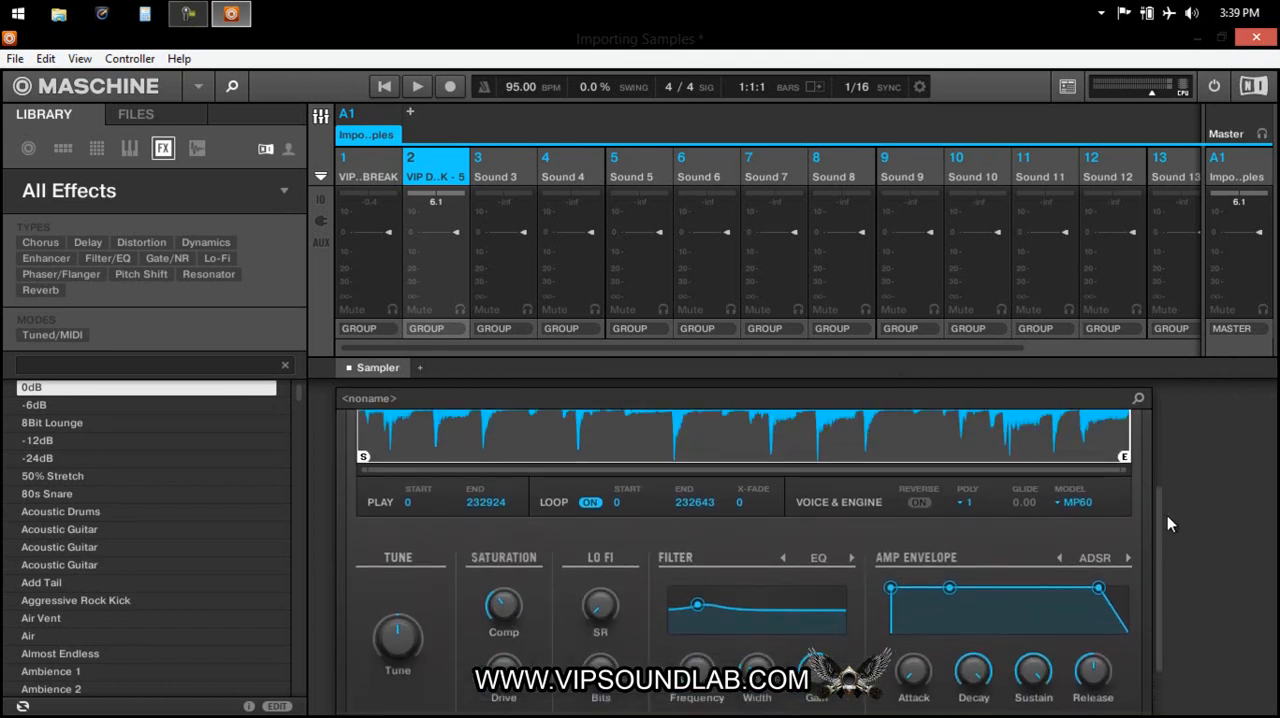
Briefly show and hide the mixer's input/output rows, and leave the plug-in slots displayed on the channel strips.
click(316, 200)
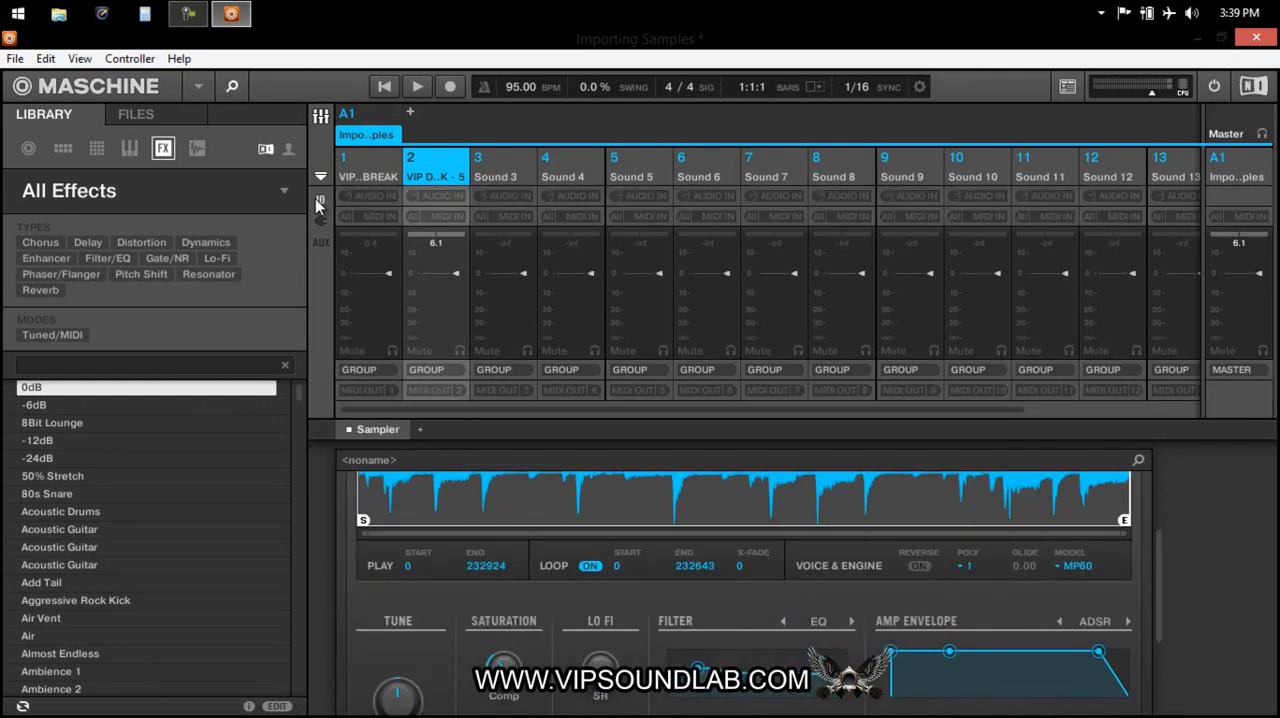
click(316, 200)
click(320, 219)
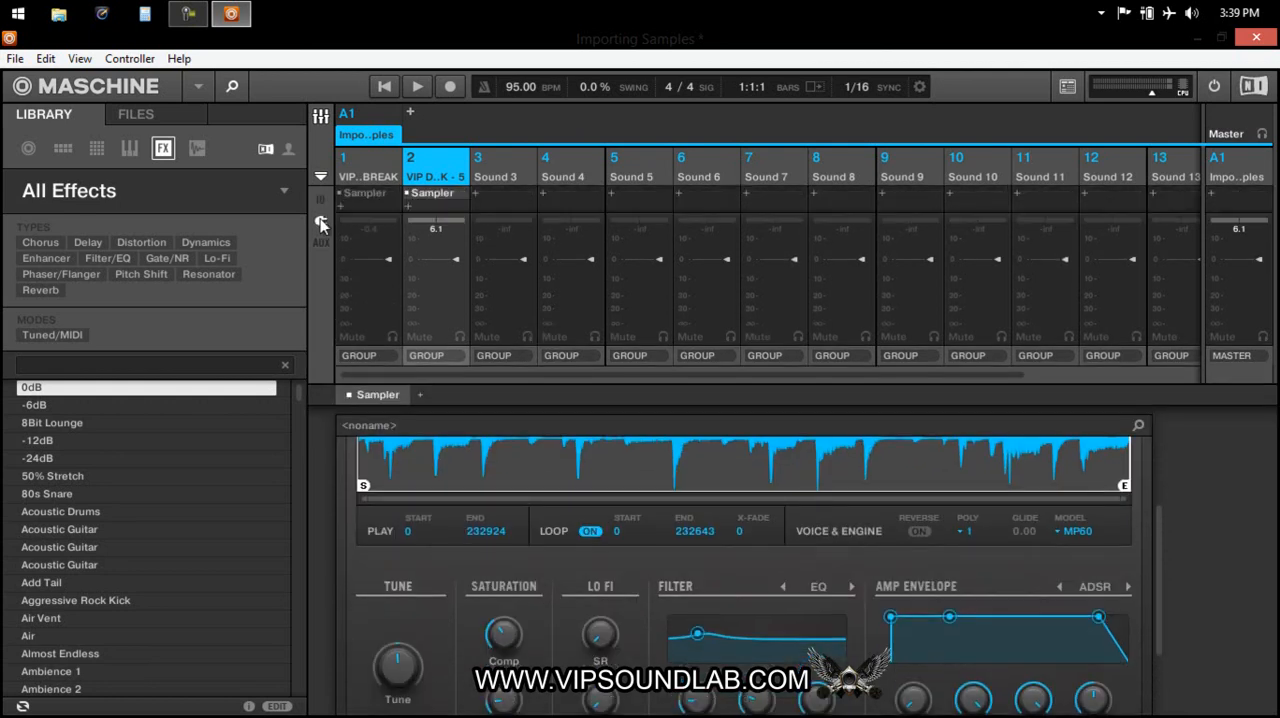
click(320, 219)
click(320, 219)
Add the external effect Kramer Tape Stereo after the Sampler on sound 1.
click(341, 206)
mouse_move(480, 129)
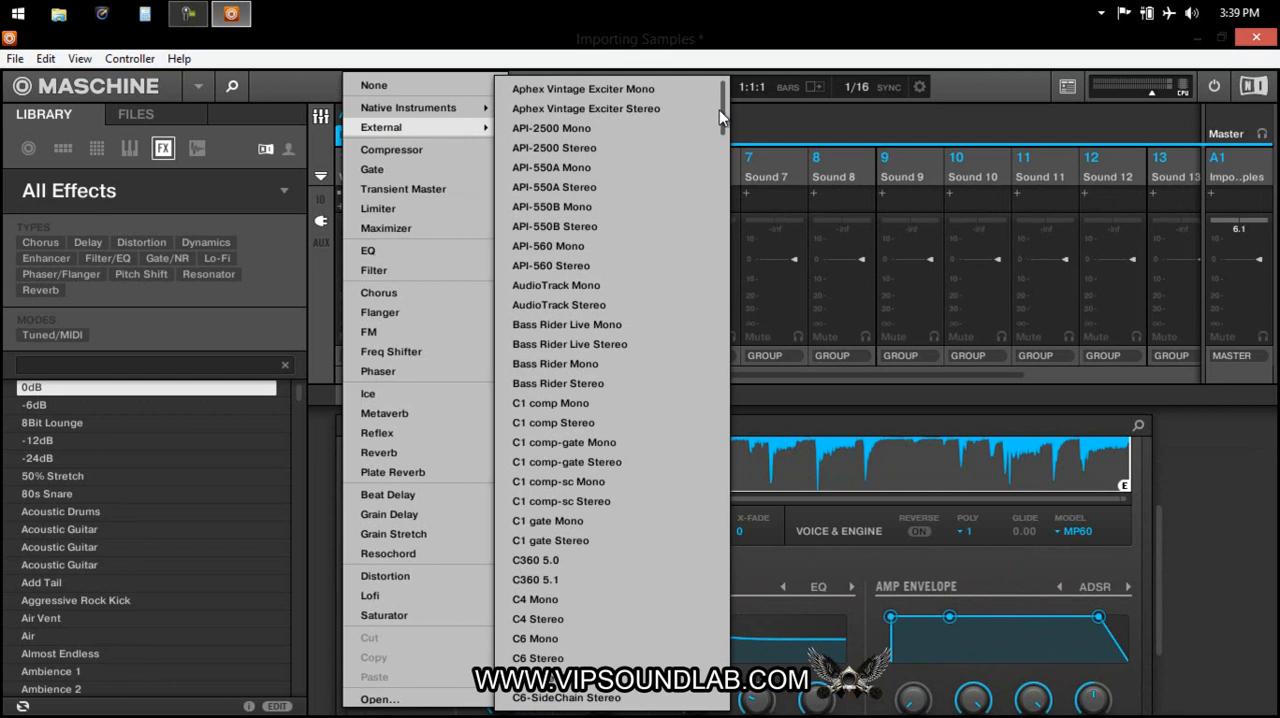
drag(724, 112, 708, 215)
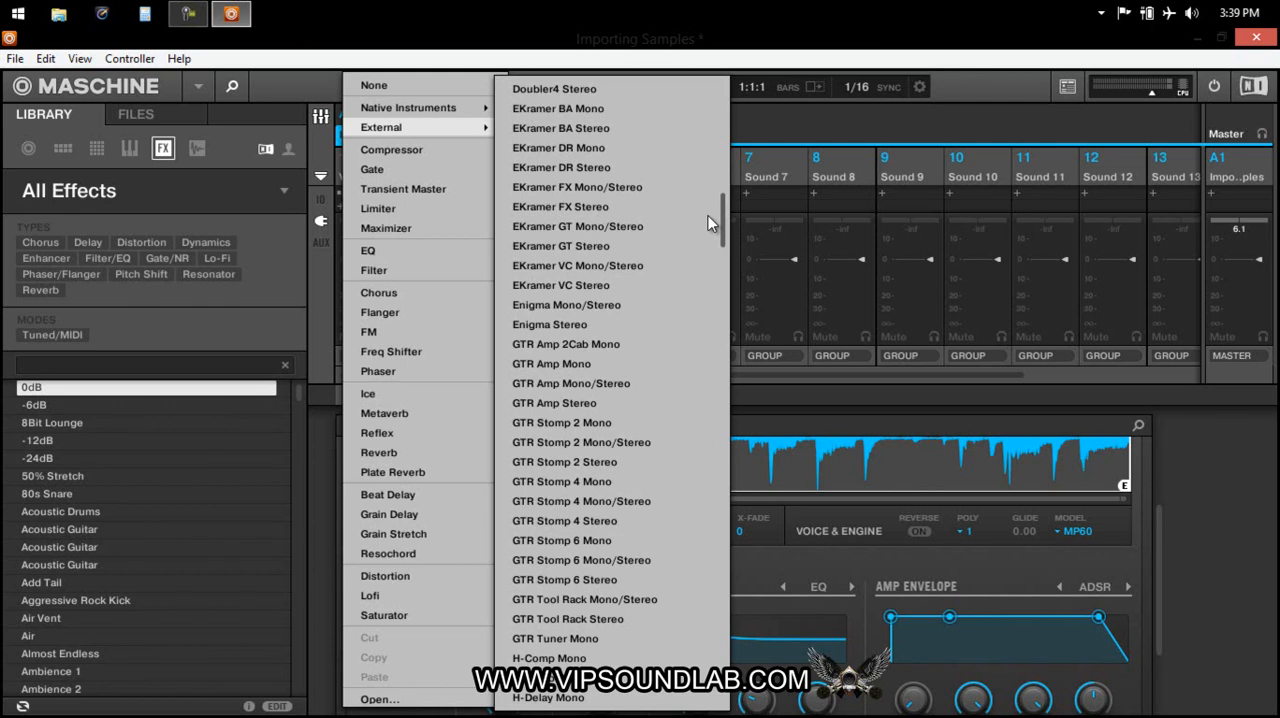
drag(708, 215, 694, 337)
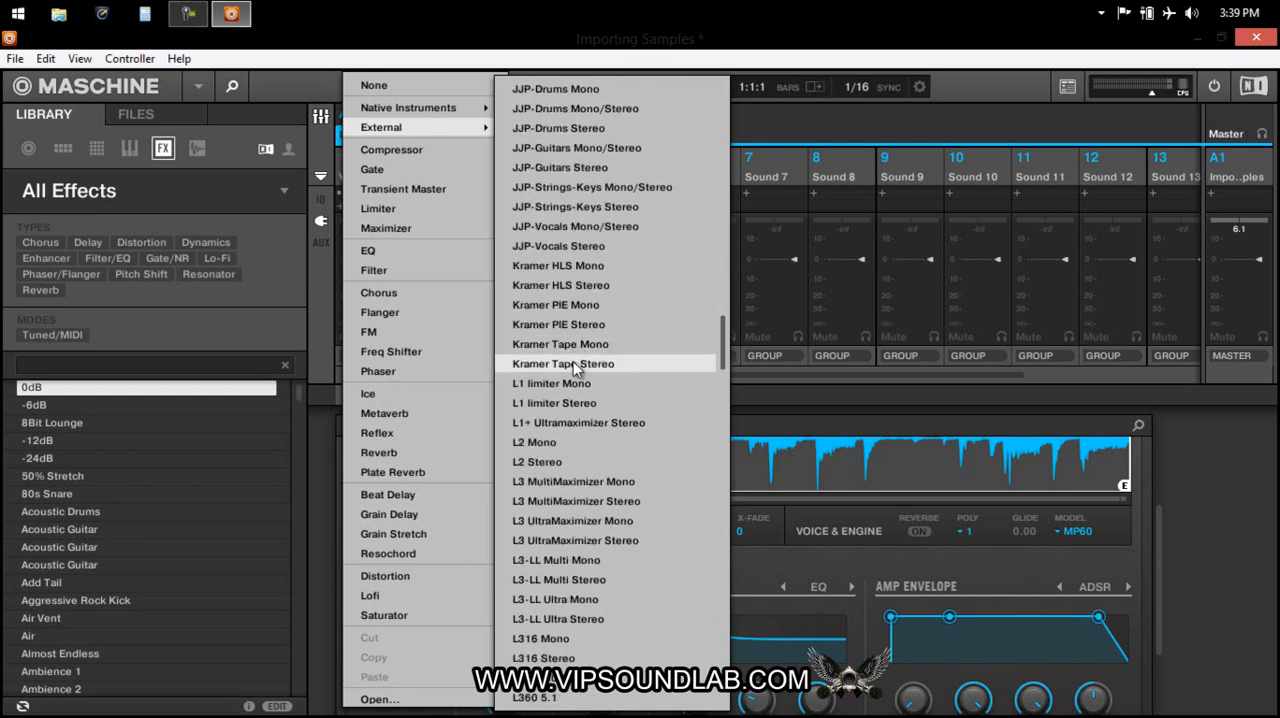
click(573, 363)
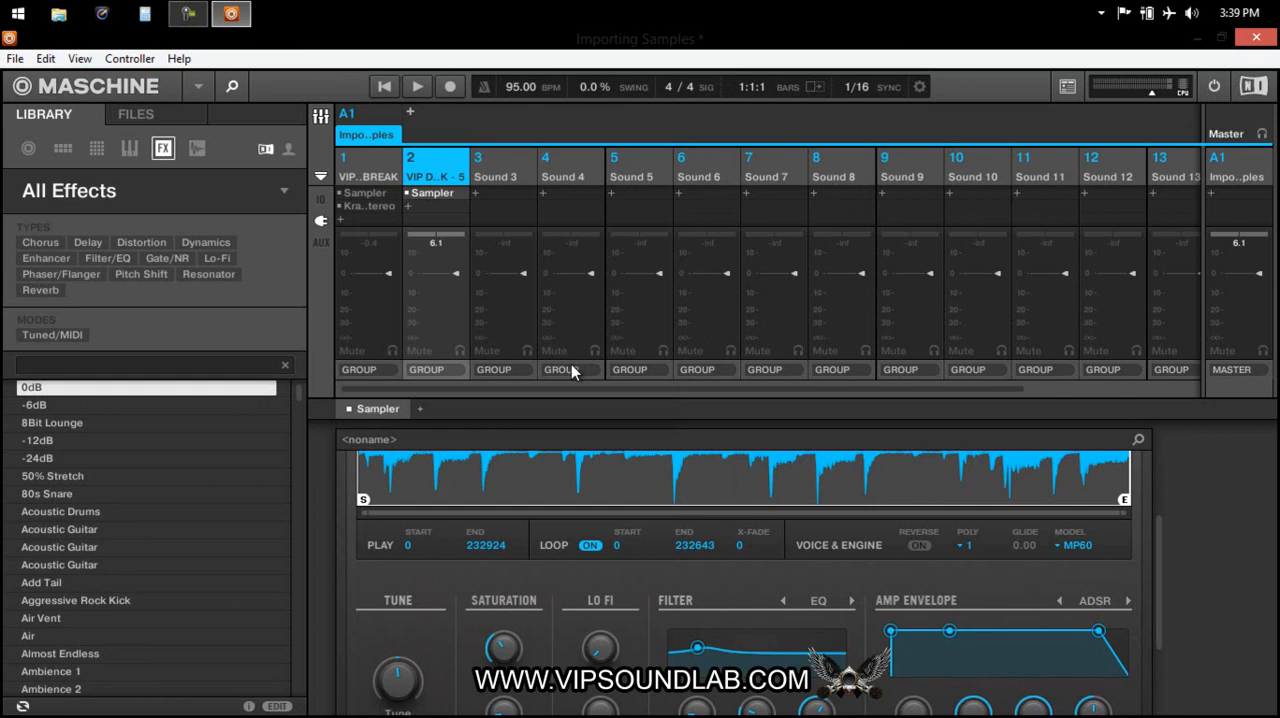
Open sound 1's Kramer Tape Stereo in its own window and move it clear of the first mixer channels.
click(372, 206)
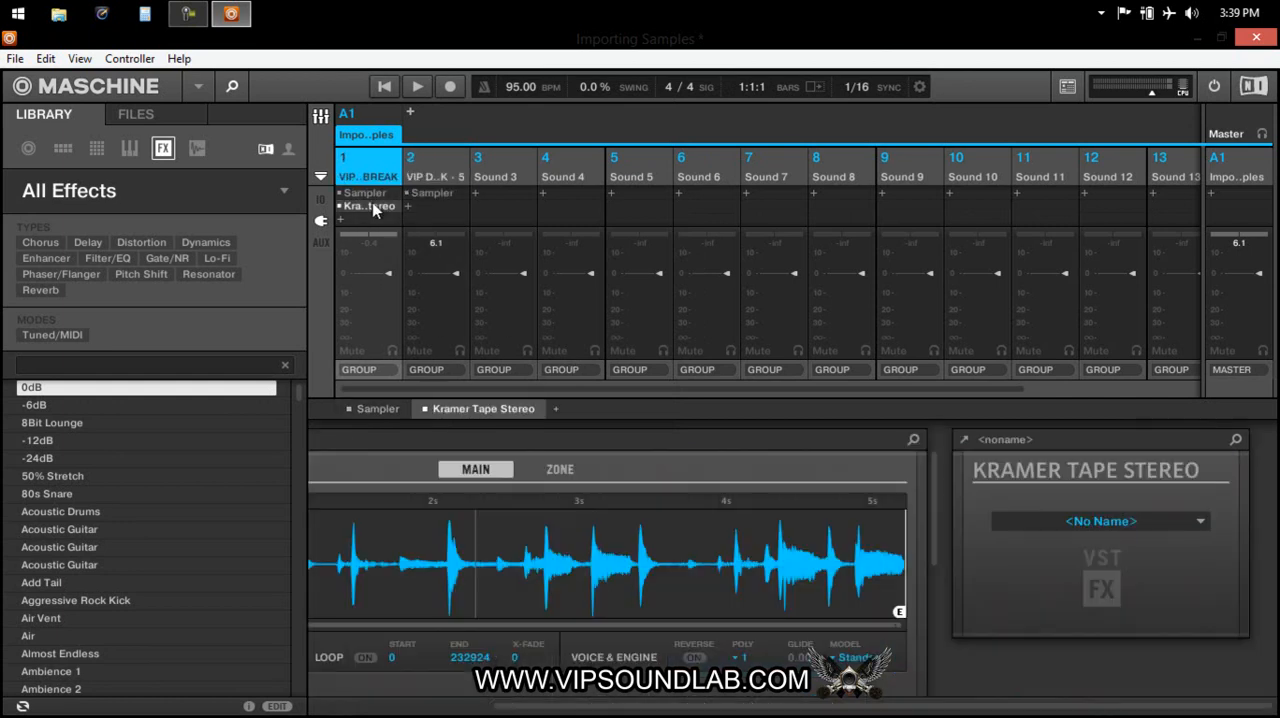
click(964, 440)
drag(627, 66, 1065, 118)
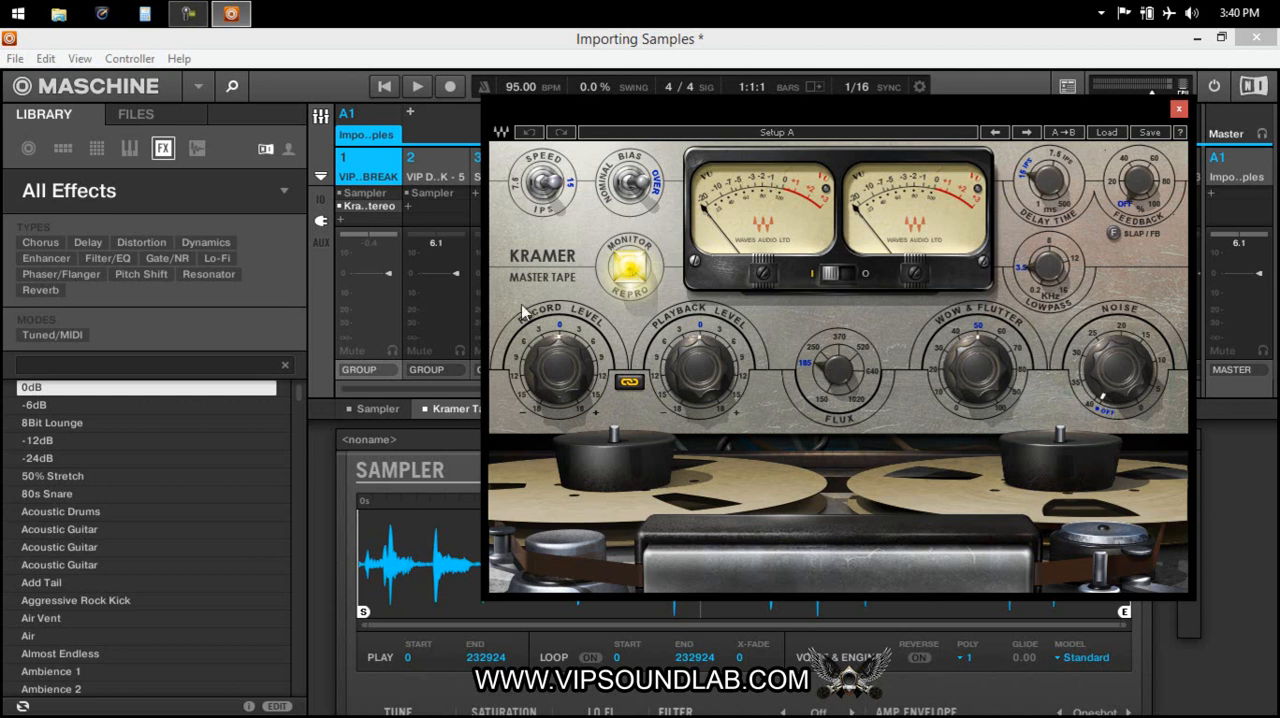
Set the tape's bias to Nominal, speed to 7.5 ips, record level to about -3 and flux to 150.
click(624, 190)
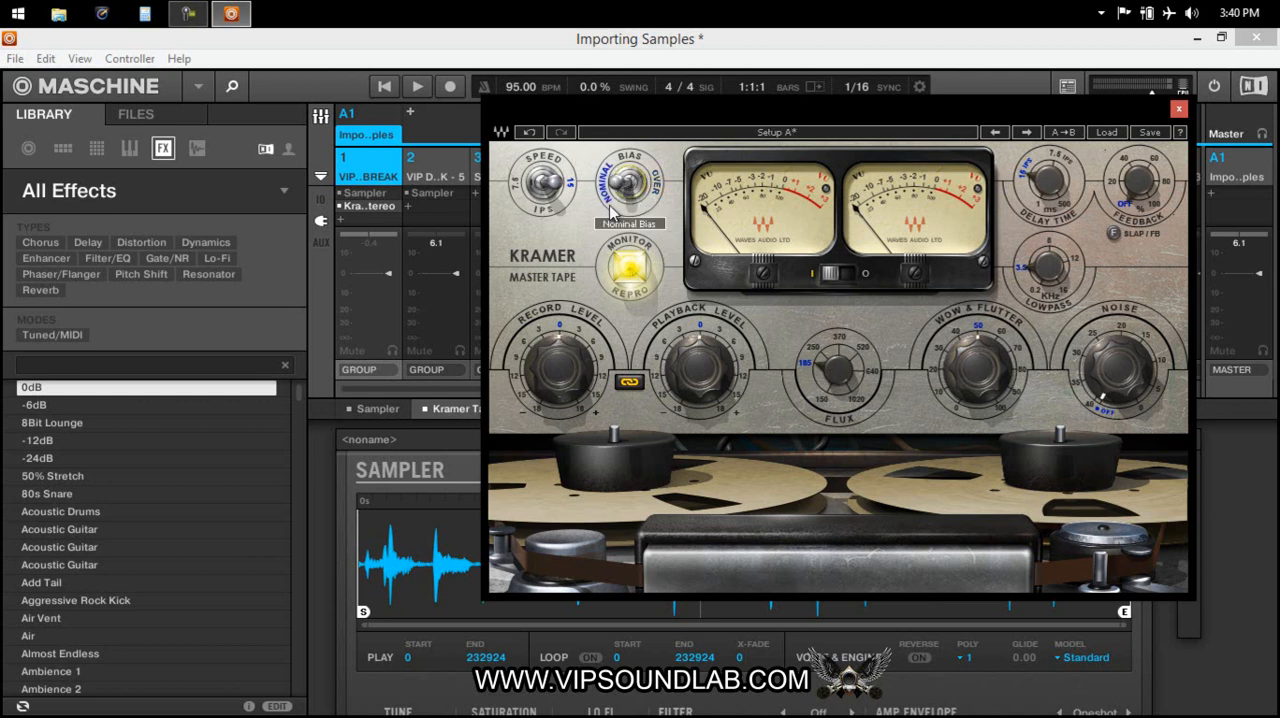
click(537, 186)
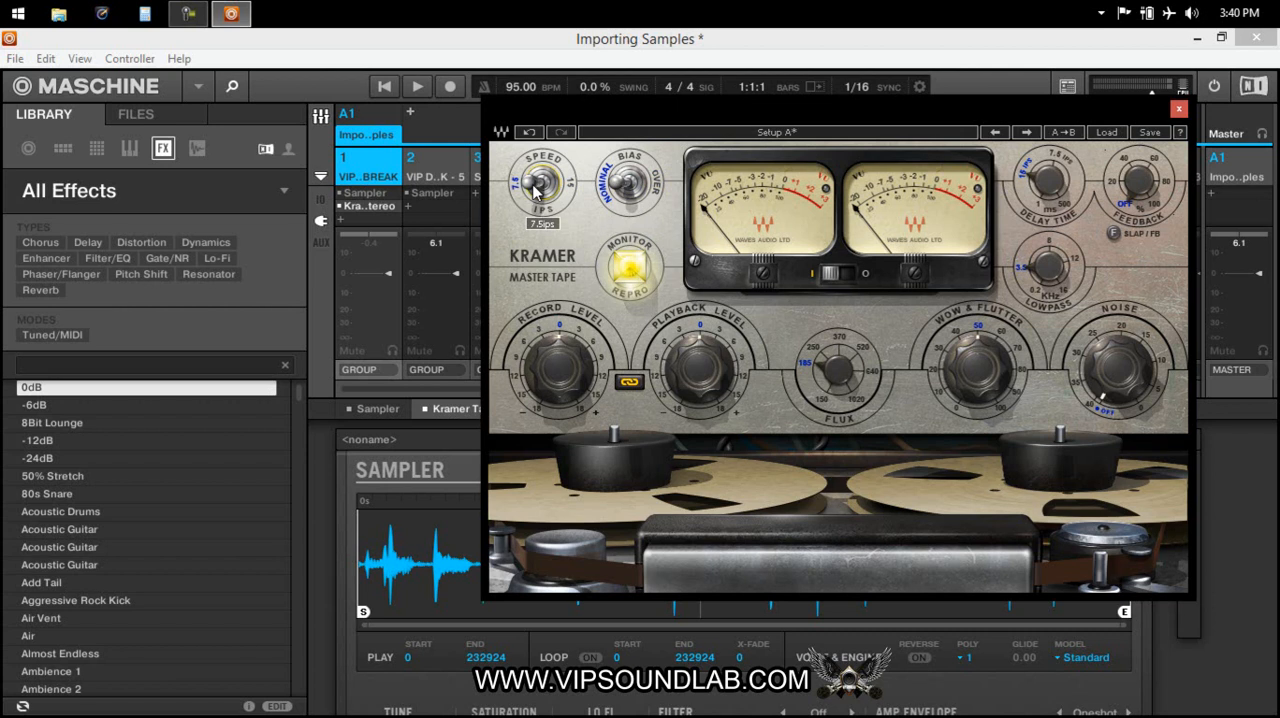
drag(567, 372, 555, 407)
drag(838, 381, 848, 415)
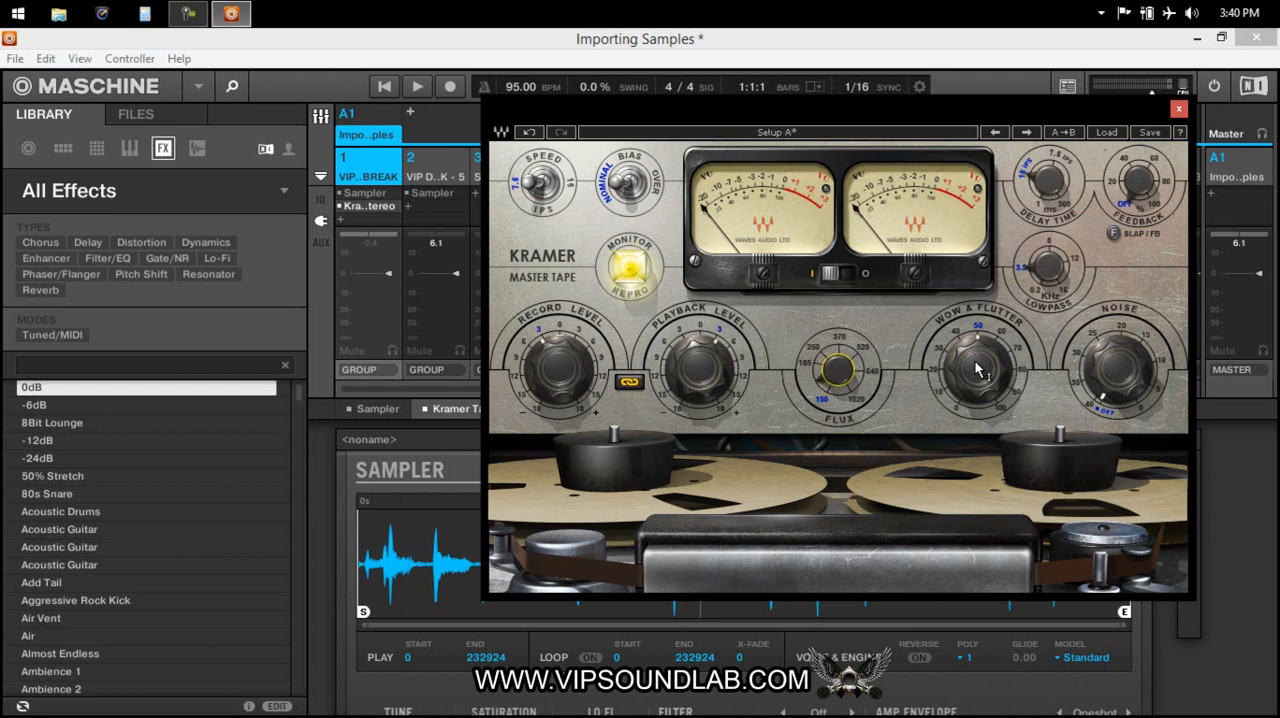
Set the tape's delay time to 7.5 ips and its feedback to about 31.2%, and check the noise and meter calibration controls.
click(1104, 396)
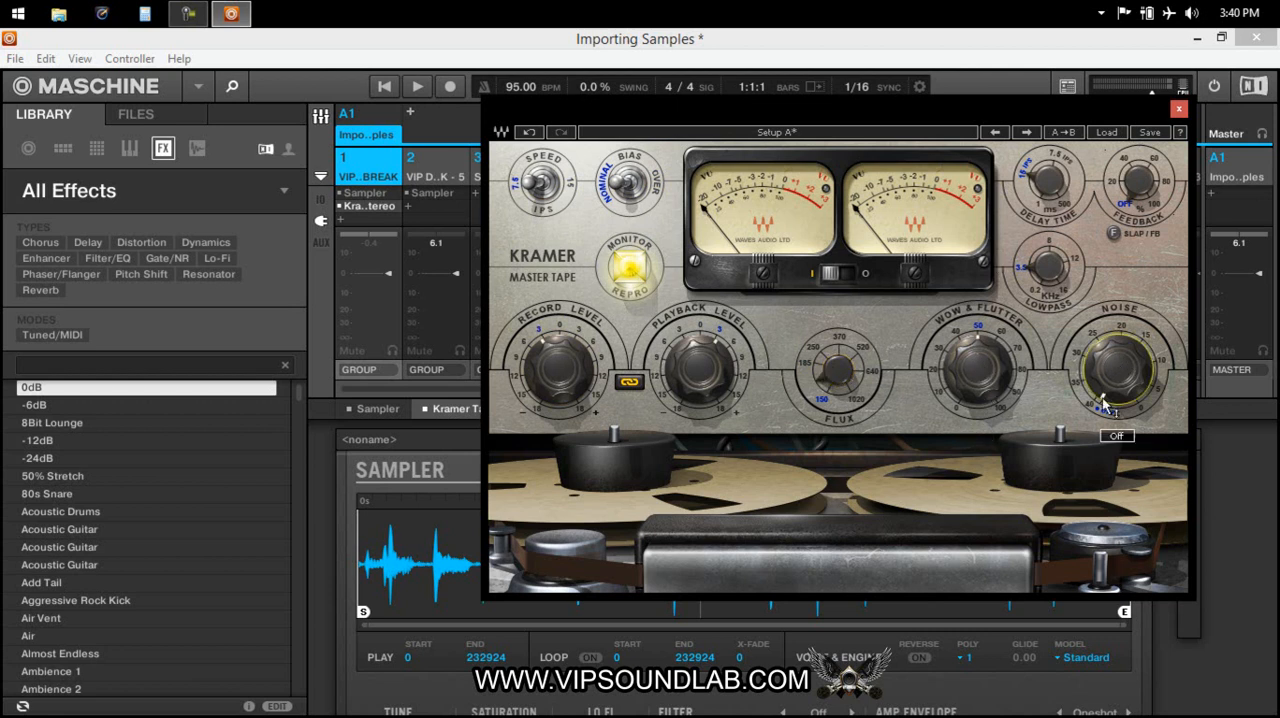
drag(1048, 180, 1019, 111)
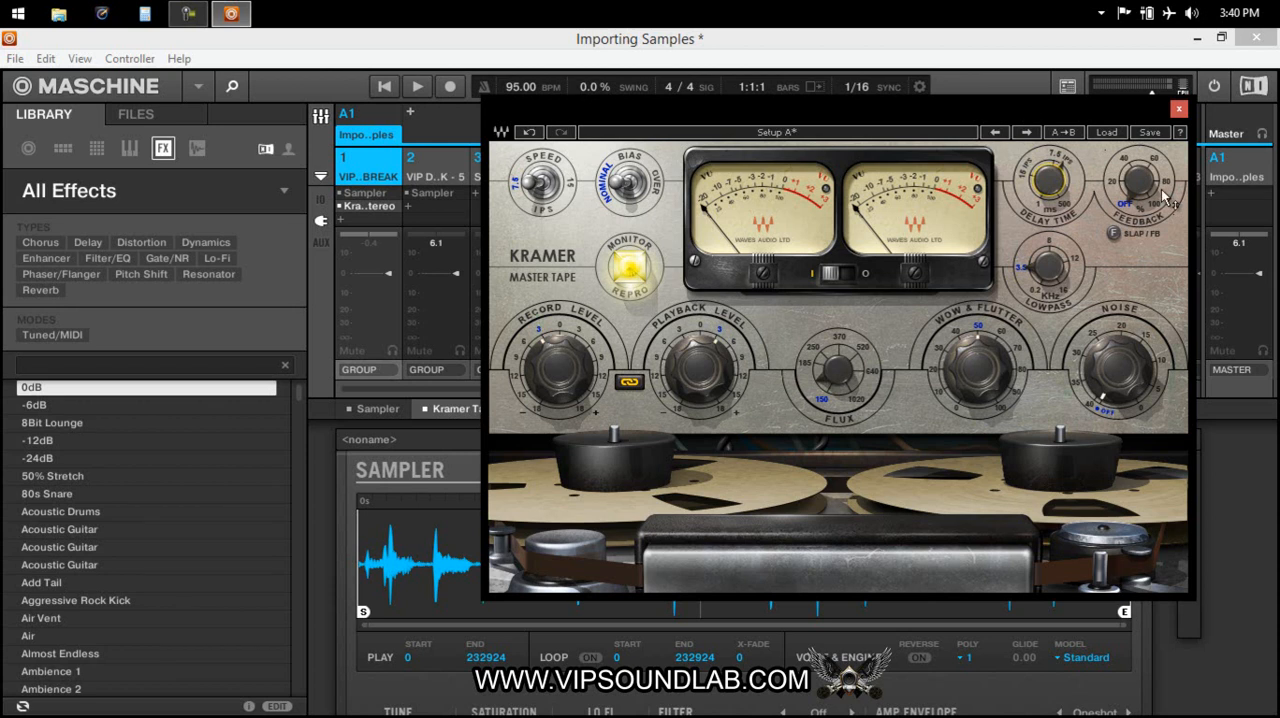
drag(1141, 181, 1102, 89)
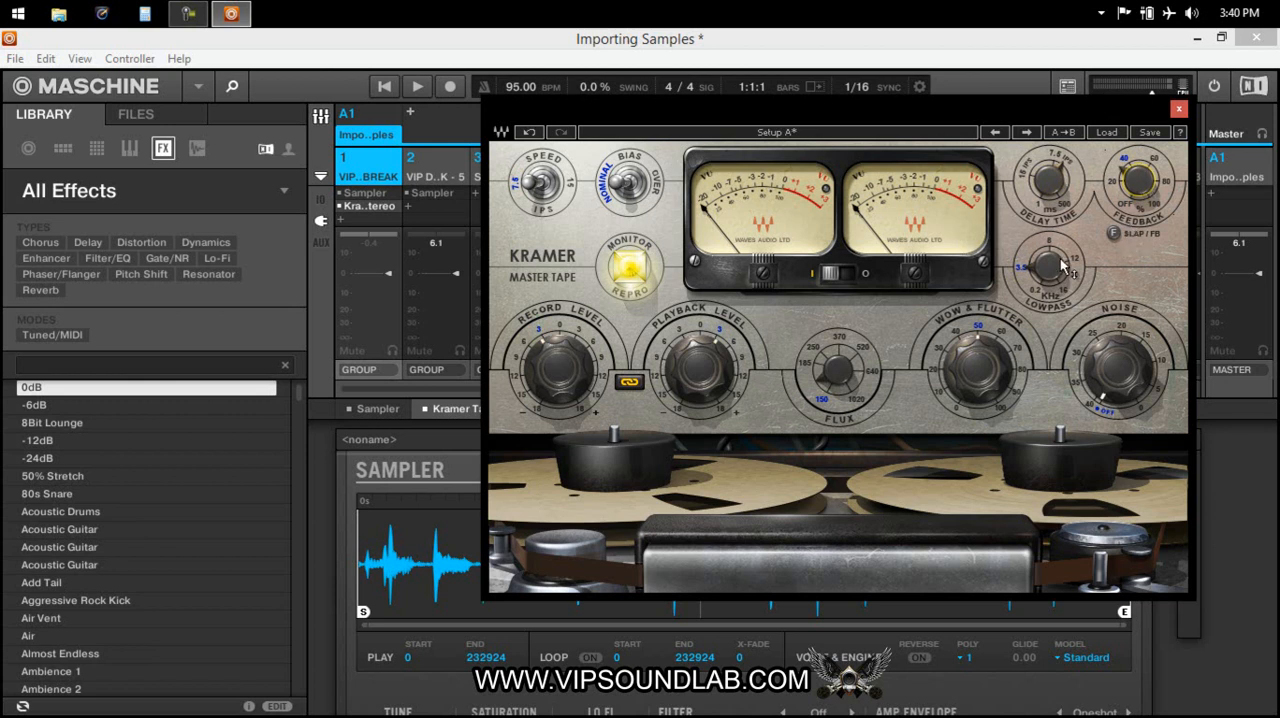
click(759, 274)
drag(918, 276, 916, 284)
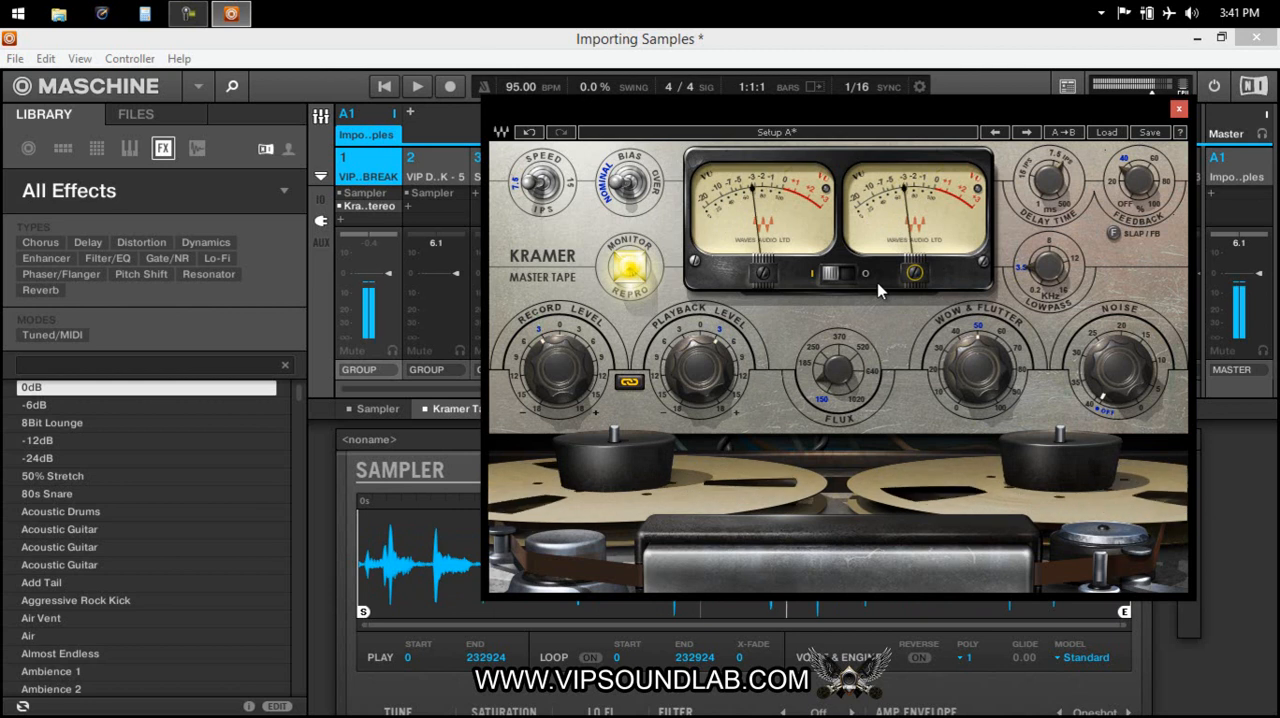
Turn on looping in sound 1's Sampler and change its amp envelope to ADSR, moving the tape plug-in window aside.
click(613, 638)
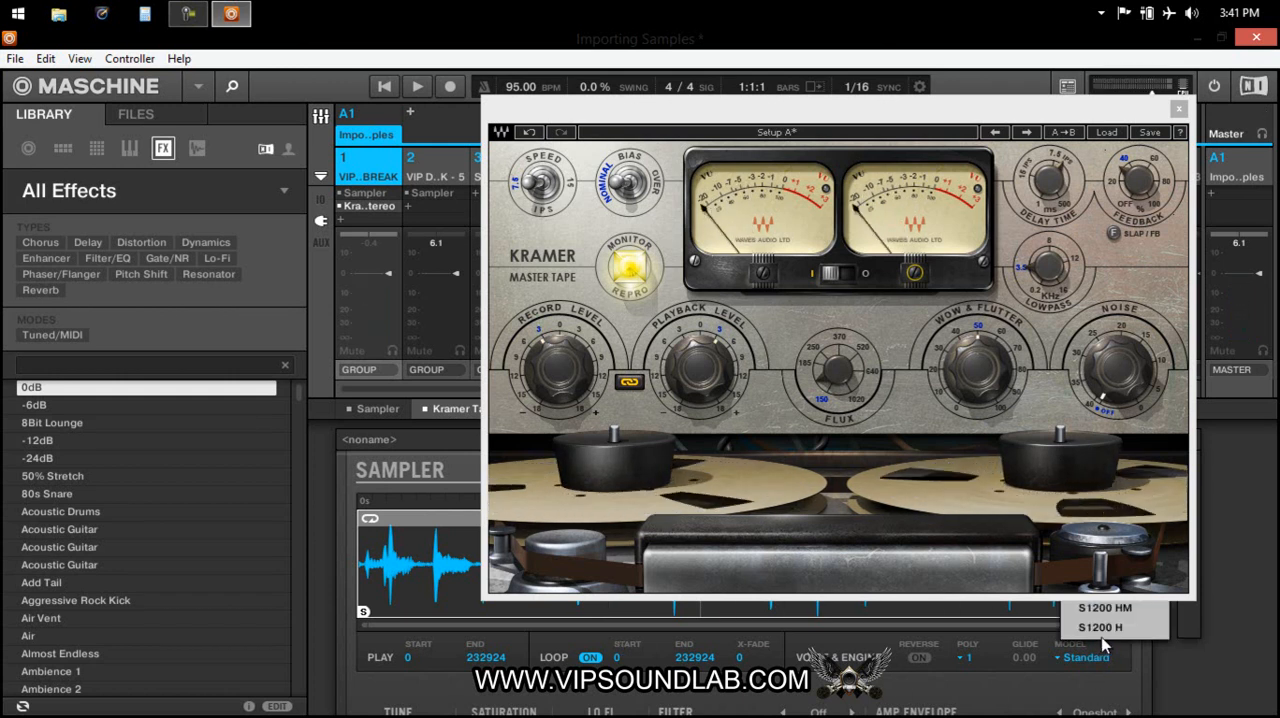
drag(1075, 106, 660, 105)
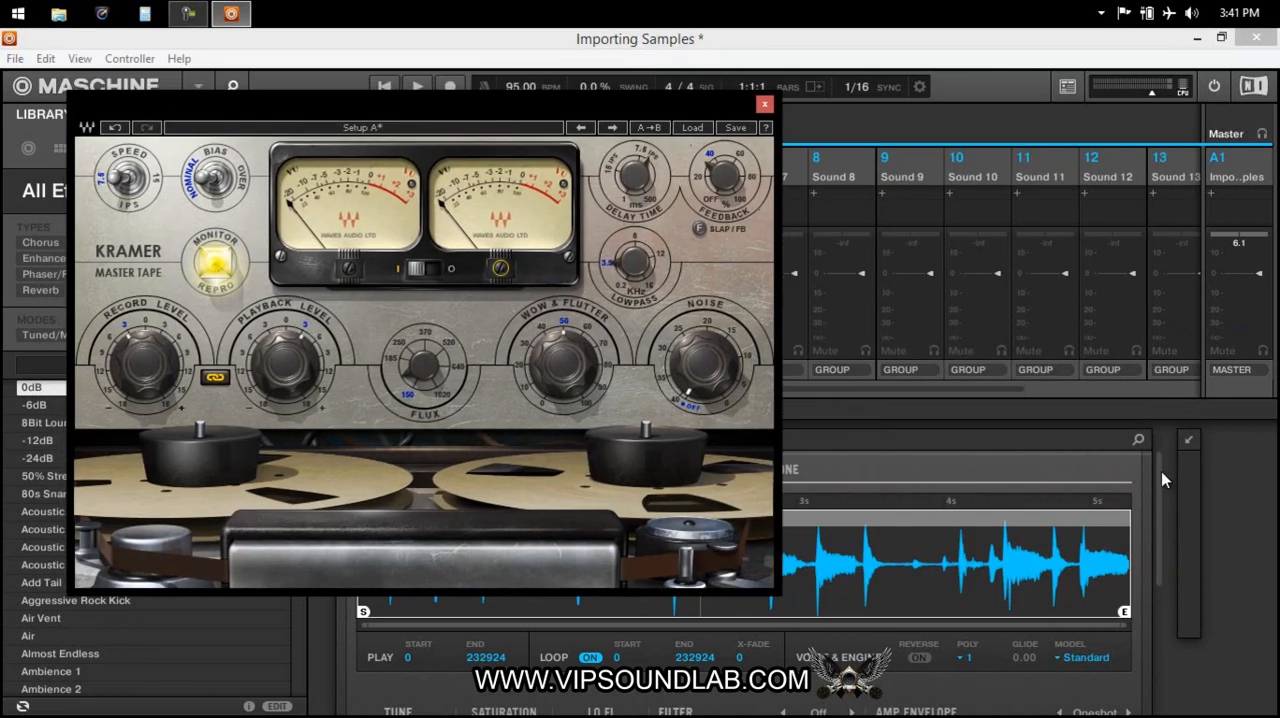
drag(1161, 471, 1159, 556)
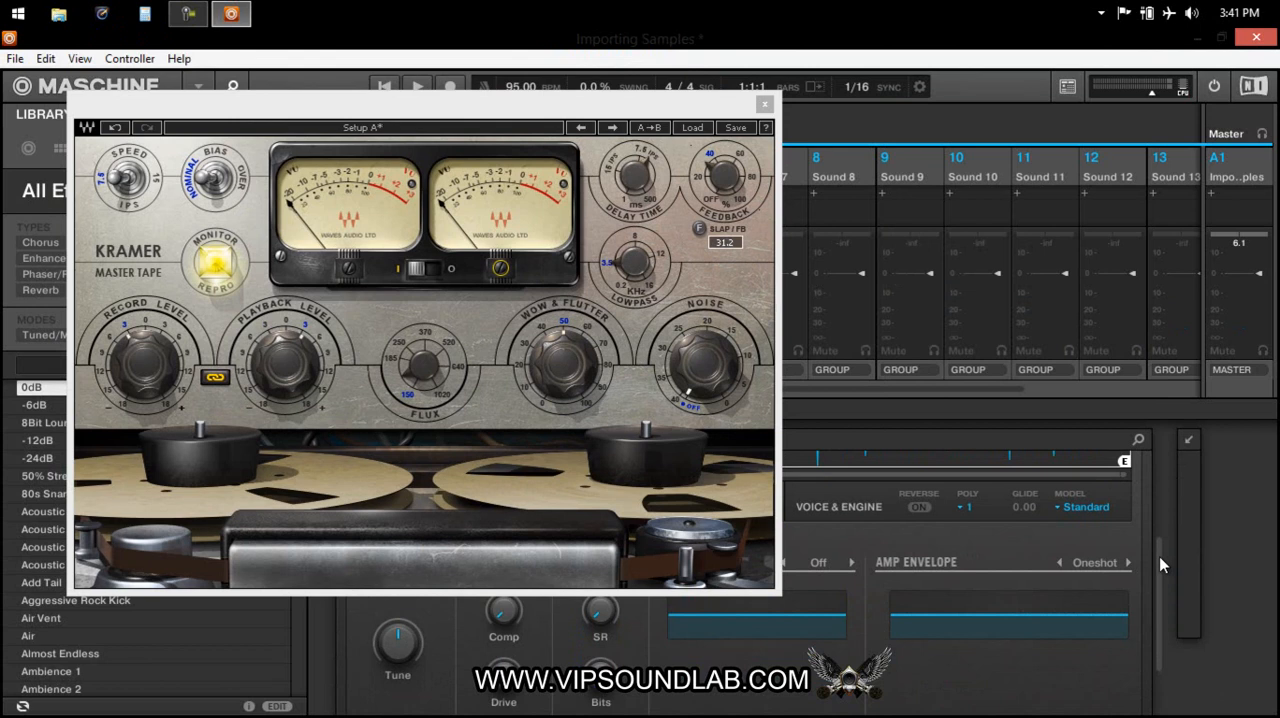
click(1127, 562)
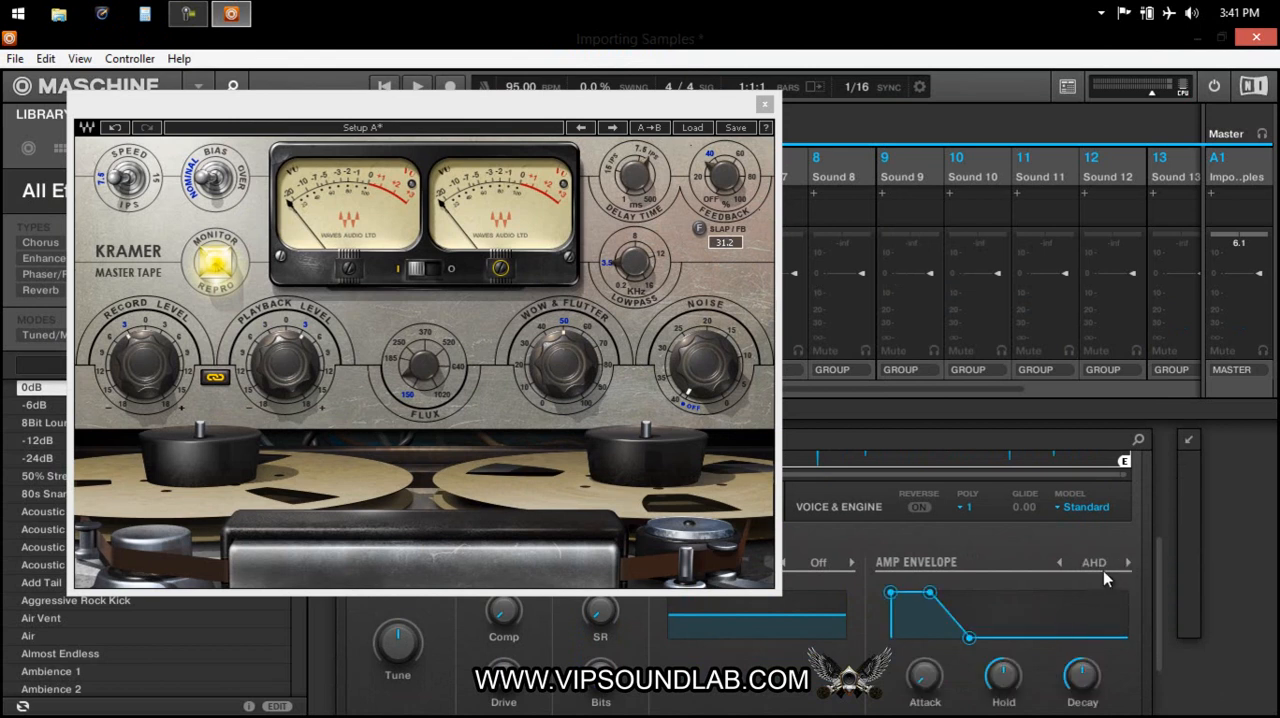
click(1127, 562)
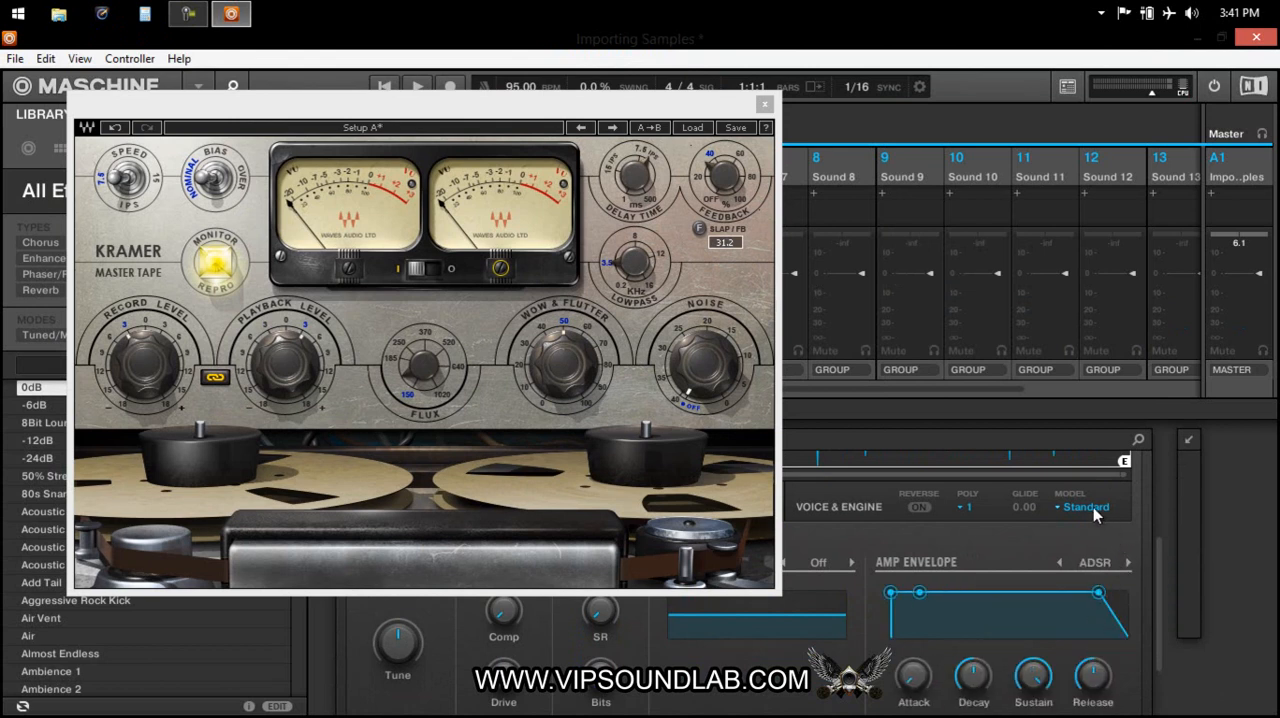
Set sound 1's Sampler engine model to MP60.
click(1103, 517)
click(1100, 555)
Move the tape window off sound 1's Sampler, lower its tune to -1.00 and raise the saturation Comp slightly.
drag(607, 124, 958, 190)
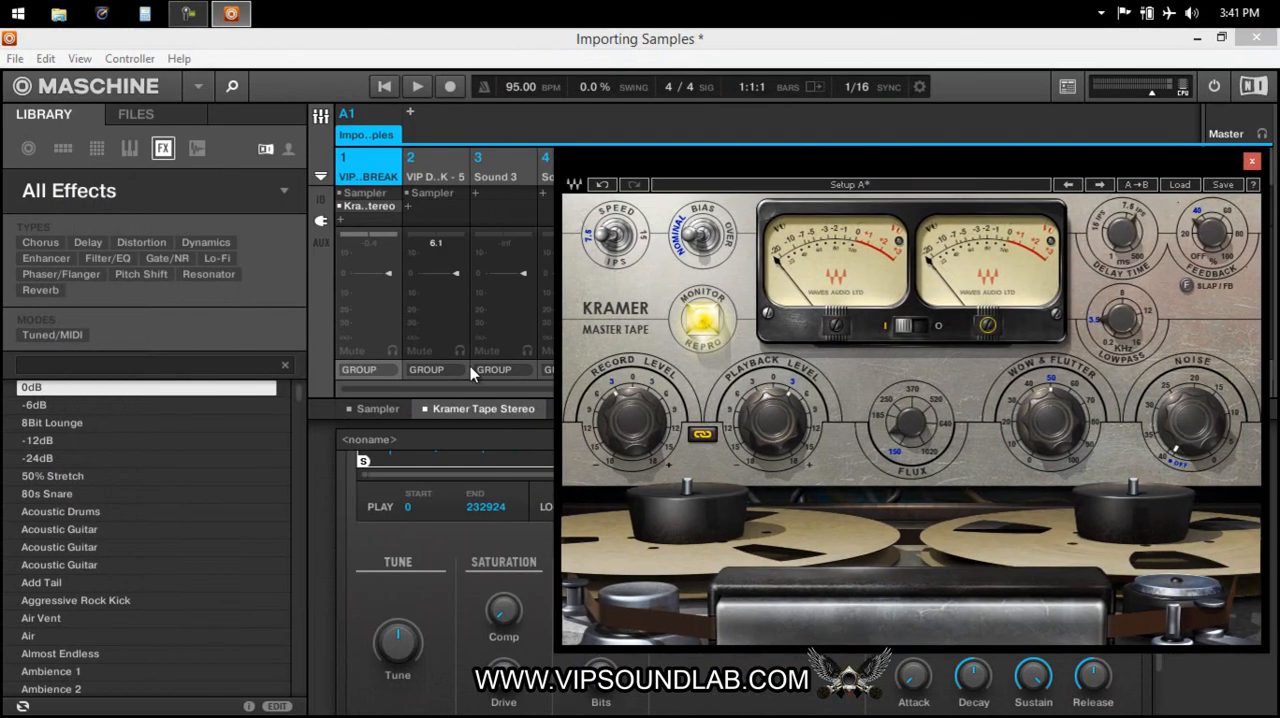
scroll(400, 645, down, 1)
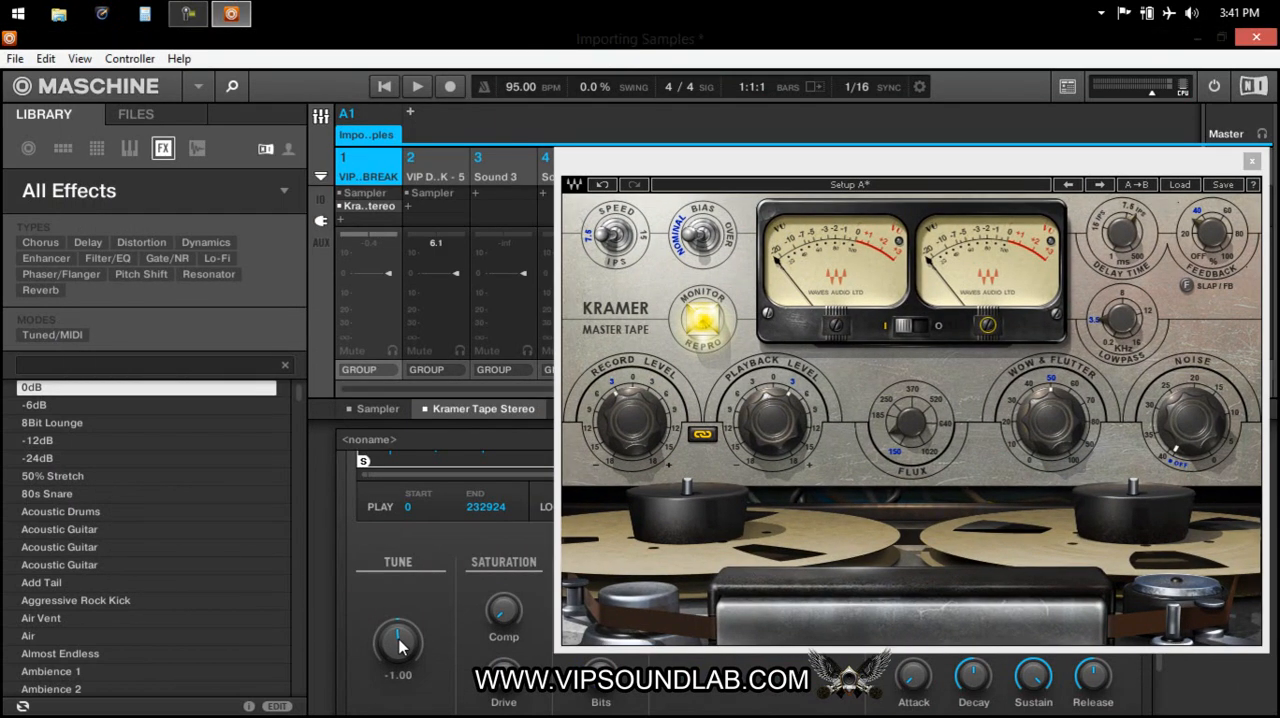
drag(505, 614, 505, 612)
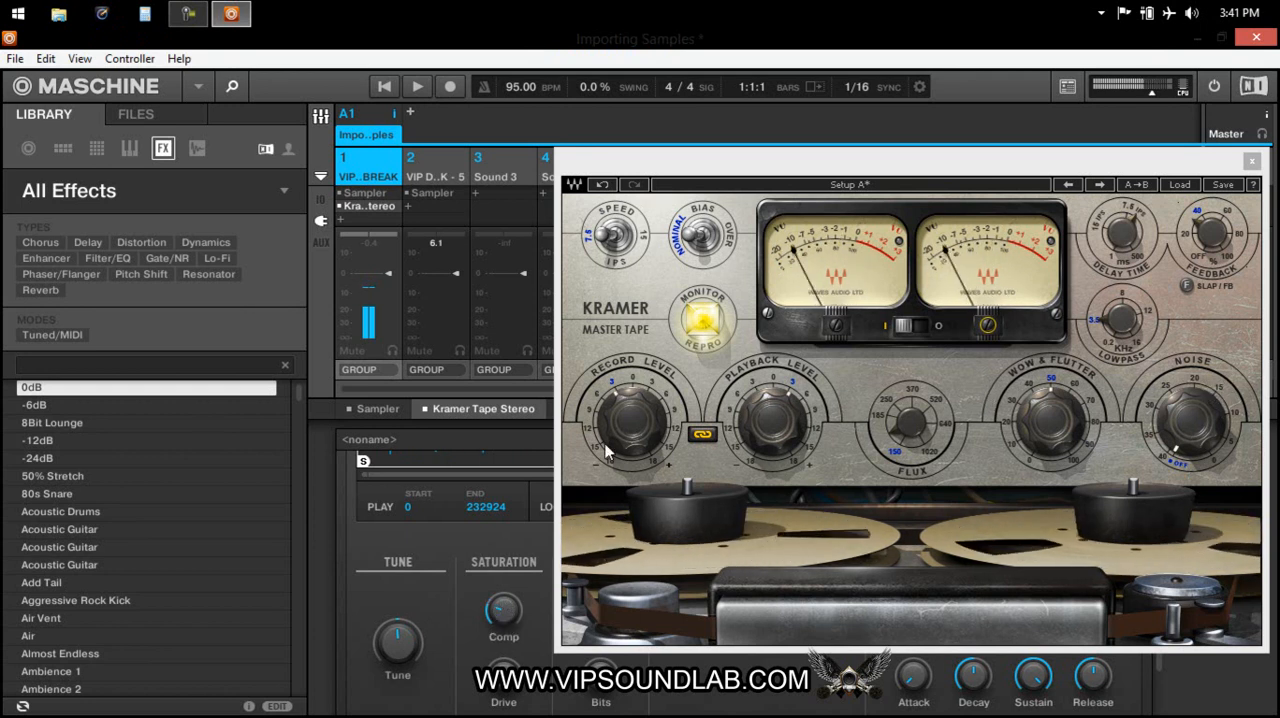
Move aside and close the Kramer tape window, and hide the browser so sound 1's whole Sampler shows.
mouse_move(404, 647)
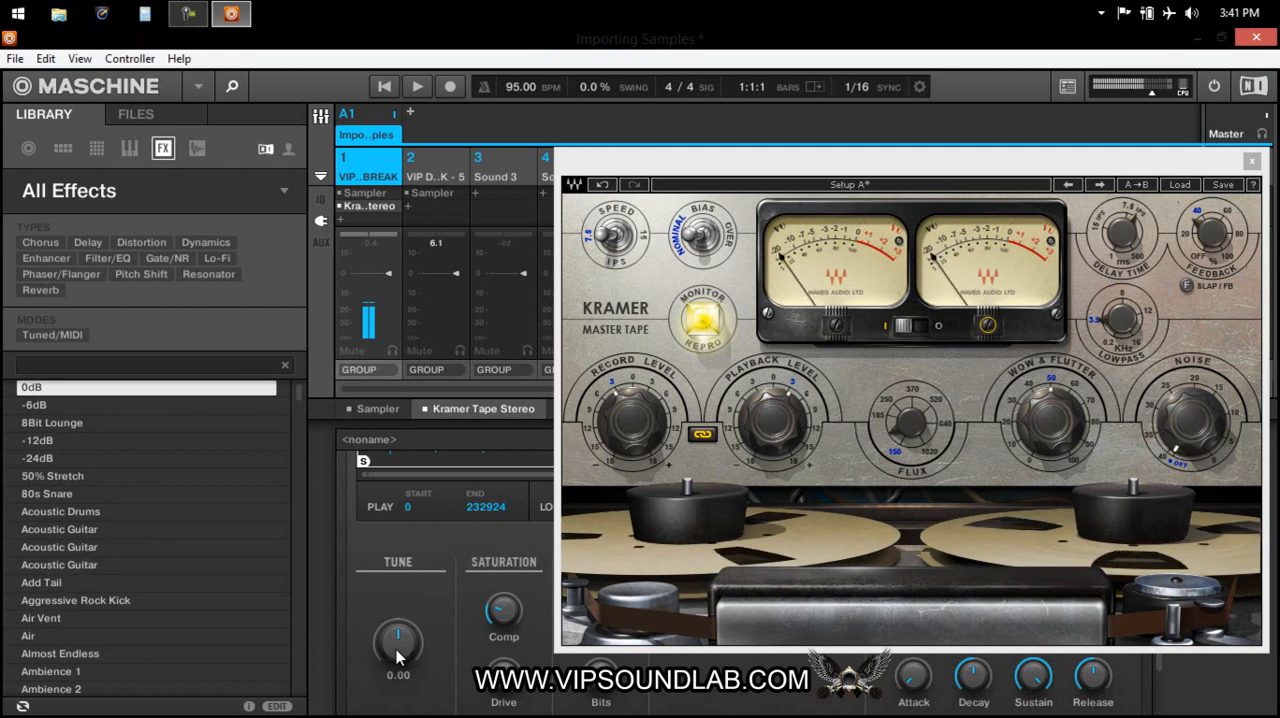
drag(1168, 165, 874, 204)
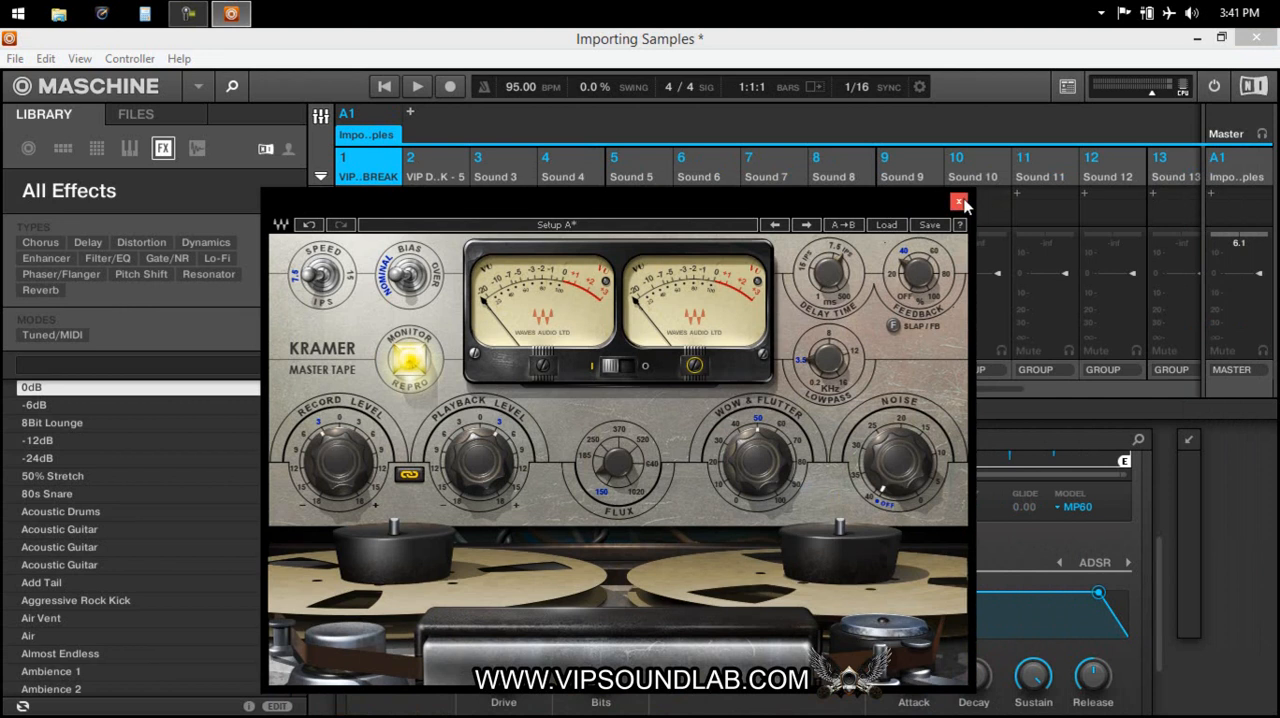
click(958, 203)
drag(930, 567, 939, 484)
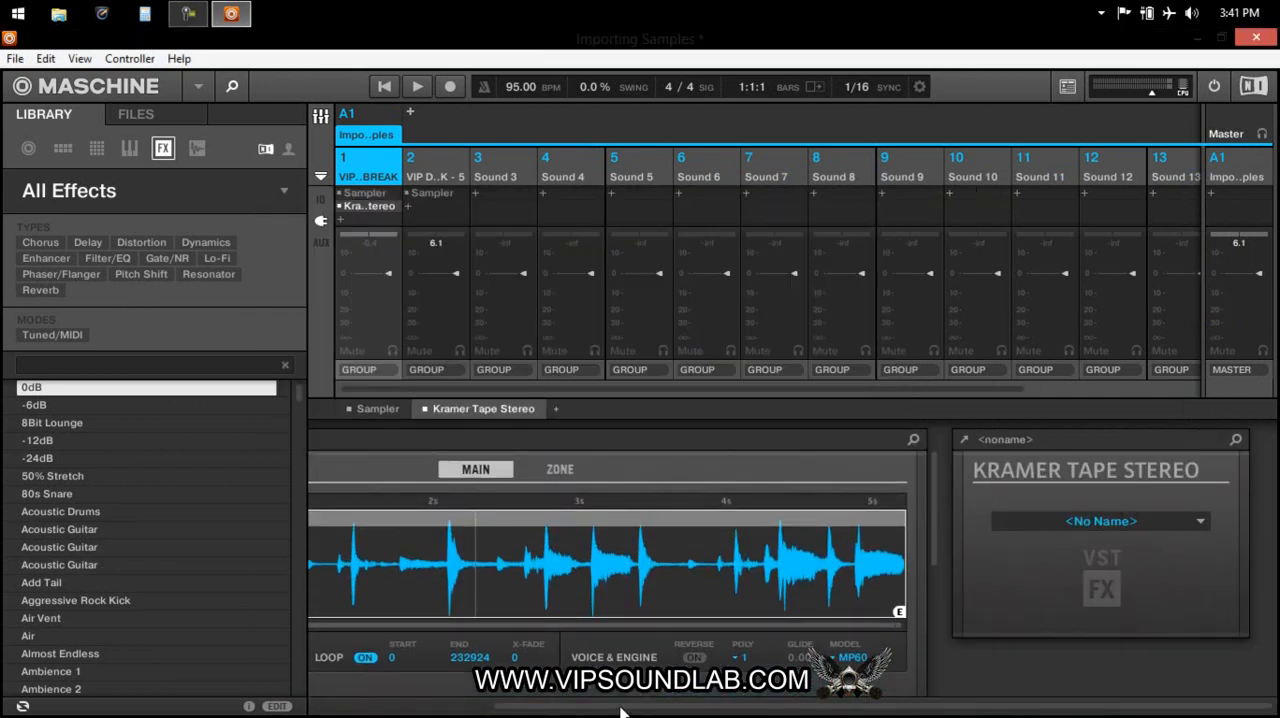
click(232, 86)
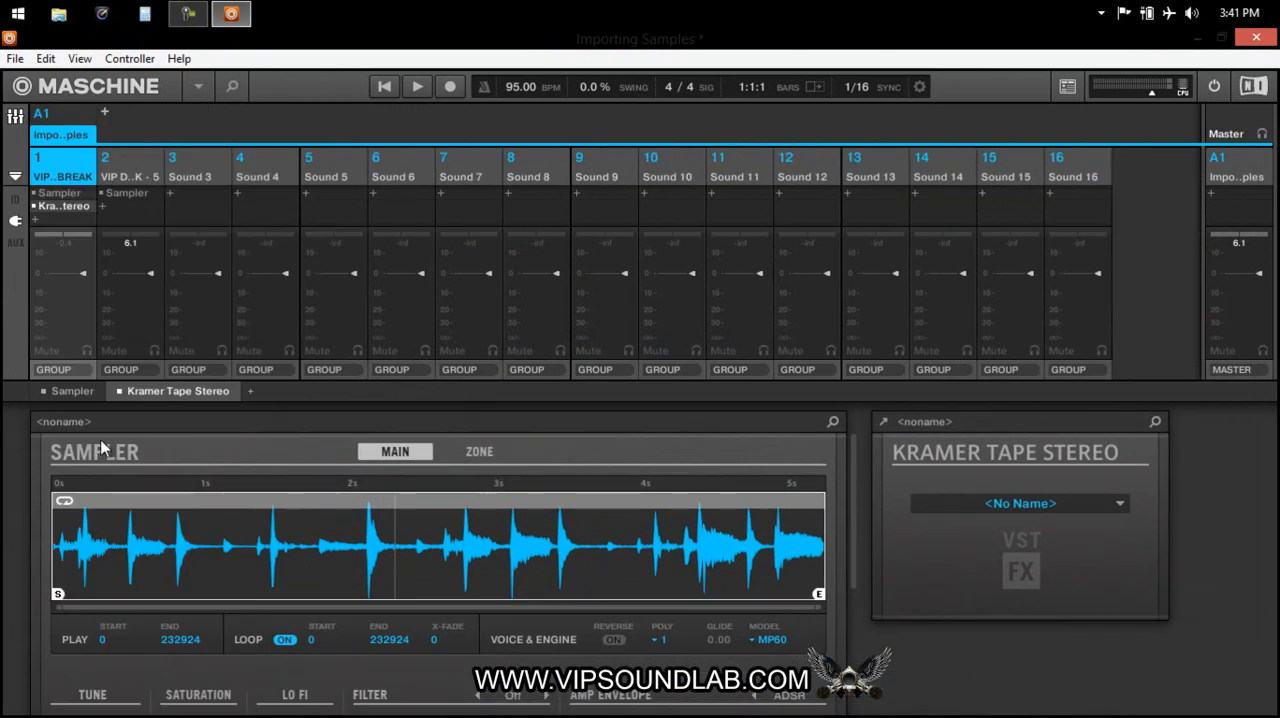
Try new Sampler start points for sound 1, ending with the play start at 97287 and the loop start at 120692.
drag(50, 594, 770, 588)
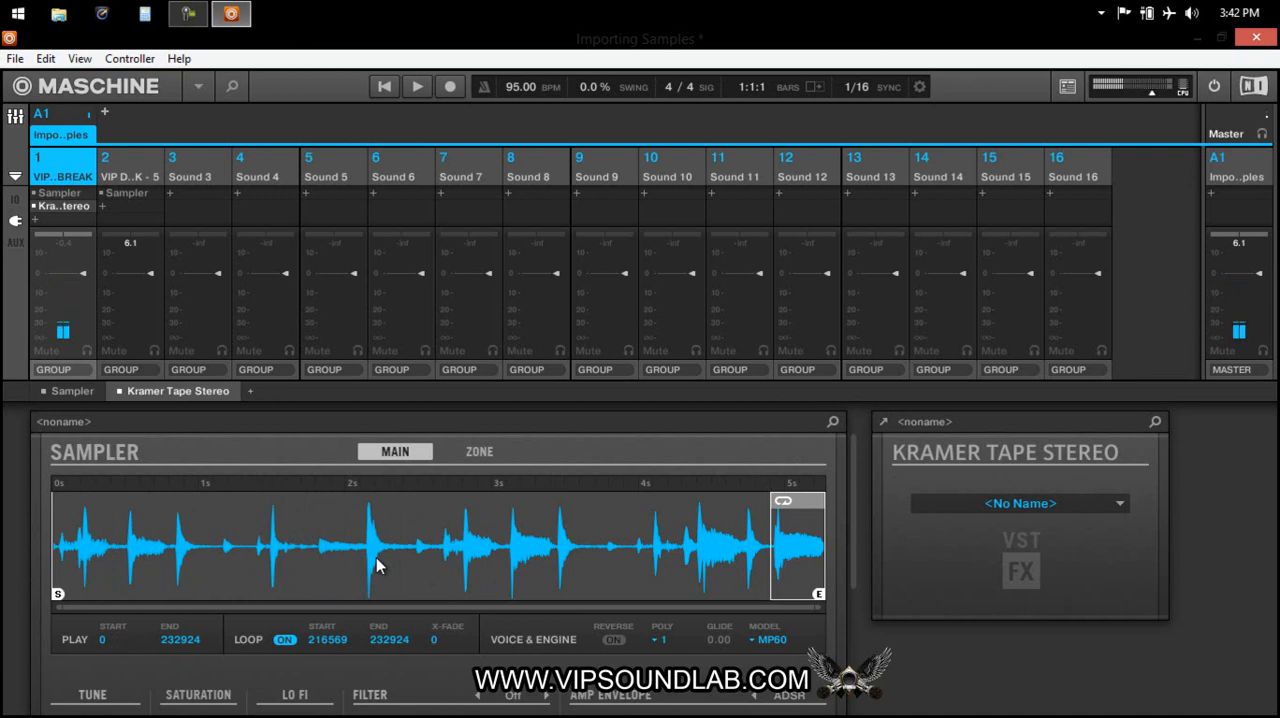
mouse_move(59, 593)
mouse_down()
mouse_move(752, 593)
mouse_move(772, 597)
mouse_move(757, 612)
mouse_move(780, 612)
mouse_move(427, 610)
mouse_up()
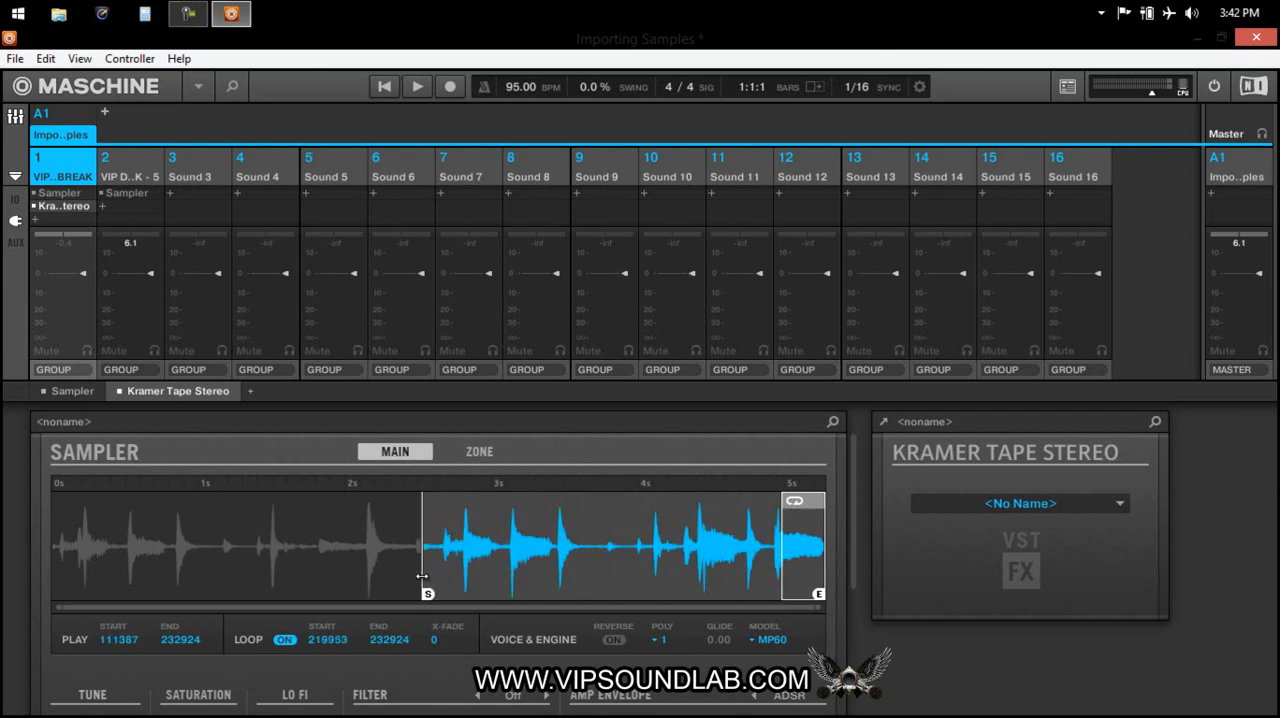
mouse_move(783, 528)
mouse_down()
mouse_move(512, 530)
mouse_move(420, 535)
mouse_move(545, 544)
mouse_move(294, 552)
mouse_move(569, 589)
mouse_move(389, 589)
mouse_move(461, 594)
mouse_move(428, 593)
mouse_up()
drag(421, 547, 480, 552)
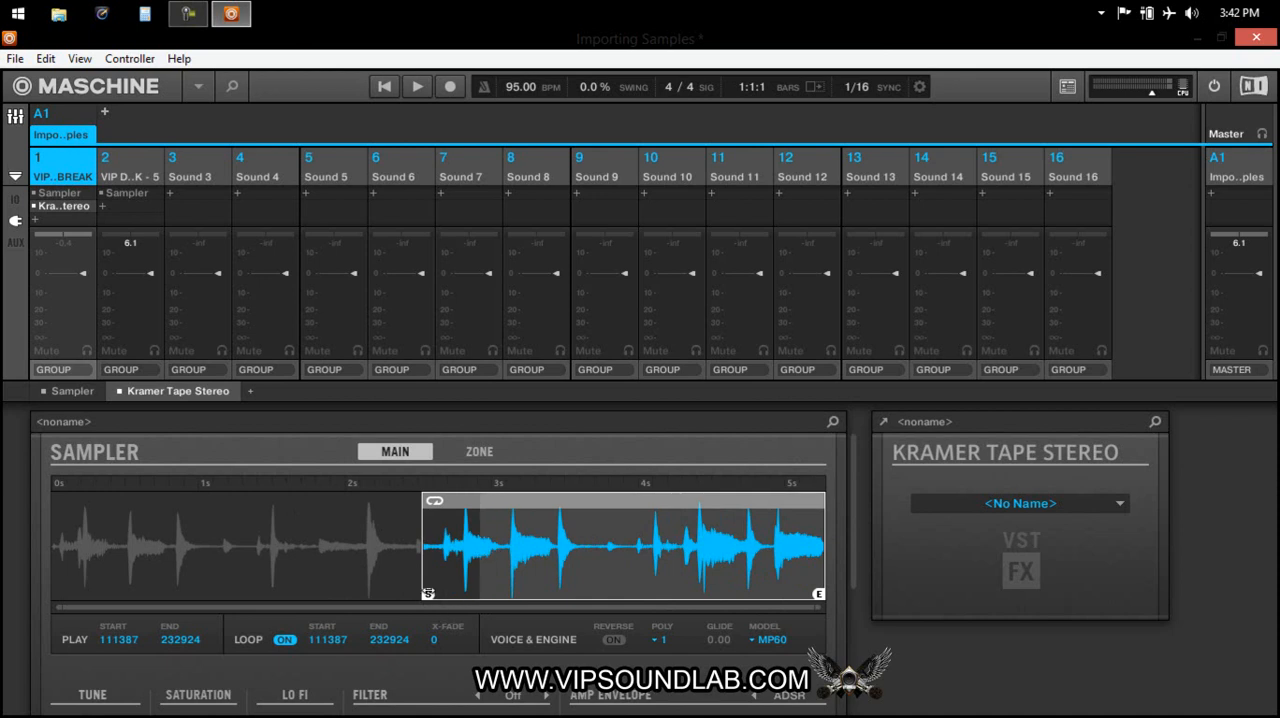
drag(428, 593, 379, 594)
drag(428, 547, 453, 562)
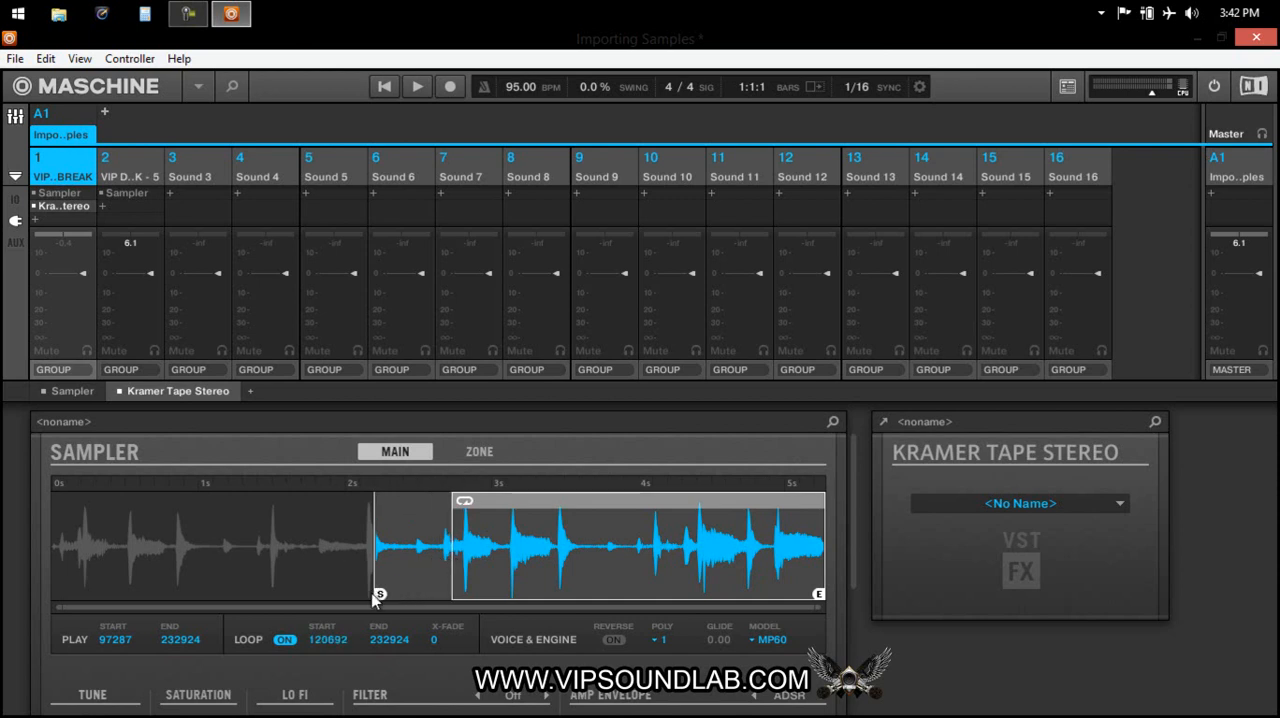
Set the Sampler's play start to 137990 and its loop start to 152534, aligning them with the drum hits.
mouse_move(379, 594)
mouse_down()
mouse_move(478, 594)
mouse_move(437, 594)
mouse_move(538, 617)
mouse_up()
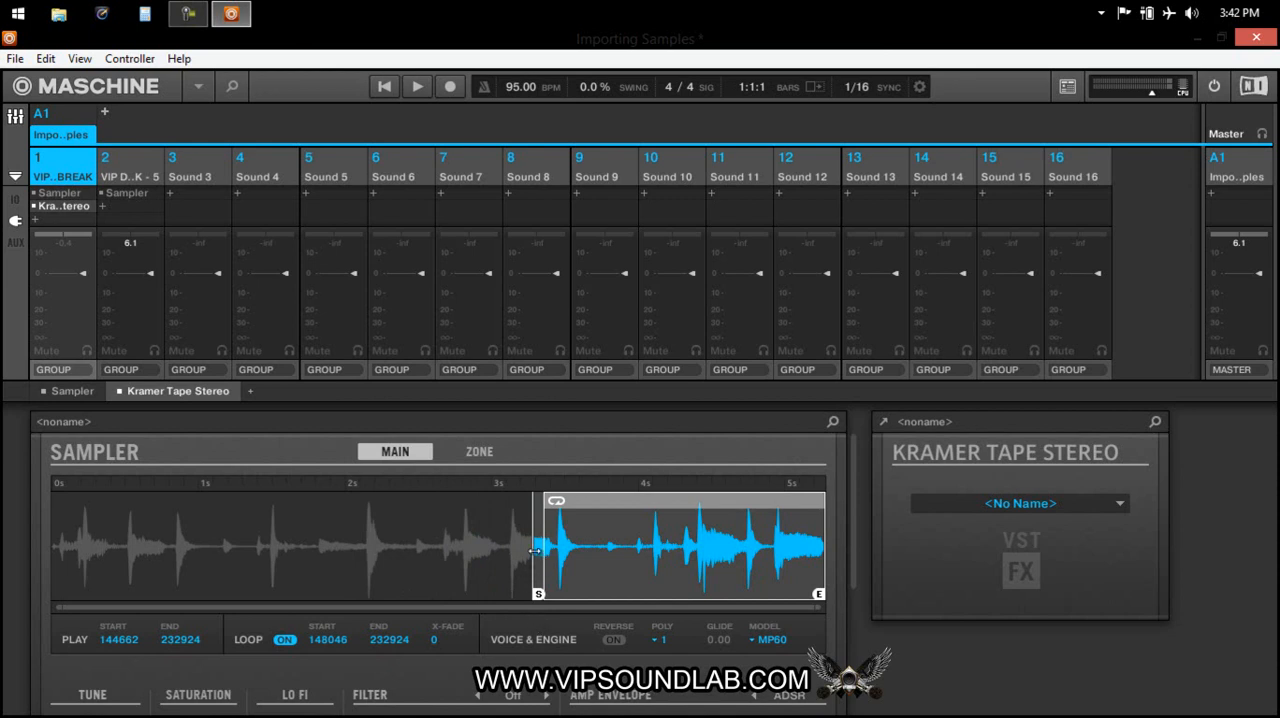
scroll(538, 558, up, 8)
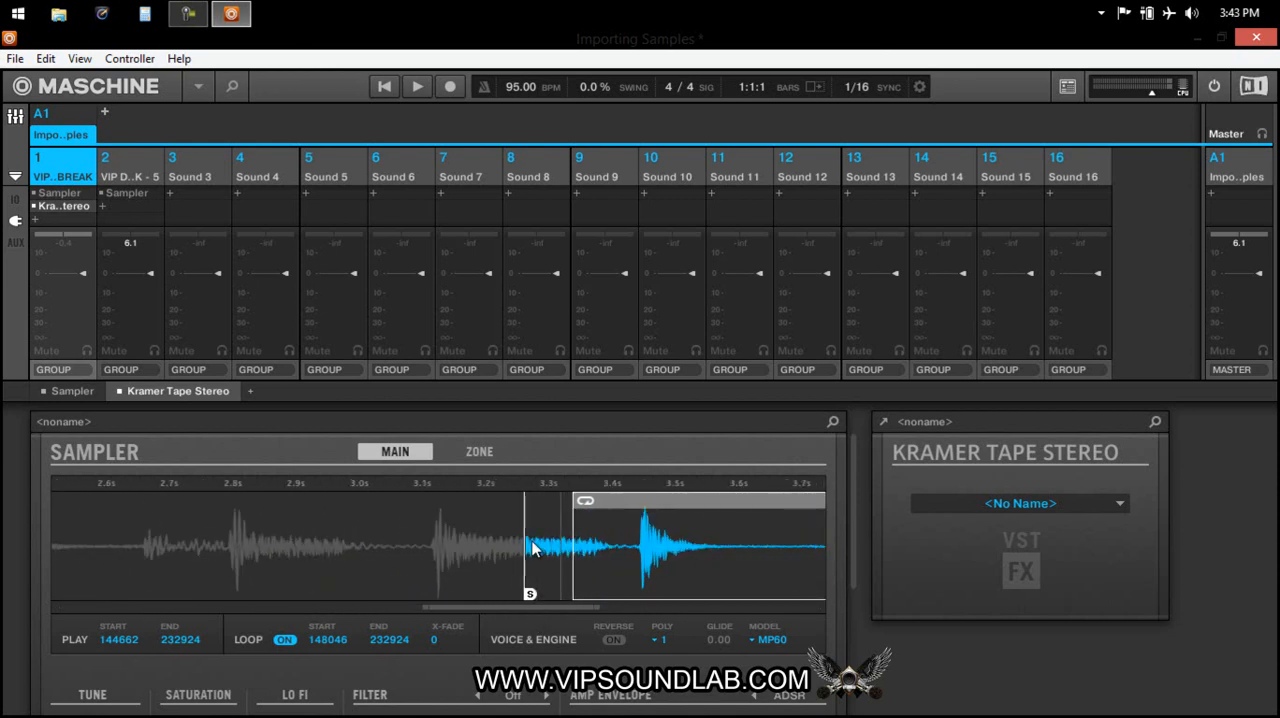
scroll(535, 562, up, 1)
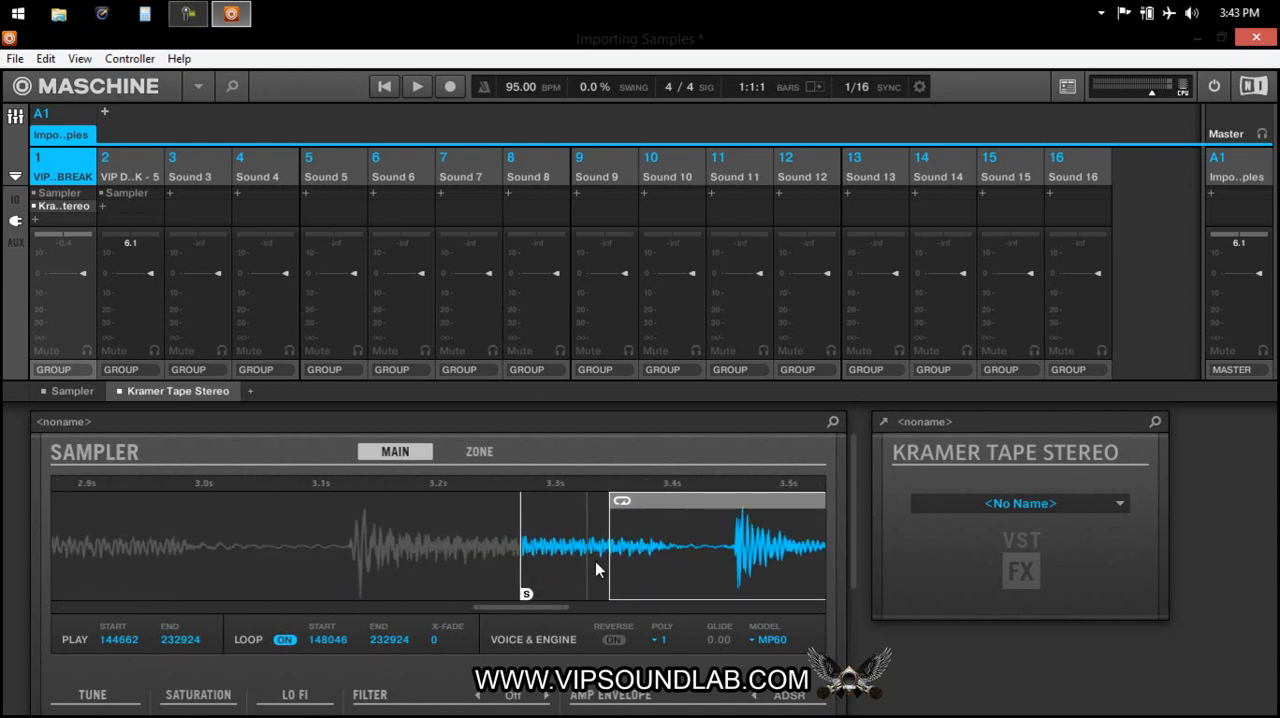
mouse_move(526, 594)
mouse_down()
mouse_move(731, 594)
mouse_move(335, 594)
mouse_move(346, 594)
mouse_up()
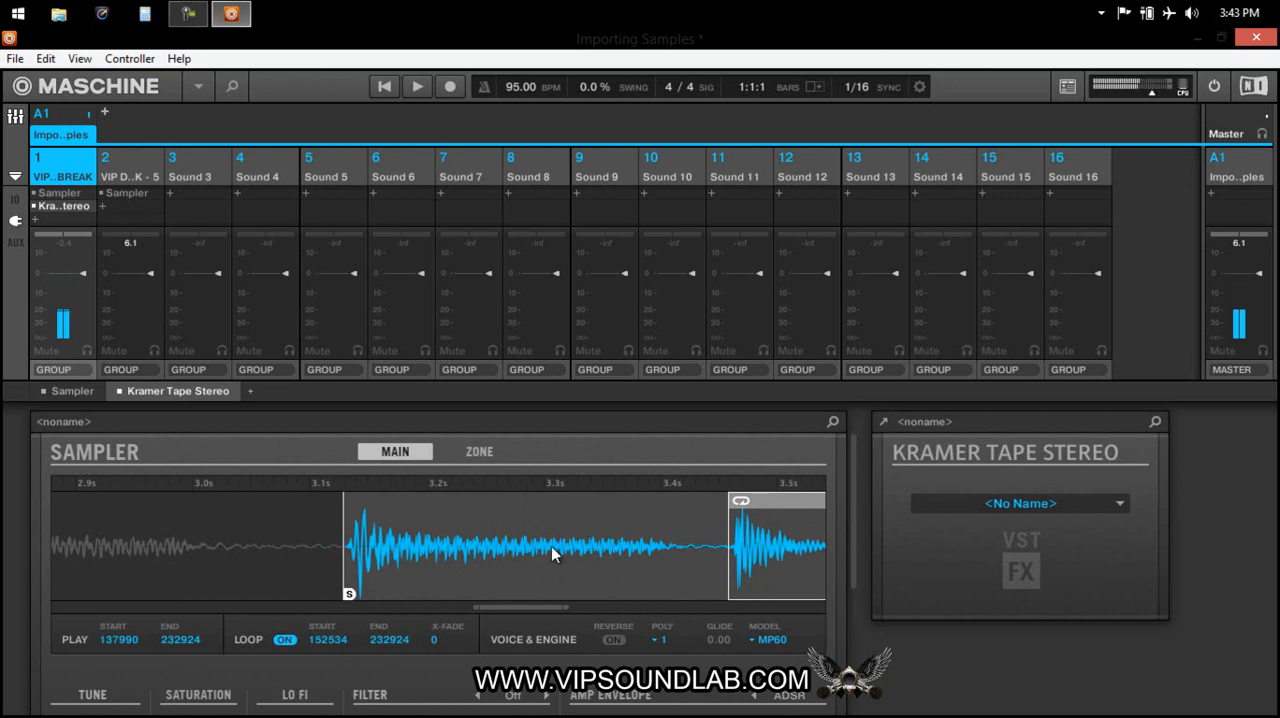
scroll(550, 546, down, 5)
scroll(536, 546, down, 1)
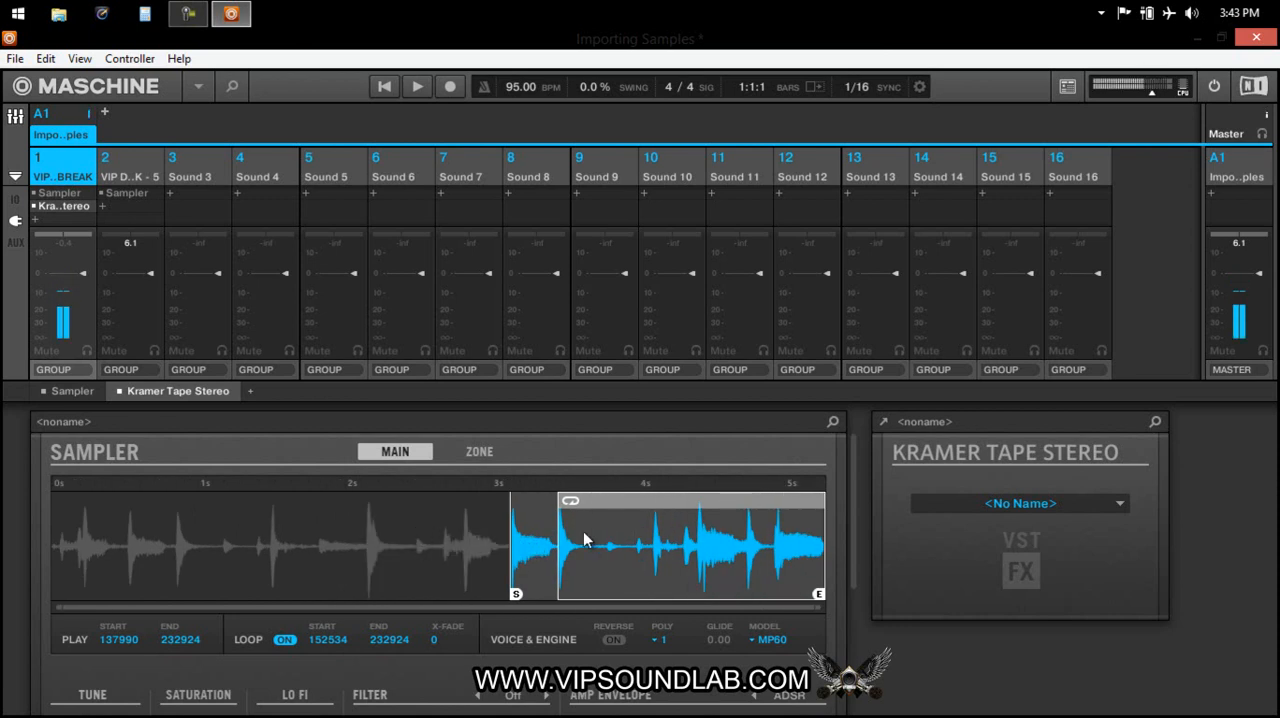
Try a play start of 4230 with a short loop region from 162146 to 178219 in the Sampler.
mouse_move(515, 594)
mouse_down()
mouse_move(768, 602)
mouse_move(557, 600)
mouse_up()
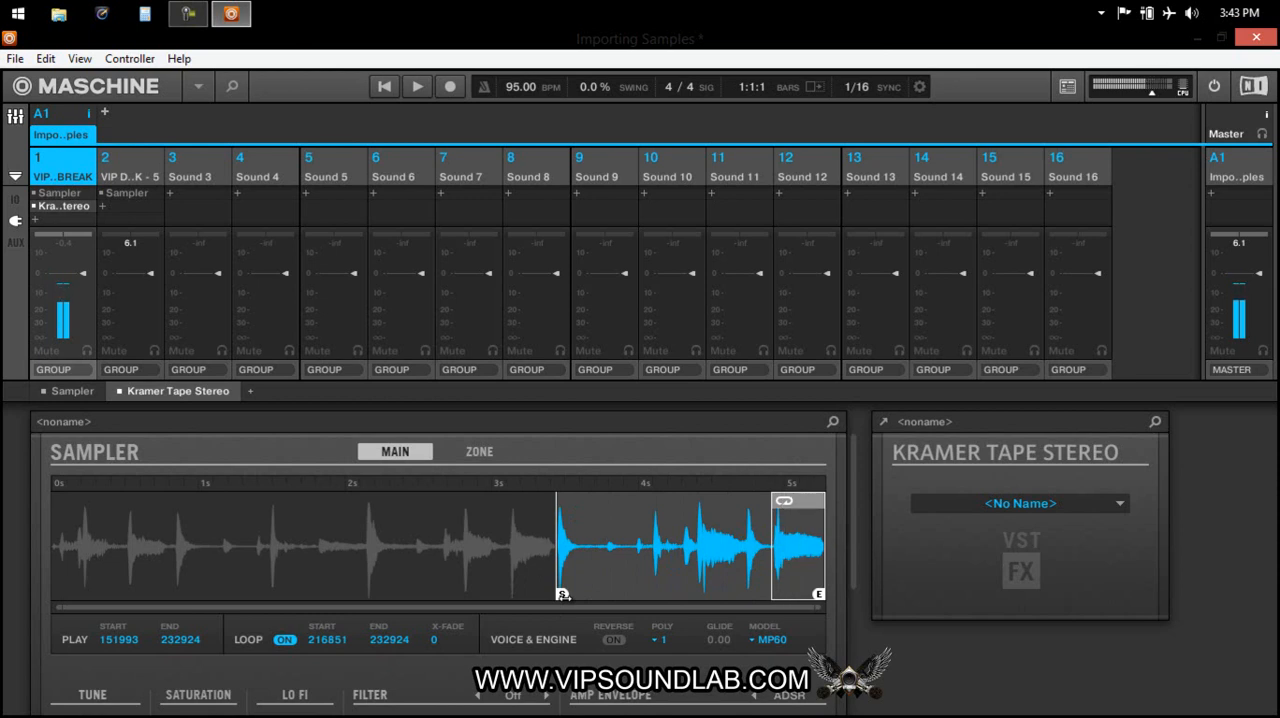
drag(805, 512, 457, 530)
scroll(451, 564, up, 4)
scroll(451, 564, down, 4)
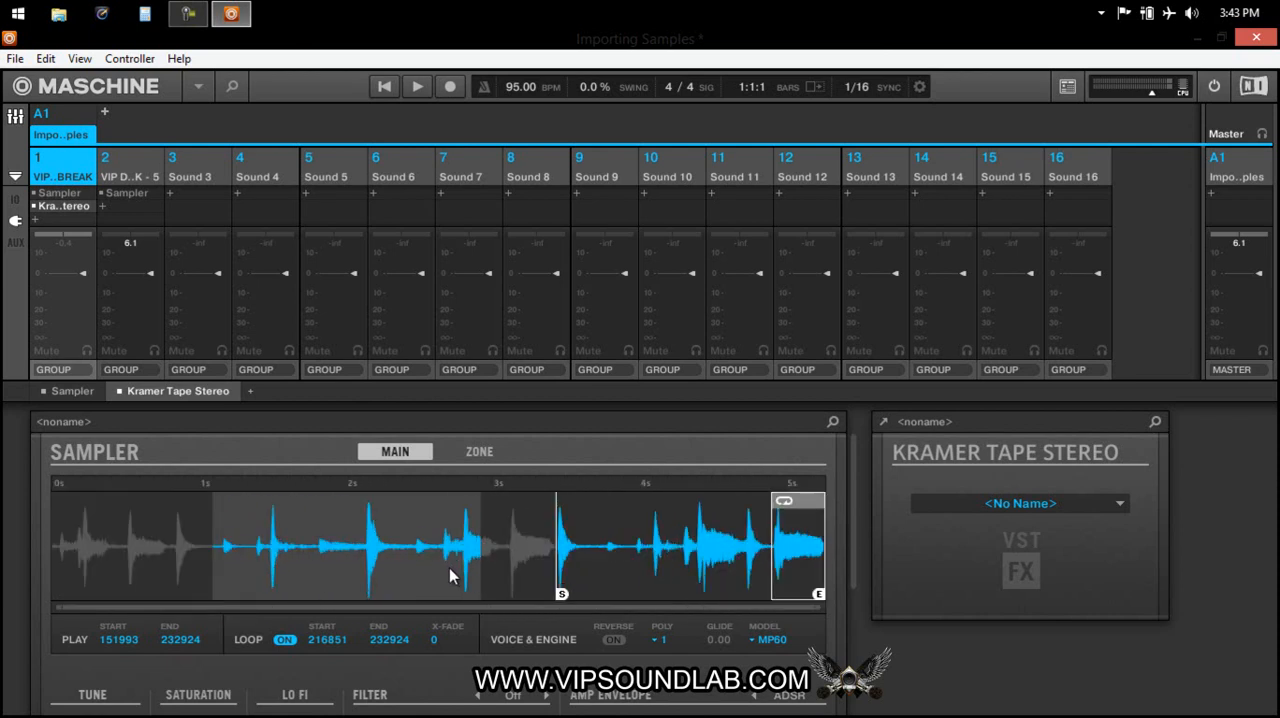
drag(789, 514, 608, 530)
drag(562, 594, 68, 594)
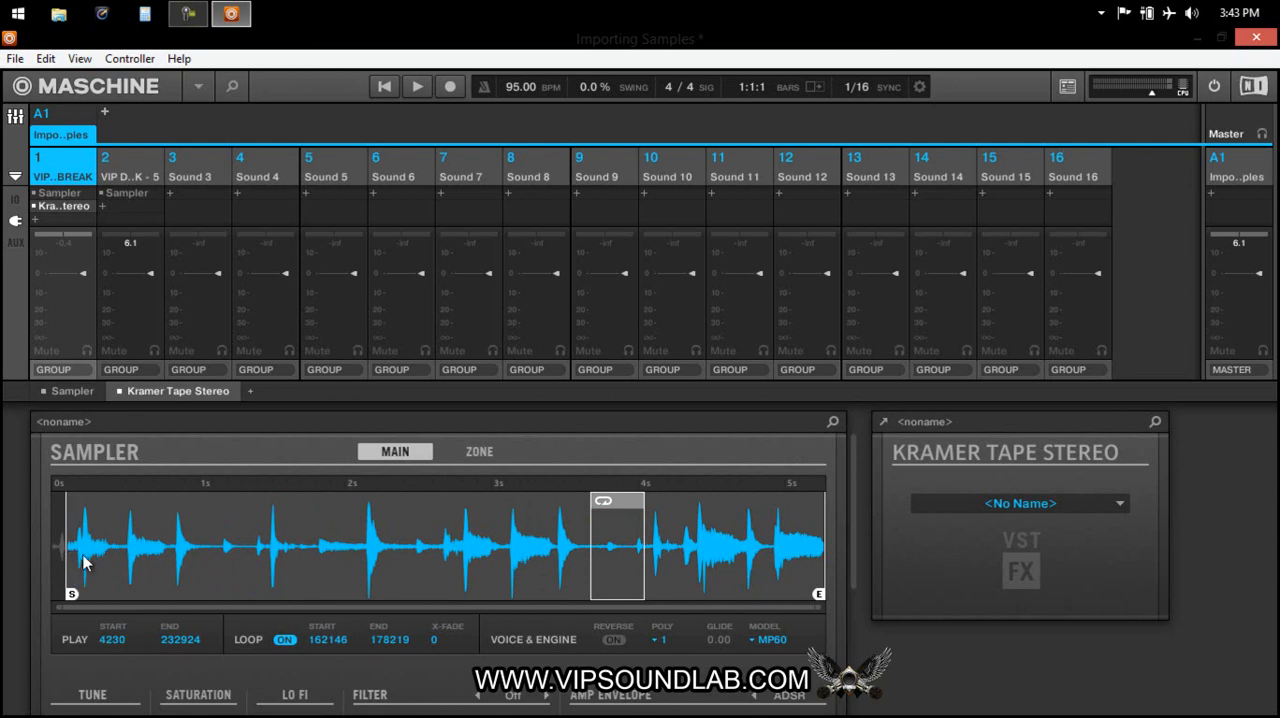
Return the Sampler's play start to 0 and extend the loop region from 0 to 232643.
mouse_move(855, 475)
mouse_down()
mouse_move(851, 565)
mouse_move(874, 481)
mouse_up()
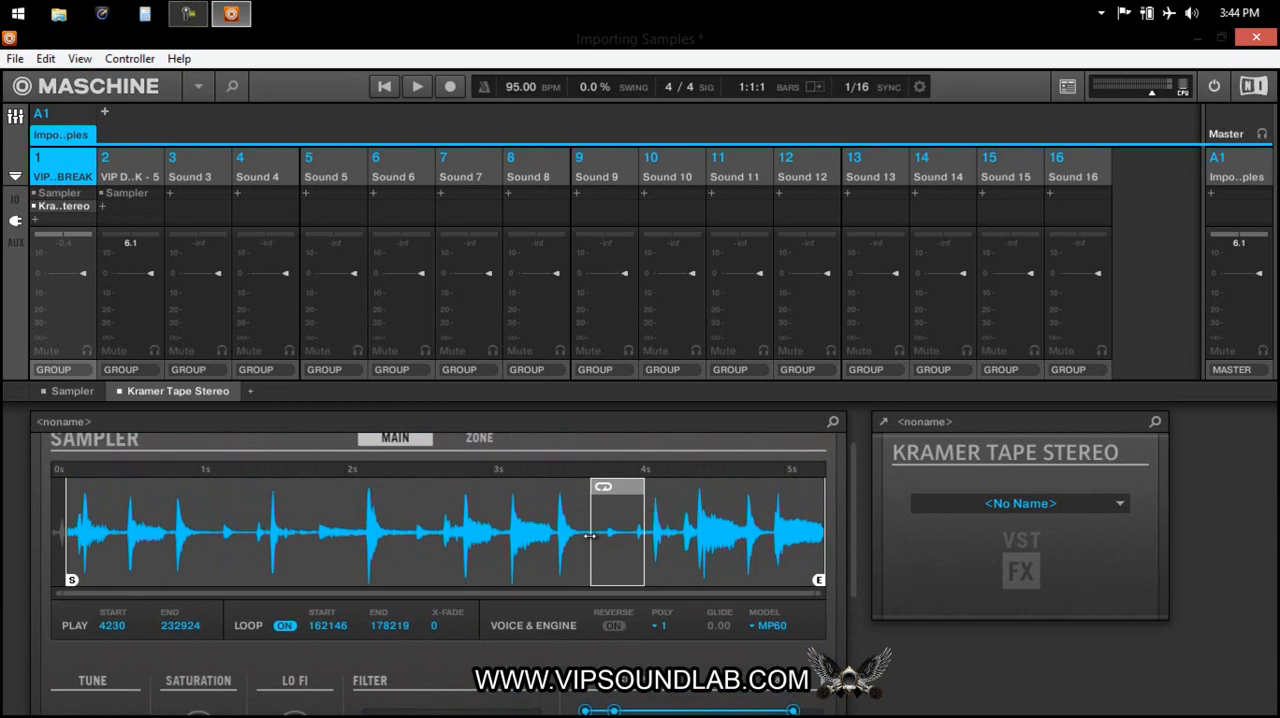
drag(590, 537, 2, 465)
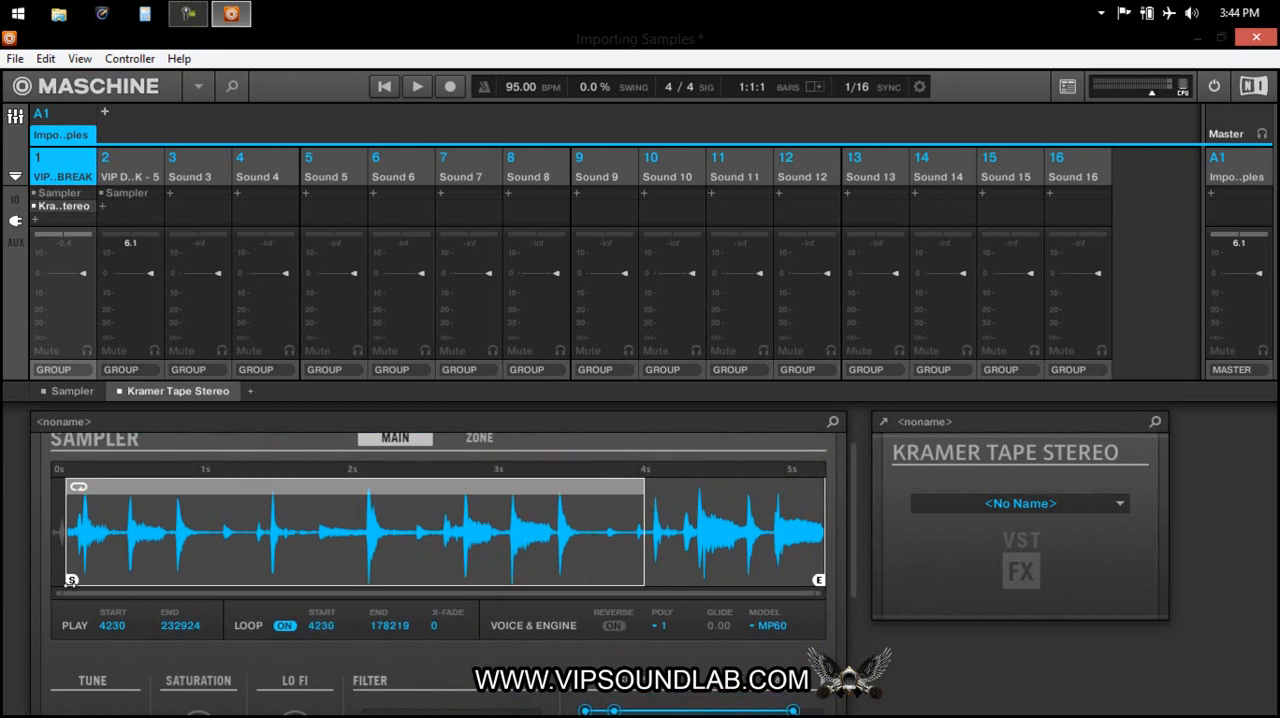
drag(70, 581, 54, 581)
drag(67, 513, 22, 509)
drag(648, 499, 865, 528)
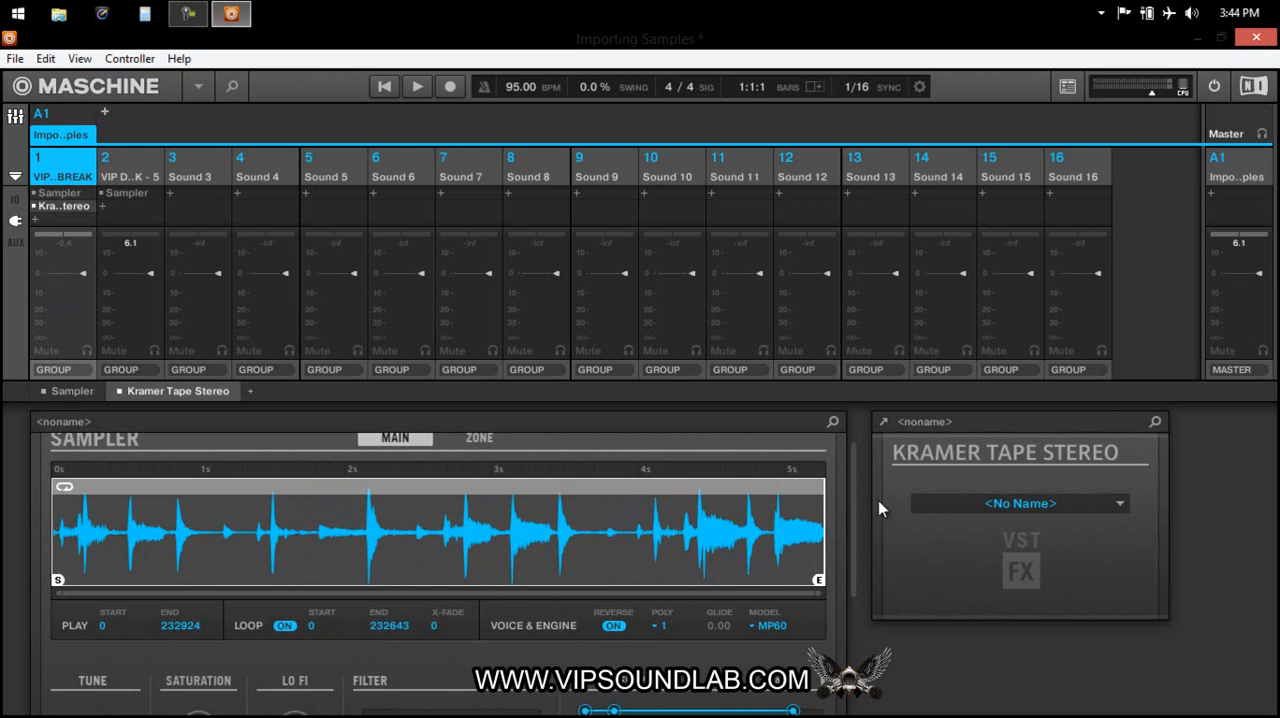
Turn off Reverse in sound 1's Sampler and look over its tune, saturation, filter and amp envelope controls.
drag(855, 475, 849, 546)
click(616, 513)
drag(850, 540, 857, 440)
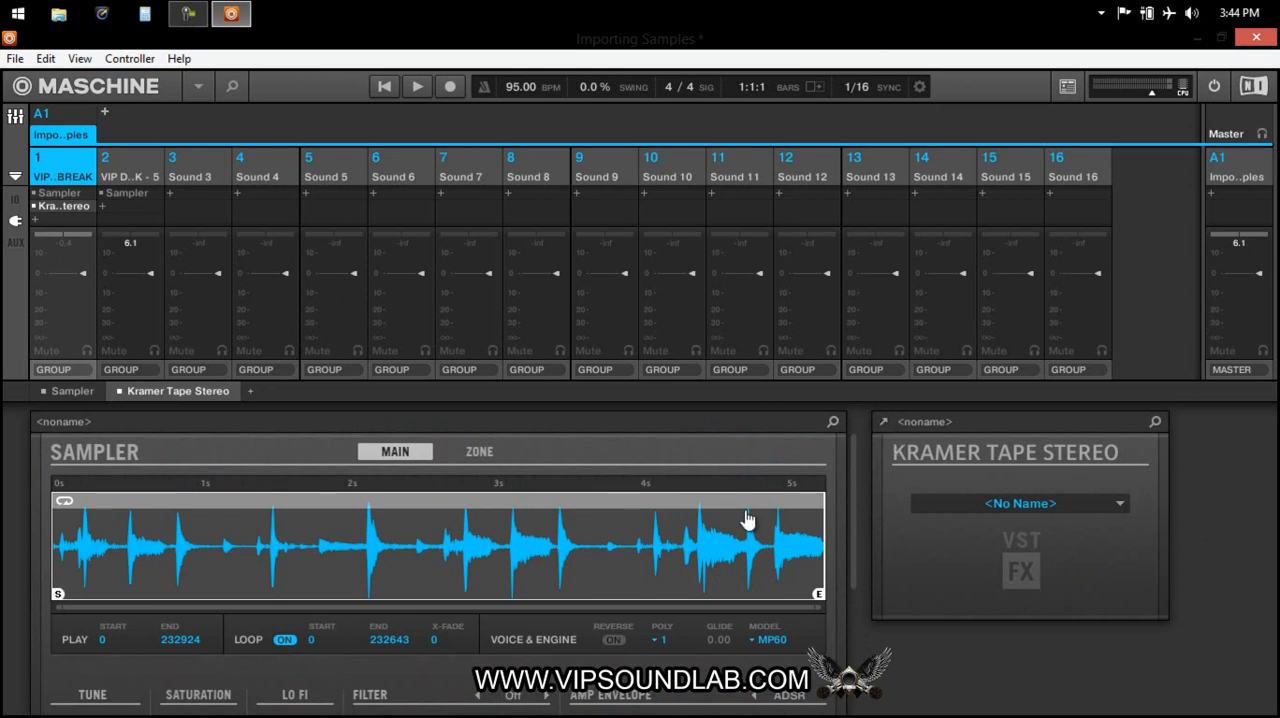
scroll(835, 515, down, 3)
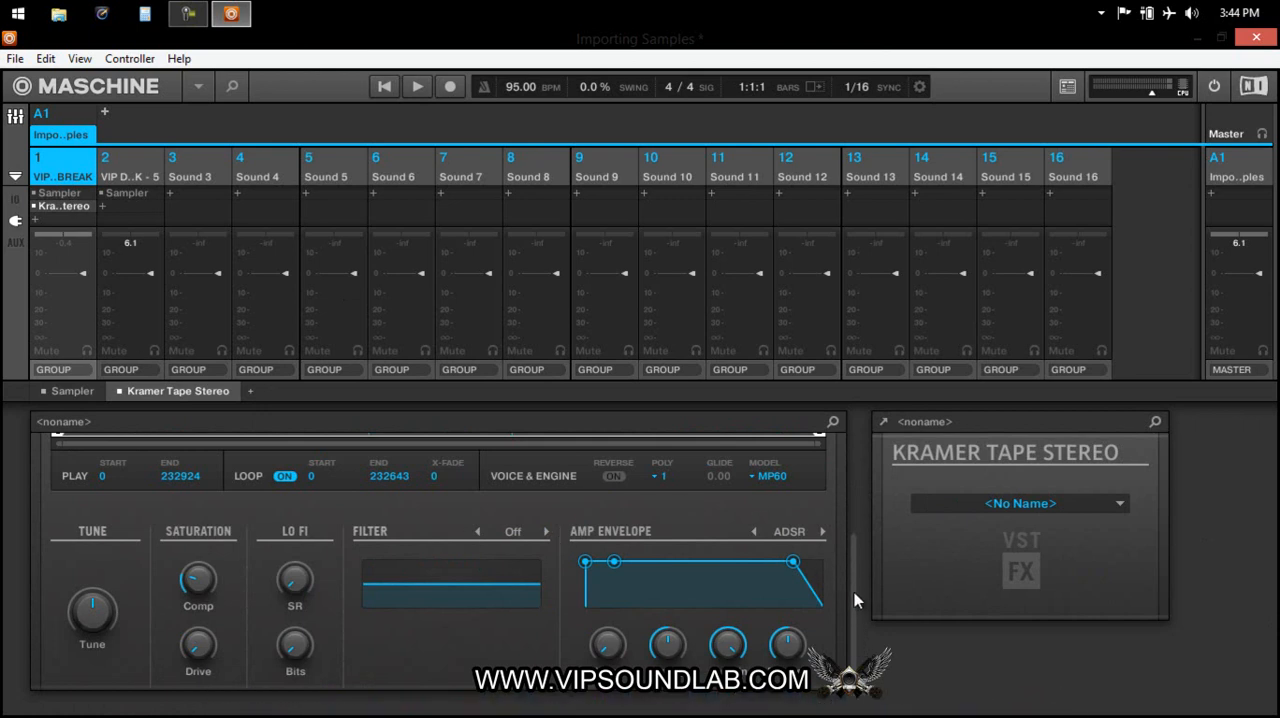
scroll(854, 599, up, 3)
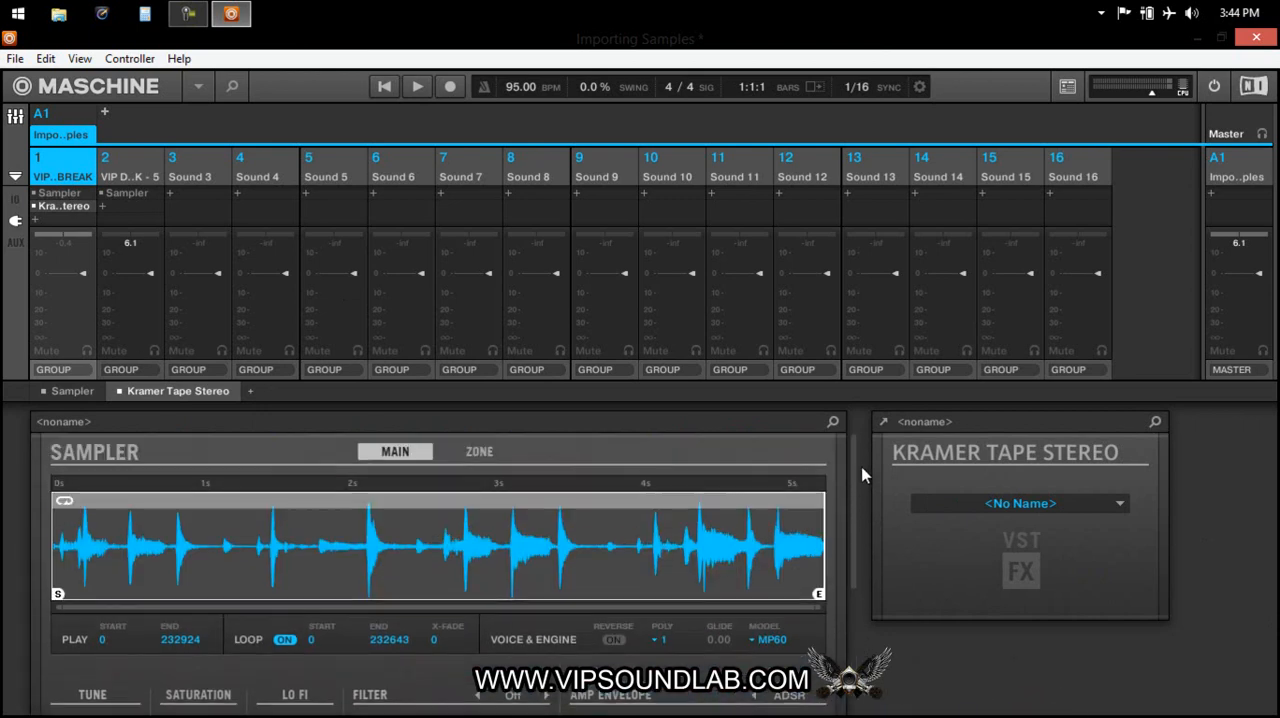
Add the external plug-in L1 limiter Stereo after the tape effect in sound 1's plug-in chain.
click(34, 220)
mouse_move(122, 127)
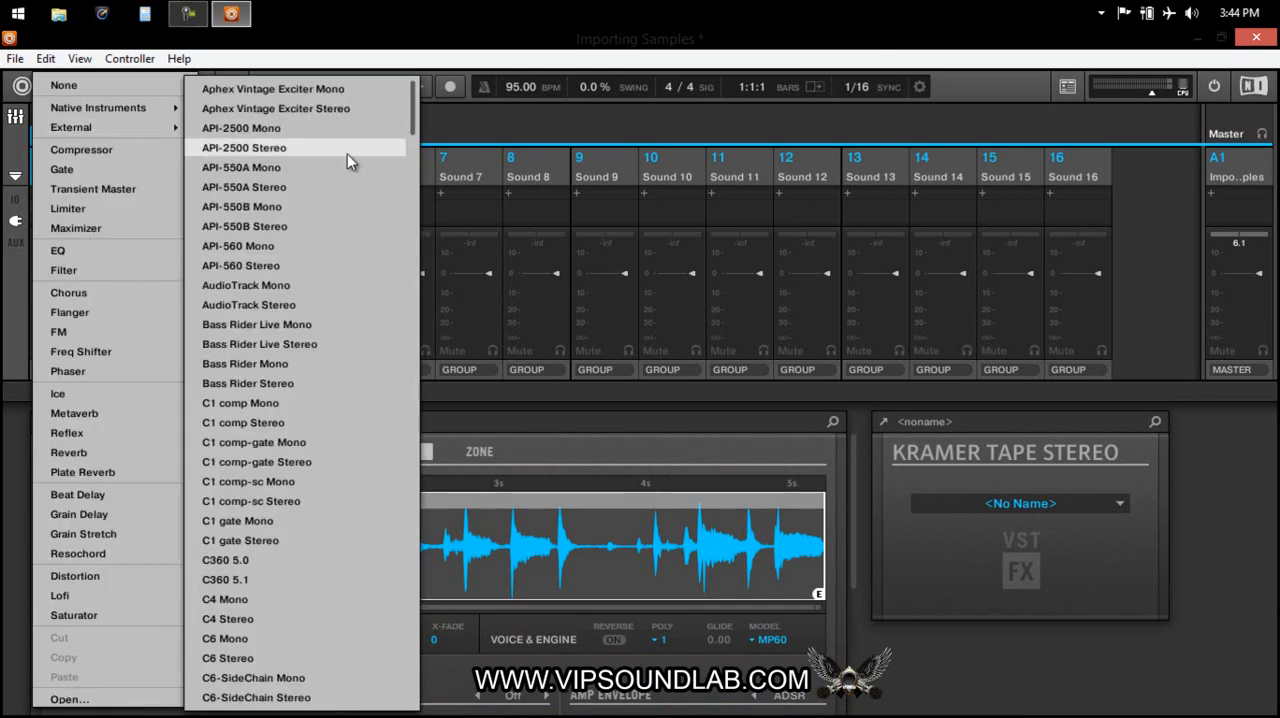
drag(416, 103, 408, 349)
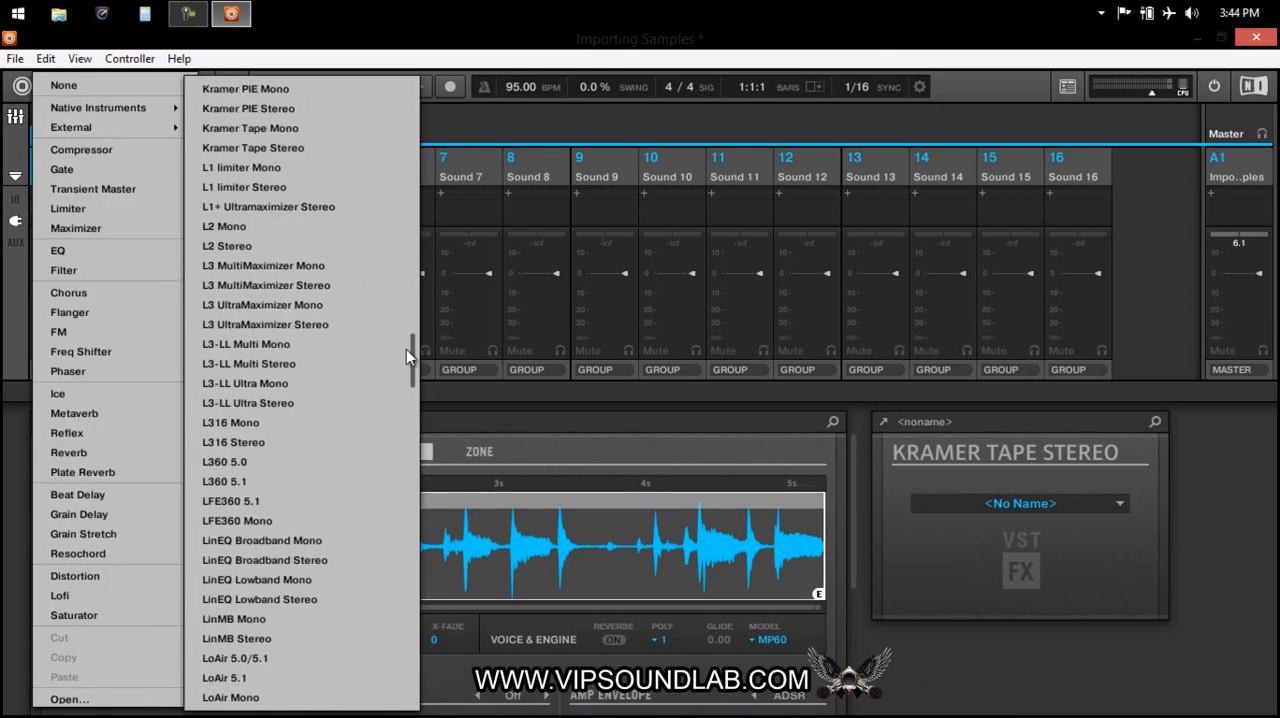
click(241, 190)
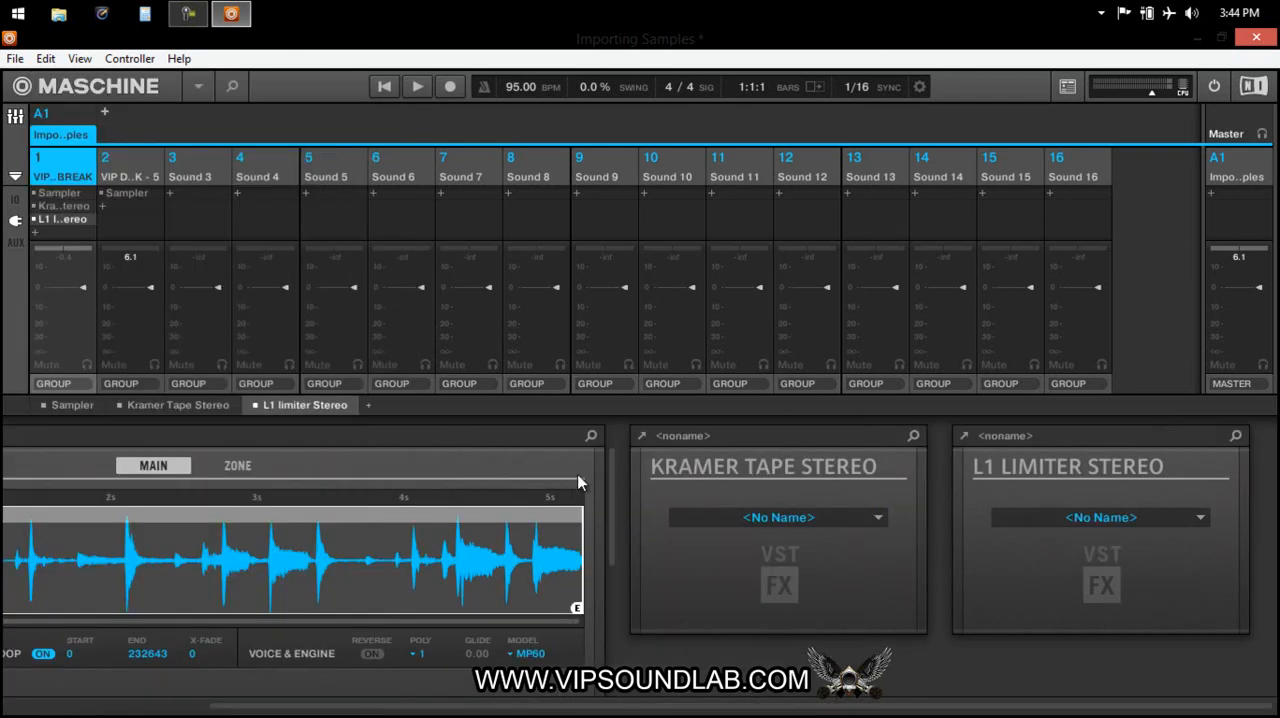
Open the L1 limiter's window, set its threshold to -5.6 and its out ceiling to -1.4, and close the window.
drag(471, 706, 523, 600)
click(965, 437)
drag(230, 52, 655, 200)
drag(535, 279, 530, 318)
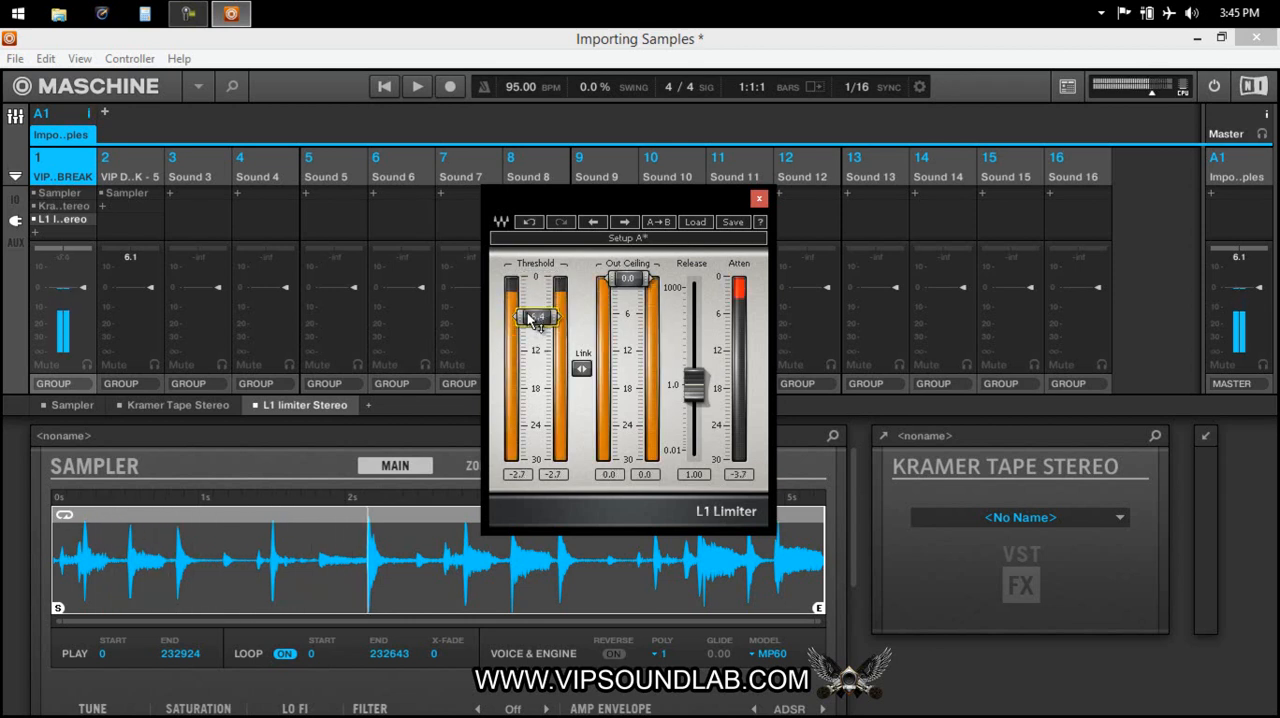
drag(628, 277, 614, 300)
drag(539, 320, 538, 313)
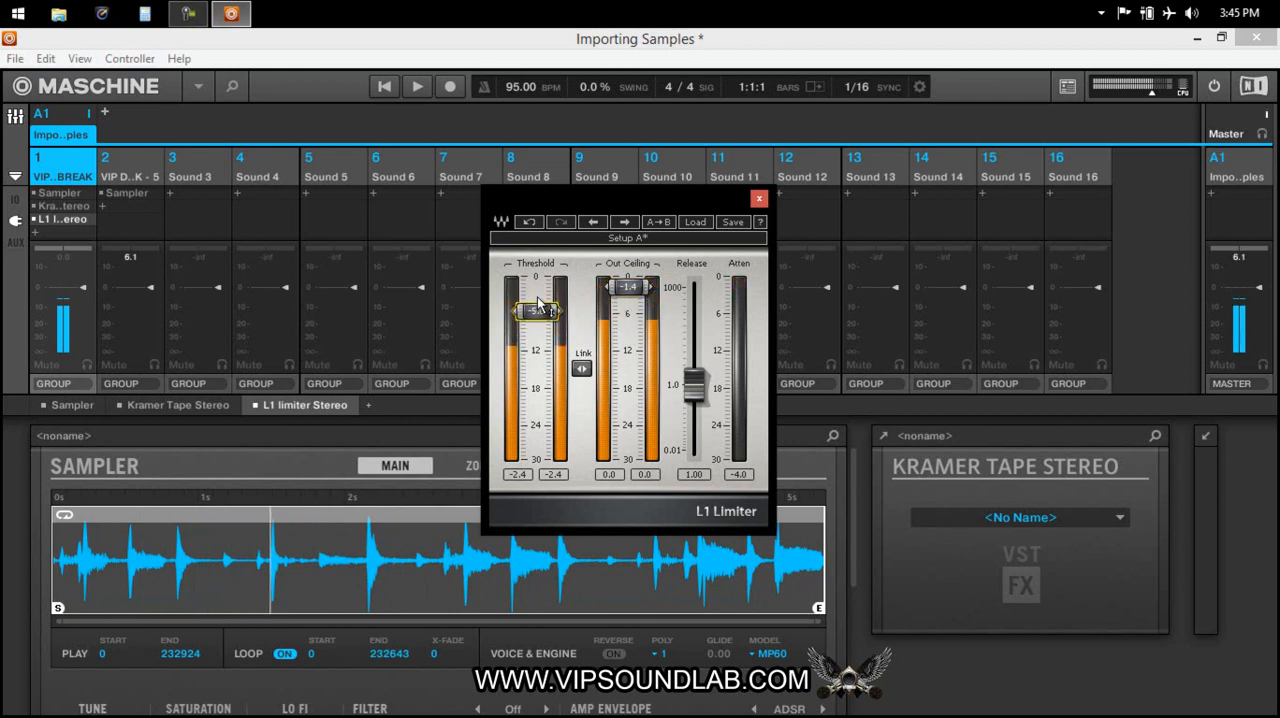
click(759, 198)
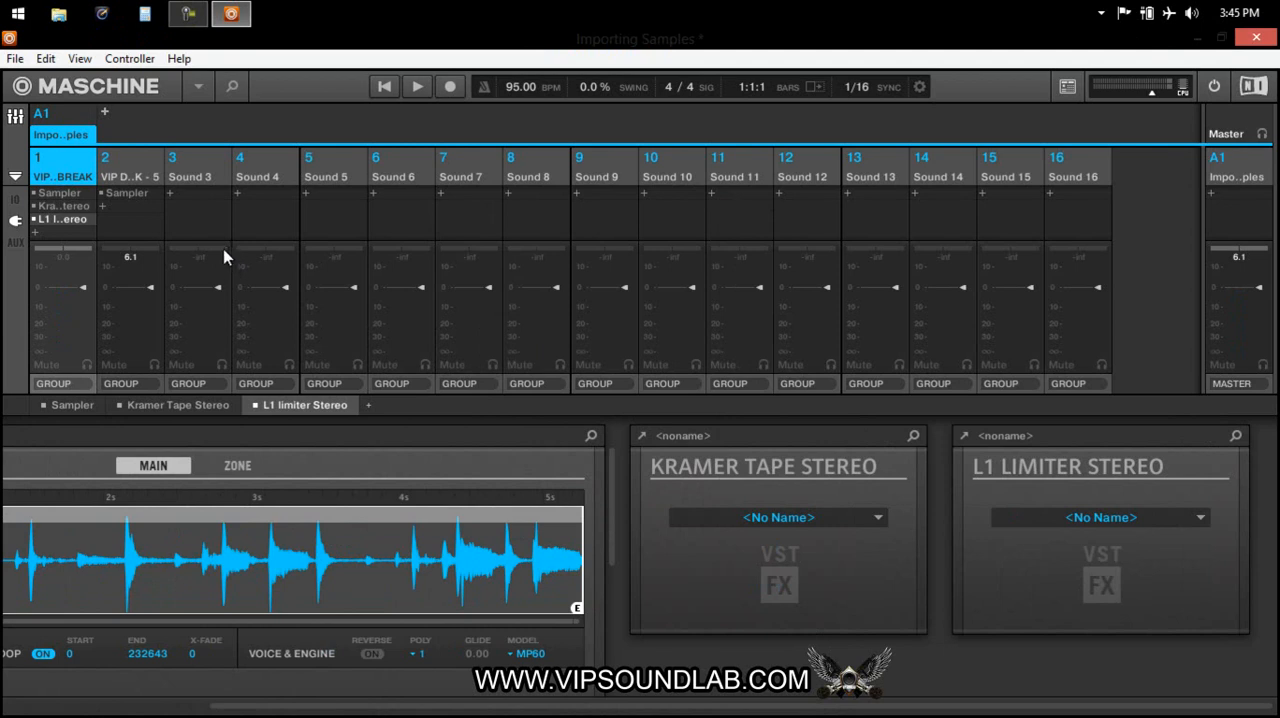
Compare the arrangement and mixer views, and open the Kramer tape plug-in's window from sound 1's chain to look at it.
drag(561, 708, 274, 628)
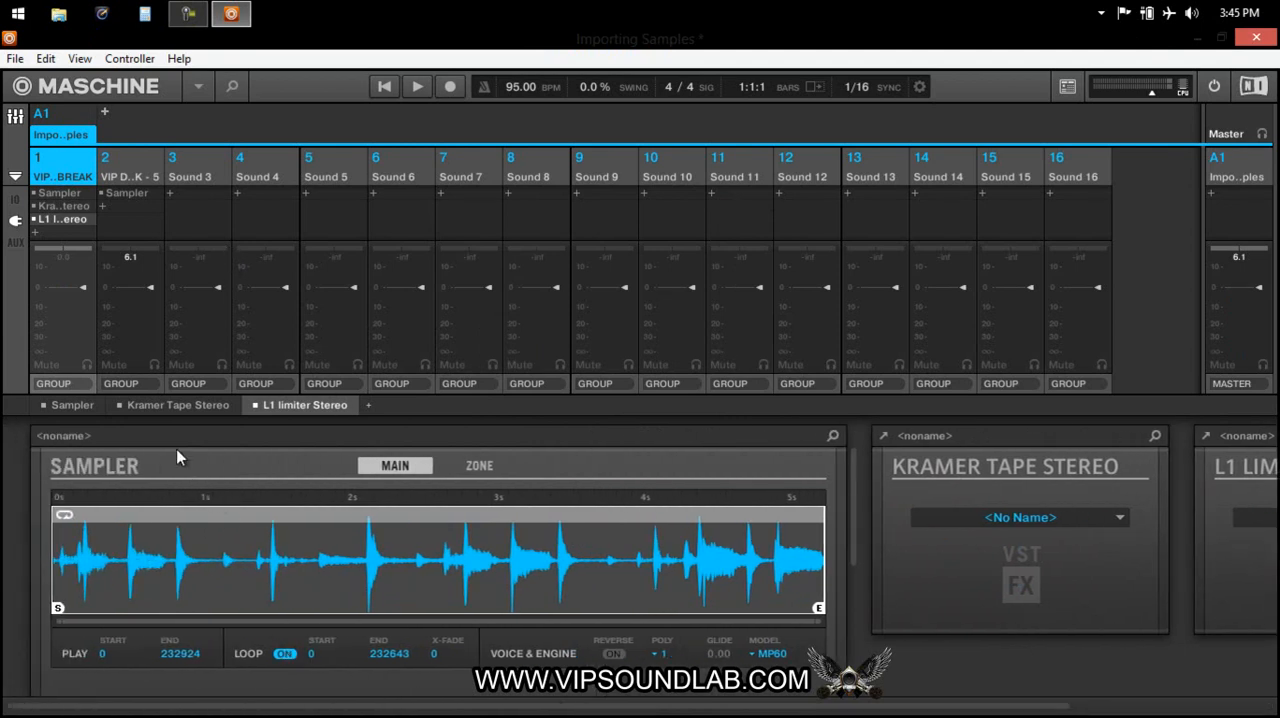
key(ctrl+m)
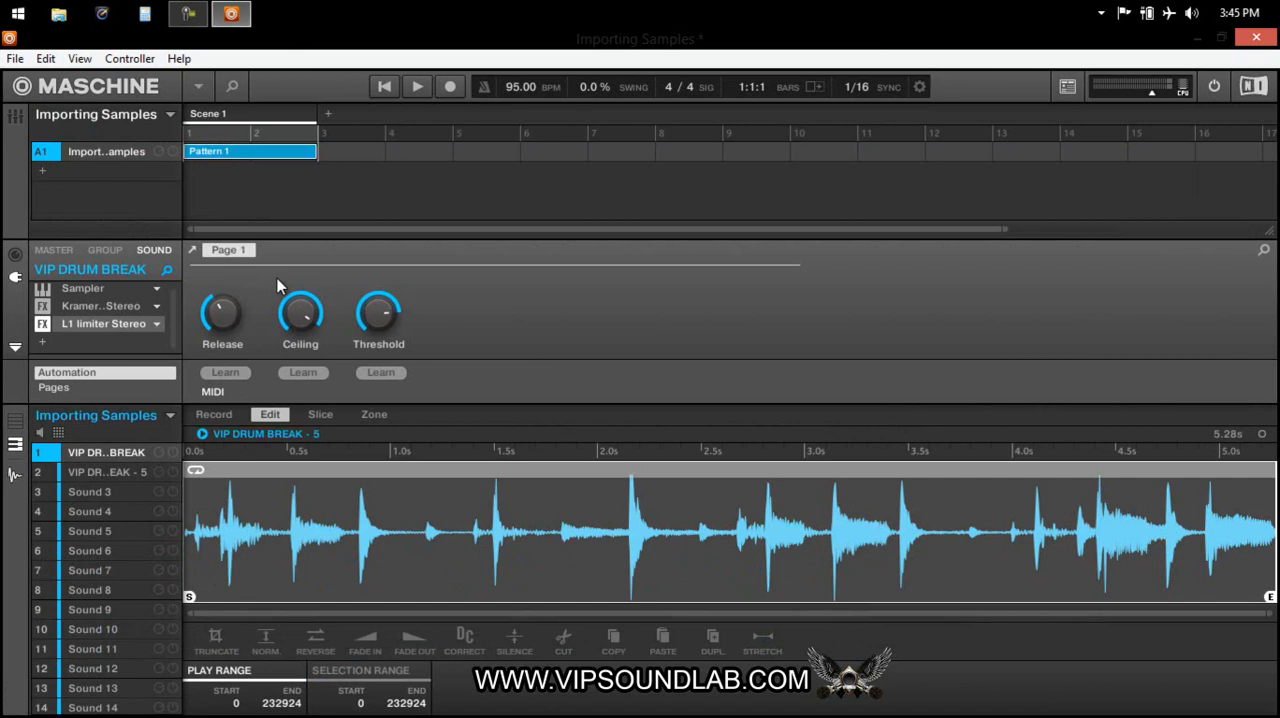
key(ctrl+m)
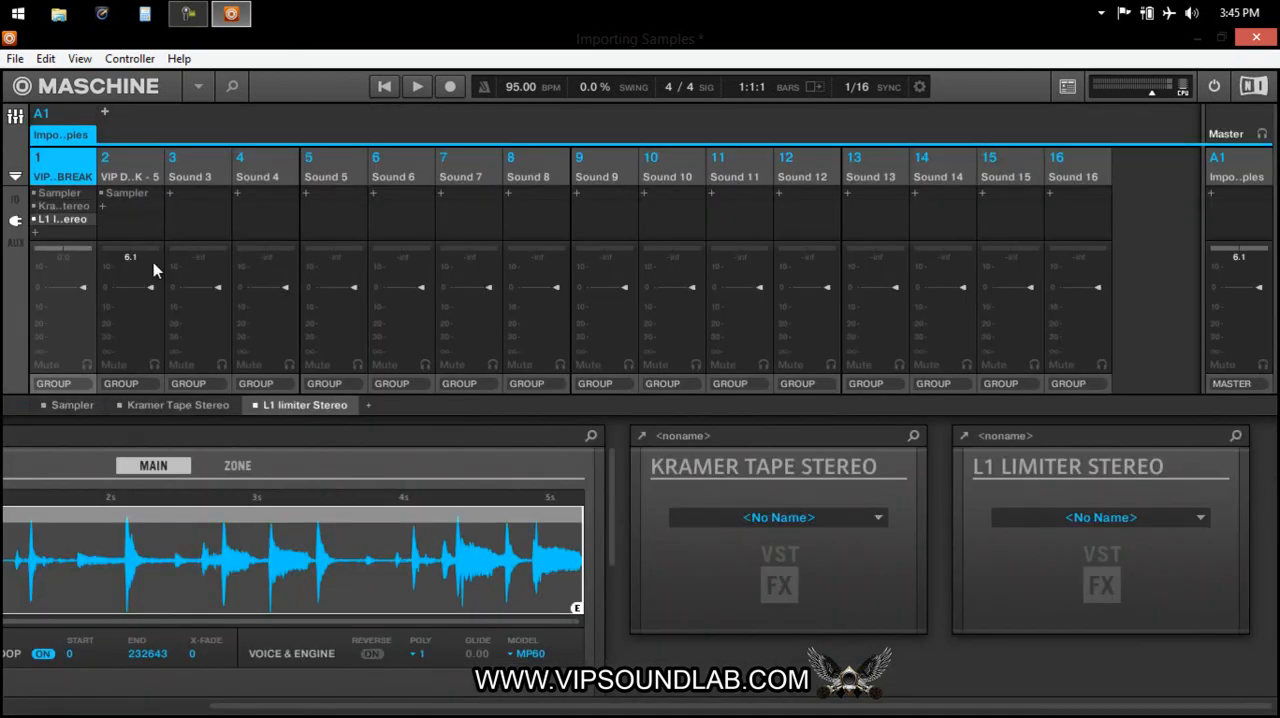
click(40, 206)
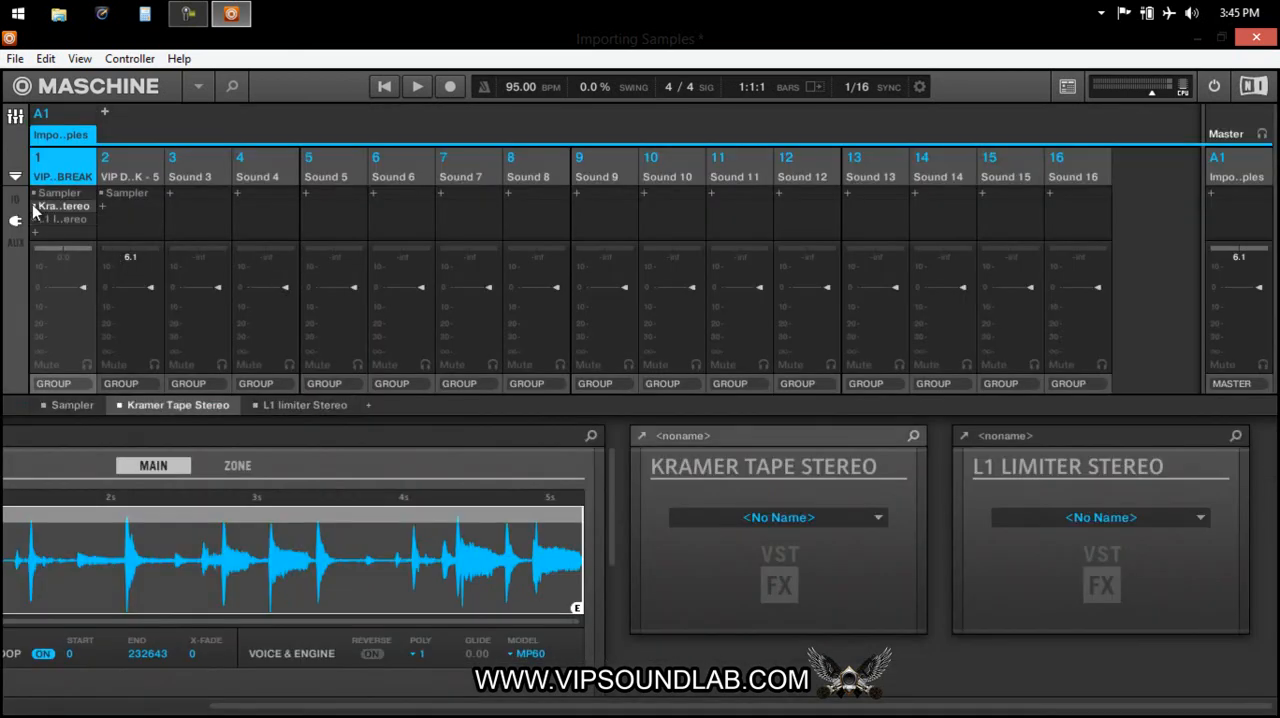
click(642, 436)
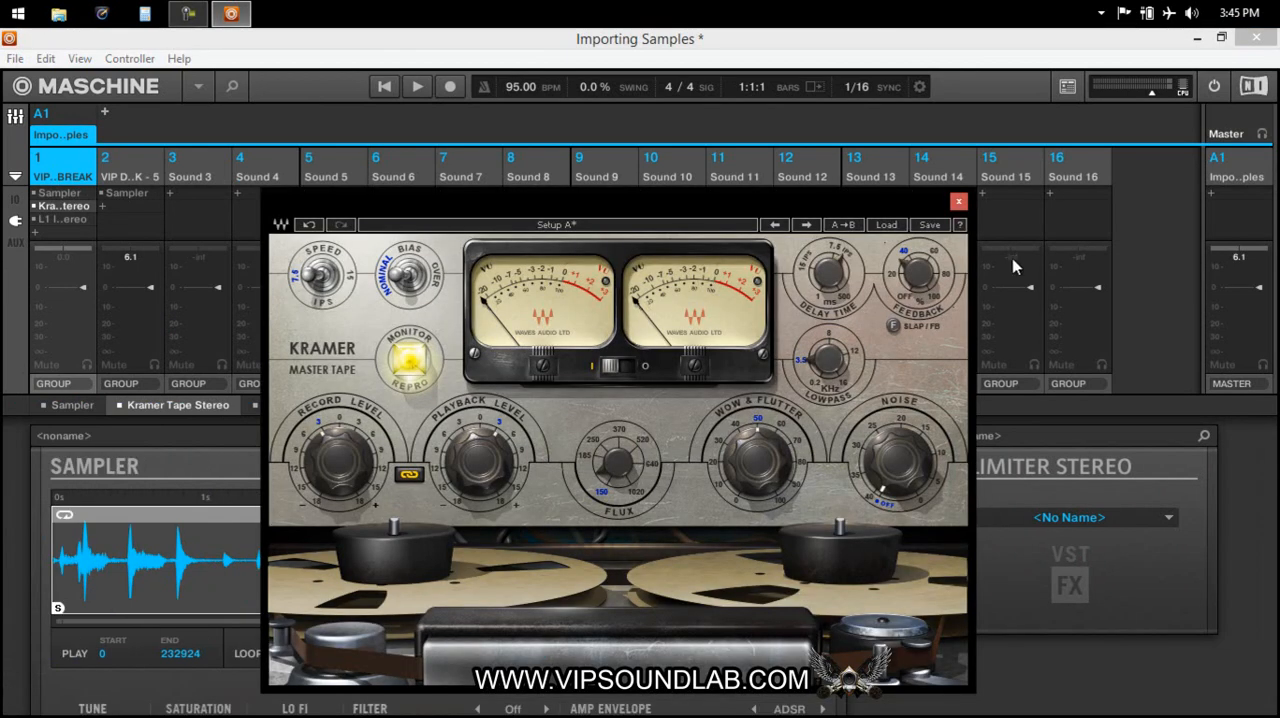
click(958, 204)
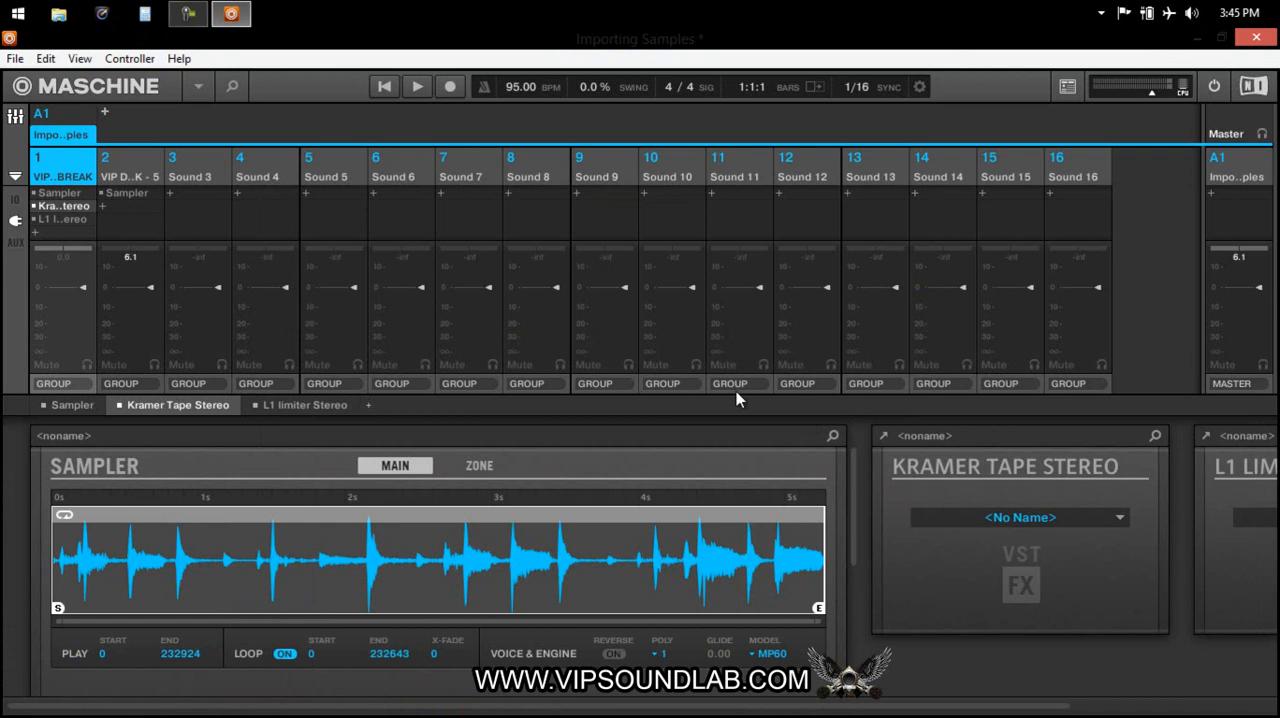
Audition sound 1 while toggling the Kramer tape effect's bypass, leaving the effect bypassed.
click(34, 206)
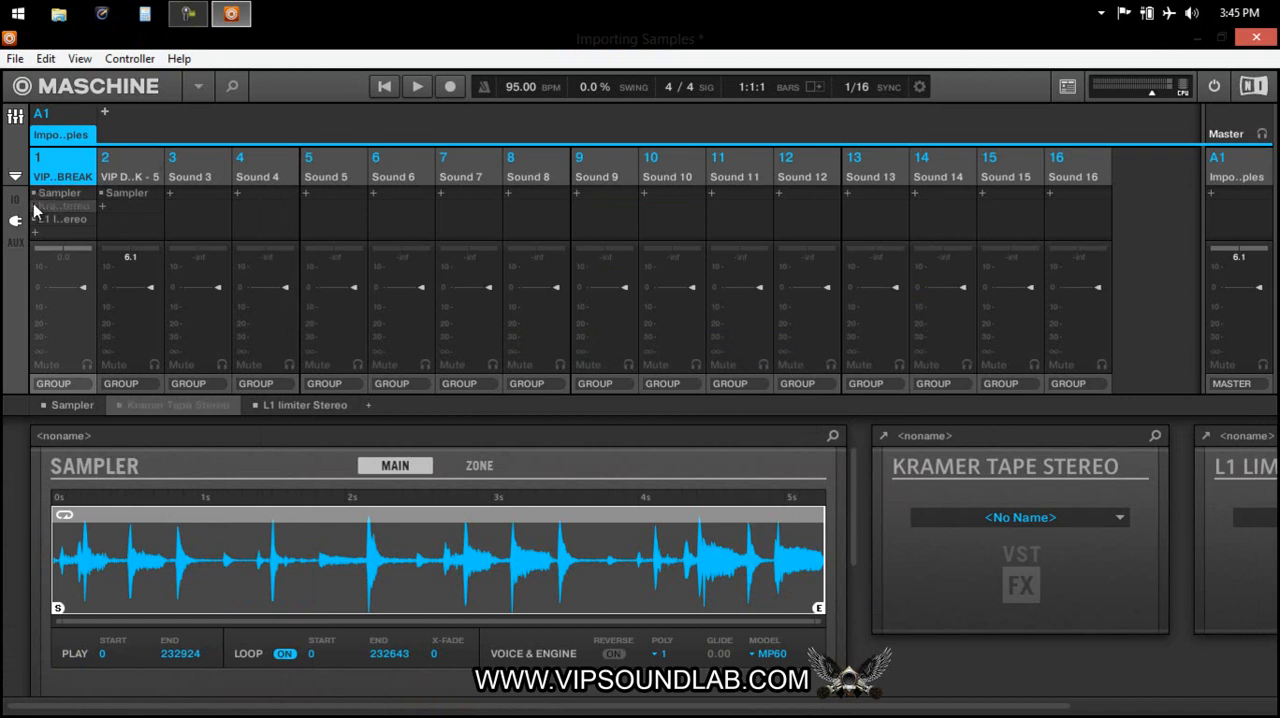
key(space)
click(34, 206)
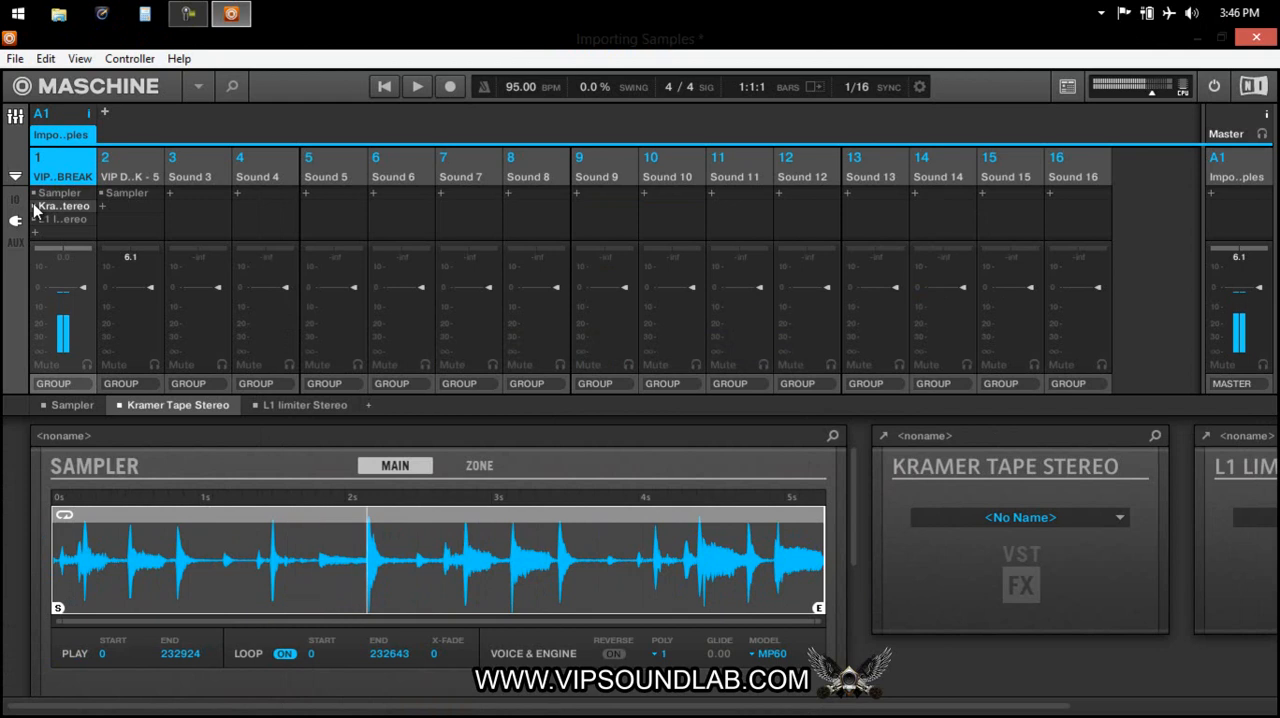
click(34, 206)
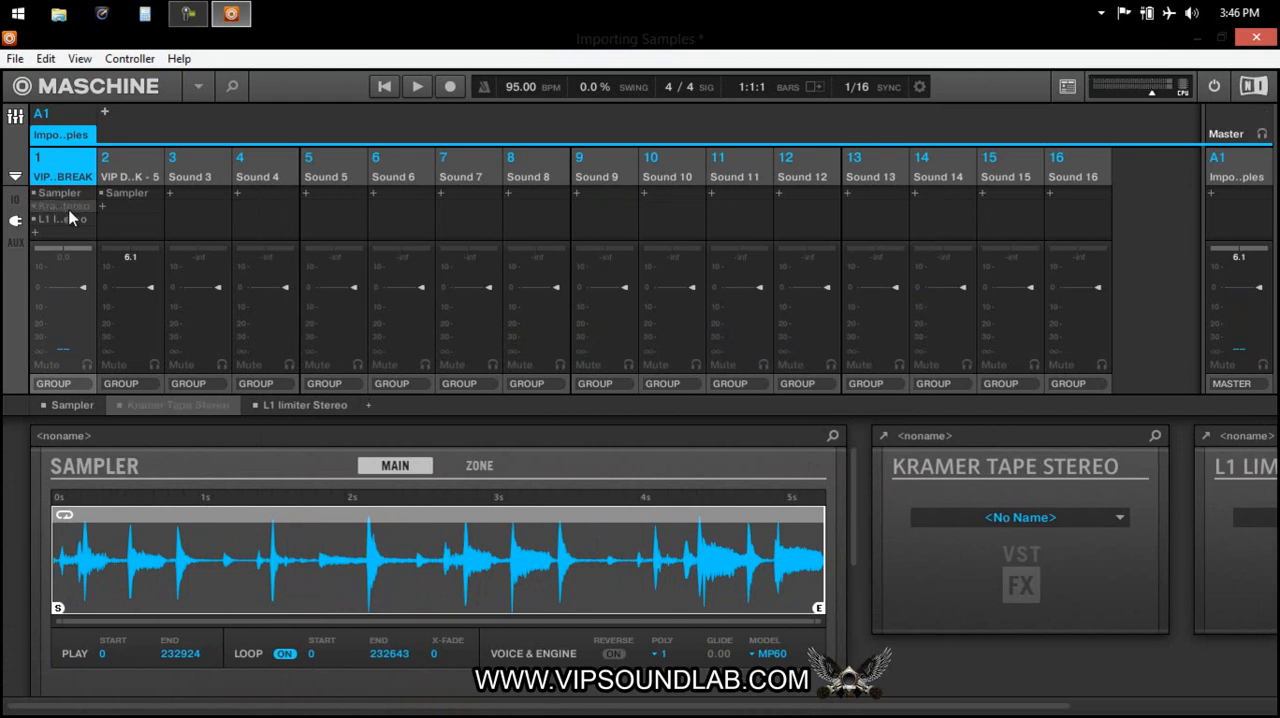
Return to the arrangement view, open the Stretch settings for sound 1's sample and check the available stretch modes.
key(ctrl+m)
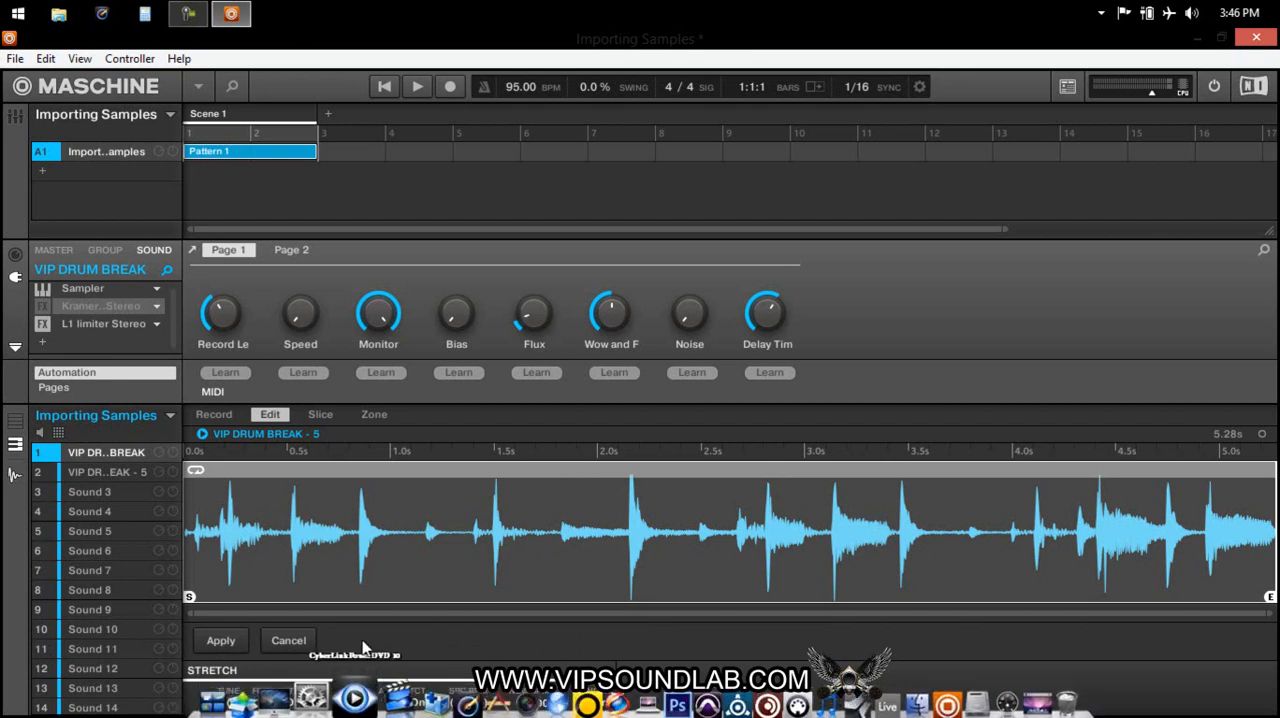
click(350, 703)
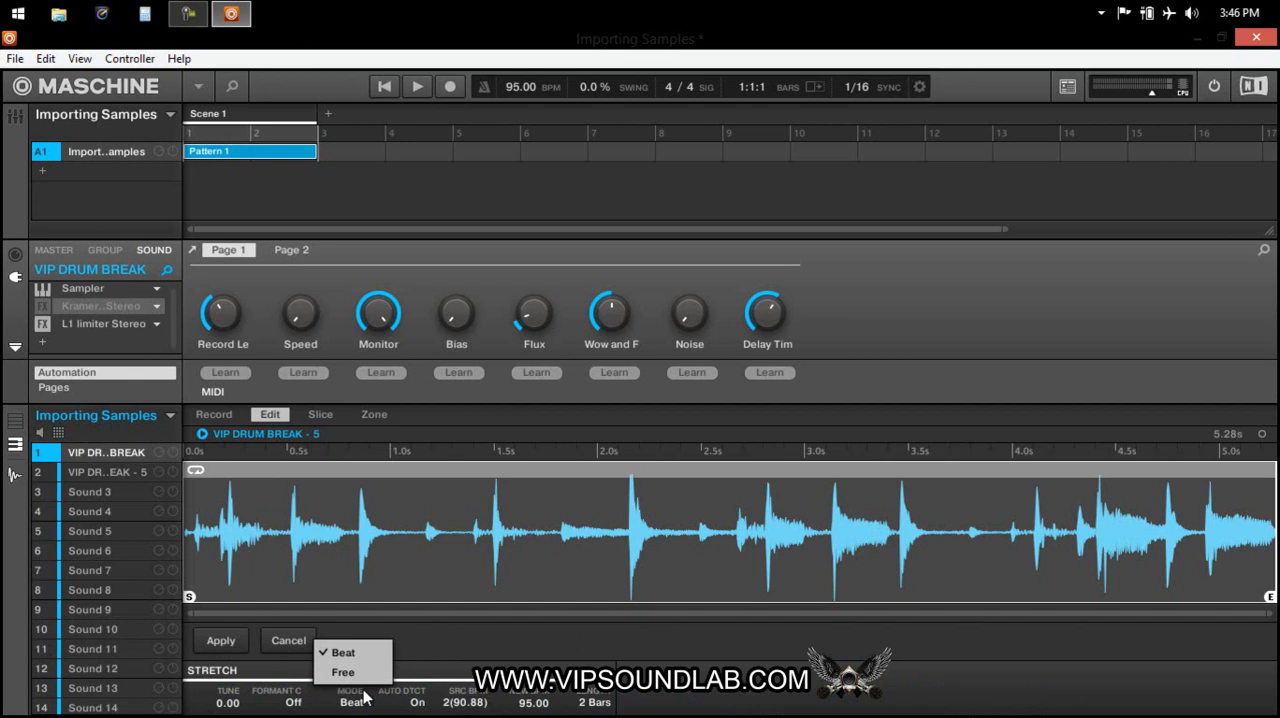
click(595, 657)
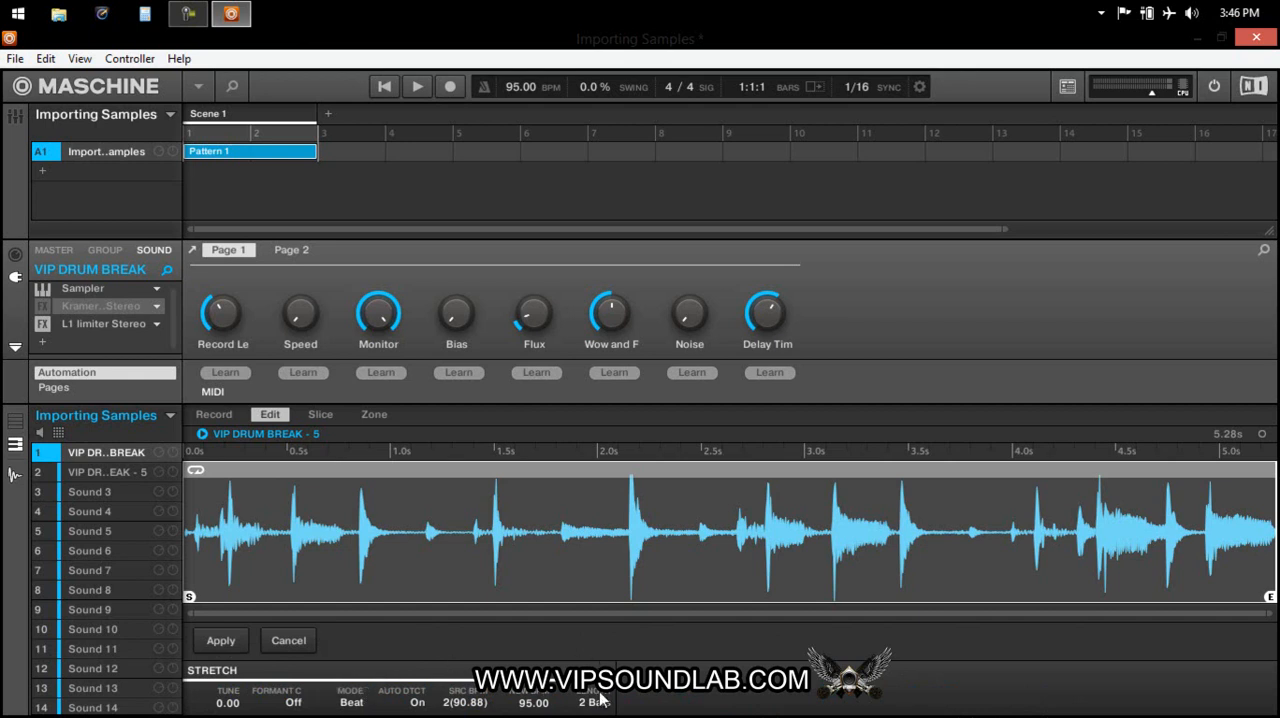
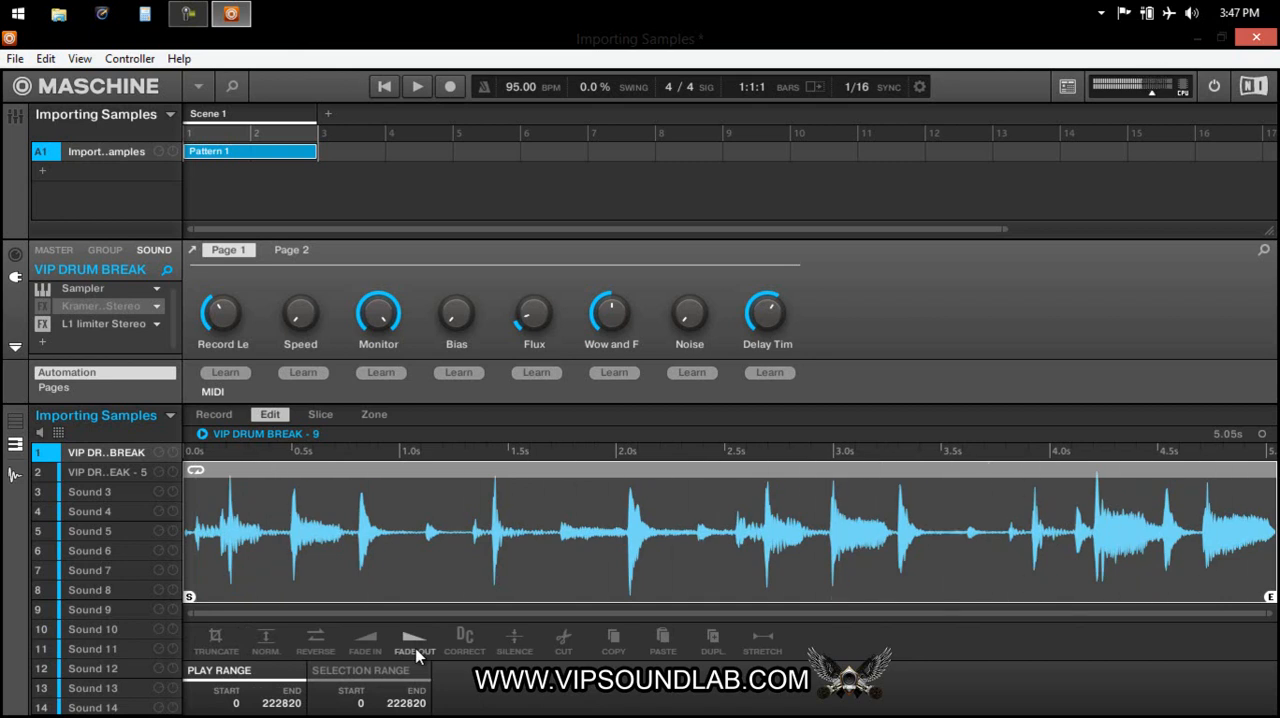
Undo the last stretch, then set both the project tempo and the new stretch BPM of sound 1's sample to 85 and apply it.
key(ctrl+z)
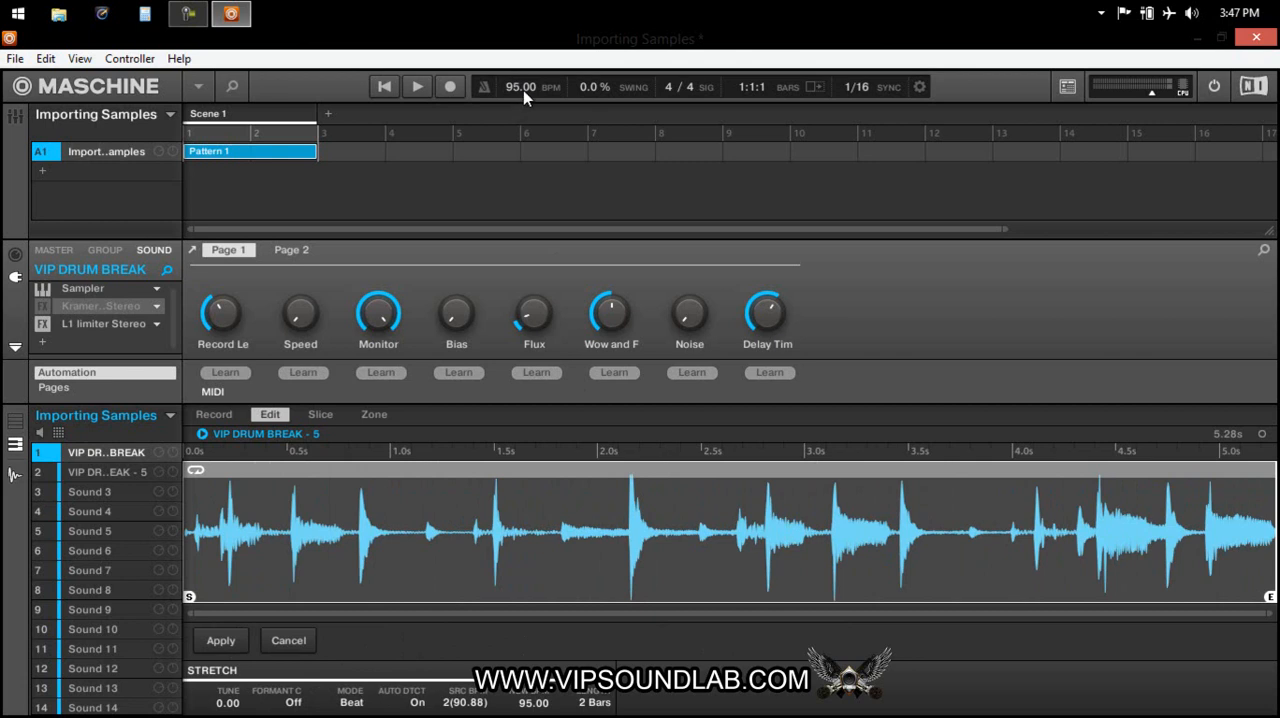
text(85)
key(Return)
double_click(532, 704)
text(85)
key(Return)
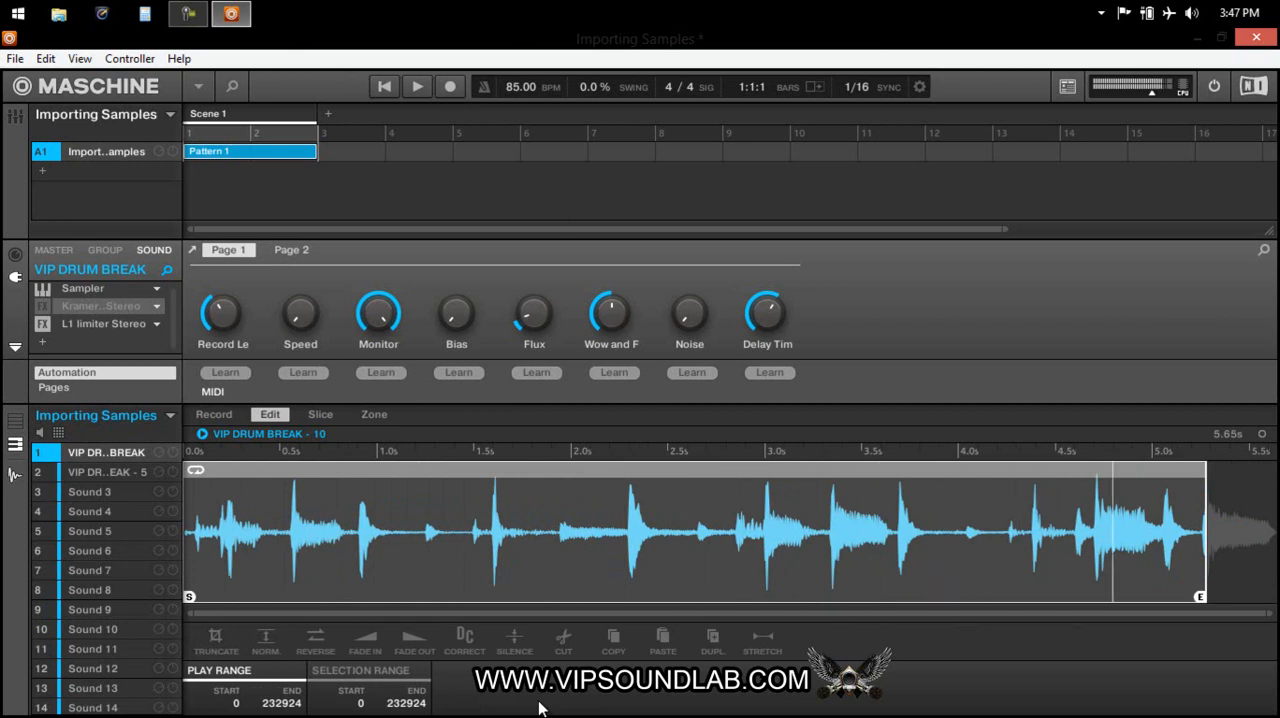
Extend the play range's end to the end of the stretched sample at 249034 and audition it.
drag(1200, 596, 1271, 597)
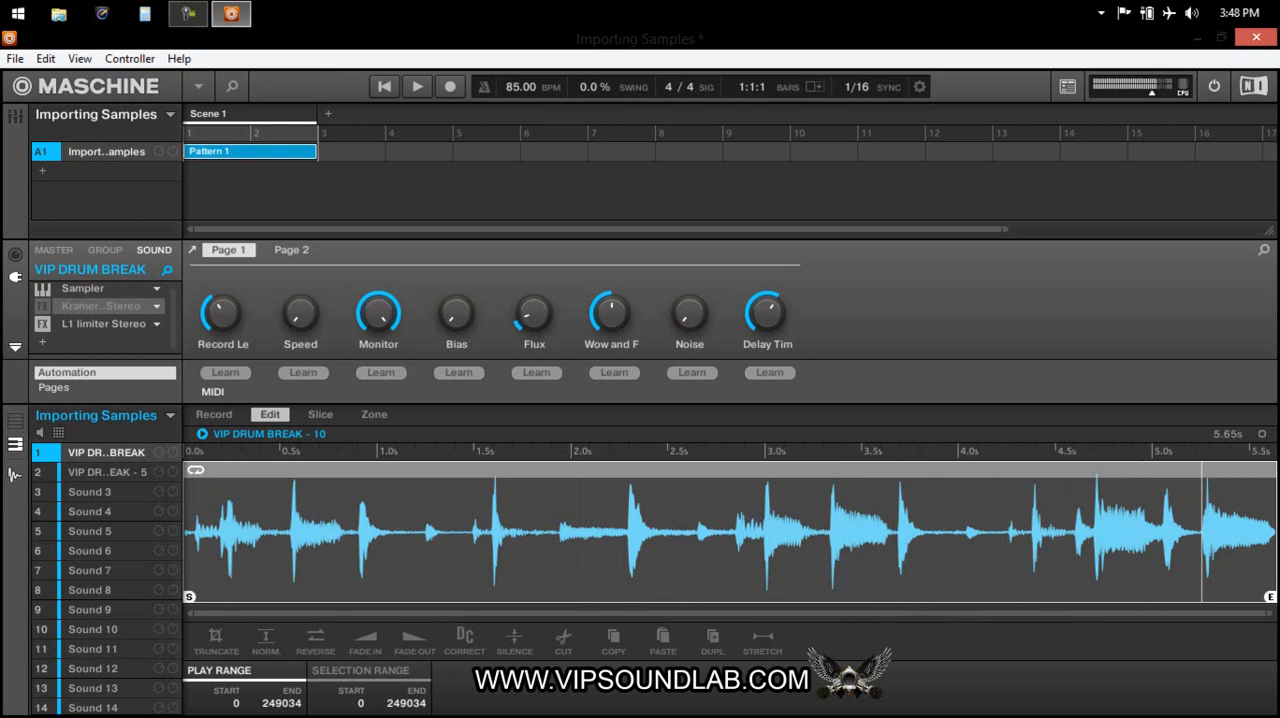
key(space)
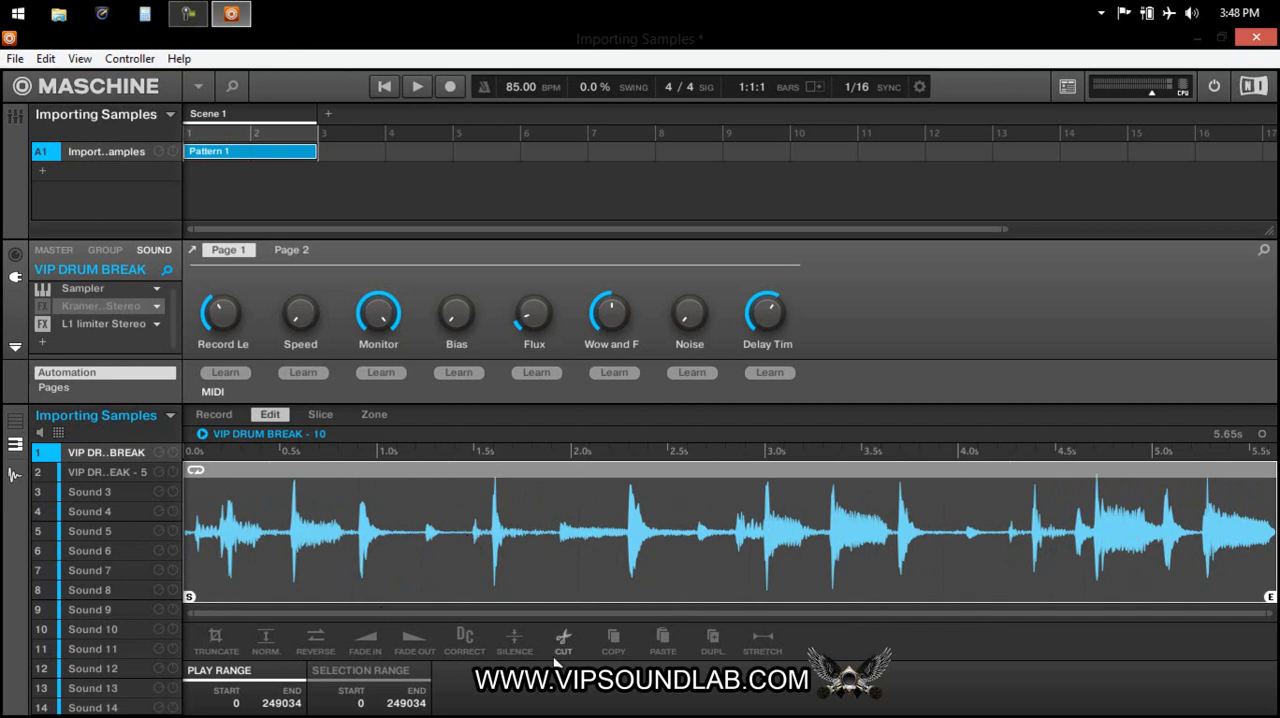
Stretch sound 1's sample to a new BPM of 120 and set the project tempo to 120 BPM.
click(764, 645)
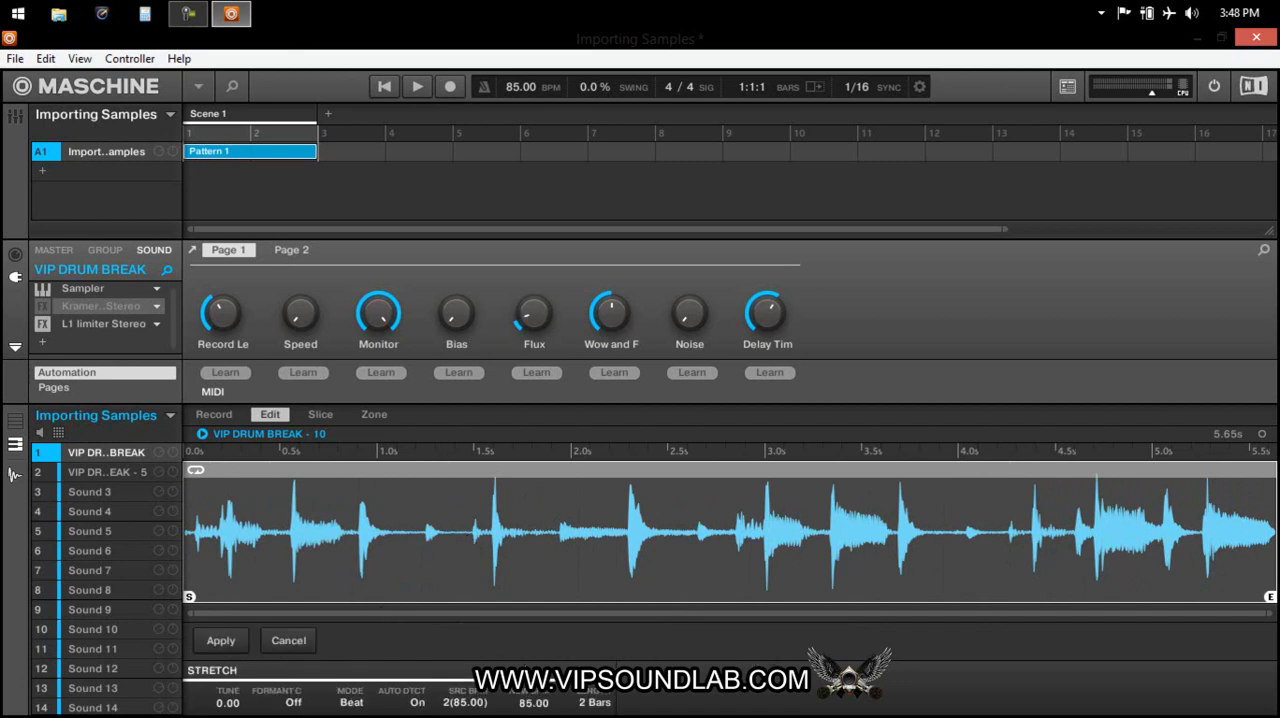
double_click(532, 704)
text(120)
key(Return)
scroll(519, 88, up, 4)
text(120)
key(Return)
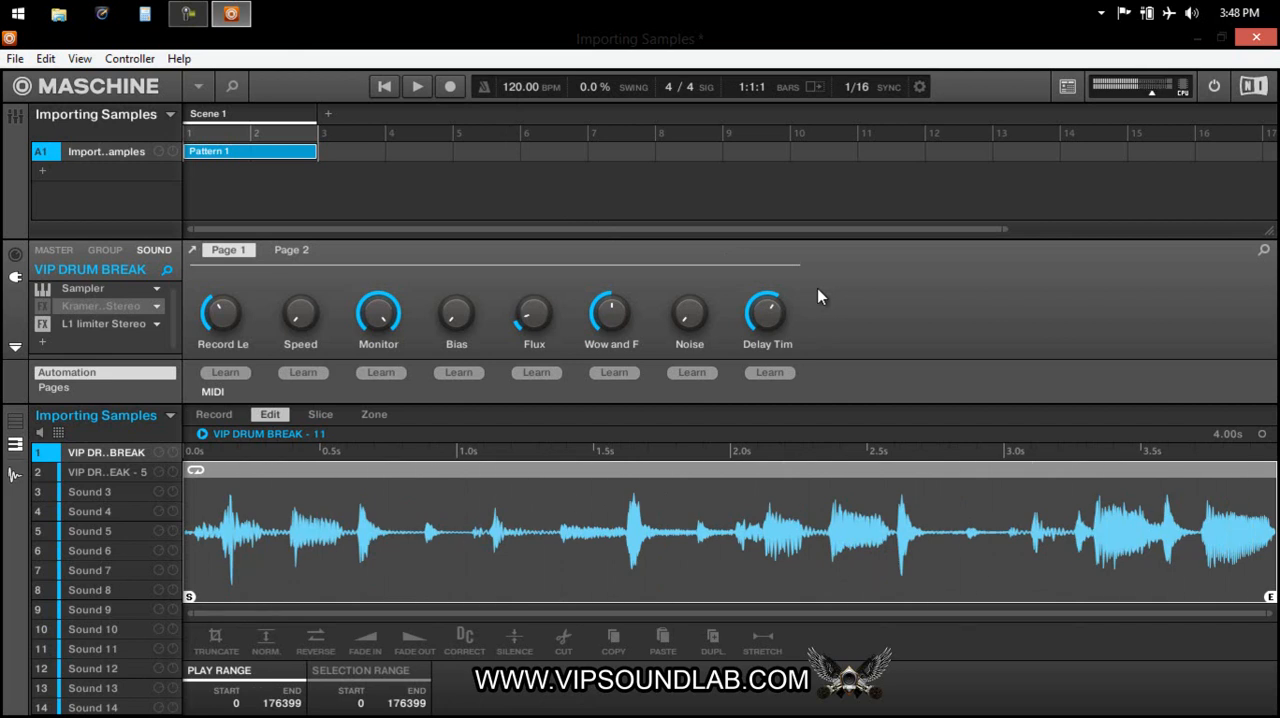
Select the sample from 59958 to its end and apply Fade Out to that range repeatedly.
click(719, 505)
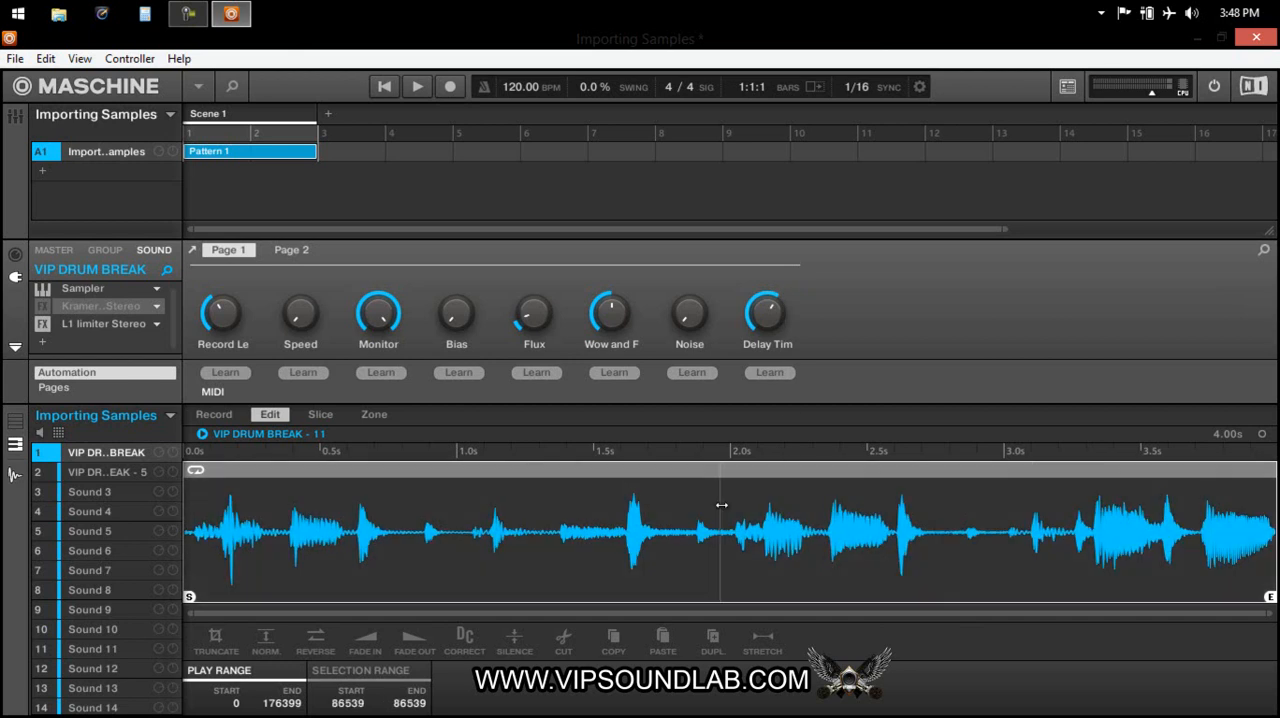
click(555, 536)
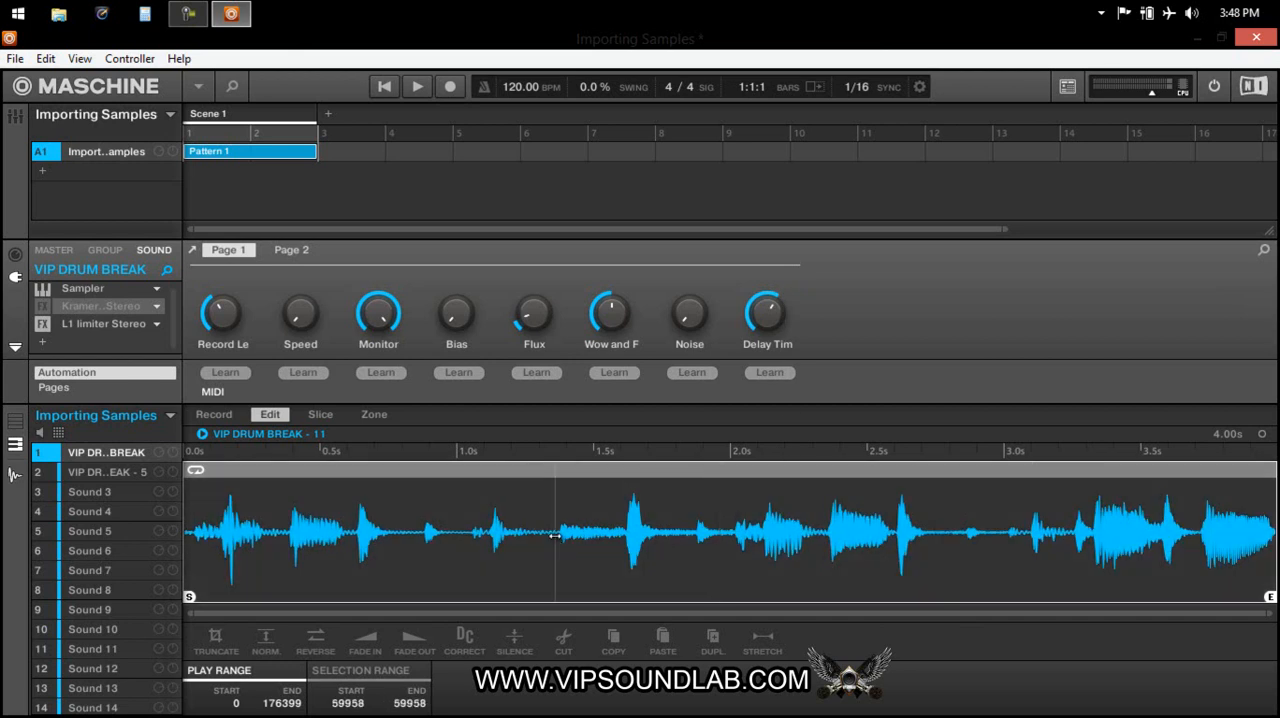
drag(556, 535, 1229, 569)
click(412, 645)
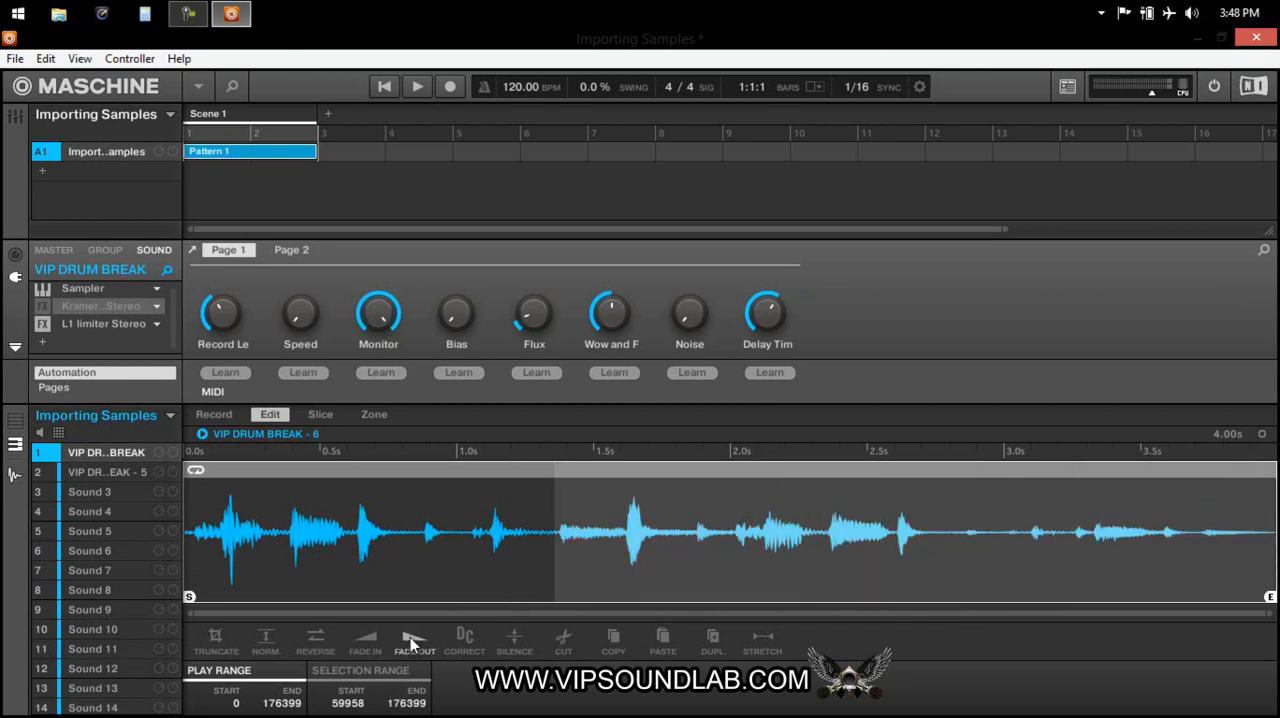
click(408, 643)
click(408, 643)
click(408, 640)
click(408, 640)
click(408, 640)
click(408, 640)
click(408, 640)
click(408, 640)
click(408, 640)
click(408, 640)
click(408, 640)
click(408, 640)
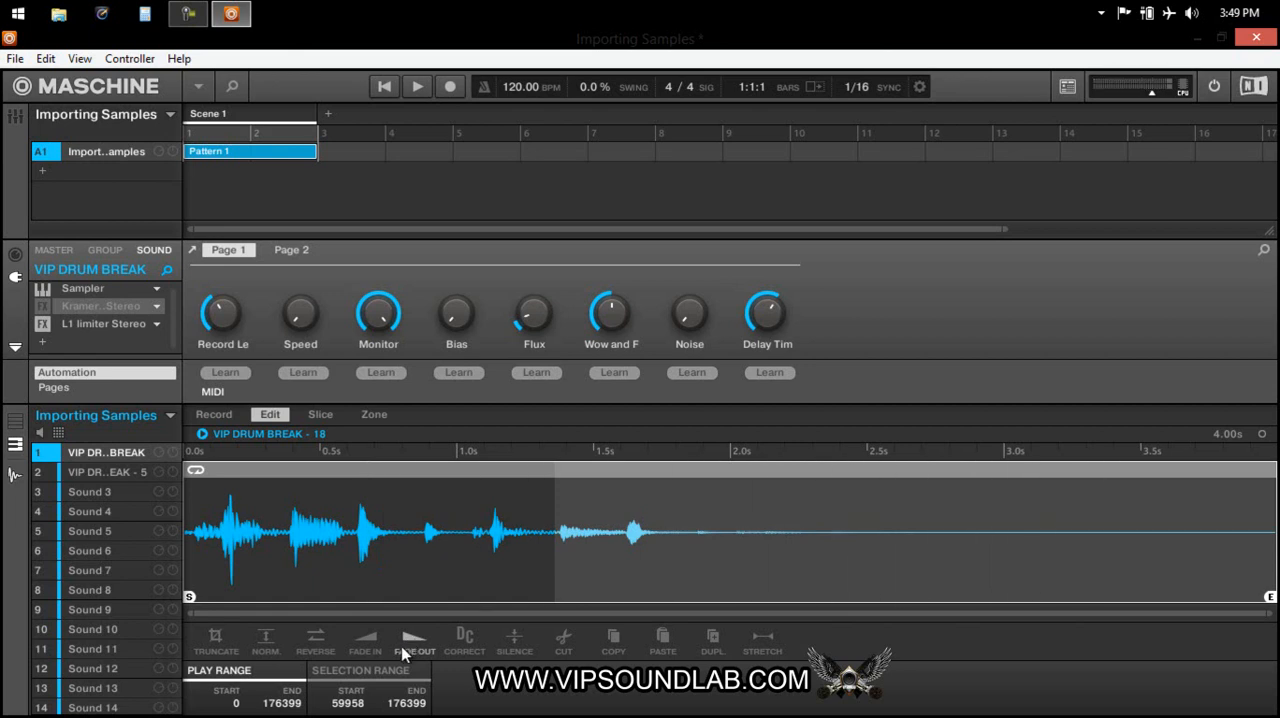
Undo all the fade-outs on the later part of the sample.
key(ctrl+z)
key(ctrl+z)
key(ctrl+z)
key(ctrl+z)
key(ctrl+z)
key(ctrl+z)
key(ctrl+z)
key(ctrl+z)
key(ctrl+z)
key(ctrl+z)
key(ctrl+z)
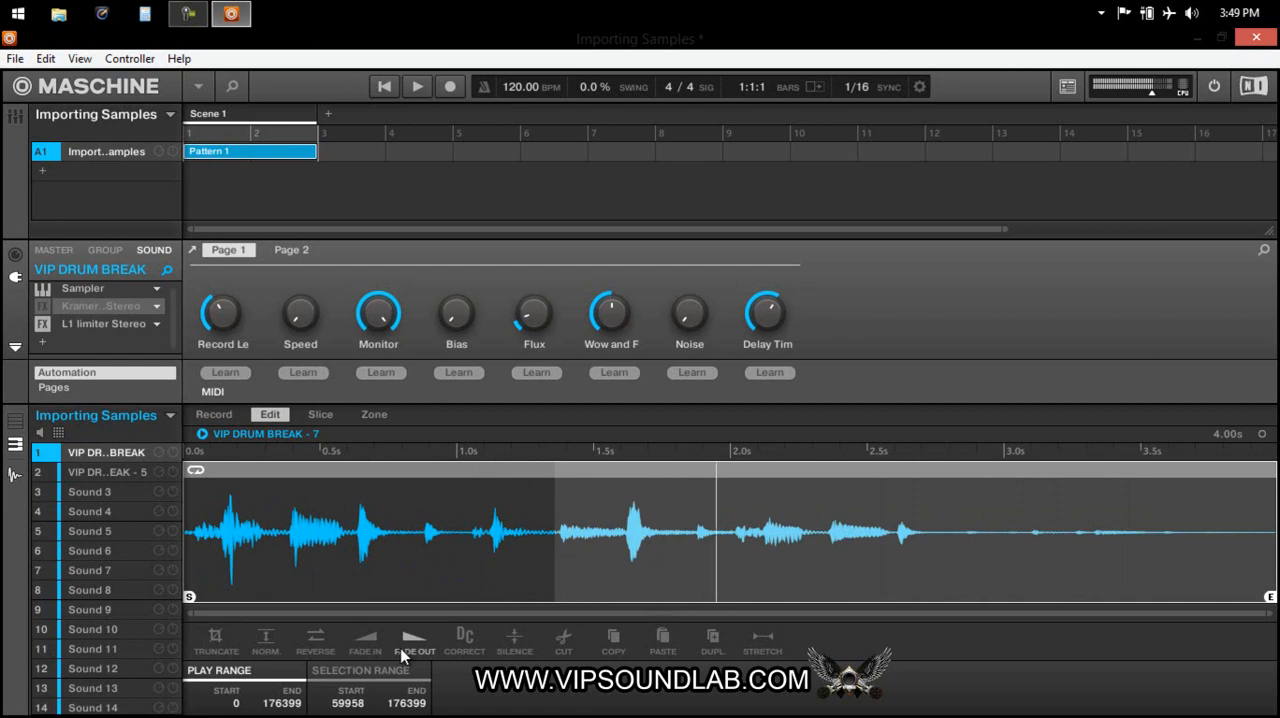
key(ctrl+z)
key(ctrl+z)
key(ctrl+z)
key(ctrl+z)
key(ctrl+z)
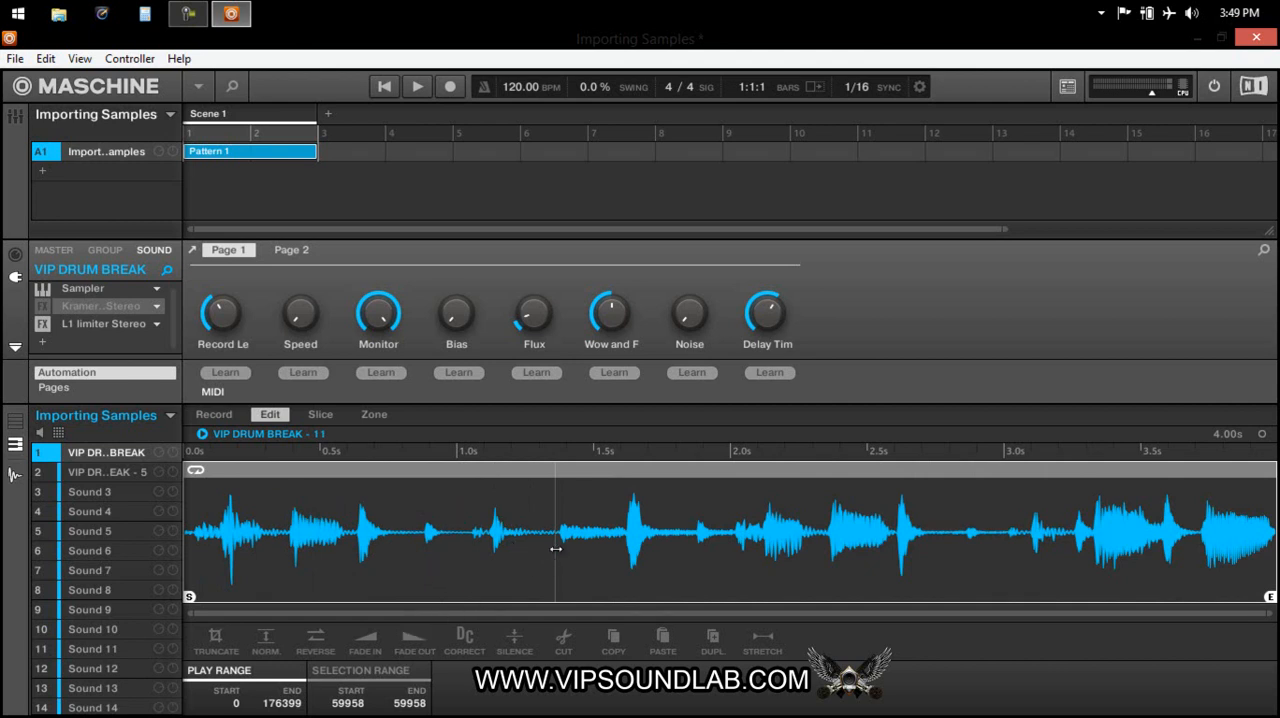
Select the sample's opening section from 0 to 60562 and apply fades to it repeatedly.
drag(559, 549, 160, 583)
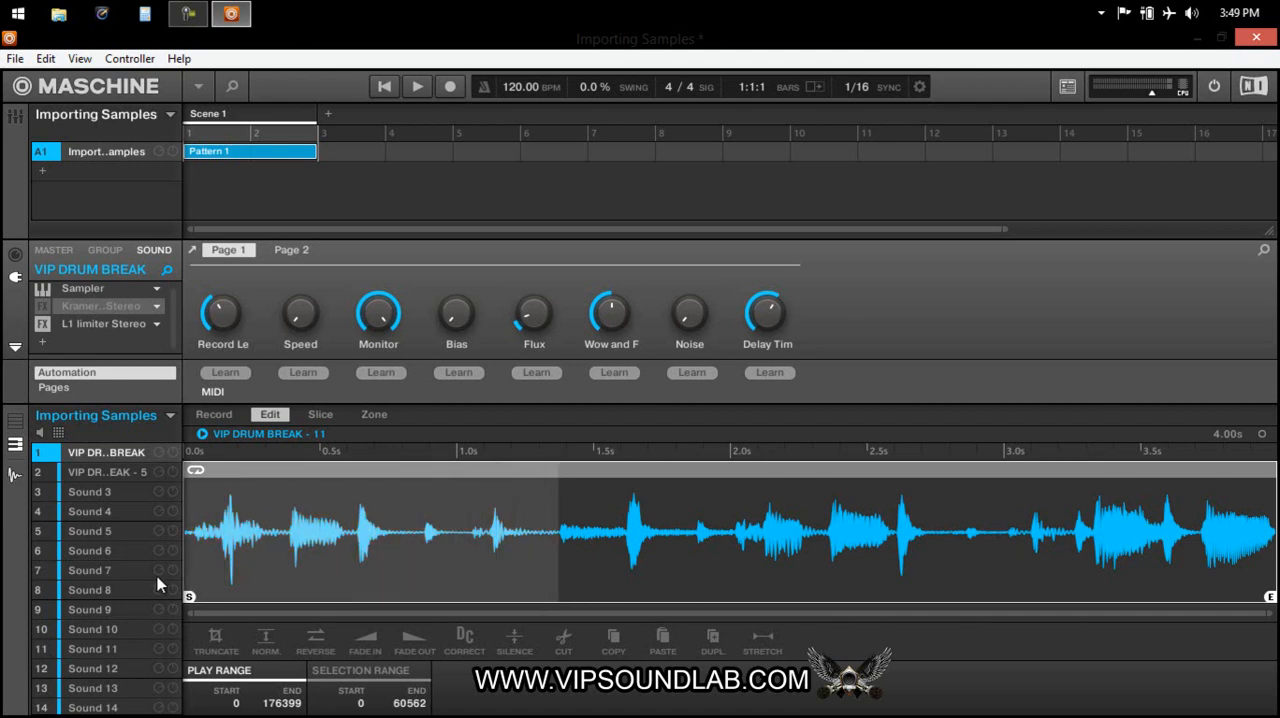
click(368, 642)
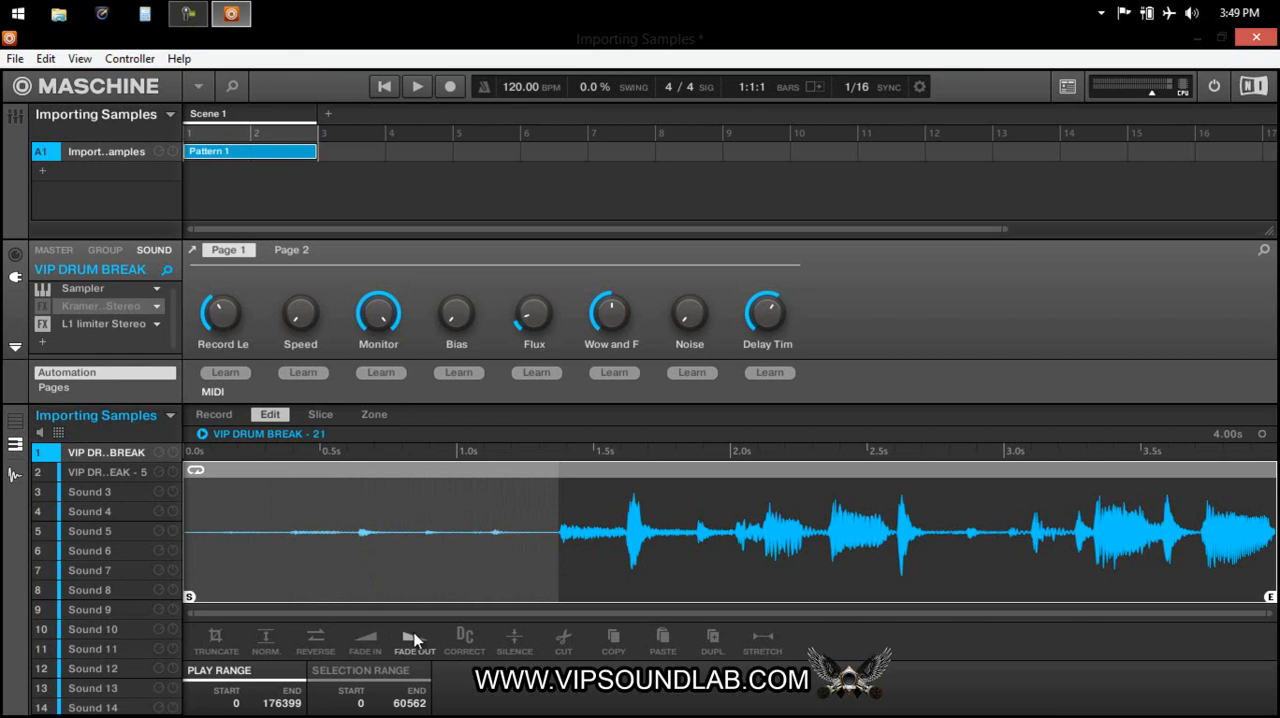
click(377, 643)
click(406, 636)
click(406, 636)
click(406, 636)
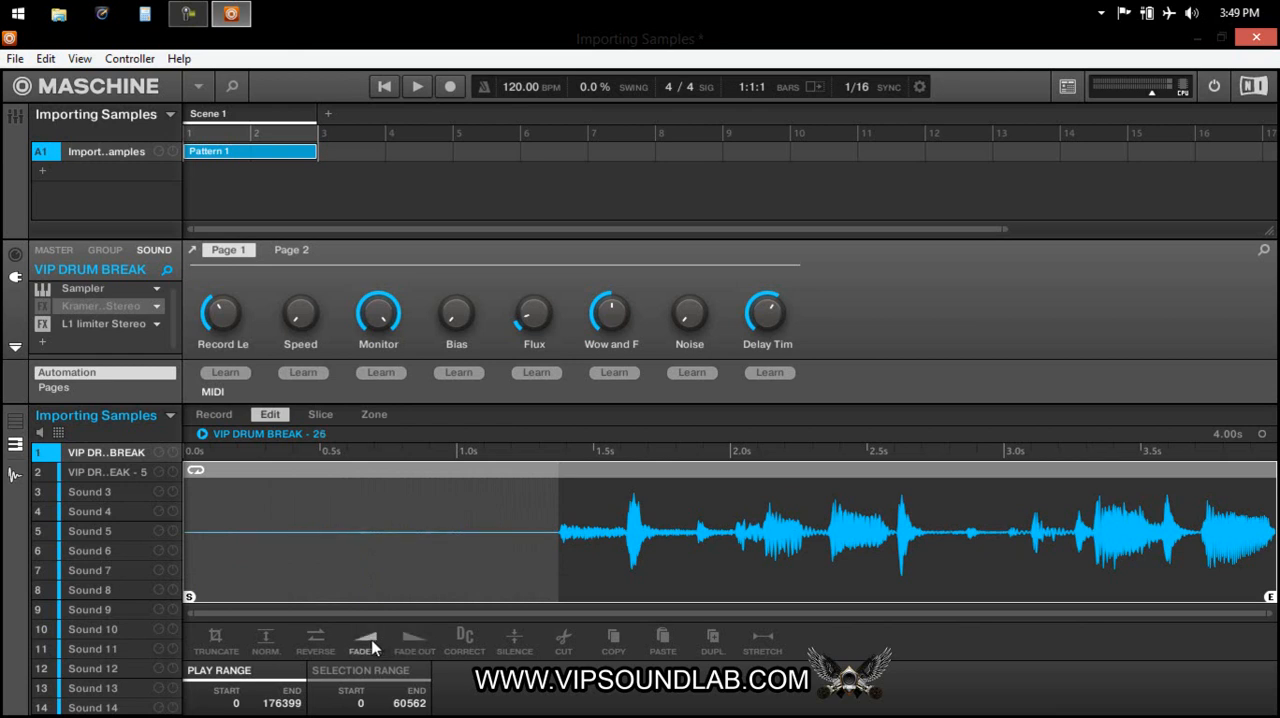
Undo all the fades on the sample's opening section.
key(ctrl+z)
key(ctrl+z)
key(ctrl+z)
key(ctrl+z)
key(ctrl+z)
key(ctrl+z)
key(ctrl+z)
key(ctrl+z)
key(ctrl+z)
key(ctrl+z)
key(ctrl+z)
key(ctrl+z)
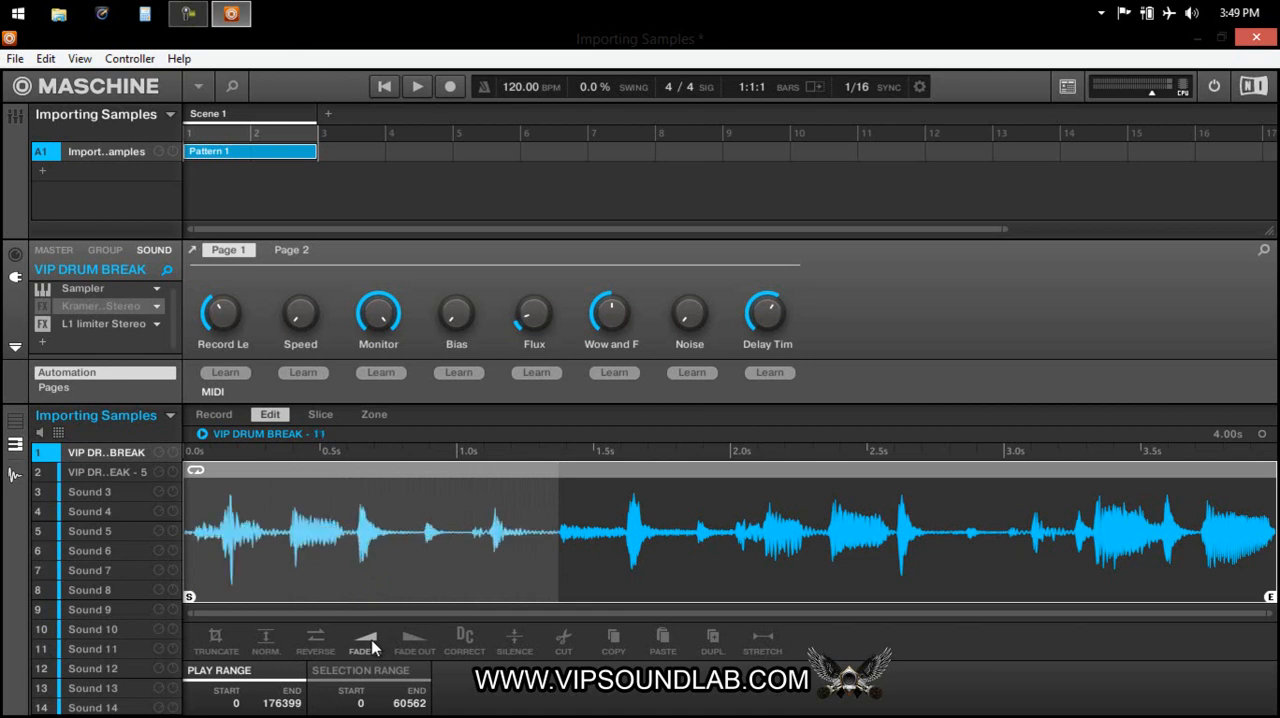
Apply one fade-in to the selected opening section, normalize it and run DC correction on it.
click(366, 640)
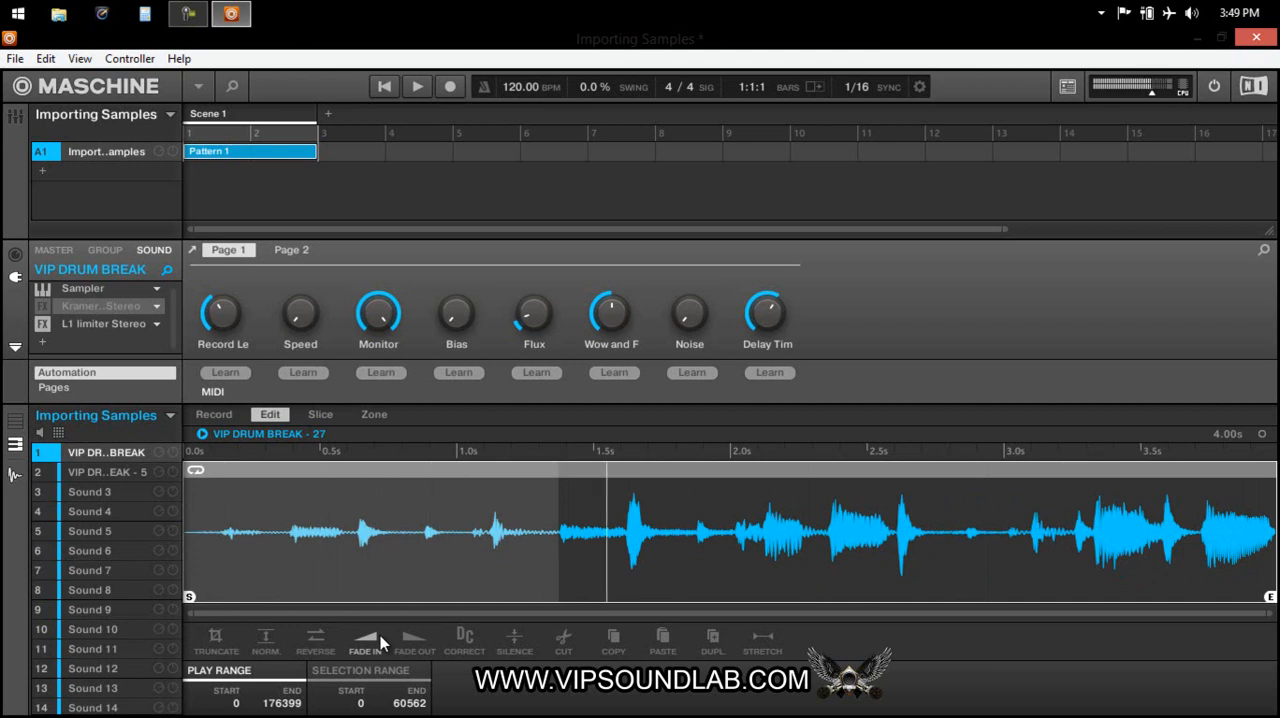
click(268, 640)
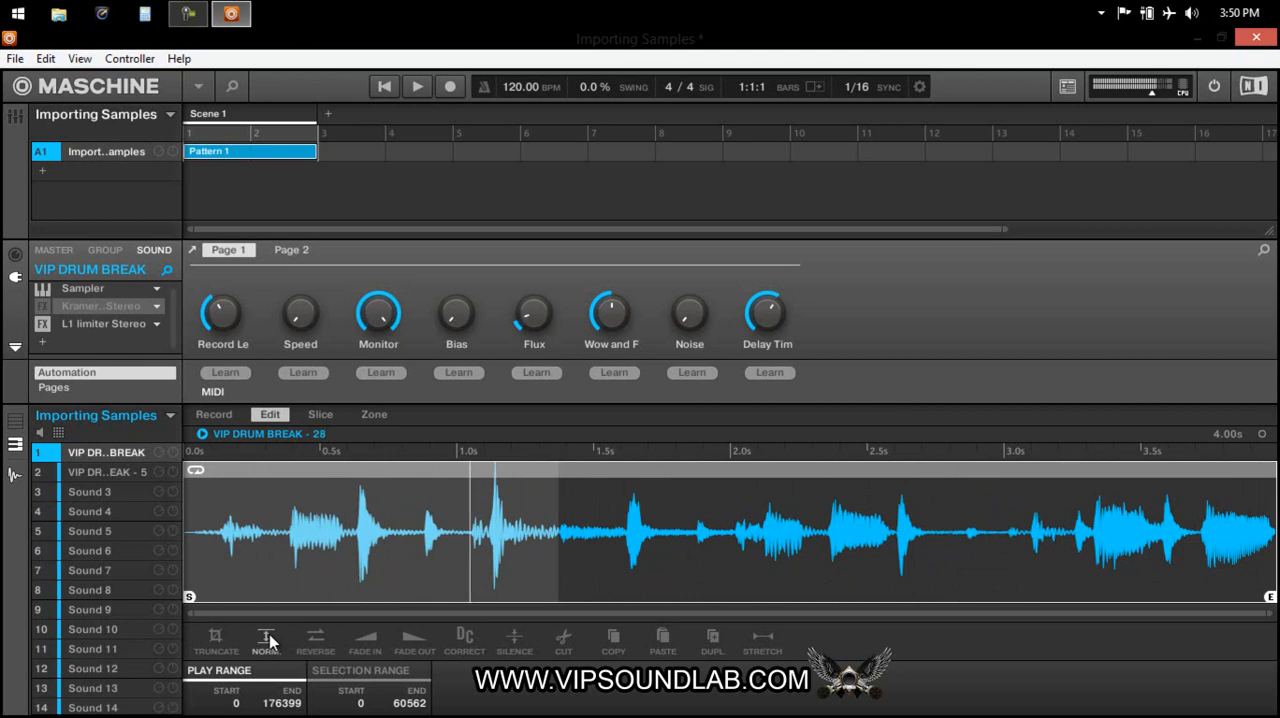
click(463, 640)
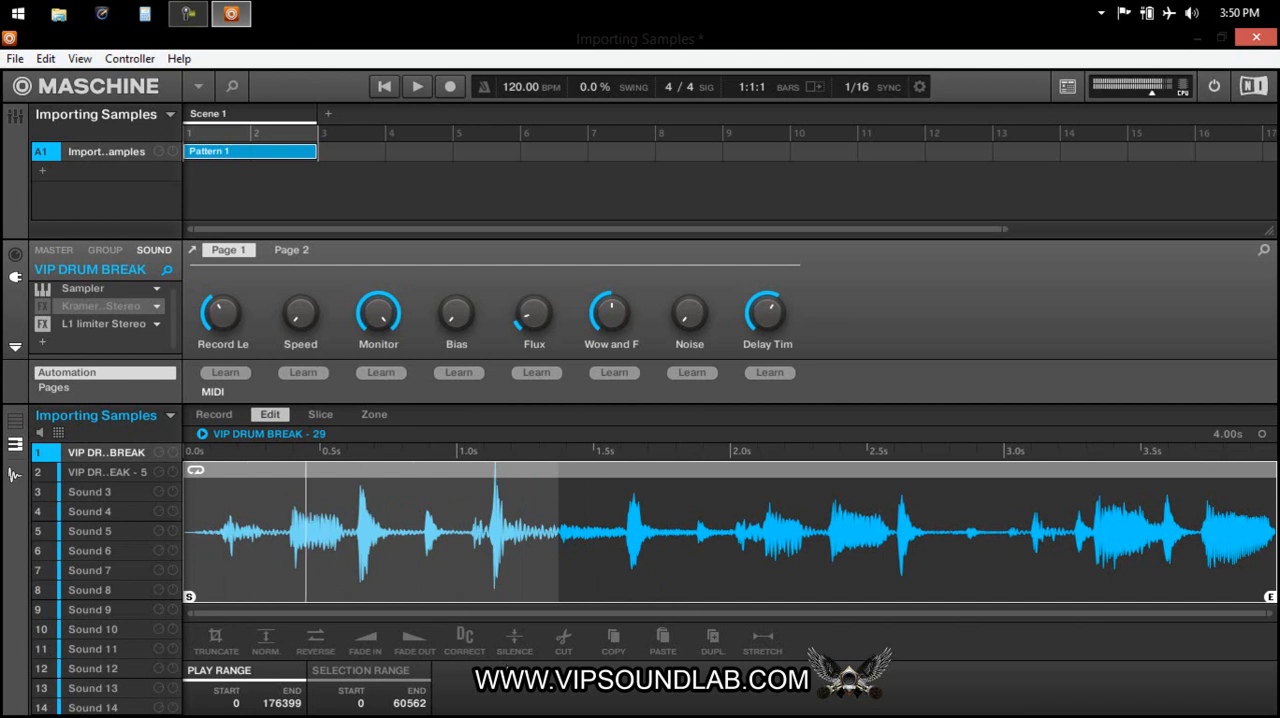
Cut the selected opening section out of the sample and undo the cut.
click(564, 641)
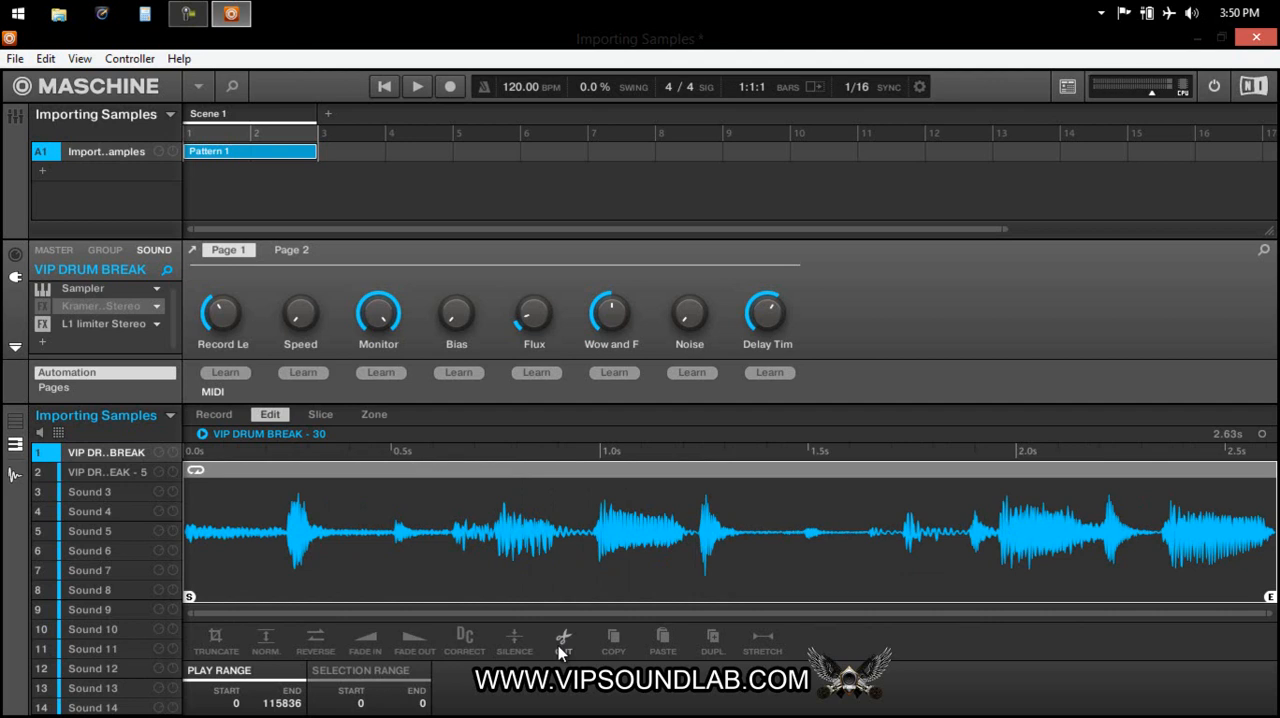
key(ctrl+z)
Copy the hit between 45157 and 60109 and paste it over the range from 70530 to 82159.
drag(556, 556, 463, 564)
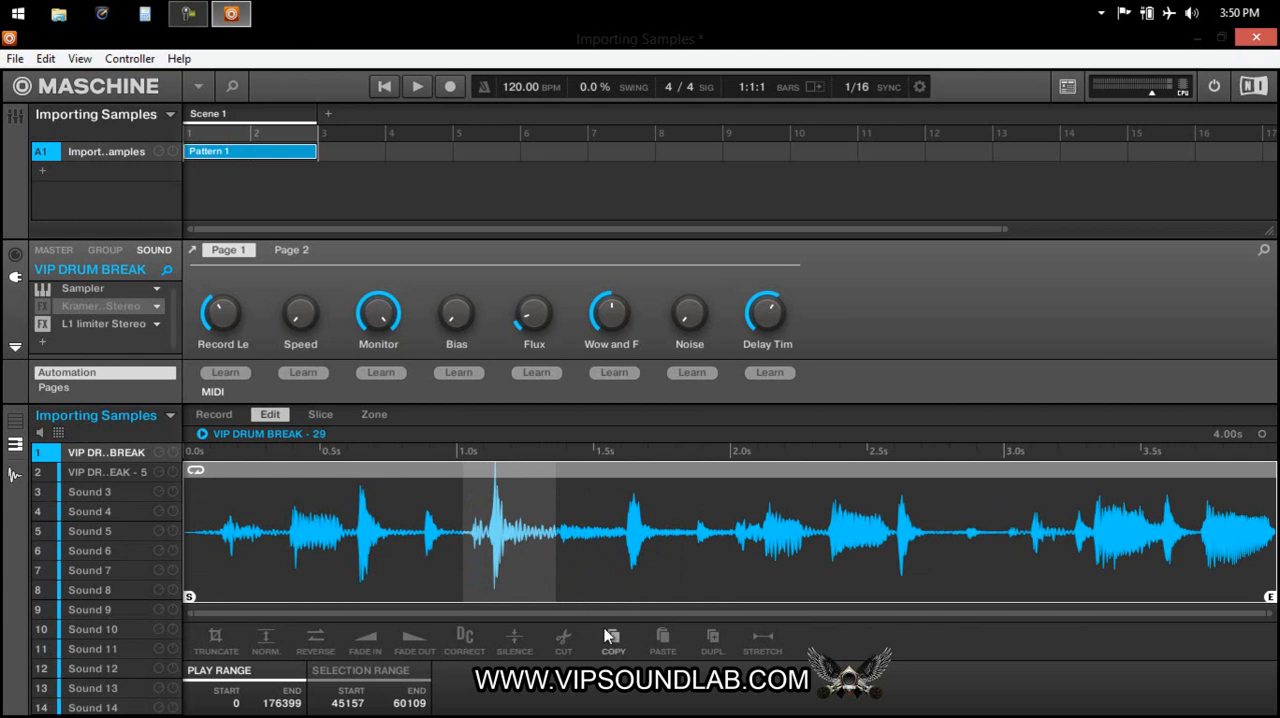
drag(622, 565, 692, 558)
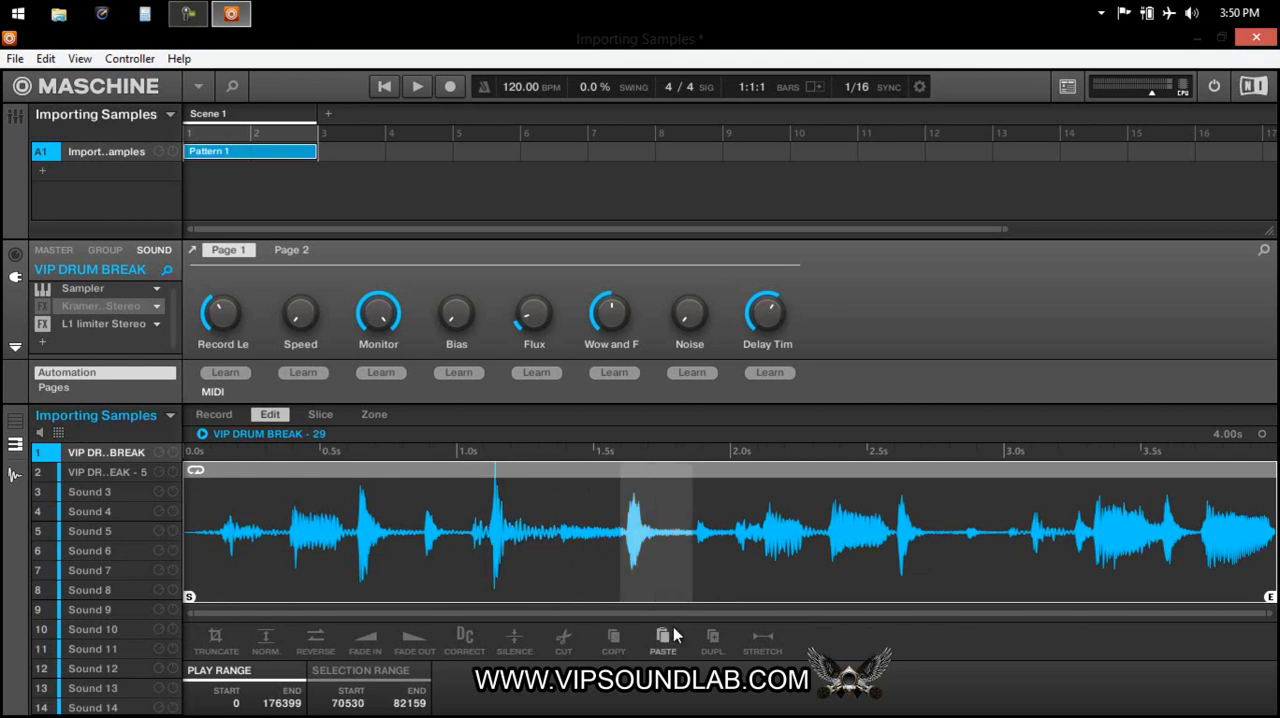
click(666, 643)
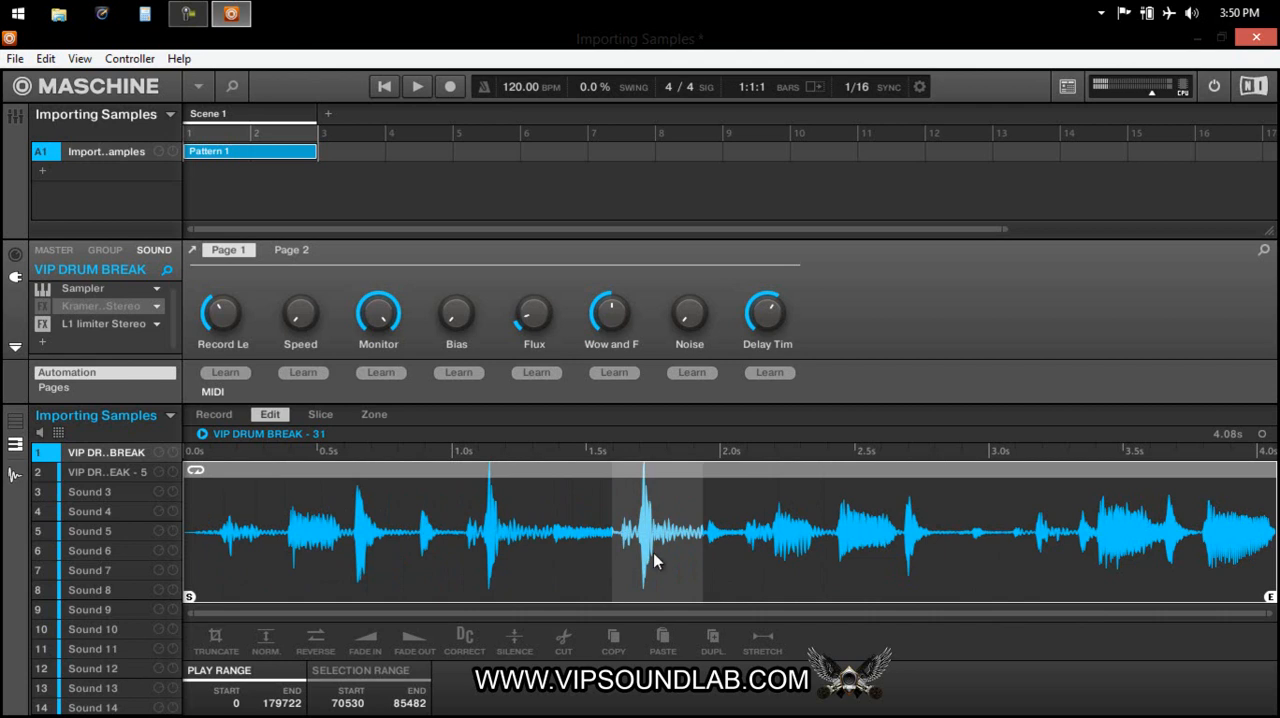
Undo the paste, the opening section's processing and the 120 BPM stretch of the sample.
key(ctrl+z)
key(ctrl+z)
key(ctrl+z)
key(ctrl+z)
key(ctrl+z)
key(ctrl+z)
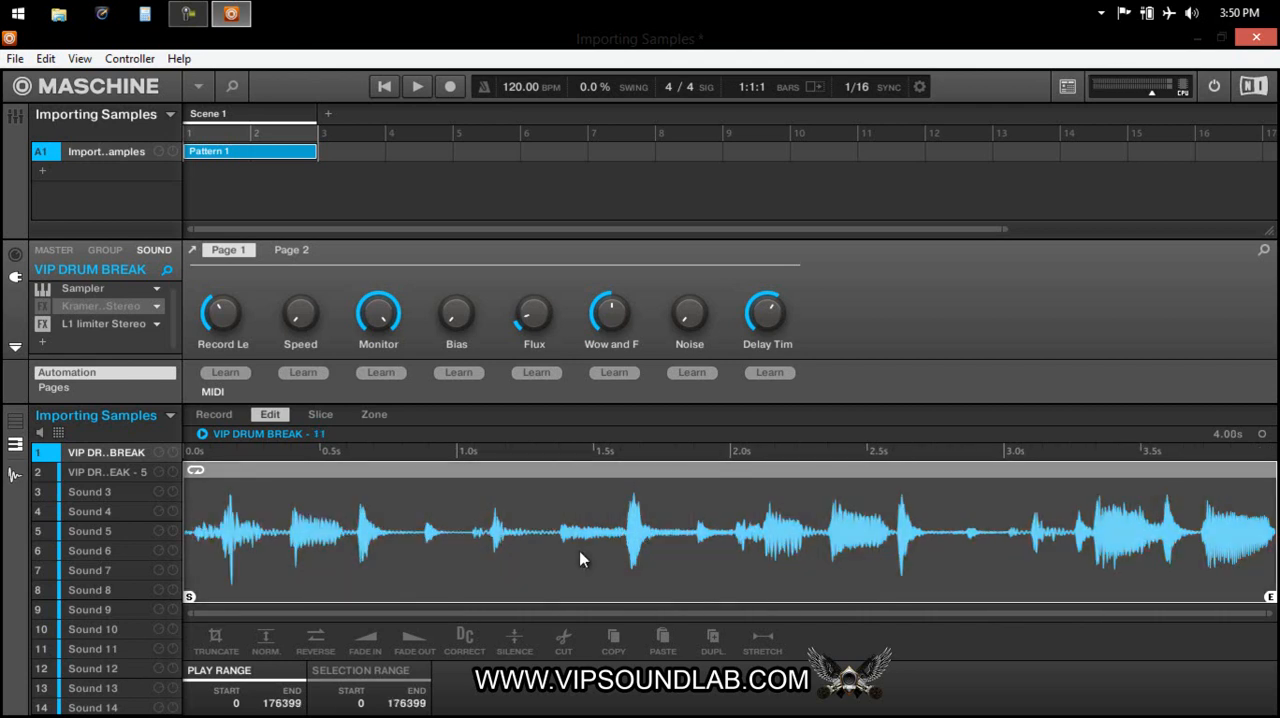
key(ctrl+z)
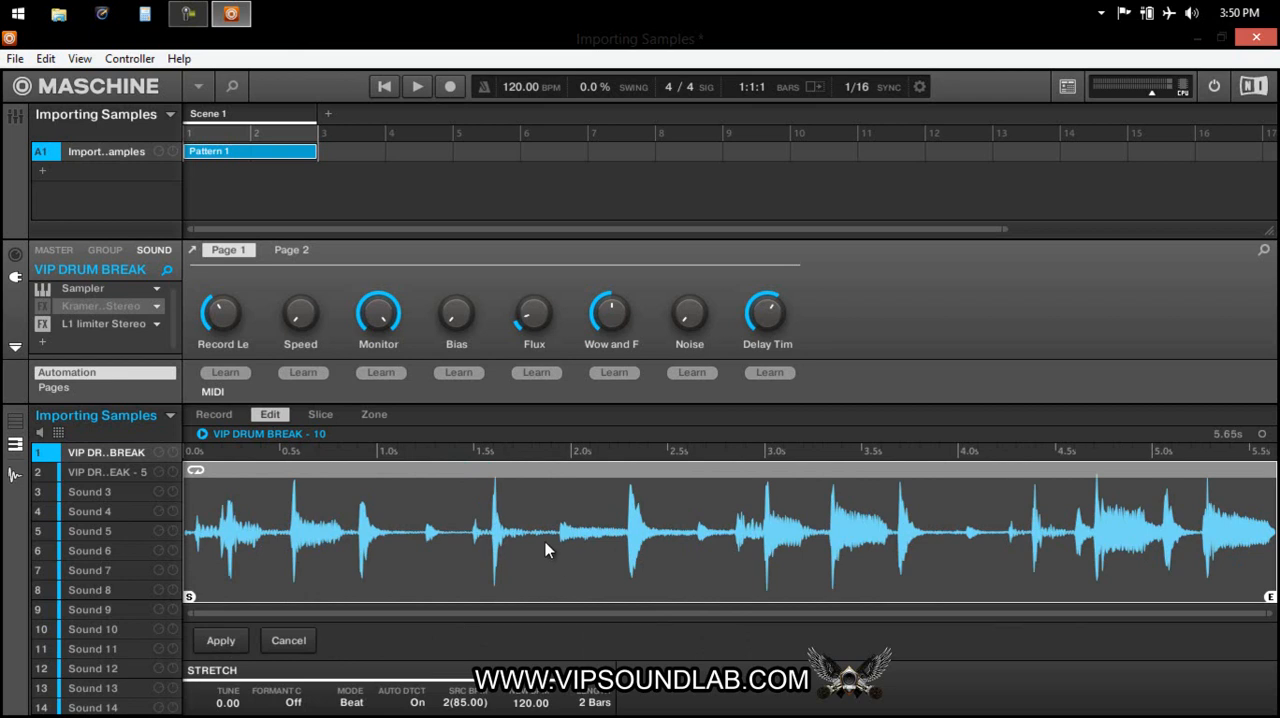